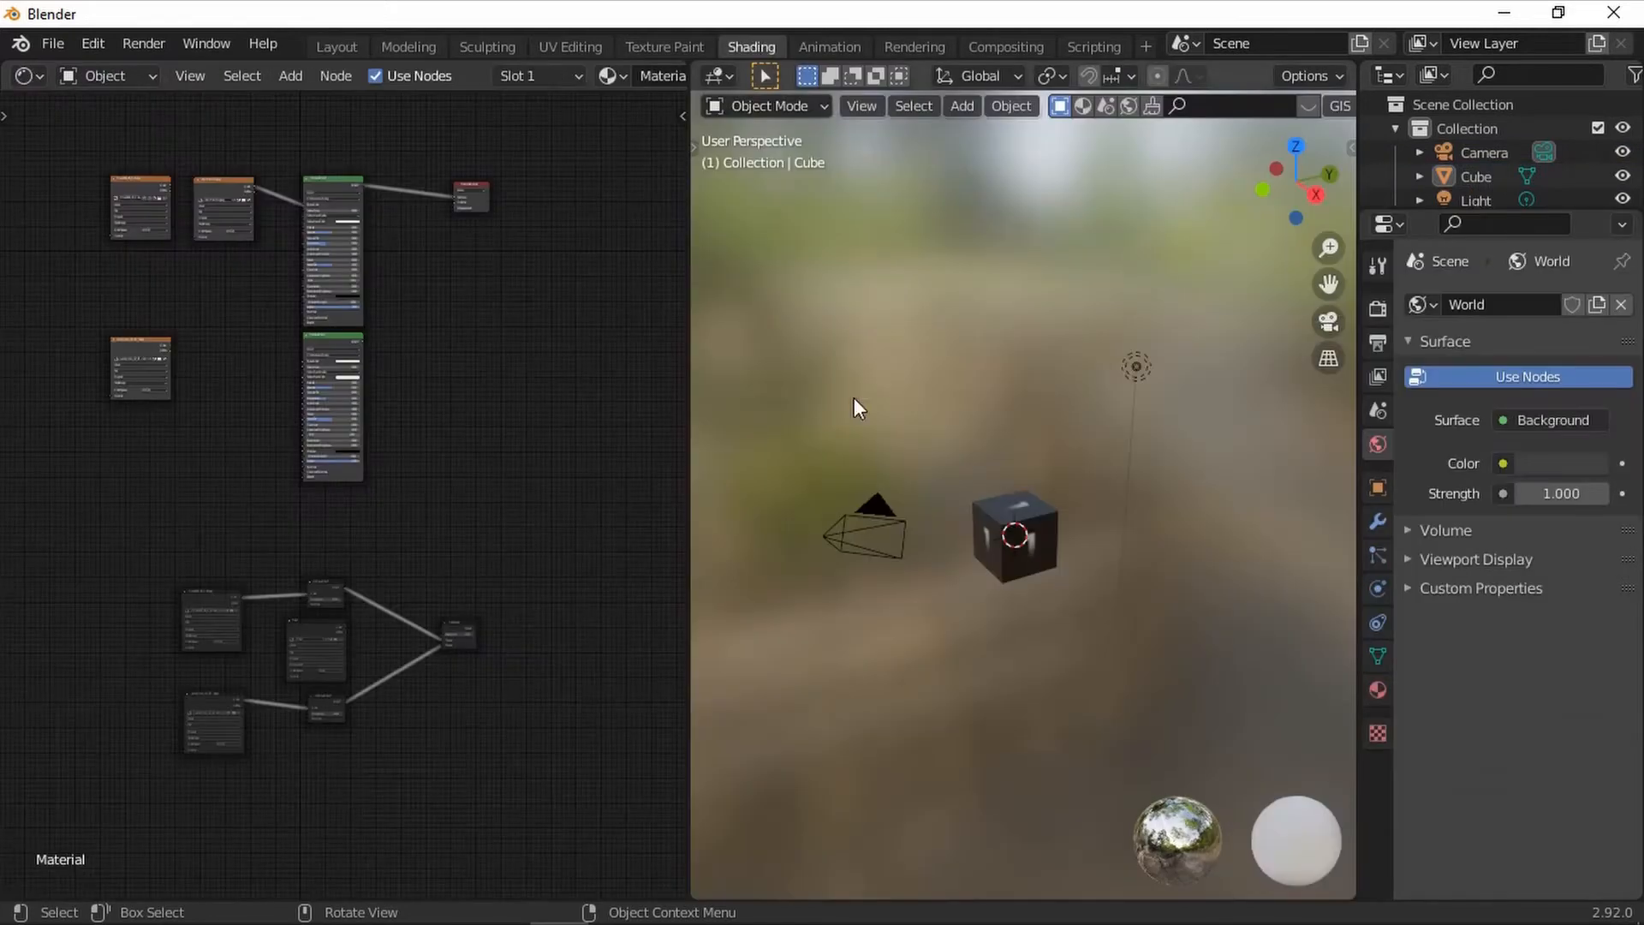
# Step: Delete the image texture node plugged into the upper Principled BSDF's base color
pyautogui.scroll(3, 993, 557)
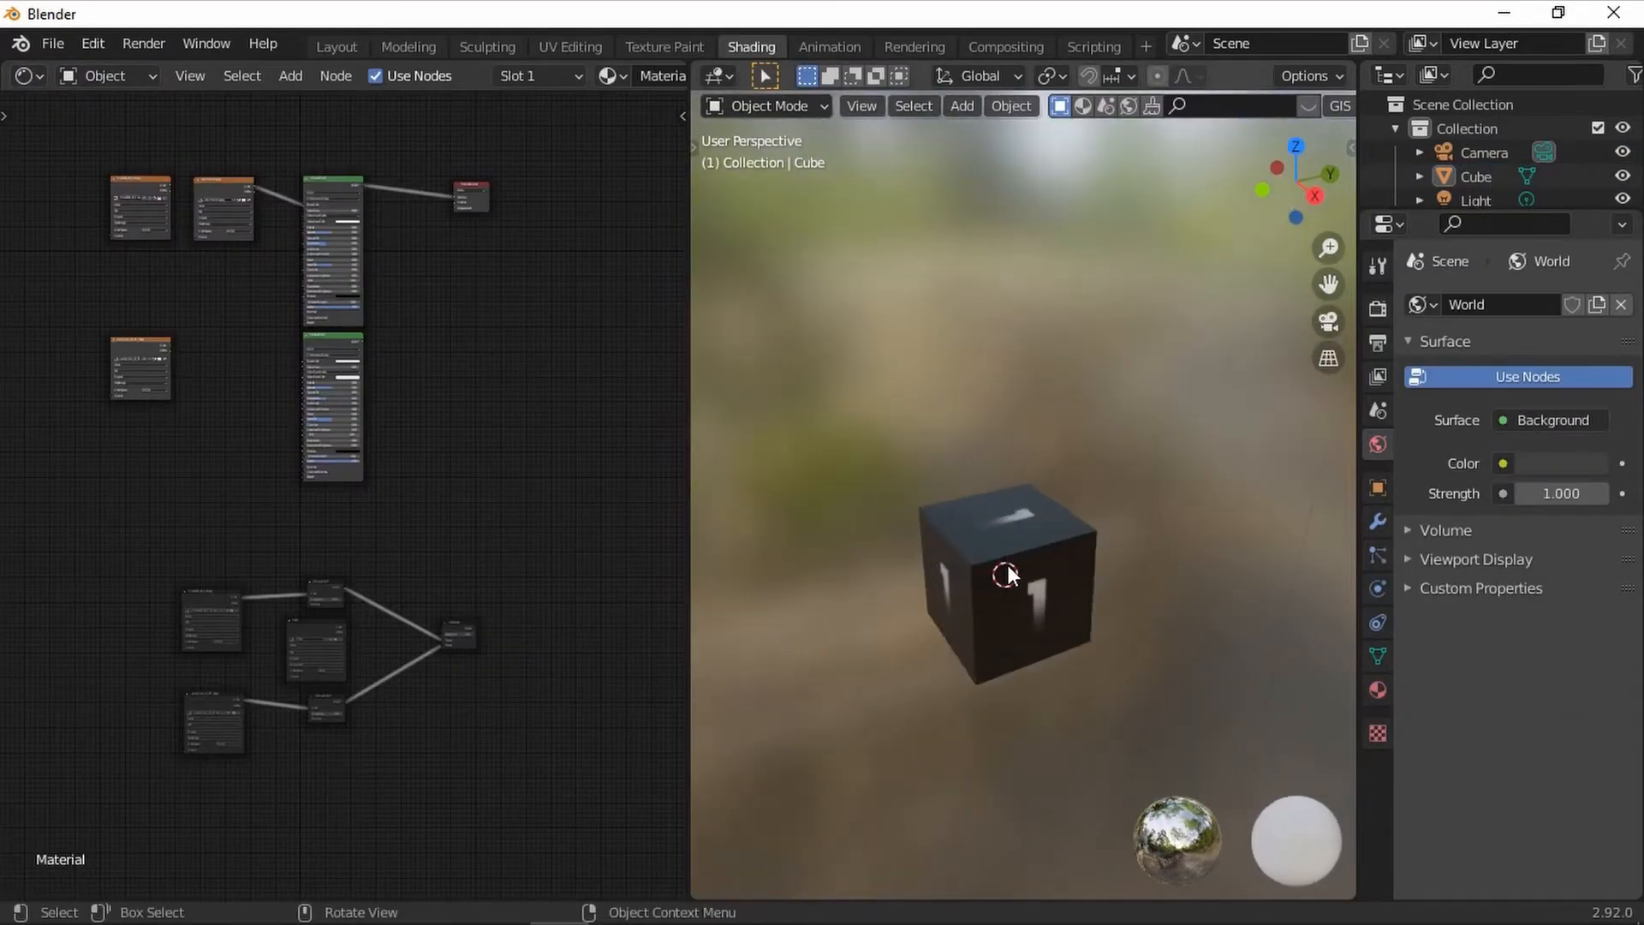
pyautogui.scroll(6, 290, 355)
pyautogui.moveTo(294, 359); pyautogui.dragTo(372, 559, button='middle')
pyautogui.scroll(1, 388, 479)
pyautogui.scroll(1, 368, 484)
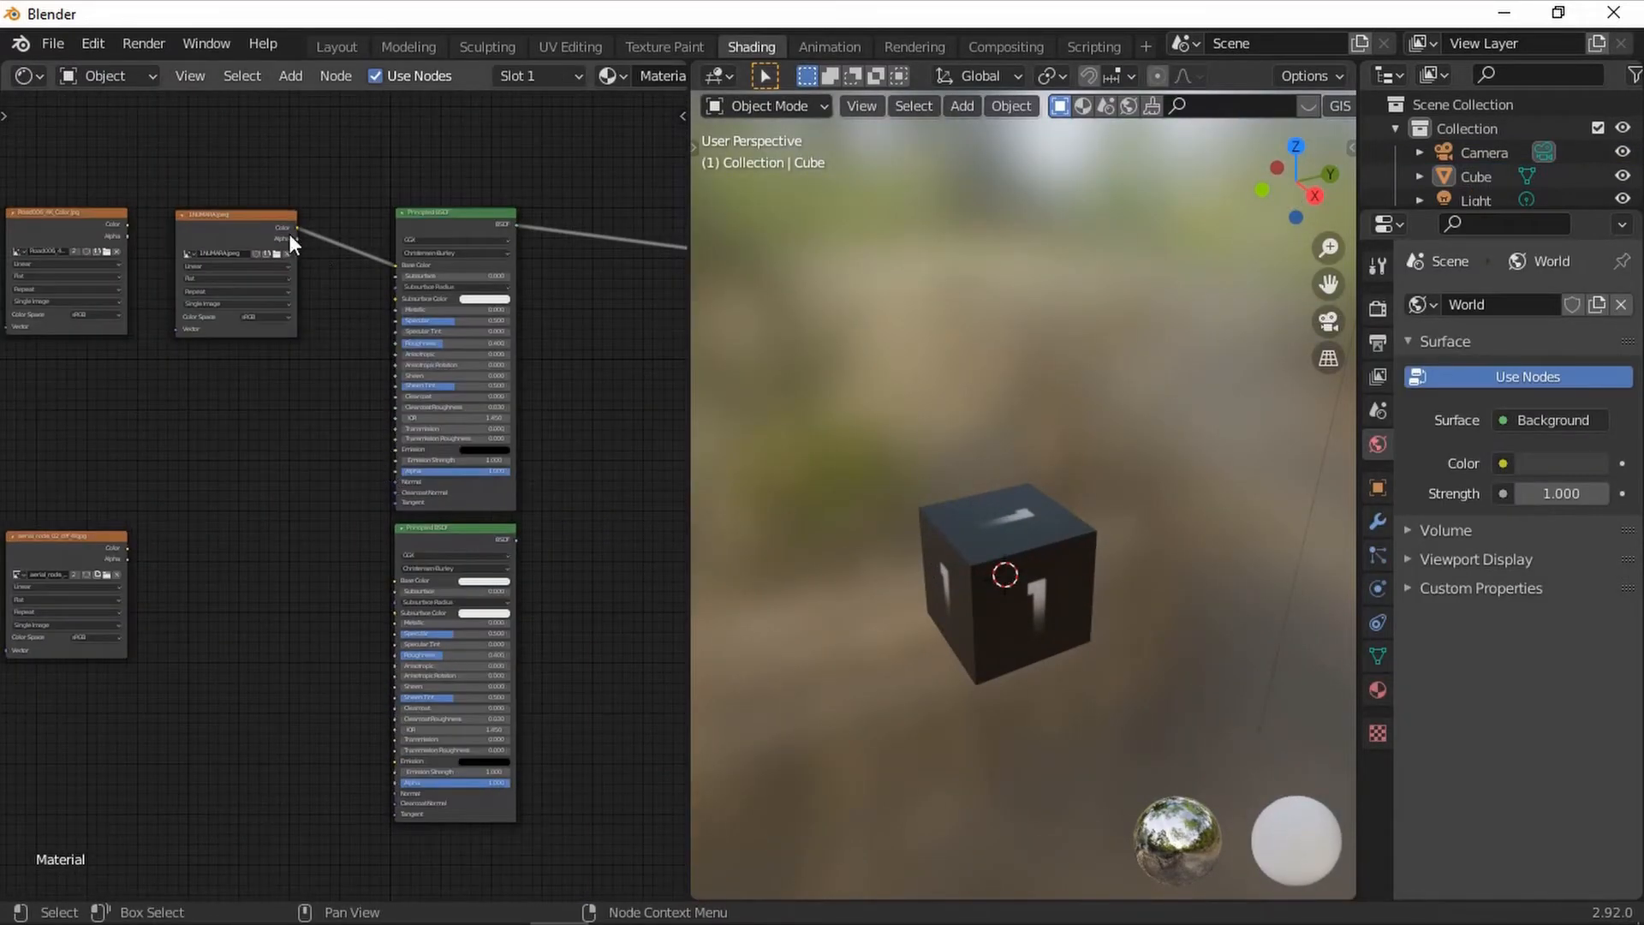
pyautogui.press('Delete')
# Step: Move the two remaining image texture nodes together along the X axis toward the Principled BSDF nodes
pyautogui.moveTo(171, 717); pyautogui.dragTo(8, 226)
pyautogui.press('g')
pyautogui.press('x')
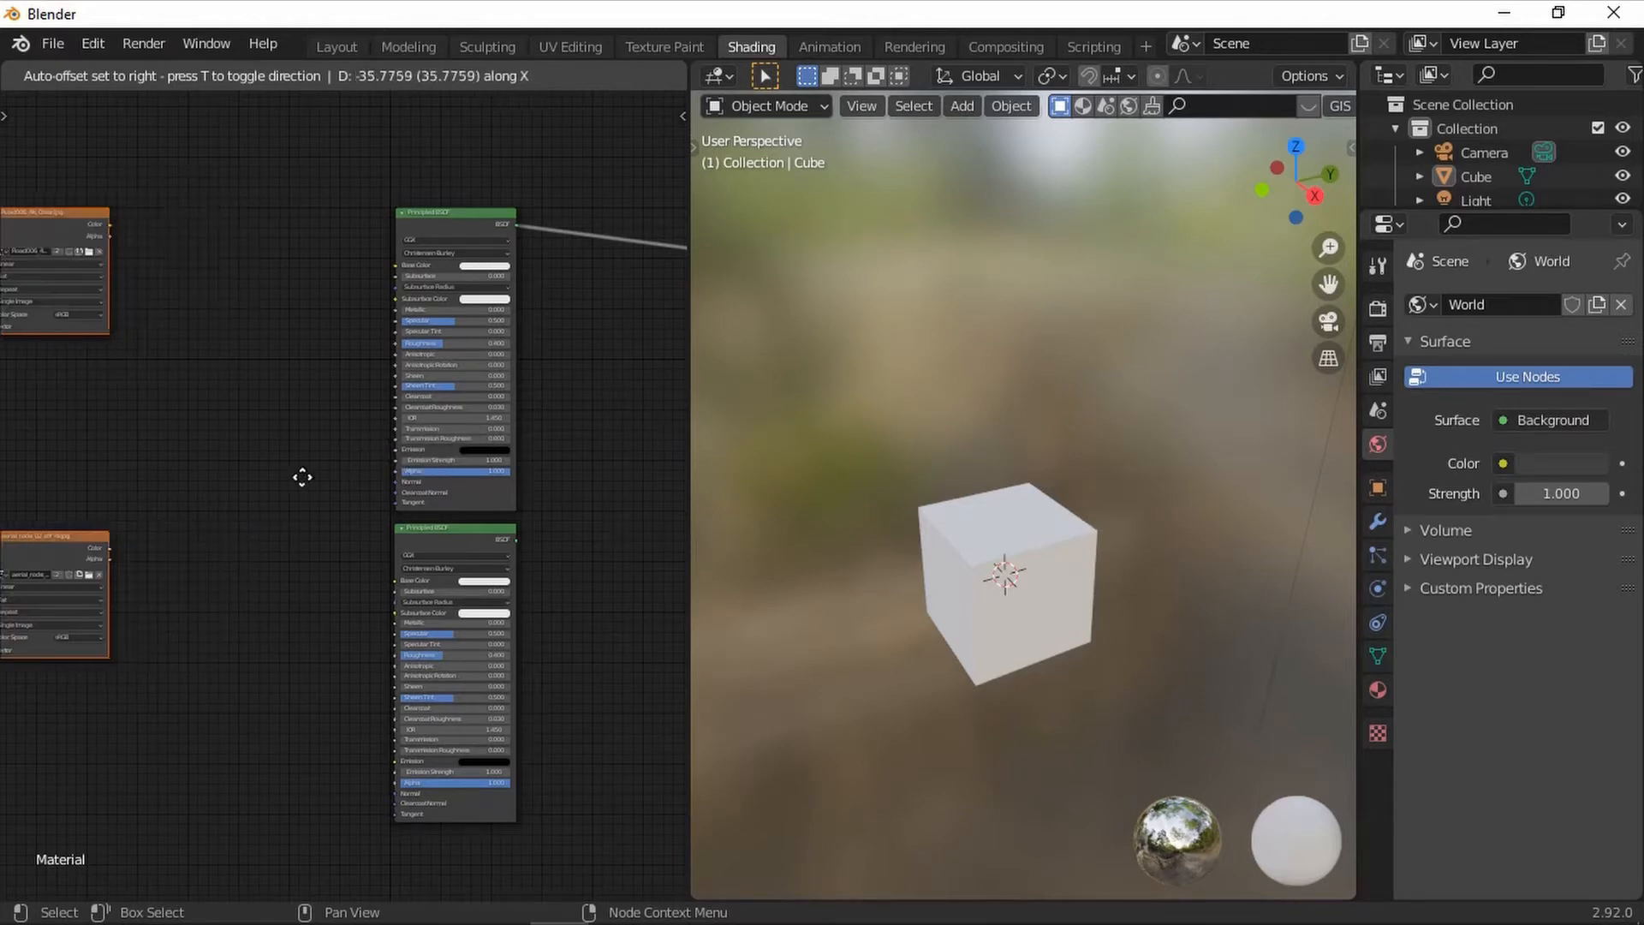
pyautogui.click(454, 487)
# Step: Examine the Road006_4K_Color.jpg and aerial_rocks_02_diff_4k.jpg image texture nodes and their settings
pyautogui.scroll(5, 526, 492)
pyautogui.moveTo(526, 492); pyautogui.dragTo(476, 649, button='middle')
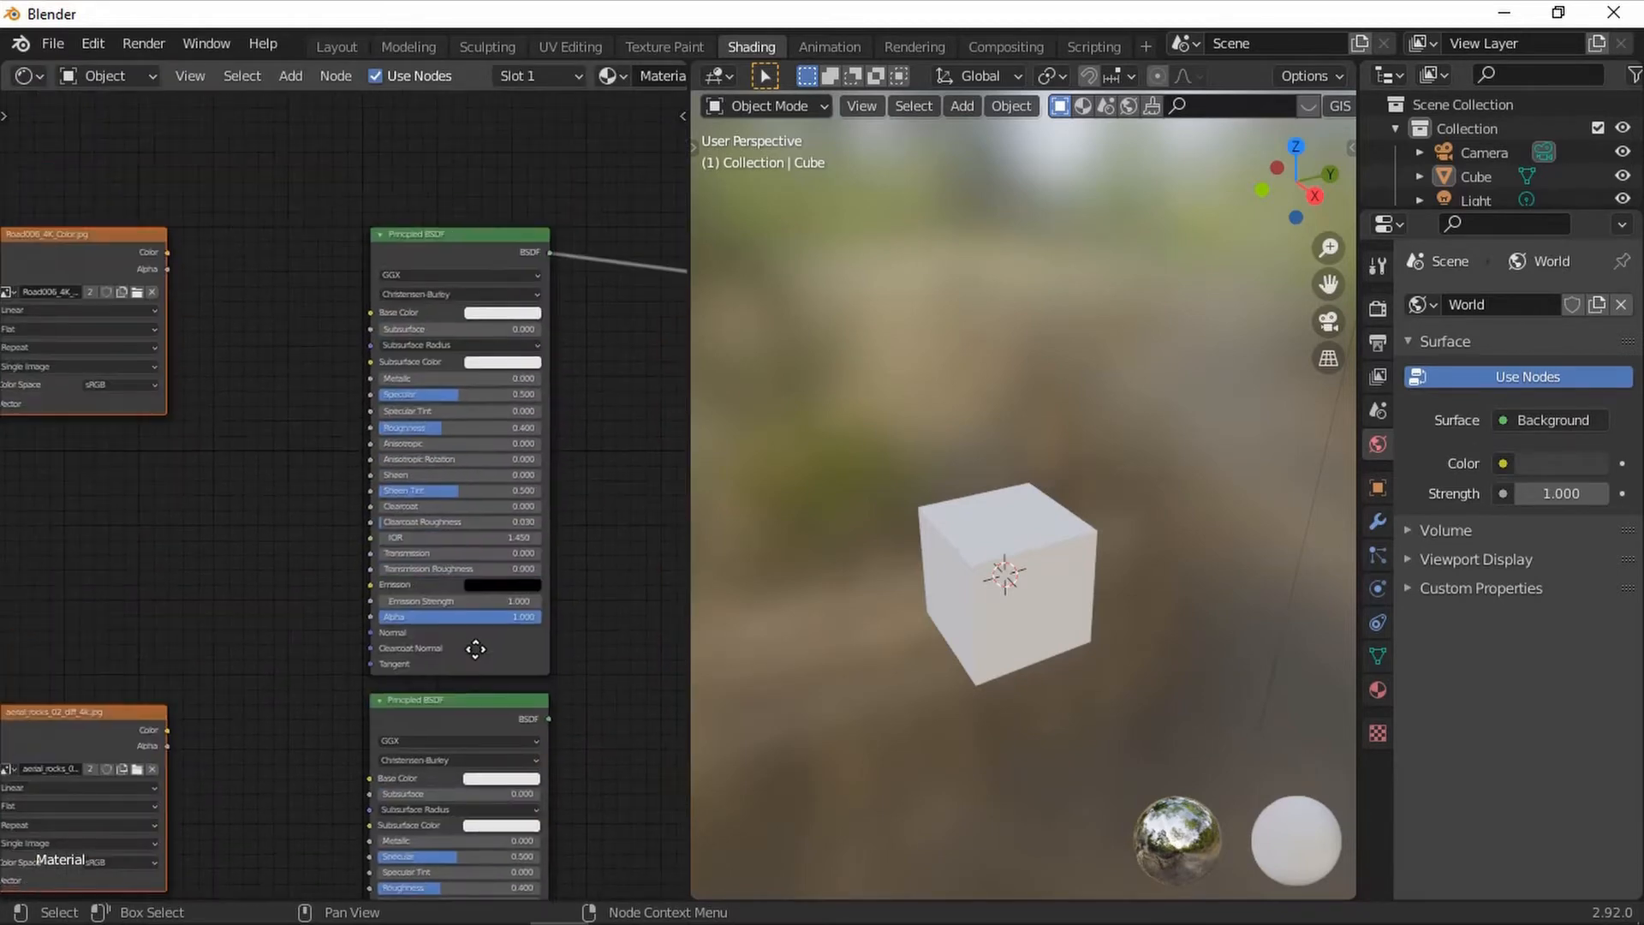
pyautogui.scroll(-2, 232, 476)
pyautogui.scroll(4, 312, 613)
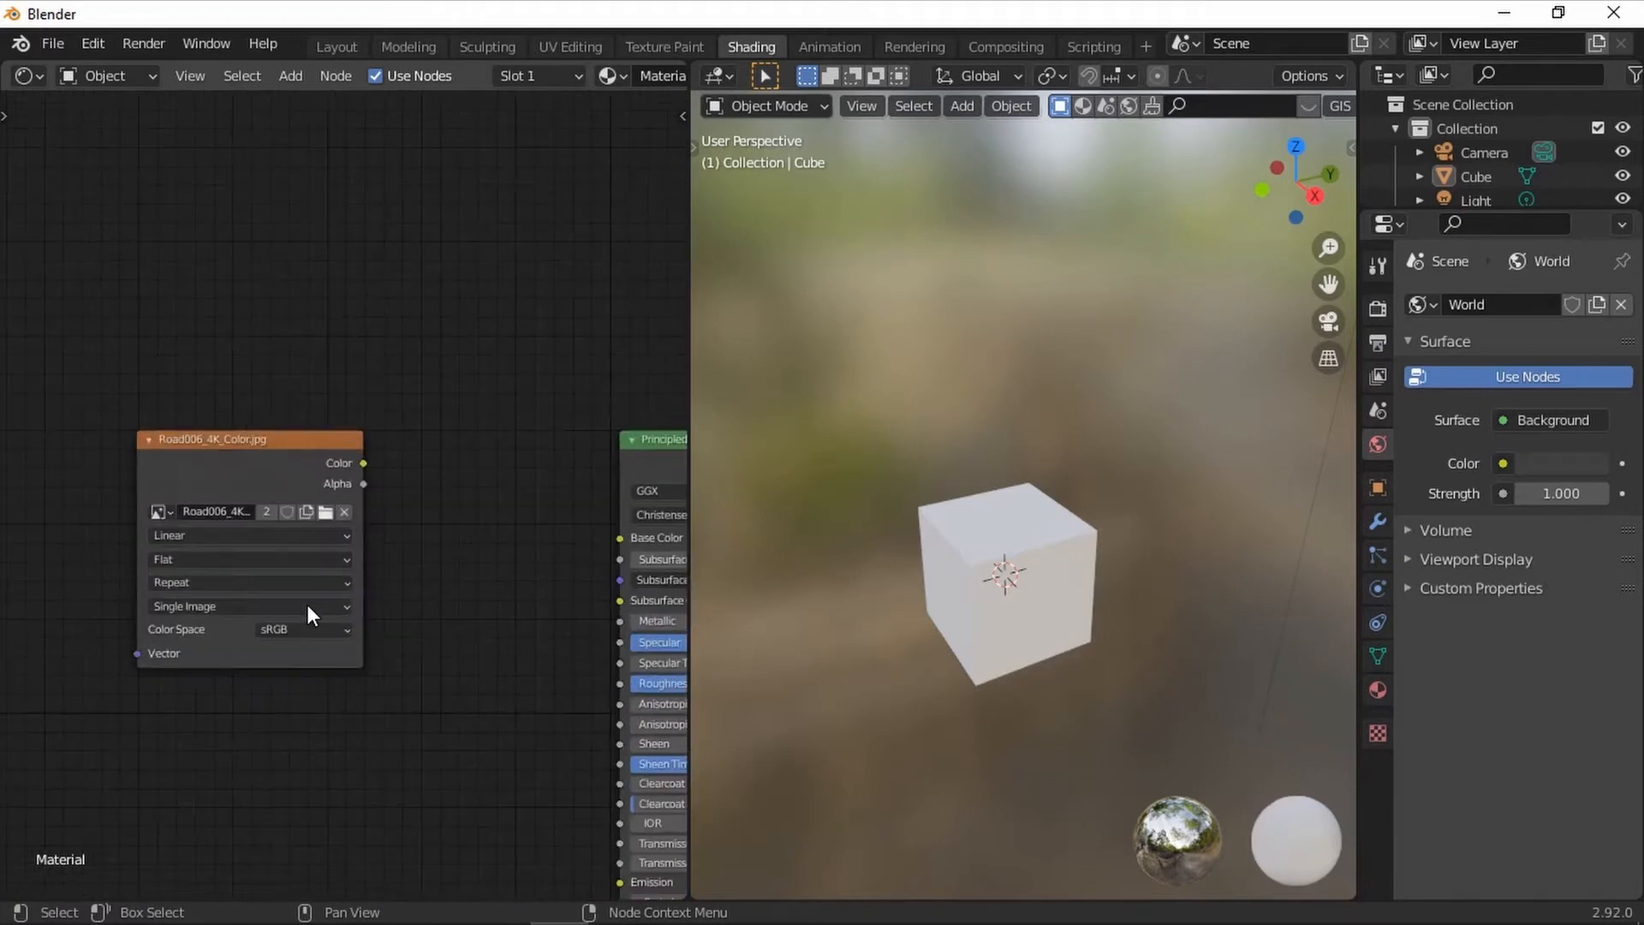
pyautogui.scroll(2, 307, 605)
pyautogui.scroll(-10, 533, 666)
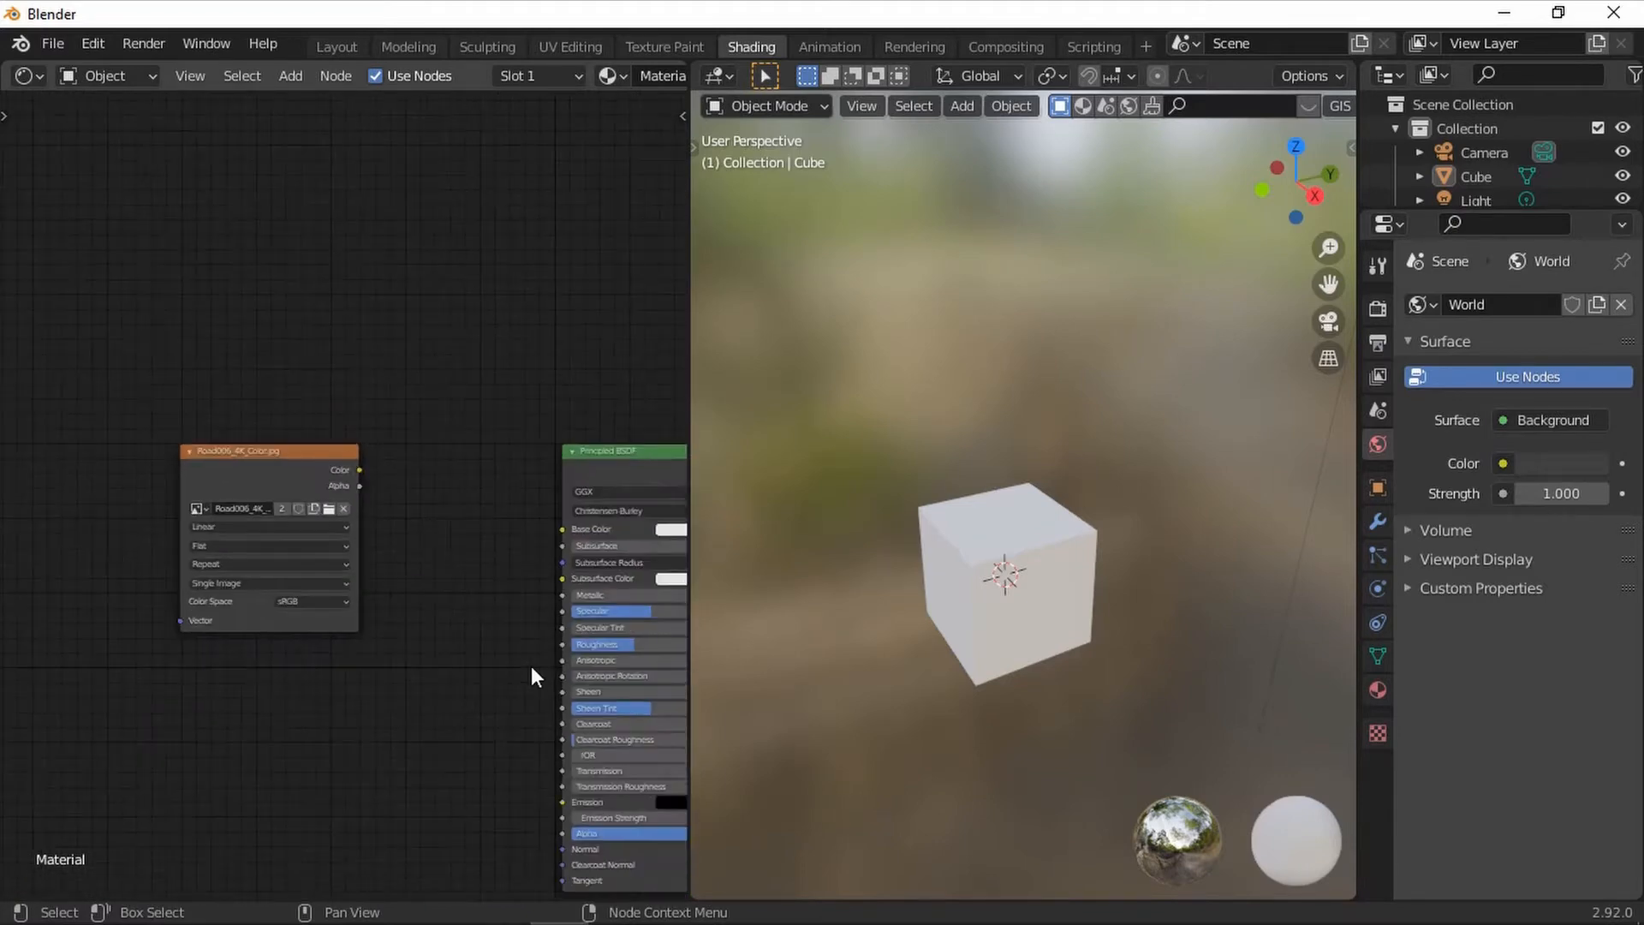
pyautogui.moveTo(531, 665); pyautogui.dragTo(570, 363, button='middle')
pyautogui.scroll(3, 392, 392)
pyautogui.moveTo(436, 544); pyautogui.dragTo(436, 375, button='middle')
pyautogui.scroll(3, 471, 517)
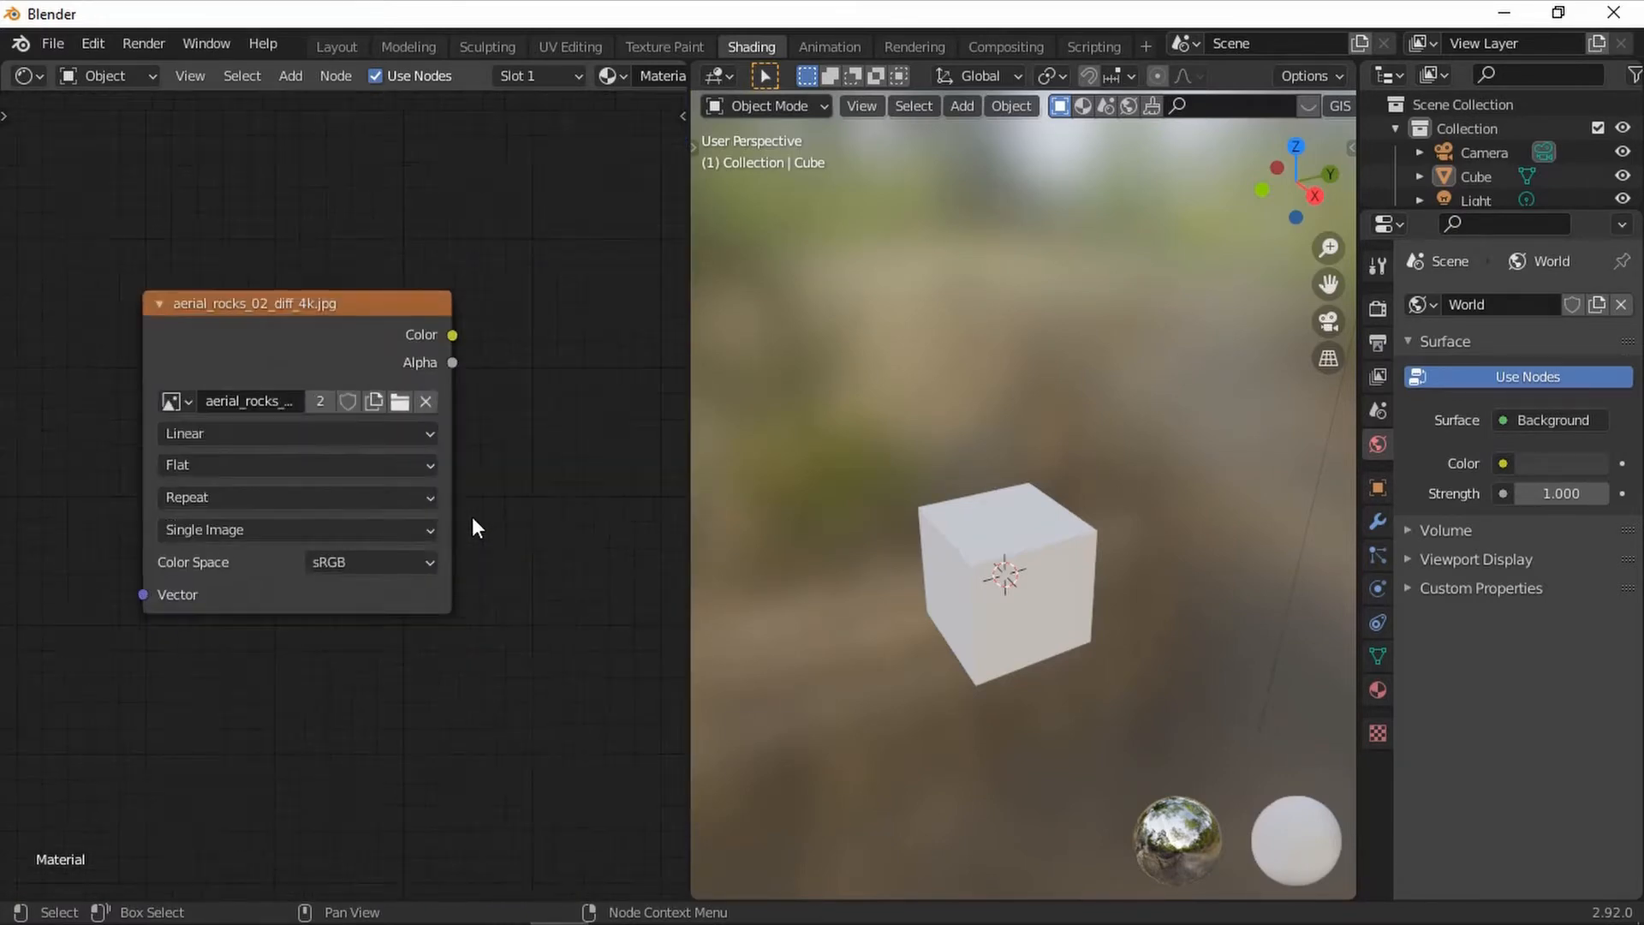
pyautogui.click(222, 383)
pyautogui.scroll(-4, 603, 501)
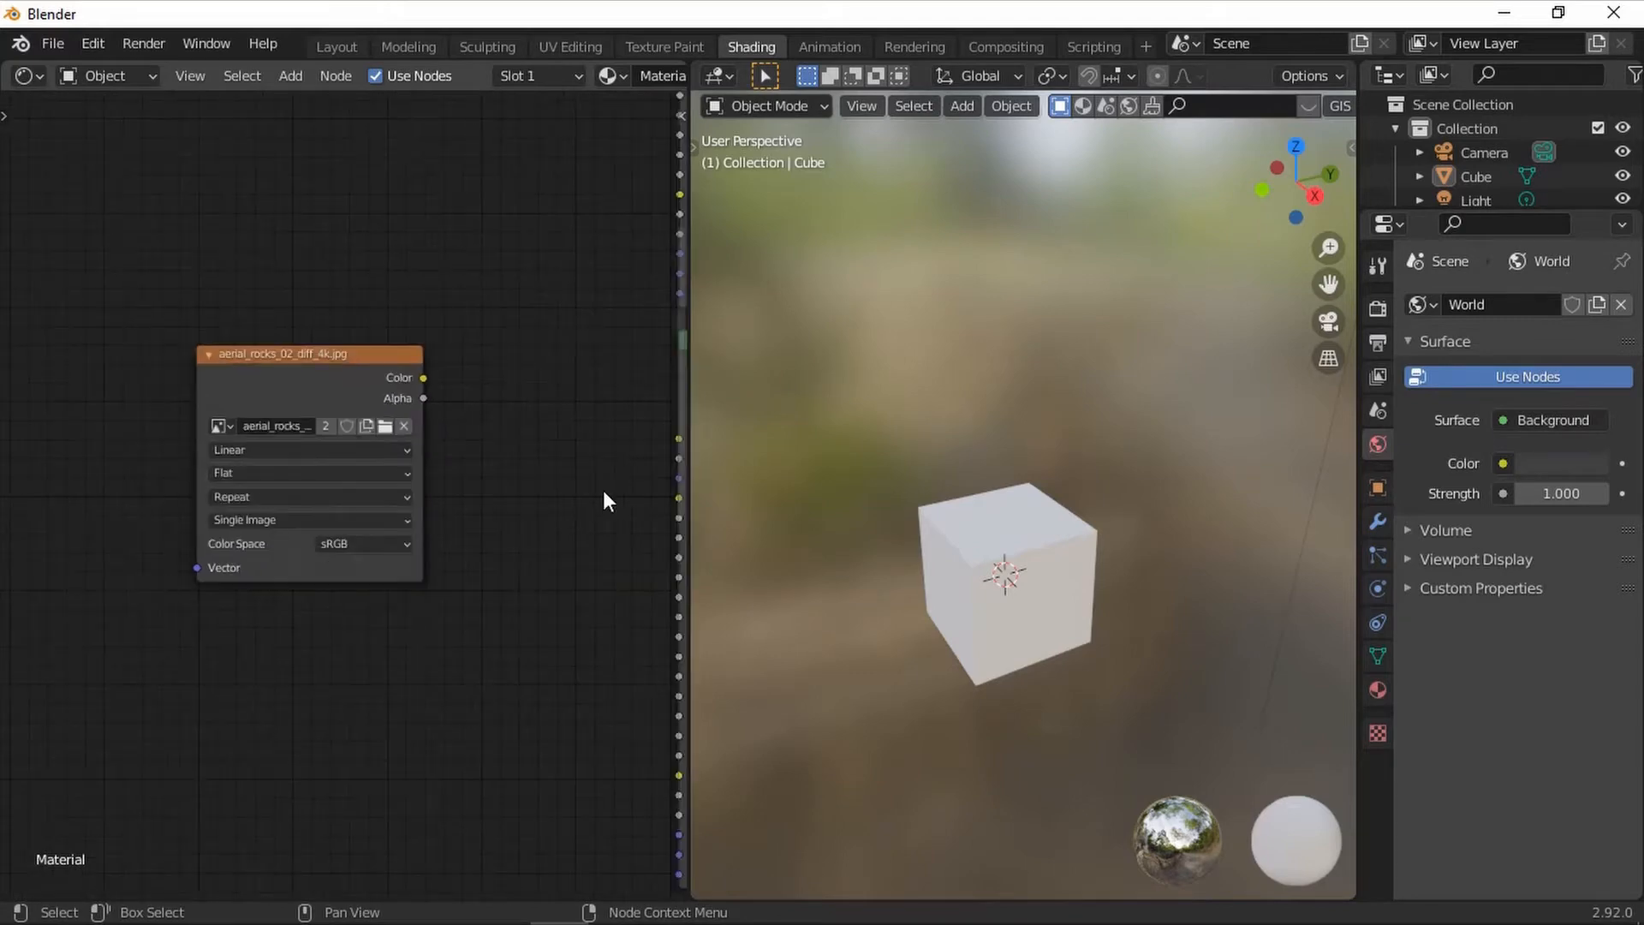
# Step: Connect the aerial rocks texture to the lower Principled BSDF's base color and the road texture to the upper one's
pyautogui.moveTo(166, 584); pyautogui.dragTo(395, 636)
pyautogui.moveTo(284, 264); pyautogui.dragTo(250, 469, button='middle')
pyautogui.moveTo(250, 478); pyautogui.dragTo(485, 556)
# Step: Add a Mix Shader node on the link between the upper Principled BSDF and the Material Output
pyautogui.scroll(-6, 660, 642)
pyautogui.moveTo(664, 659); pyautogui.dragTo(463, 546, button='middle')
pyautogui.scroll(2, 462, 552)
pyautogui.hotkey('shift', 'a')
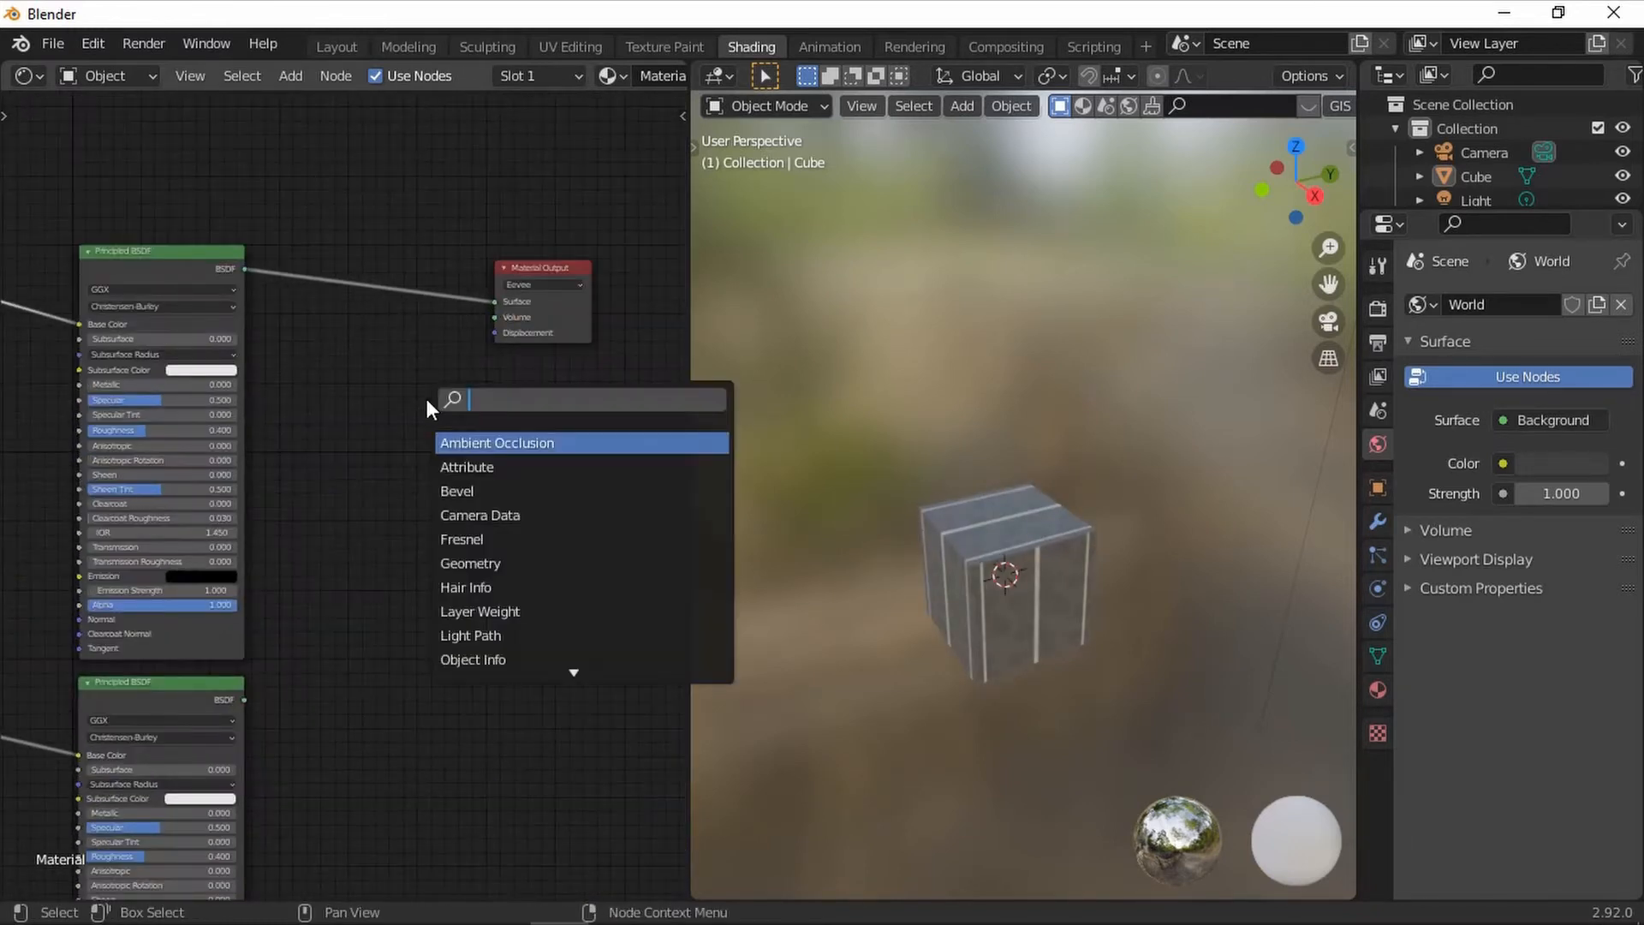
pyautogui.write('mix')
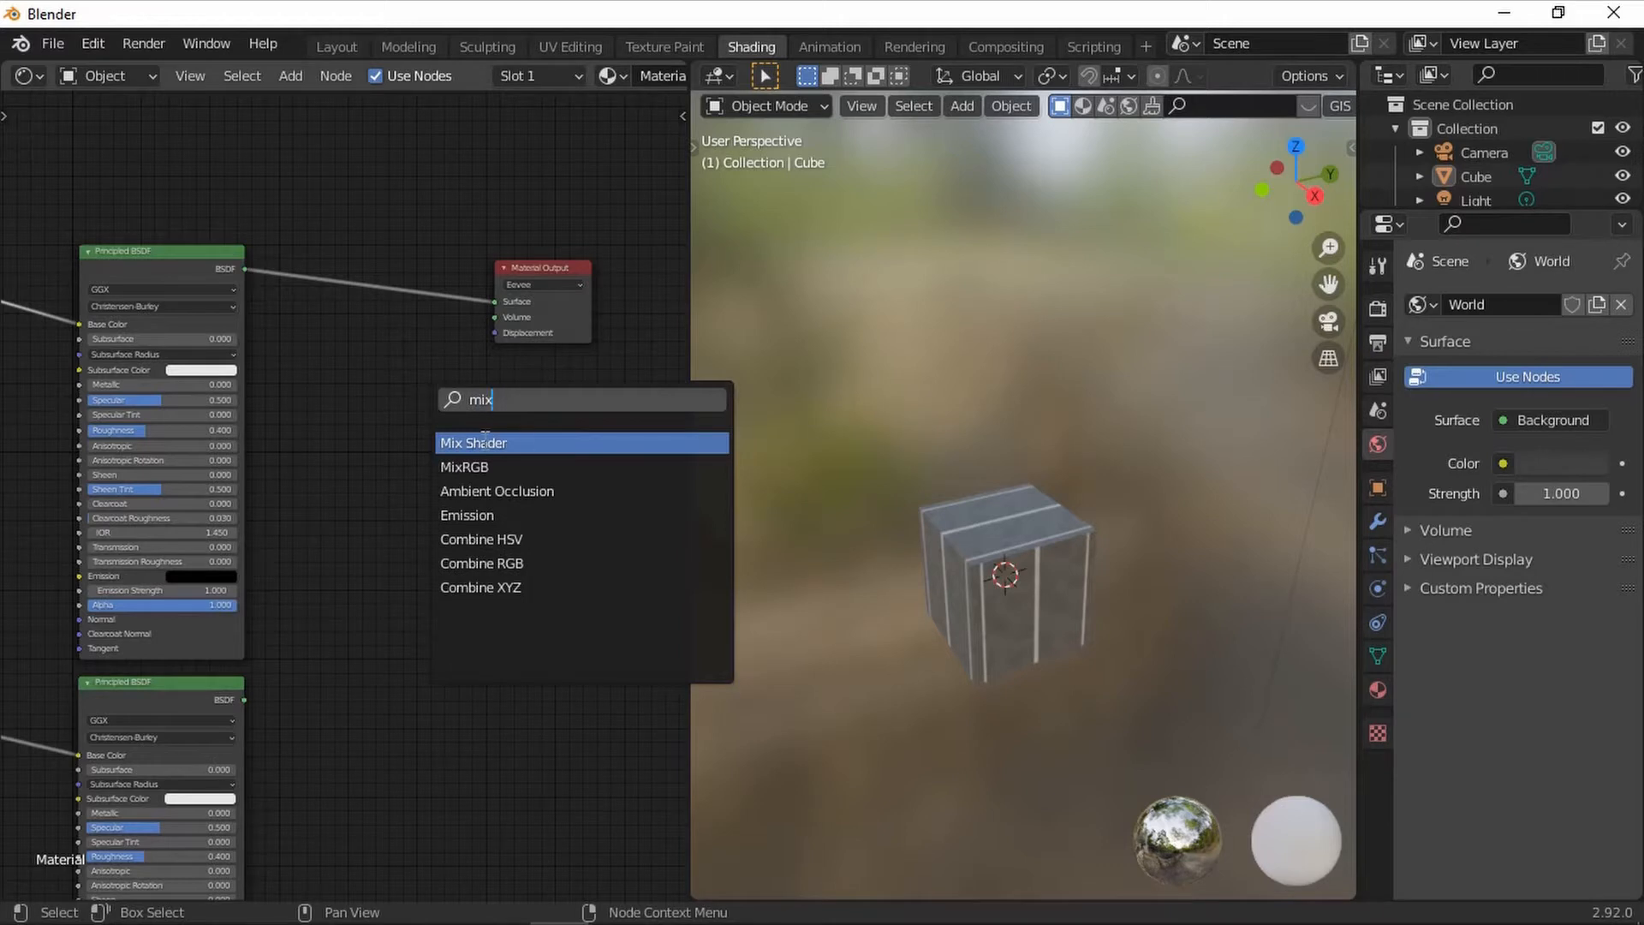
pyautogui.click(484, 442)
pyautogui.click(394, 329)
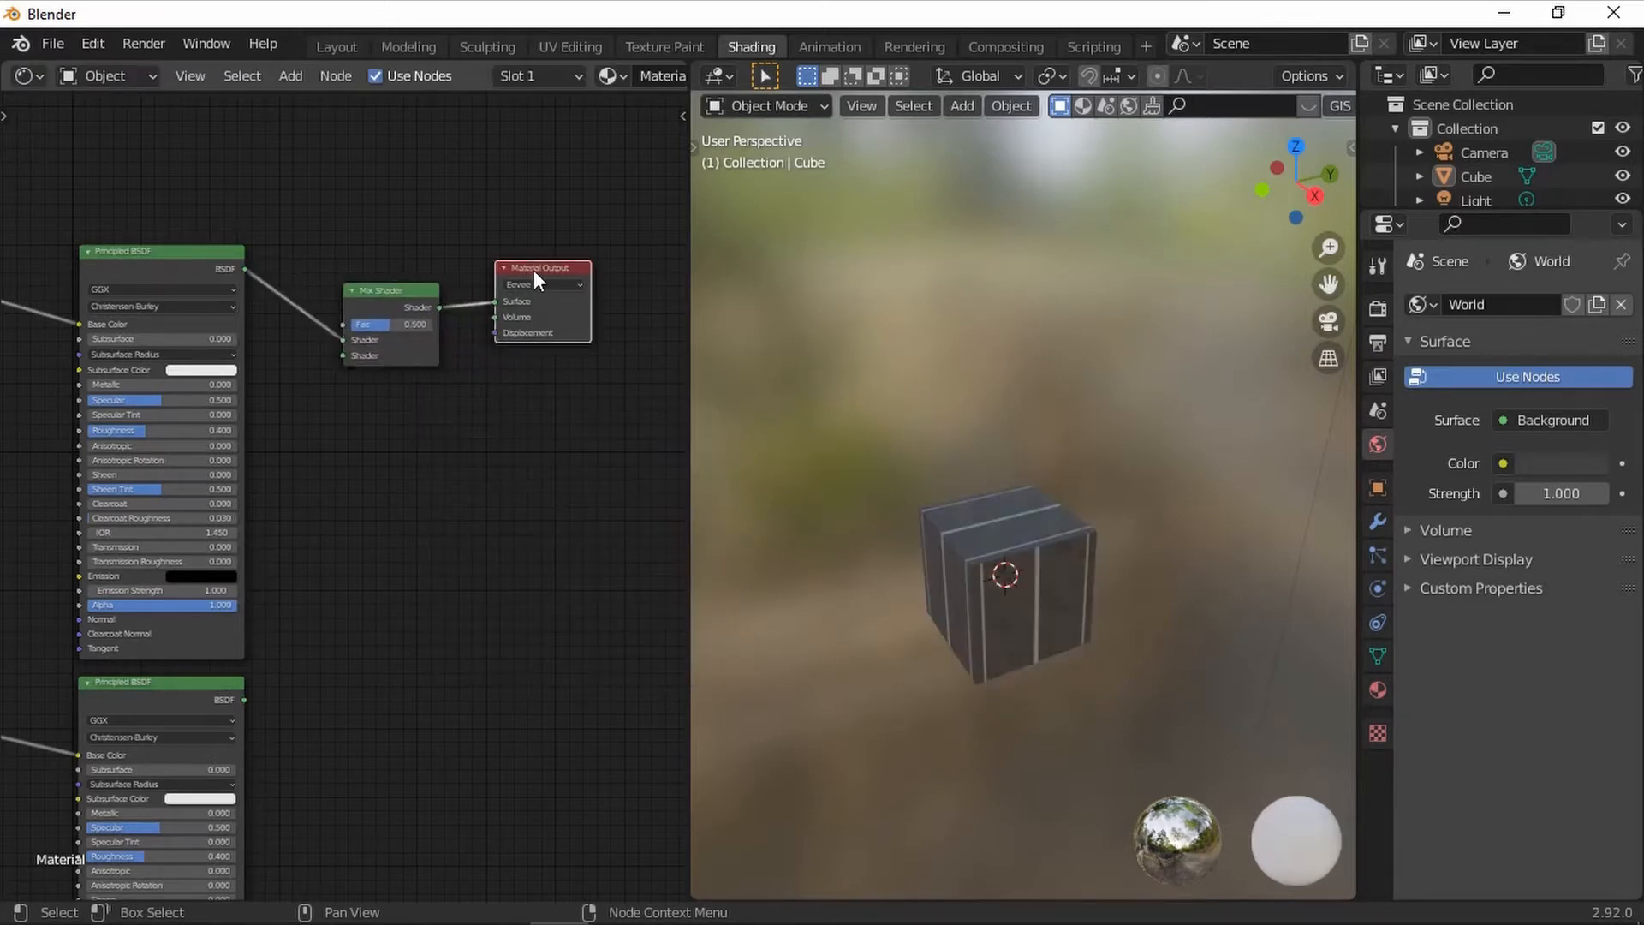
# Step: Space out the Material Output and Mix Shader nodes and connect the lower Principled BSDF to the Mix Shader's second shader input
pyautogui.moveTo(535, 278); pyautogui.dragTo(5, 283)
pyautogui.moveTo(360, 310); pyautogui.dragTo(484, 353)
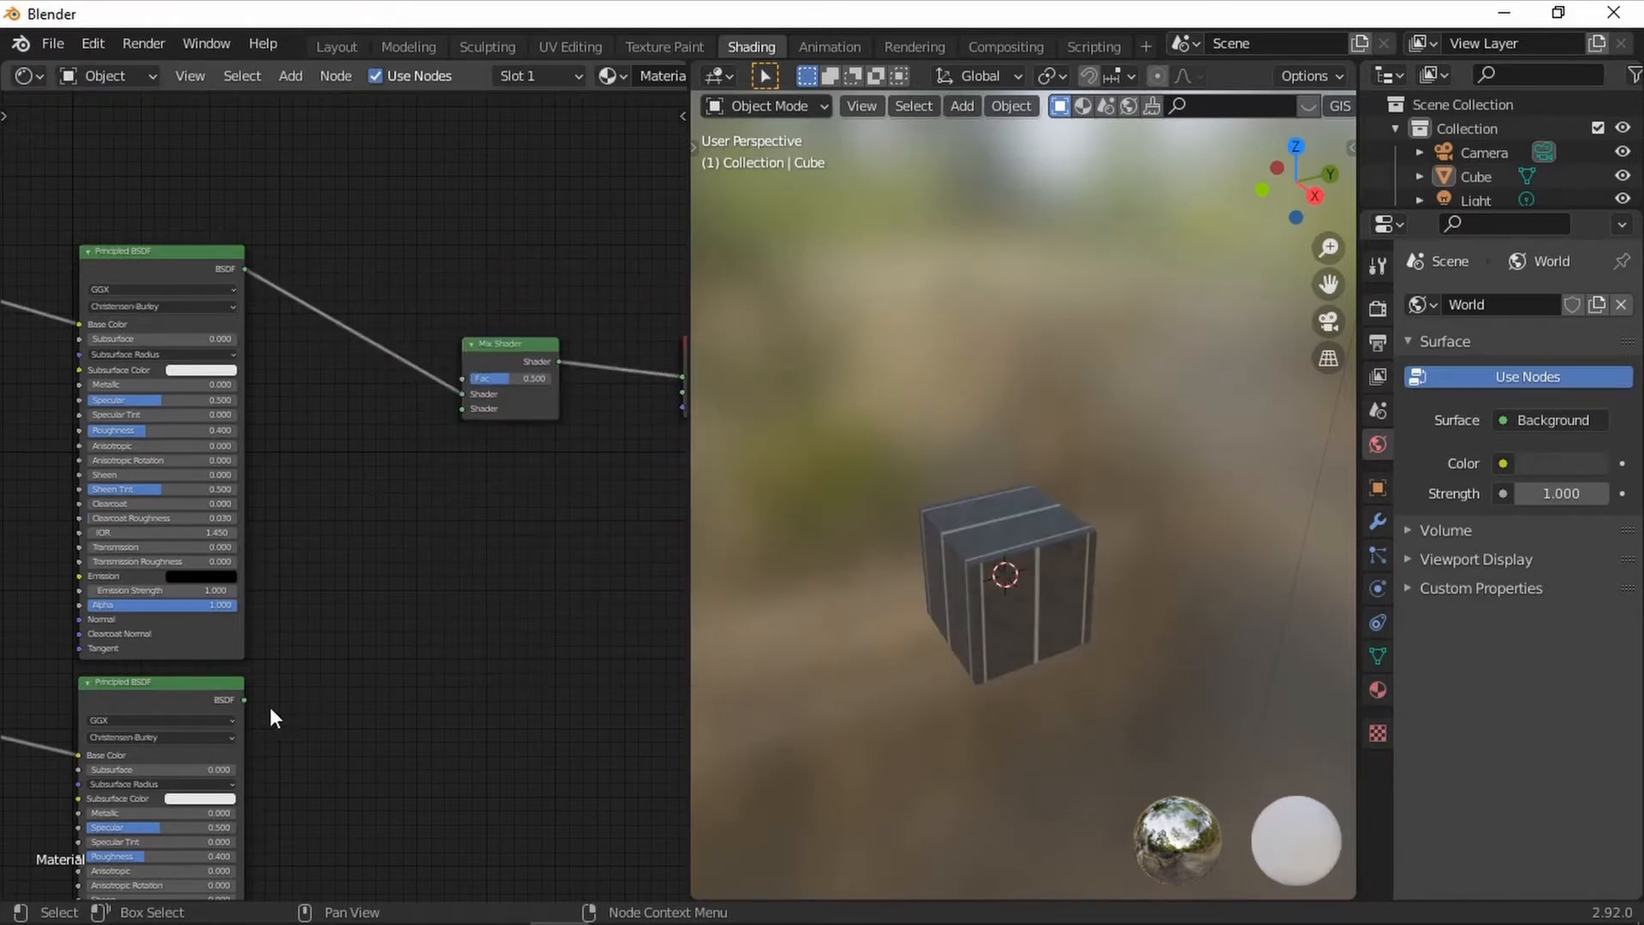
pyautogui.moveTo(244, 700)
pyautogui.mouseDown()
pyautogui.moveTo(440, 495)
pyautogui.moveTo(463, 409)
pyautogui.mouseUp()
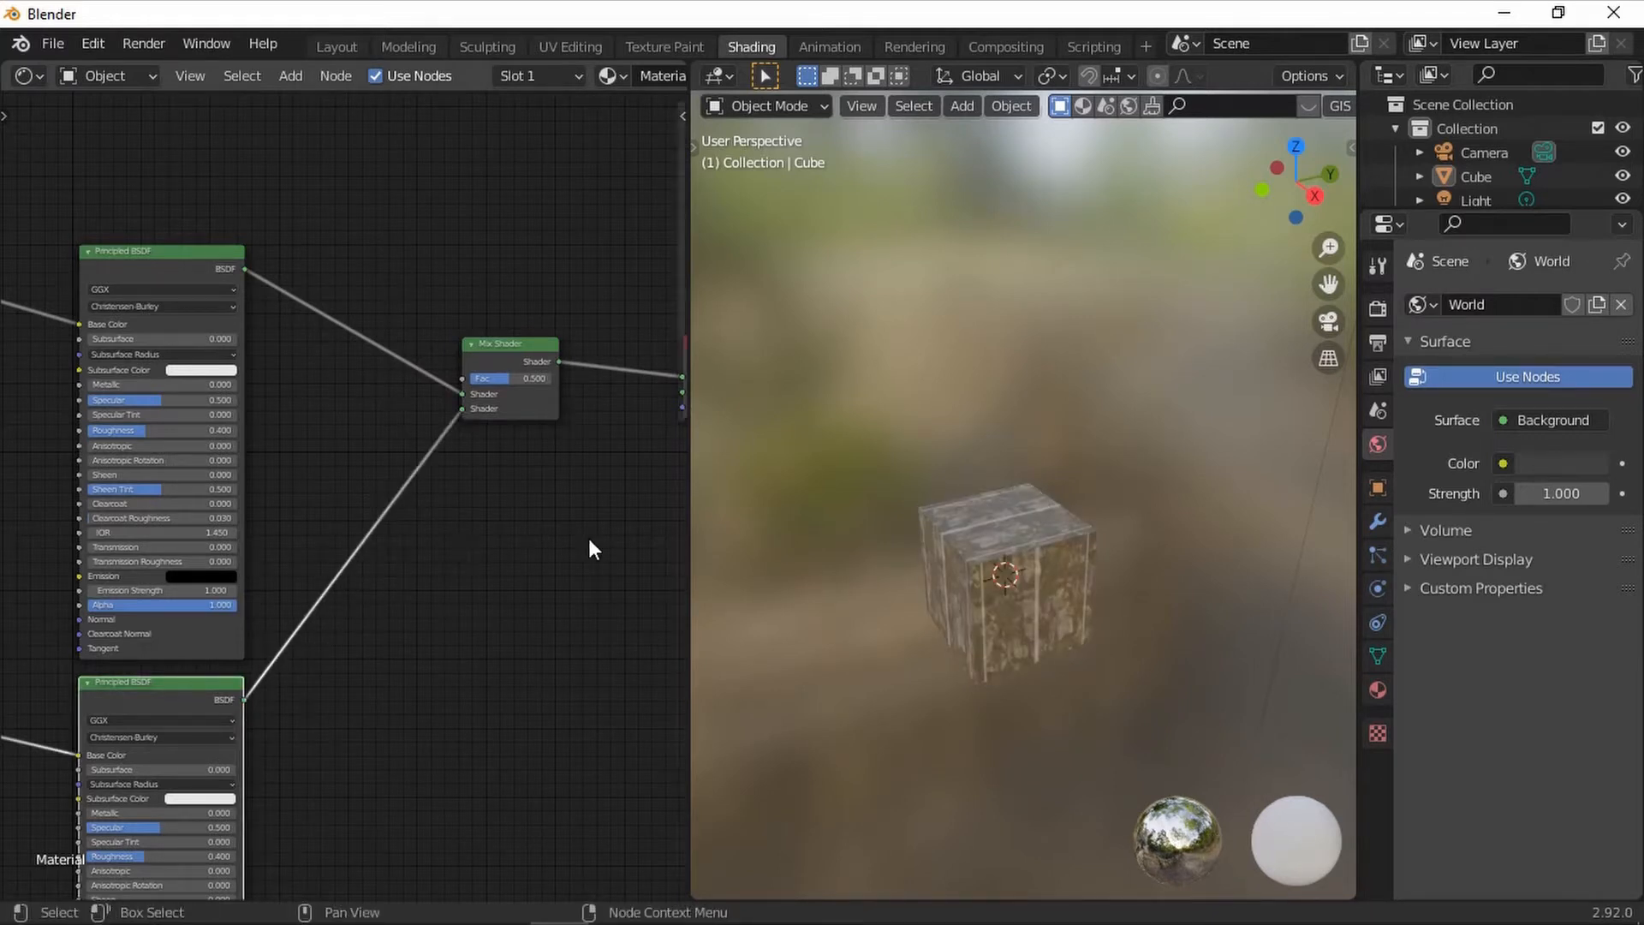
# Step: Try a Mix Shader factor of 1.000 on the cube's material and restore it to 0.500
pyautogui.moveTo(459, 525); pyautogui.dragTo(369, 568, button='middle')
pyautogui.moveTo(1064, 609); pyautogui.dragTo(1026, 573, button='middle')
pyautogui.scroll(5, 1031, 593)
pyautogui.scroll(-2, 1026, 573)
pyautogui.scroll(1, 511, 555)
pyautogui.scroll(4, 510, 555)
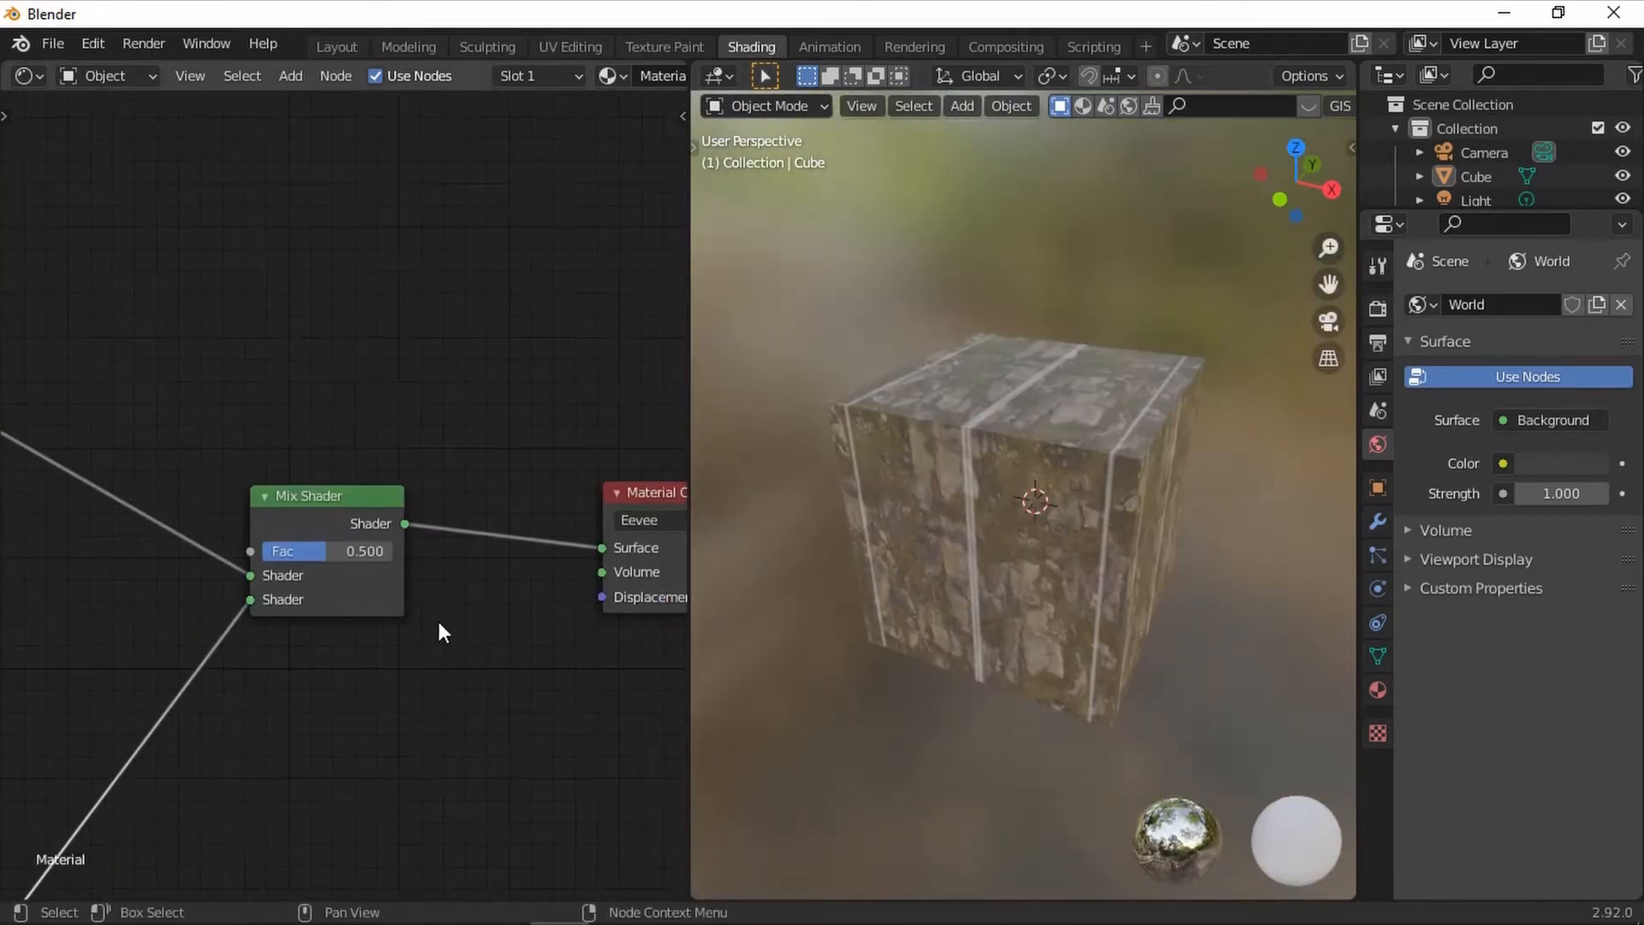
pyautogui.moveTo(403, 573); pyautogui.dragTo(702, 574)
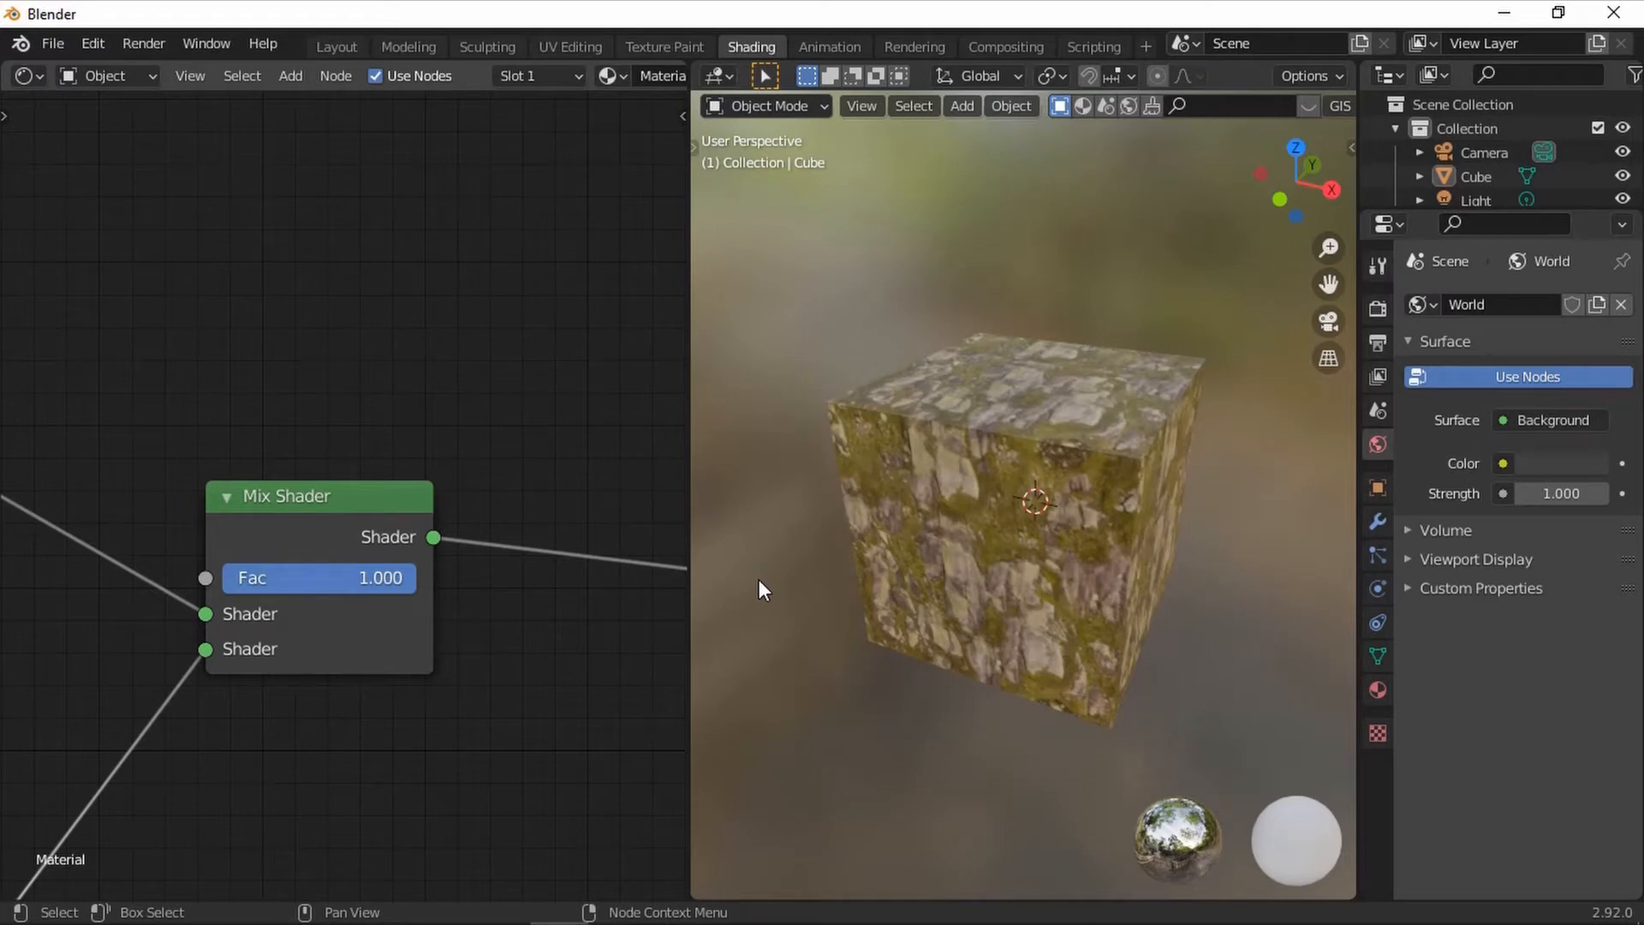
pyautogui.press('Return')
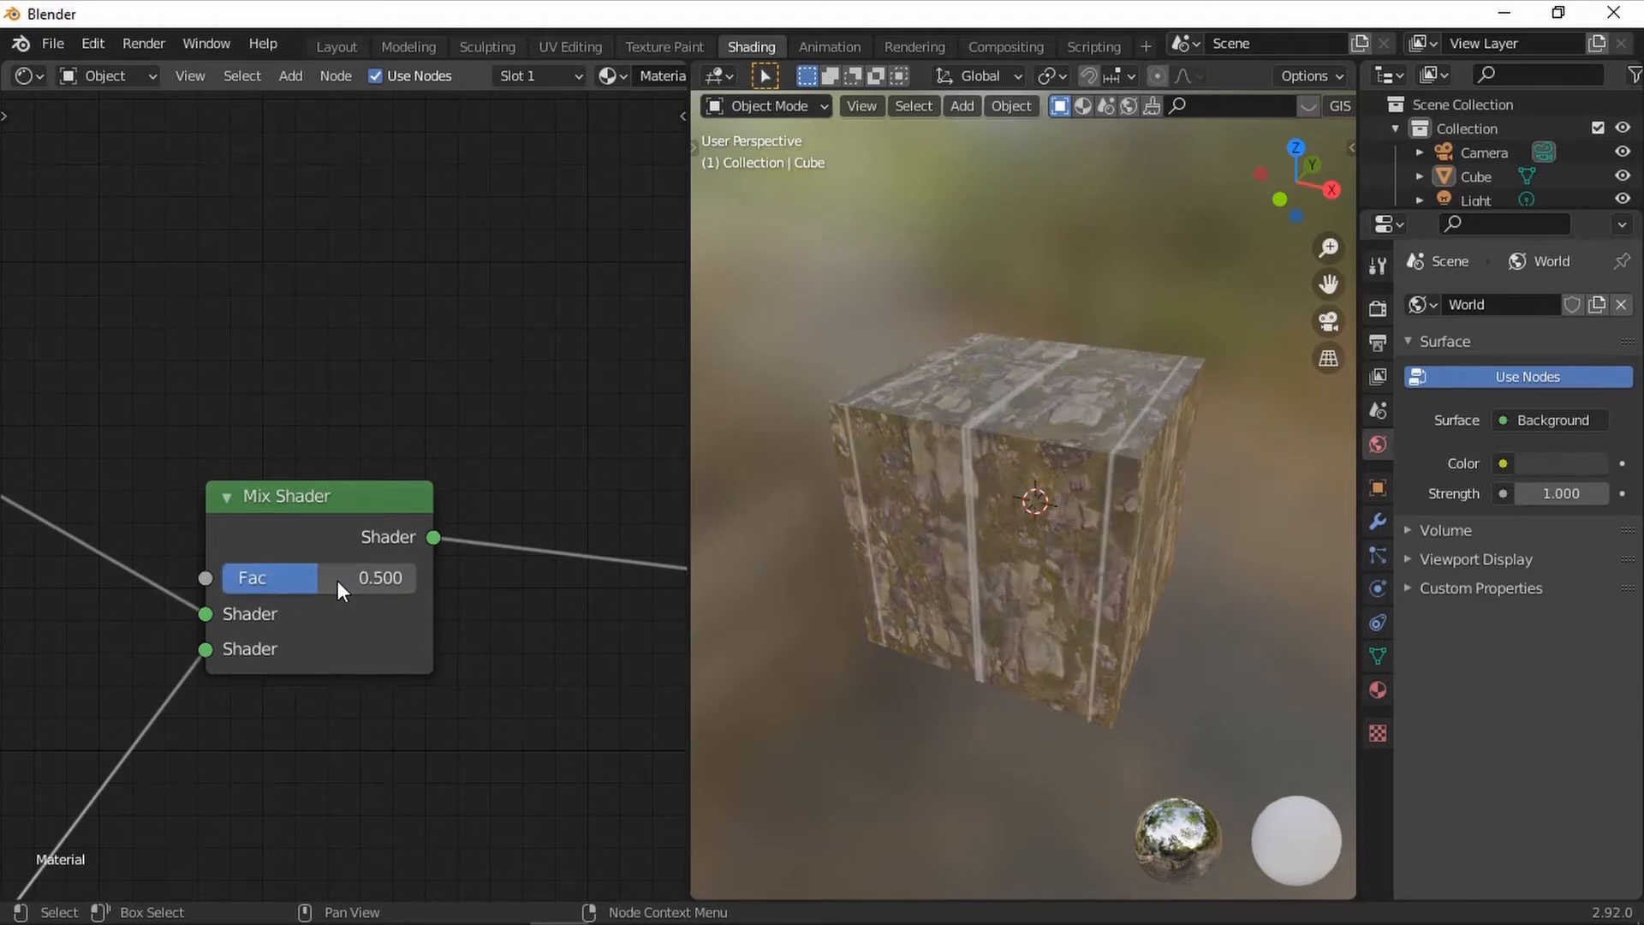
# Step: Unwrap the cube with Smart UV Project using a 66° angle limit and 0.000 island margin
pyautogui.moveTo(1110, 425); pyautogui.dragTo(1081, 526, button='middle')
pyautogui.scroll(5, 1081, 539)
pyautogui.scroll(-5, 1081, 539)
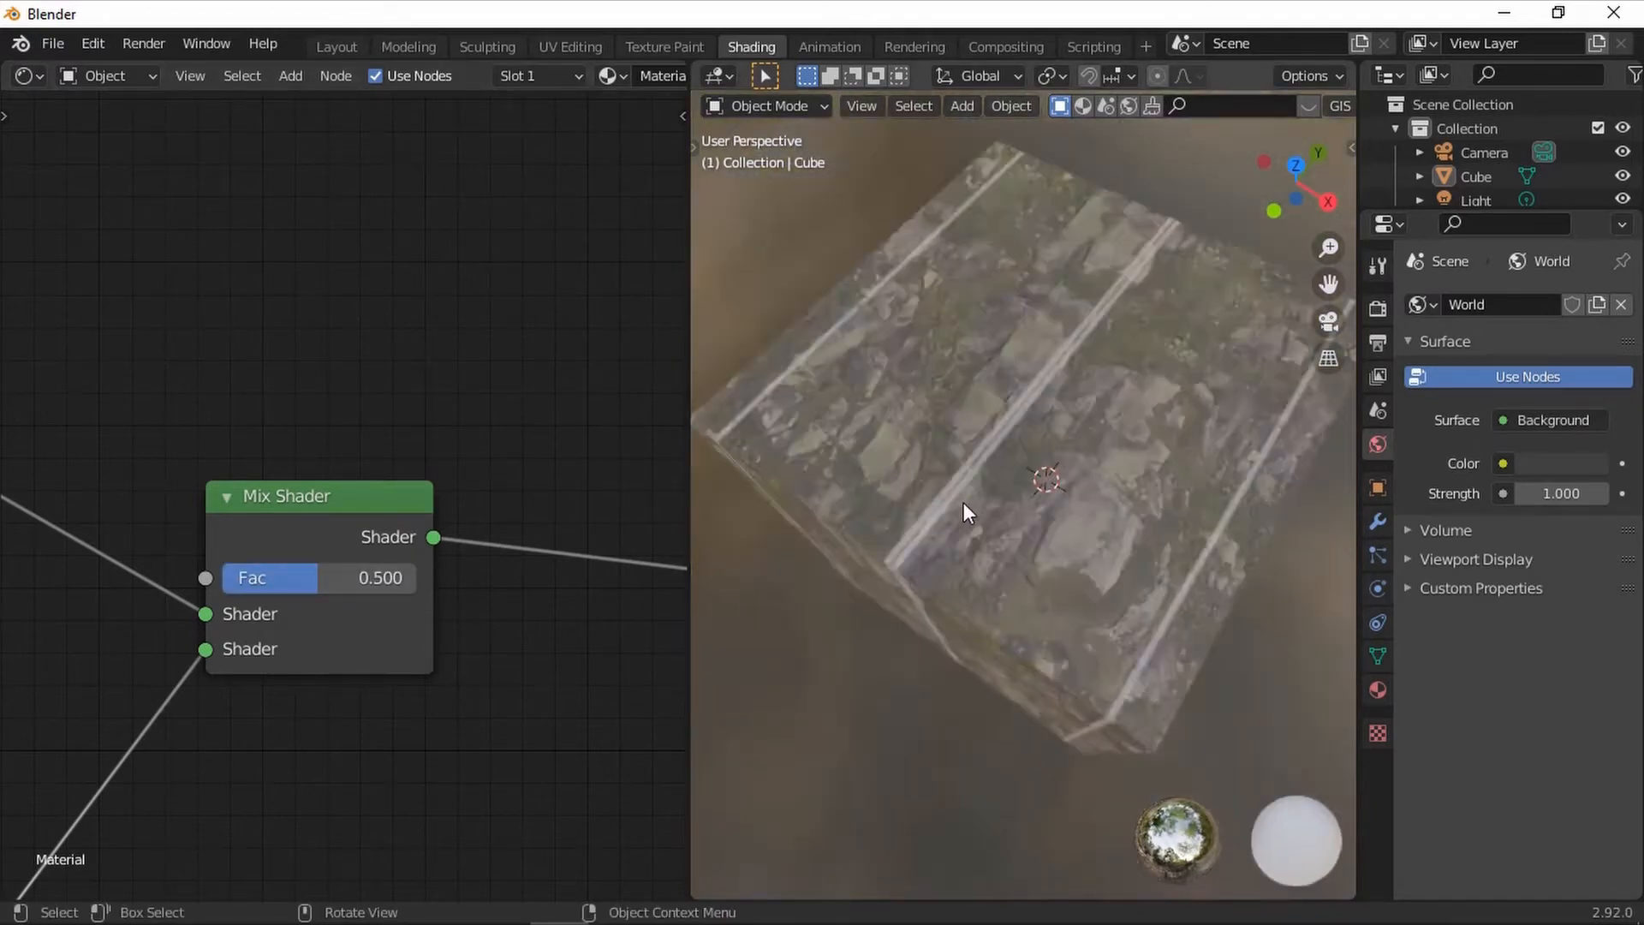
pyautogui.moveTo(965, 506); pyautogui.dragTo(1102, 367, button='middle')
pyautogui.moveTo(1017, 565); pyautogui.dragTo(759, 431, button='middle')
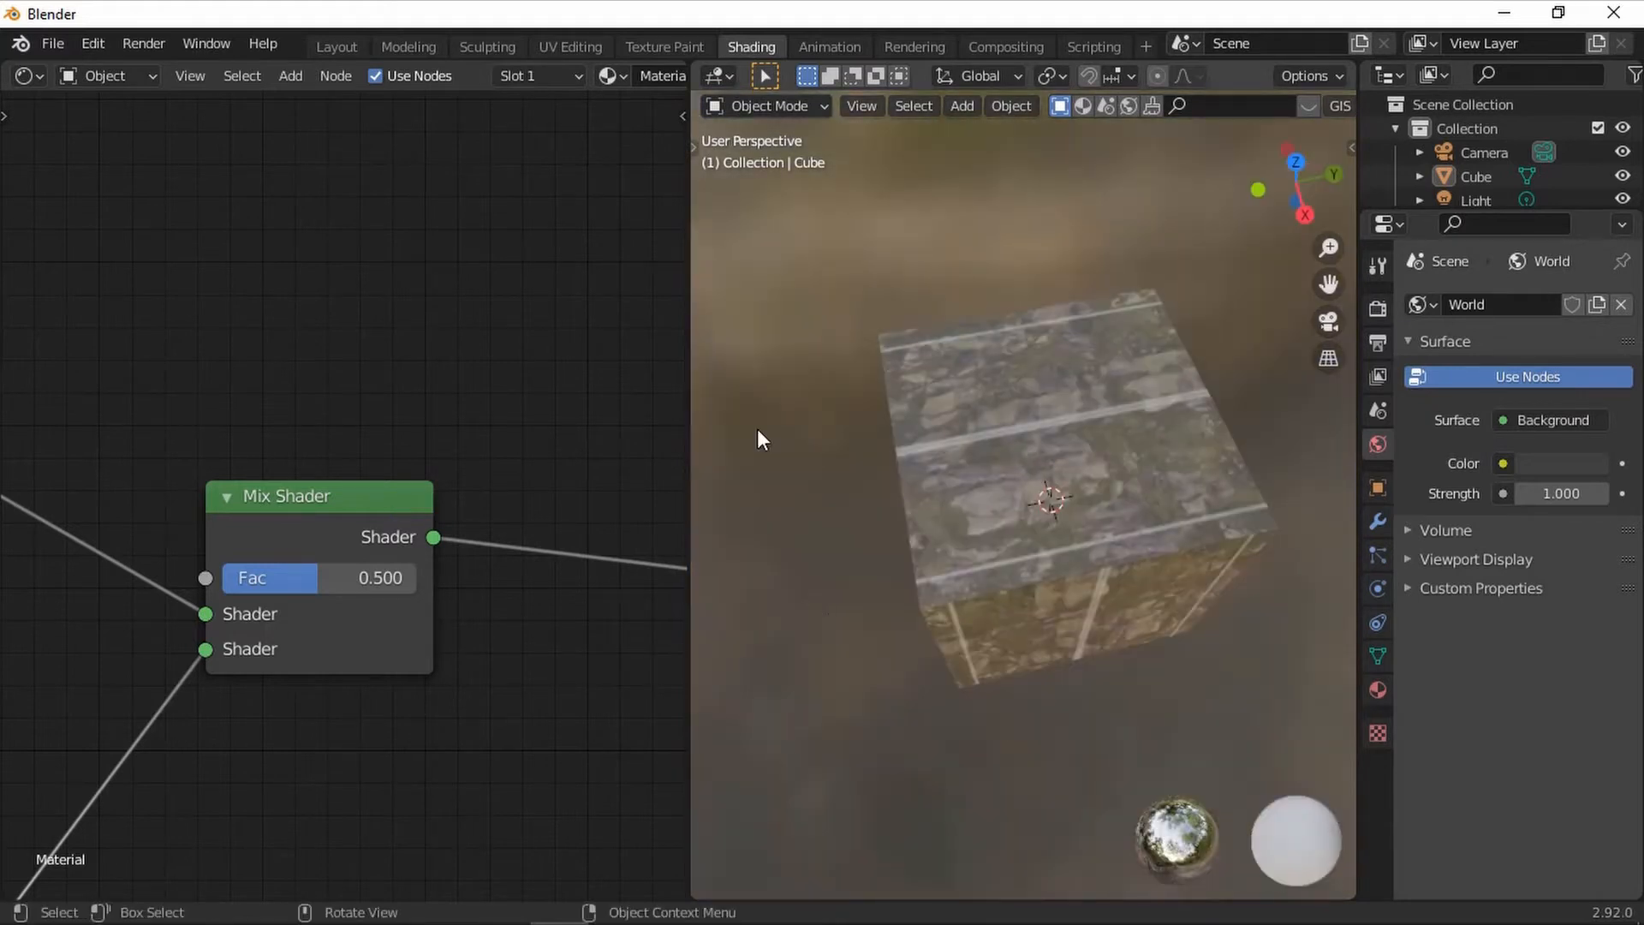
pyautogui.moveTo(1132, 454); pyautogui.dragTo(1051, 448, button='middle')
pyautogui.press('Tab')
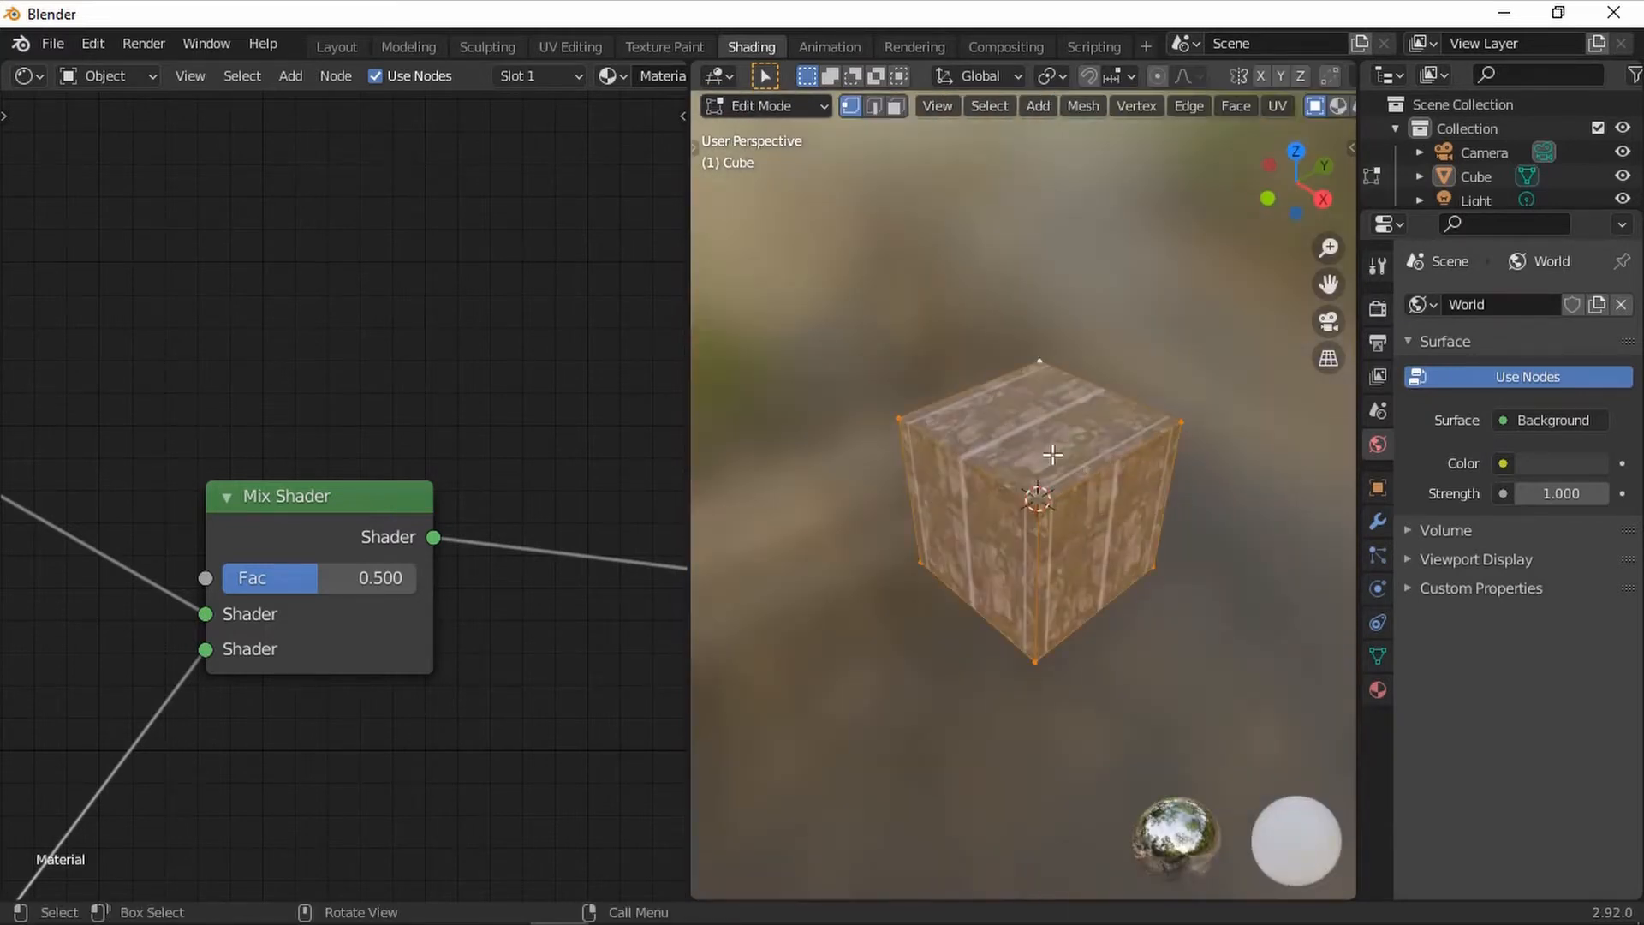
pyautogui.press('u')
pyautogui.click(988, 202)
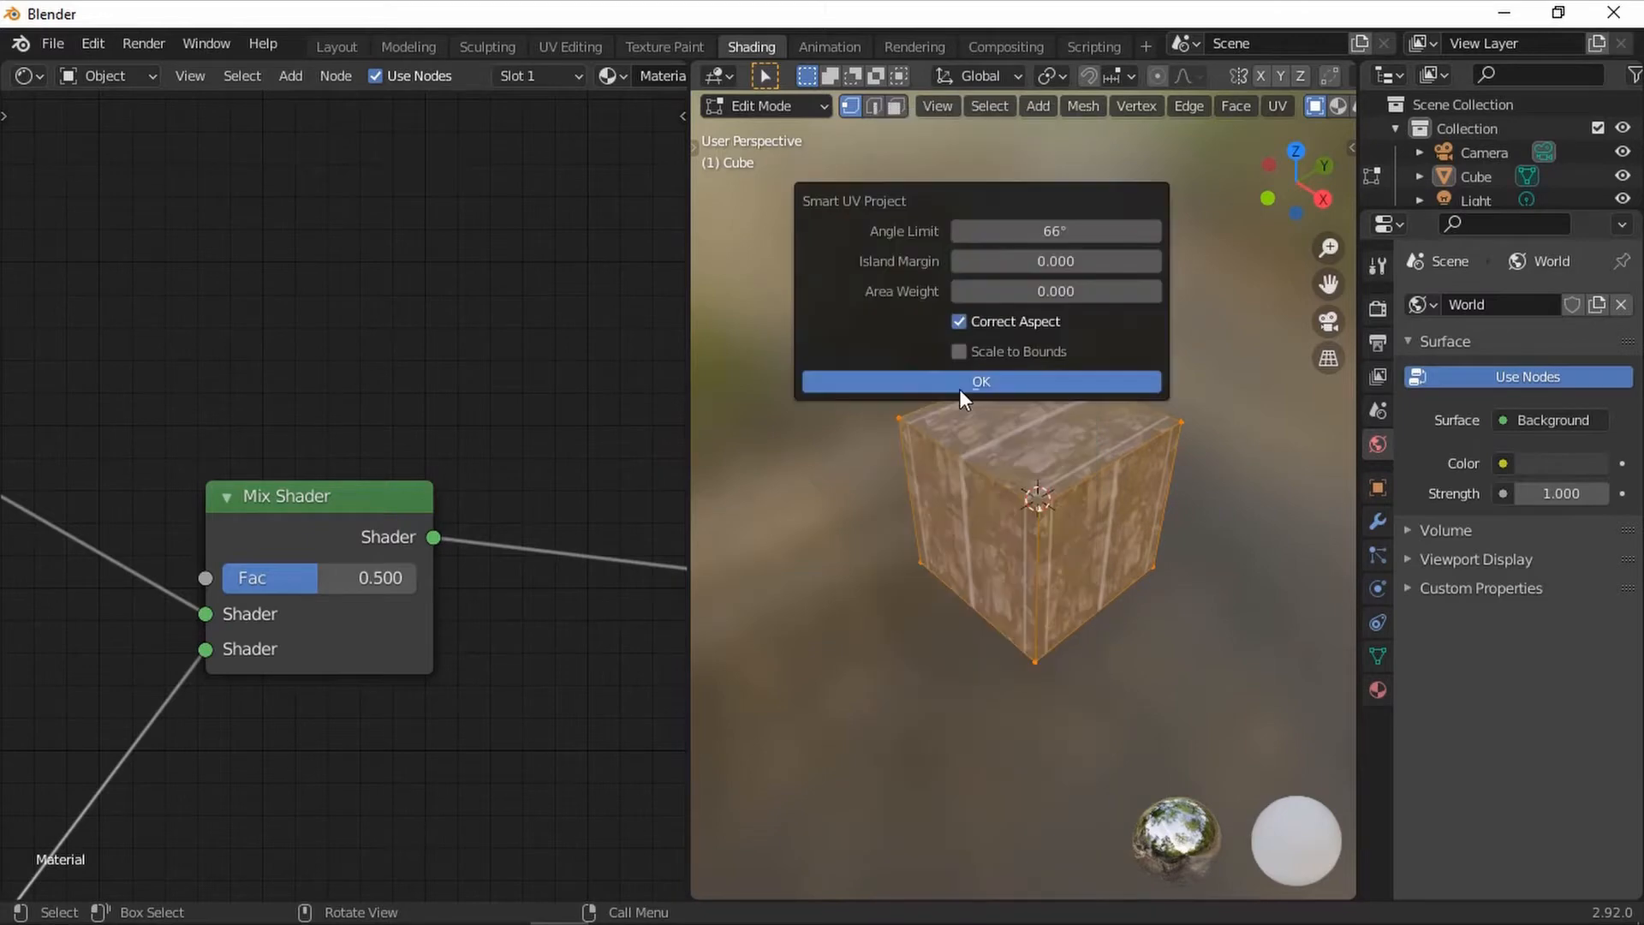
pyautogui.click(975, 383)
pyautogui.press('Tab')
# Step: Examine the blended textures on the unwrapped cube and the nodes feeding the Mix Shader
pyautogui.scroll(5, 943, 589)
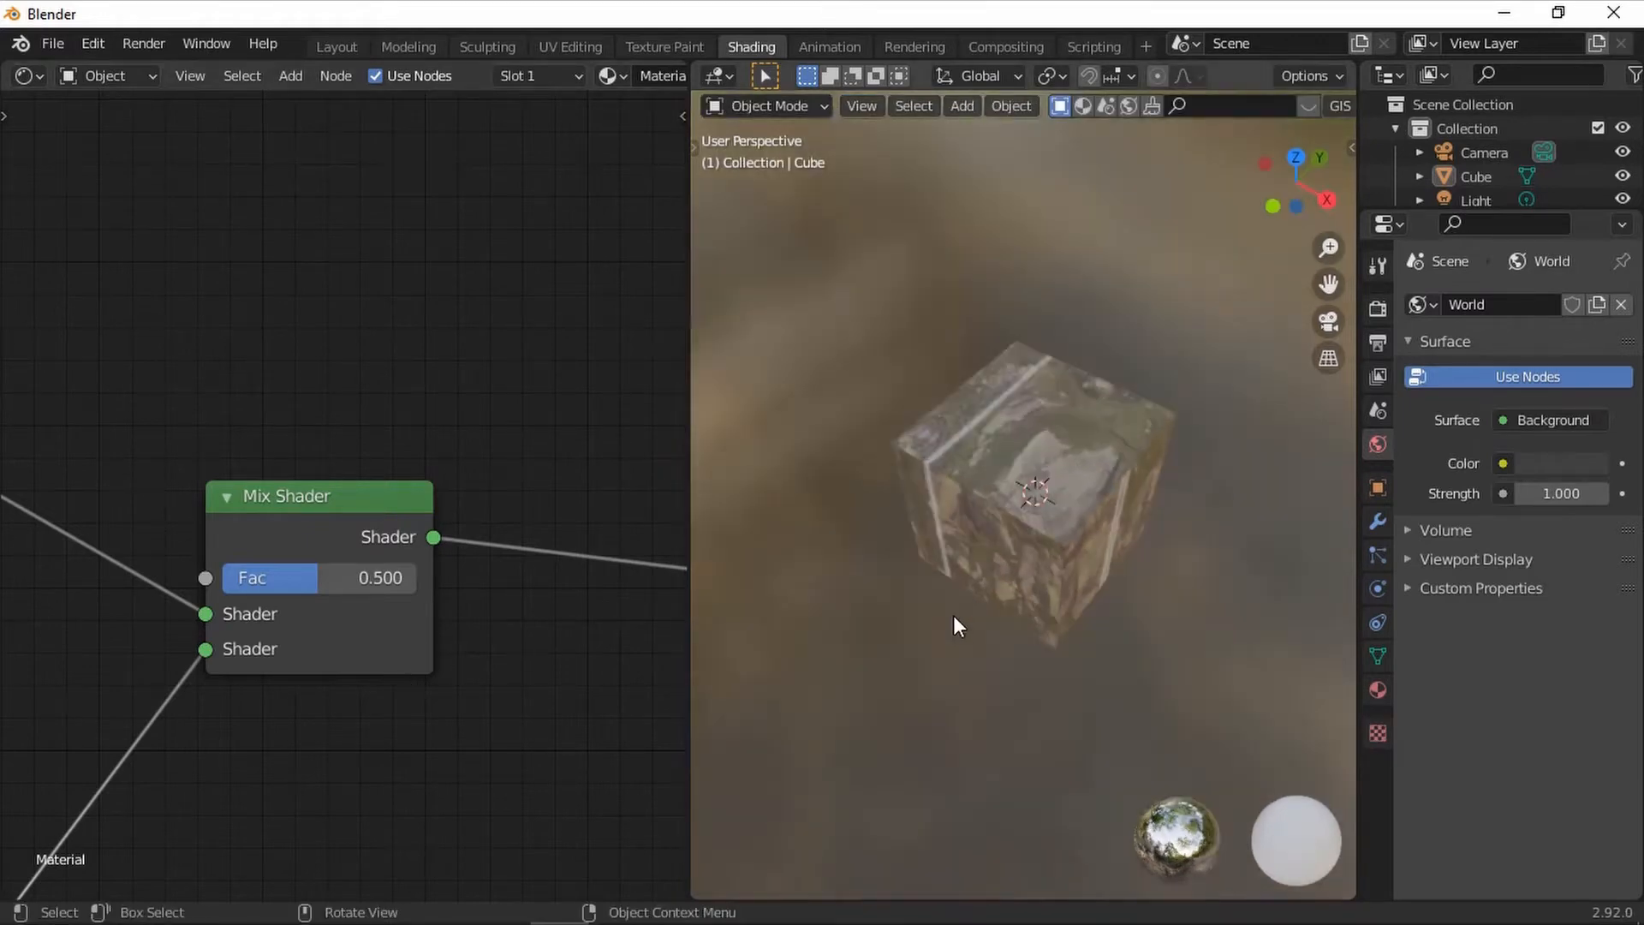
pyautogui.moveTo(961, 614); pyautogui.dragTo(961, 523, button='middle')
pyautogui.scroll(-3, 961, 523)
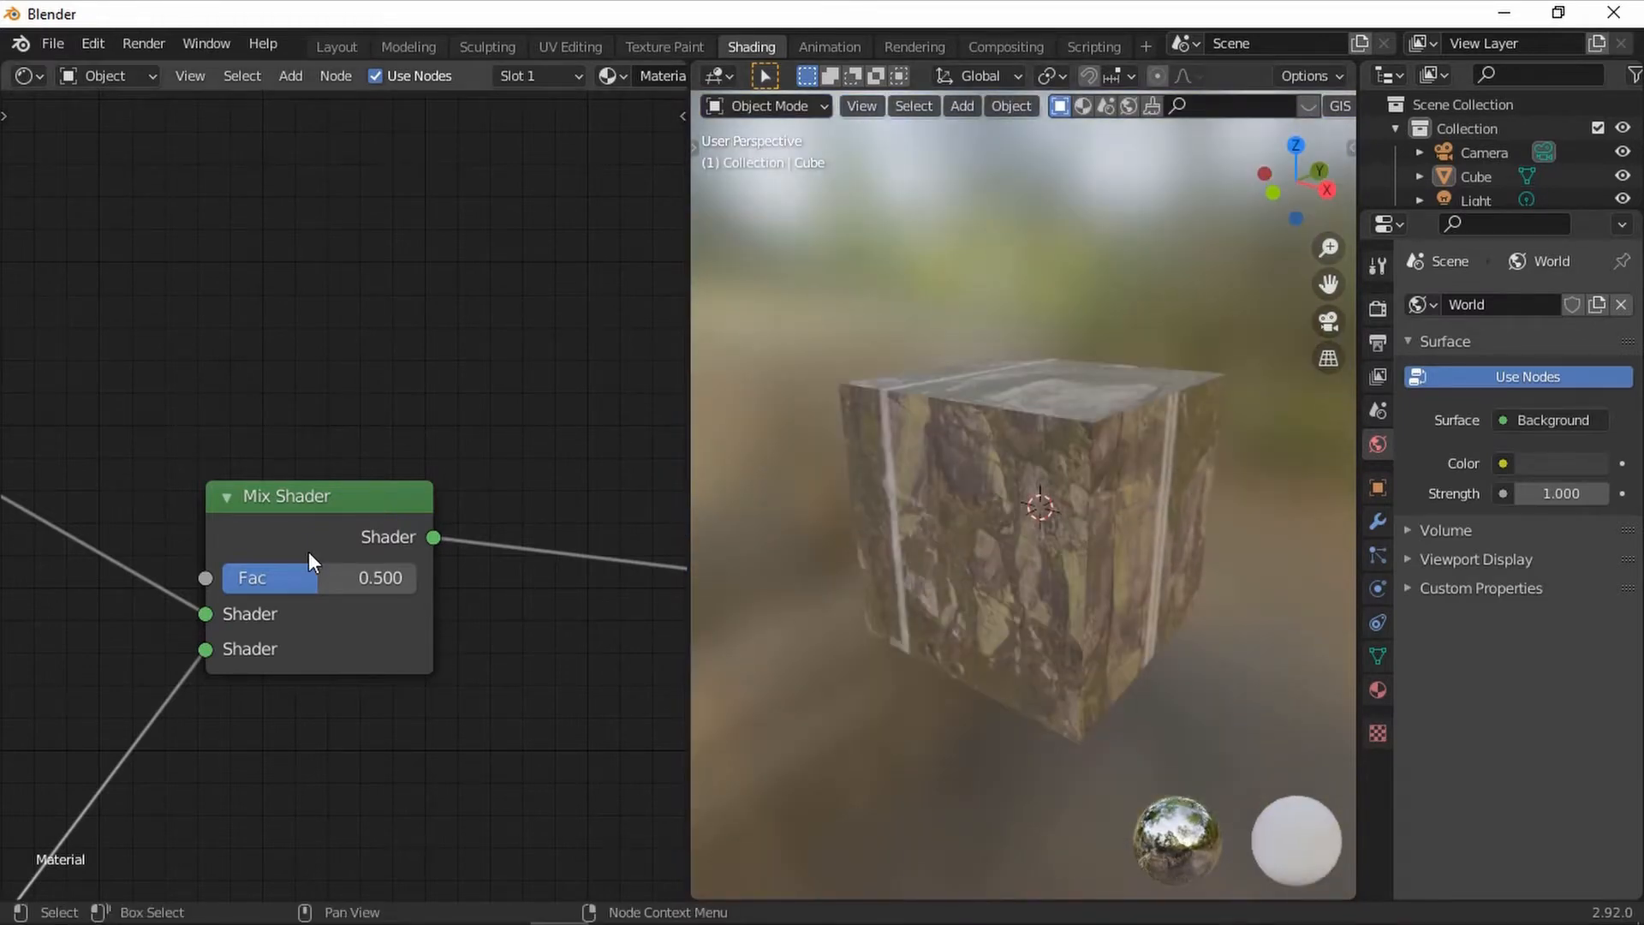
pyautogui.scroll(-2, 283, 548)
pyautogui.scroll(-4, 171, 582)
pyautogui.moveTo(101, 627); pyautogui.dragTo(478, 500, button='middle')
pyautogui.scroll(-5, 452, 458)
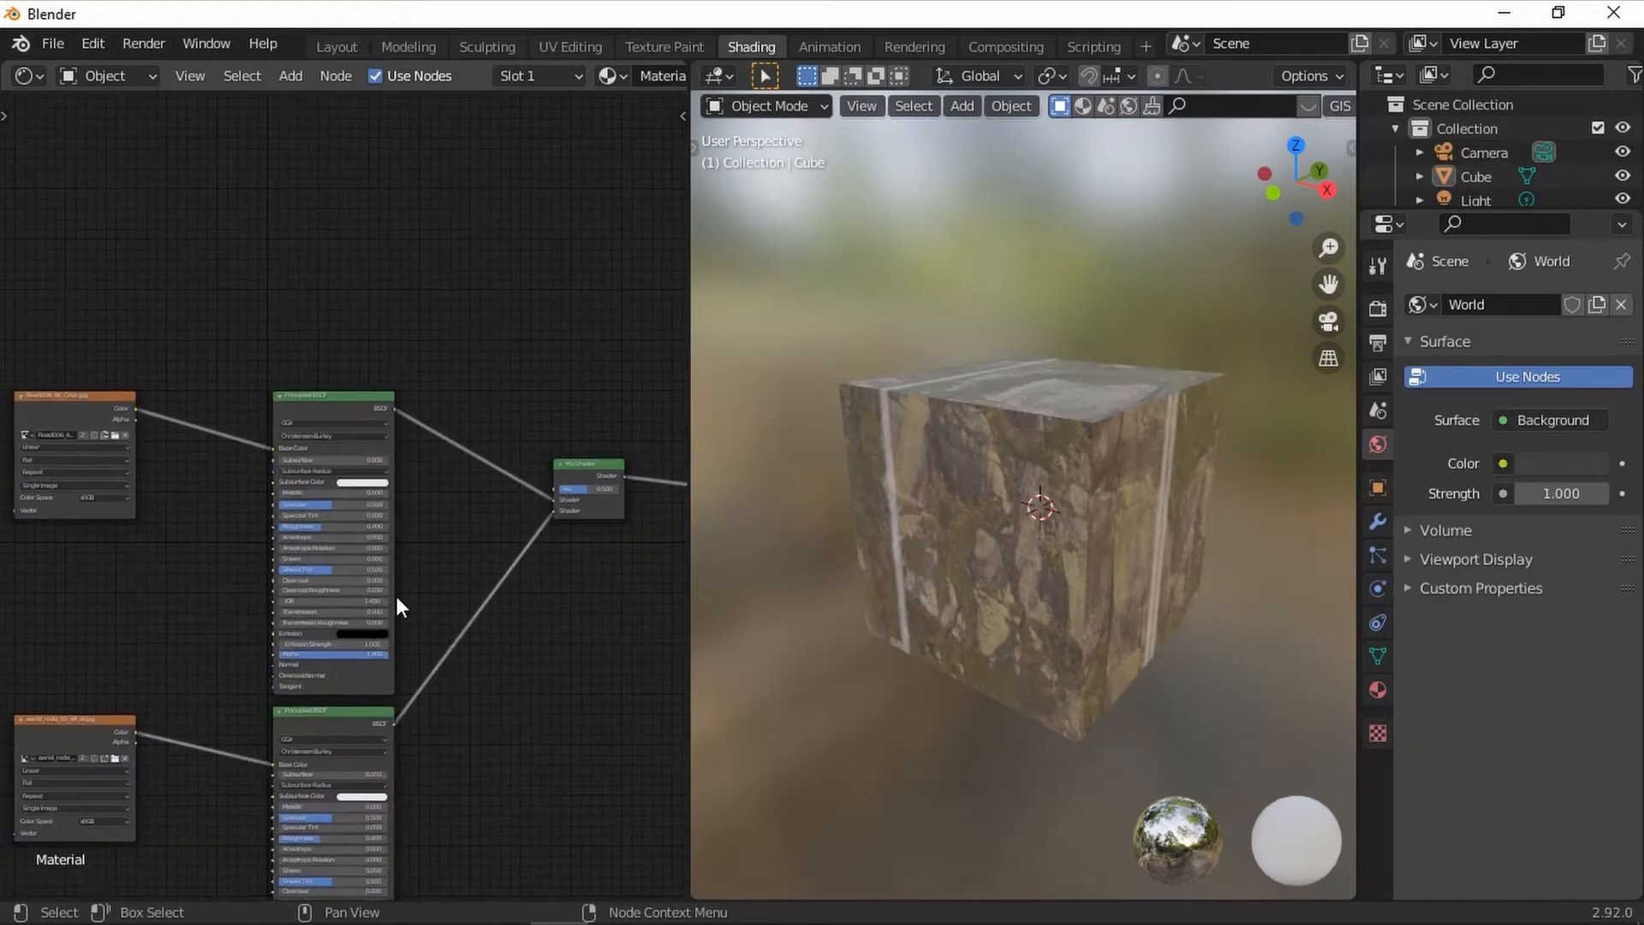
pyautogui.scroll(3, 338, 509)
pyautogui.click(12, 368)
pyautogui.moveTo(510, 721); pyautogui.dragTo(510, 567, button='middle')
pyautogui.moveTo(796, 548); pyautogui.dragTo(1078, 542, button='middle')
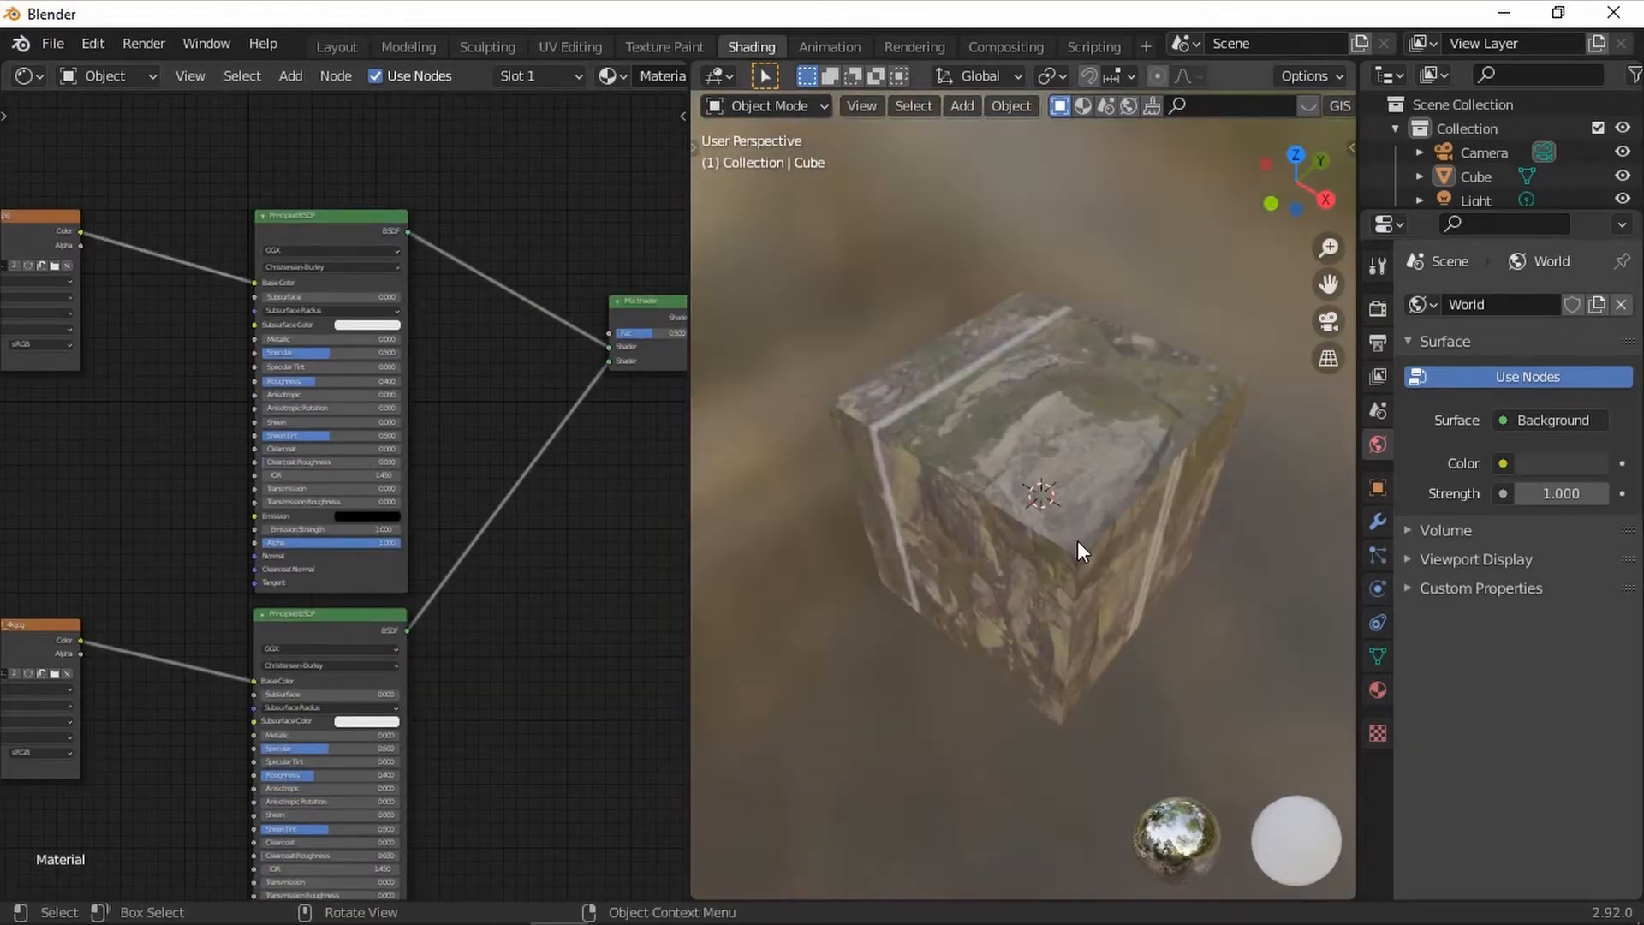
pyautogui.scroll(-4, 1107, 496)
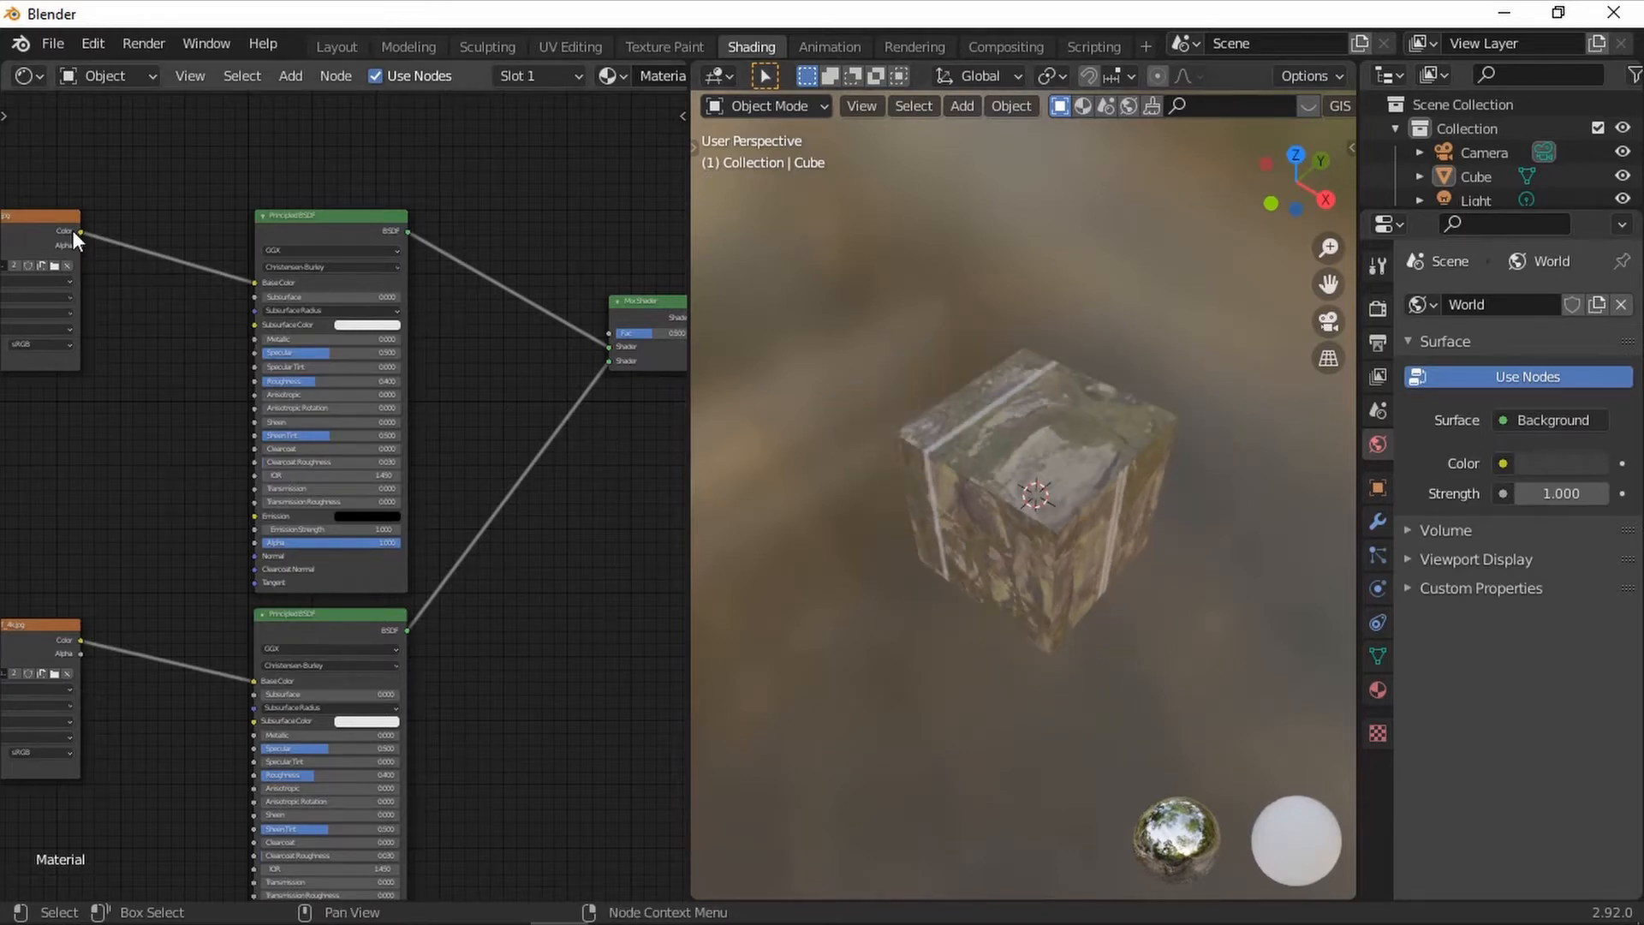
# Step: Duplicate the Road006_4K_Color.jpg image texture node and place the copy above the Principled BSDF nodes
pyautogui.scroll(-2, 393, 393)
pyautogui.moveTo(393, 392); pyautogui.dragTo(411, 488, button='middle')
pyautogui.hotkey('shift', 'd')
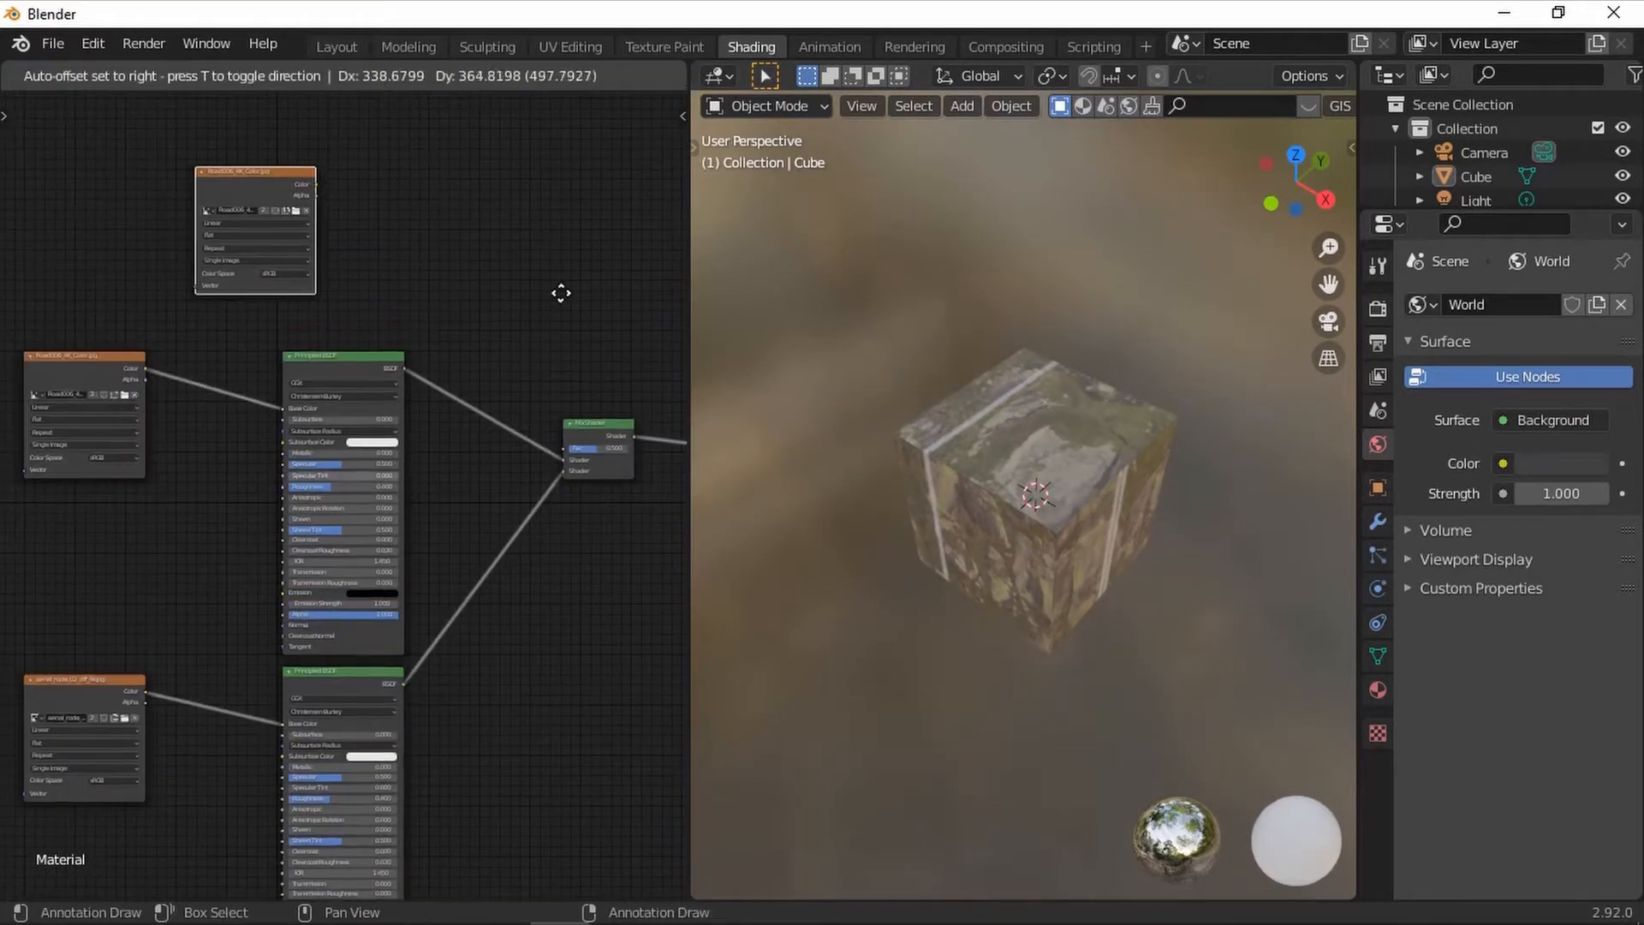
pyautogui.click(653, 351)
# Step: Move the Mix Shader and Material Output farther from the BSDF nodes and place the duplicated texture node in the gap
pyautogui.scroll(-2, 396, 202)
pyautogui.scroll(-1, 349, 268)
pyautogui.moveTo(325, 263); pyautogui.dragTo(553, 512)
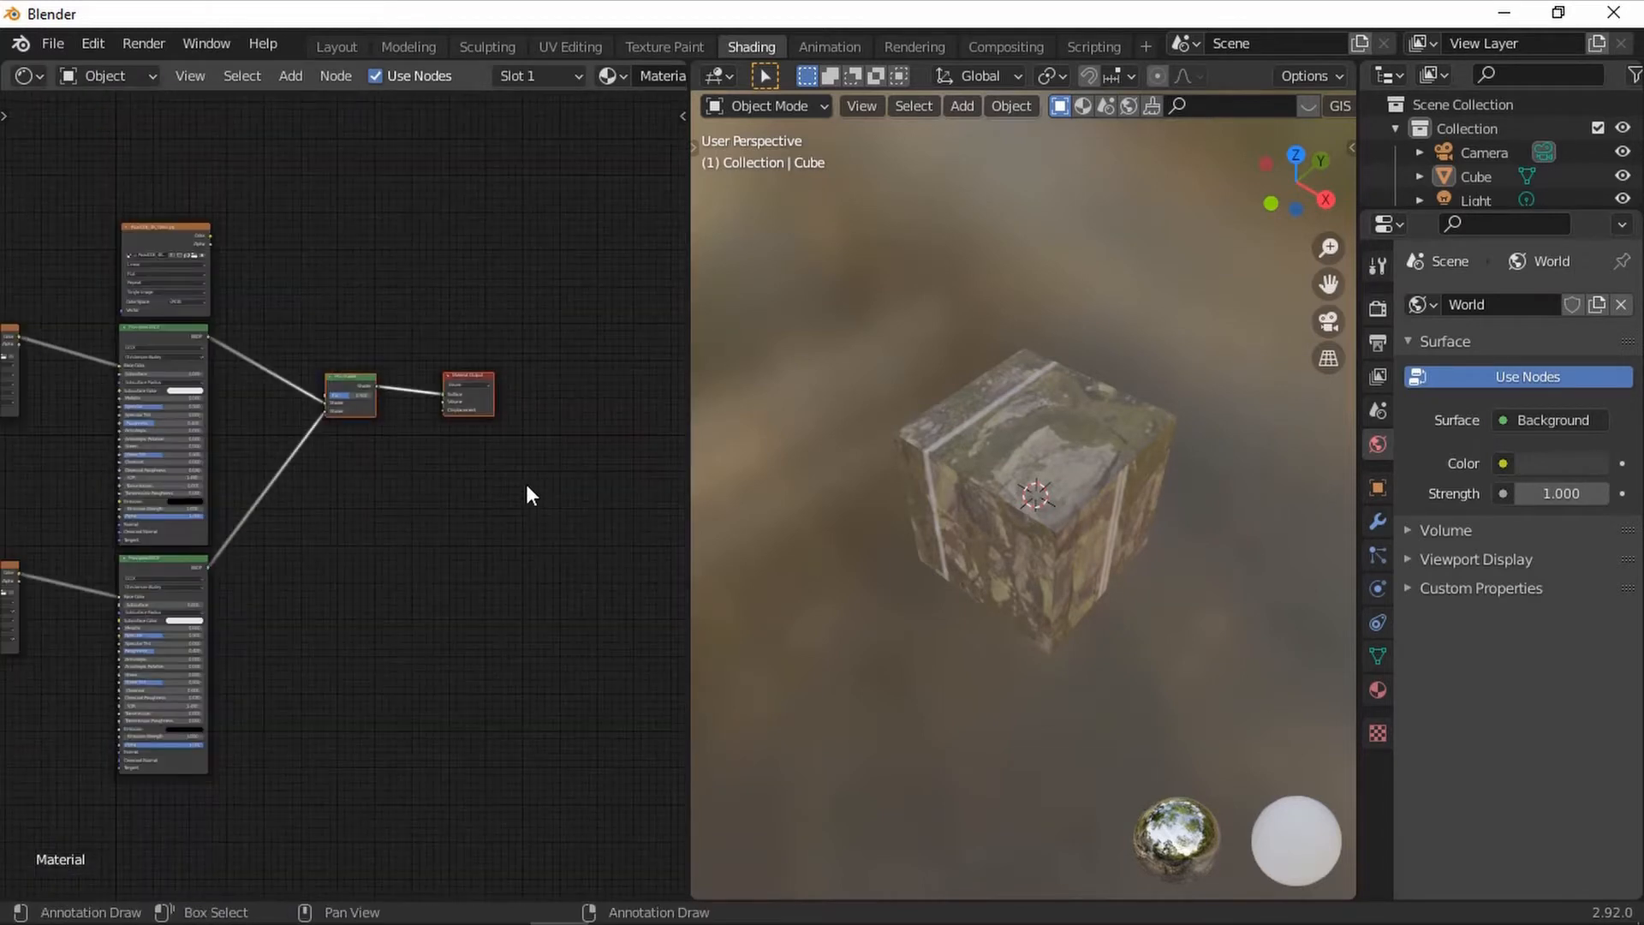
pyautogui.press('g')
pyautogui.click(21, 472)
pyautogui.moveTo(152, 243); pyautogui.dragTo(265, 414)
# Step: Replace the duplicated node's image with a new blank 2048 × 2048 px, 32-bit float image named Mix1
pyautogui.scroll(4, 331, 411)
pyautogui.scroll(1, 366, 484)
pyautogui.click(371, 464)
pyautogui.click(238, 467)
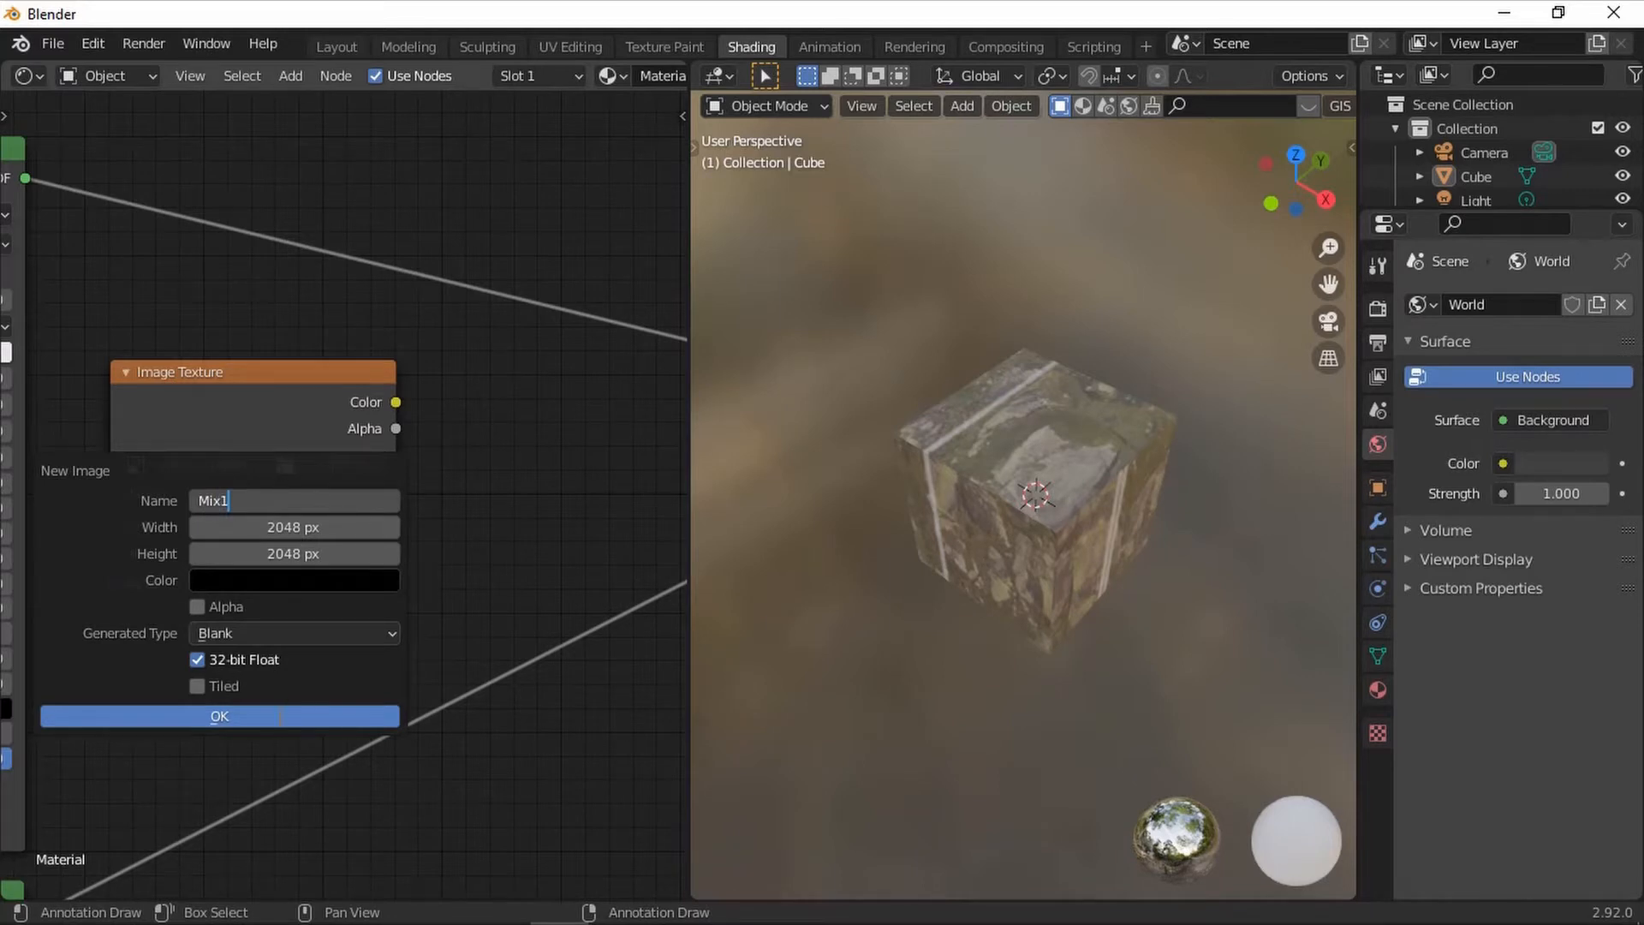
pyautogui.write('Mix1')
pyautogui.click(280, 716)
# Step: Connect the Mix1 texture's color output to the Mix Shader's factor input
pyautogui.scroll(-2, 377, 558)
pyautogui.moveTo(301, 572); pyautogui.dragTo(136, 505, button='middle')
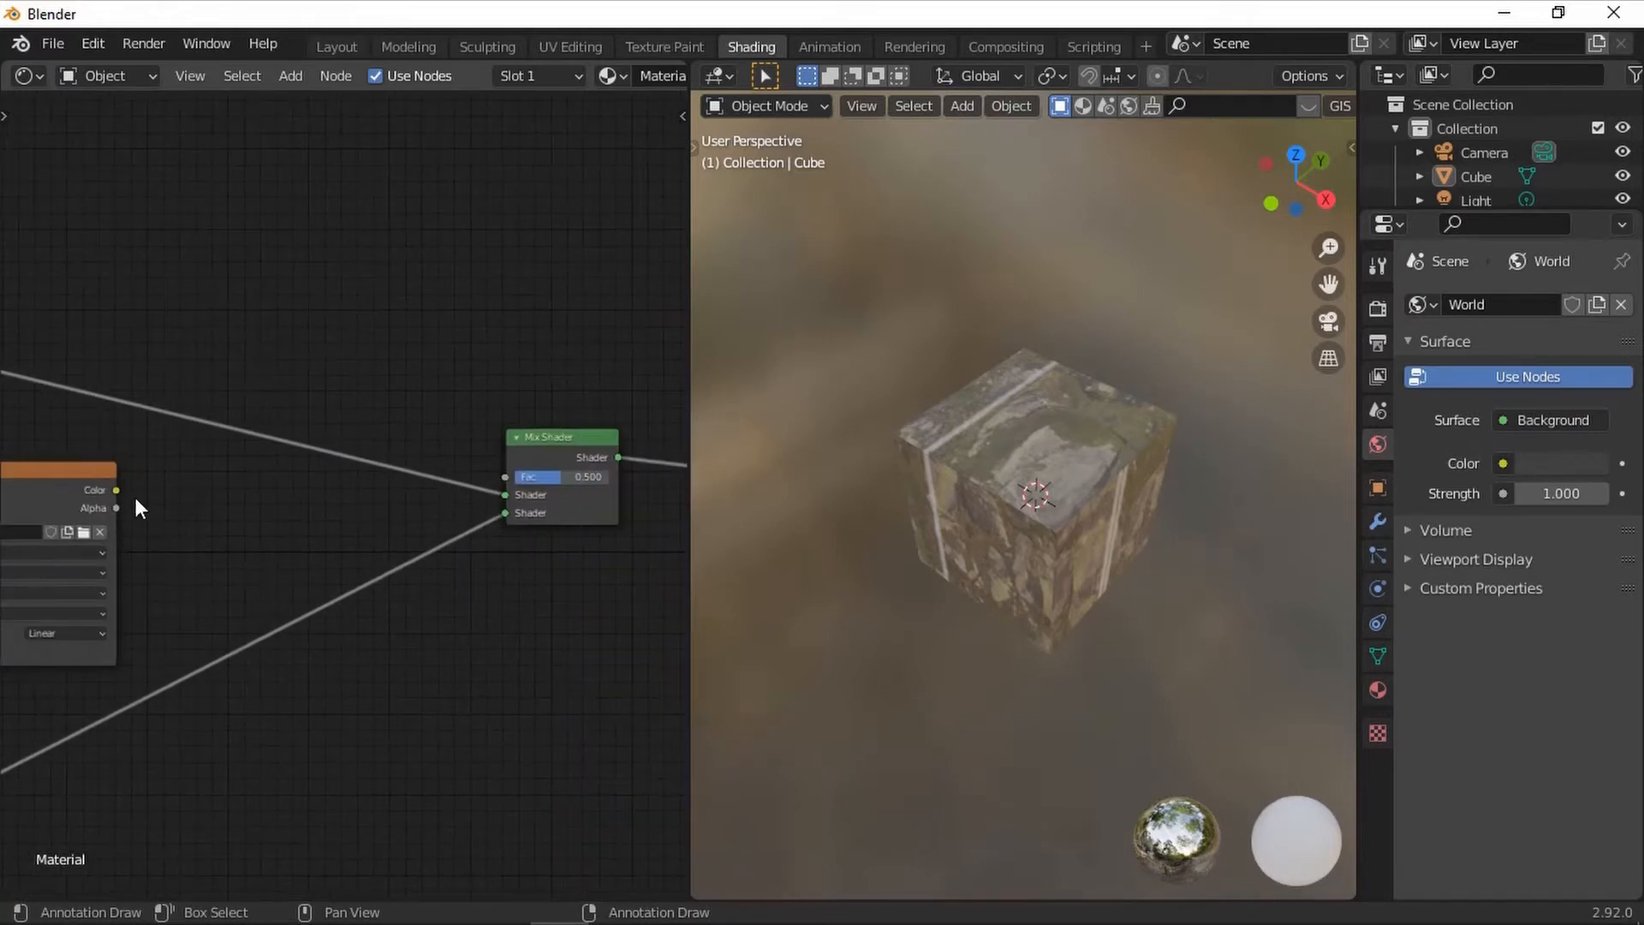
pyautogui.moveTo(116, 490); pyautogui.dragTo(507, 476)
pyautogui.moveTo(224, 566); pyautogui.dragTo(455, 555, button='middle')
# Step: Delete the cube from the scene
pyautogui.moveTo(1062, 623); pyautogui.dragTo(1014, 478, button='middle')
pyautogui.click(1014, 478)
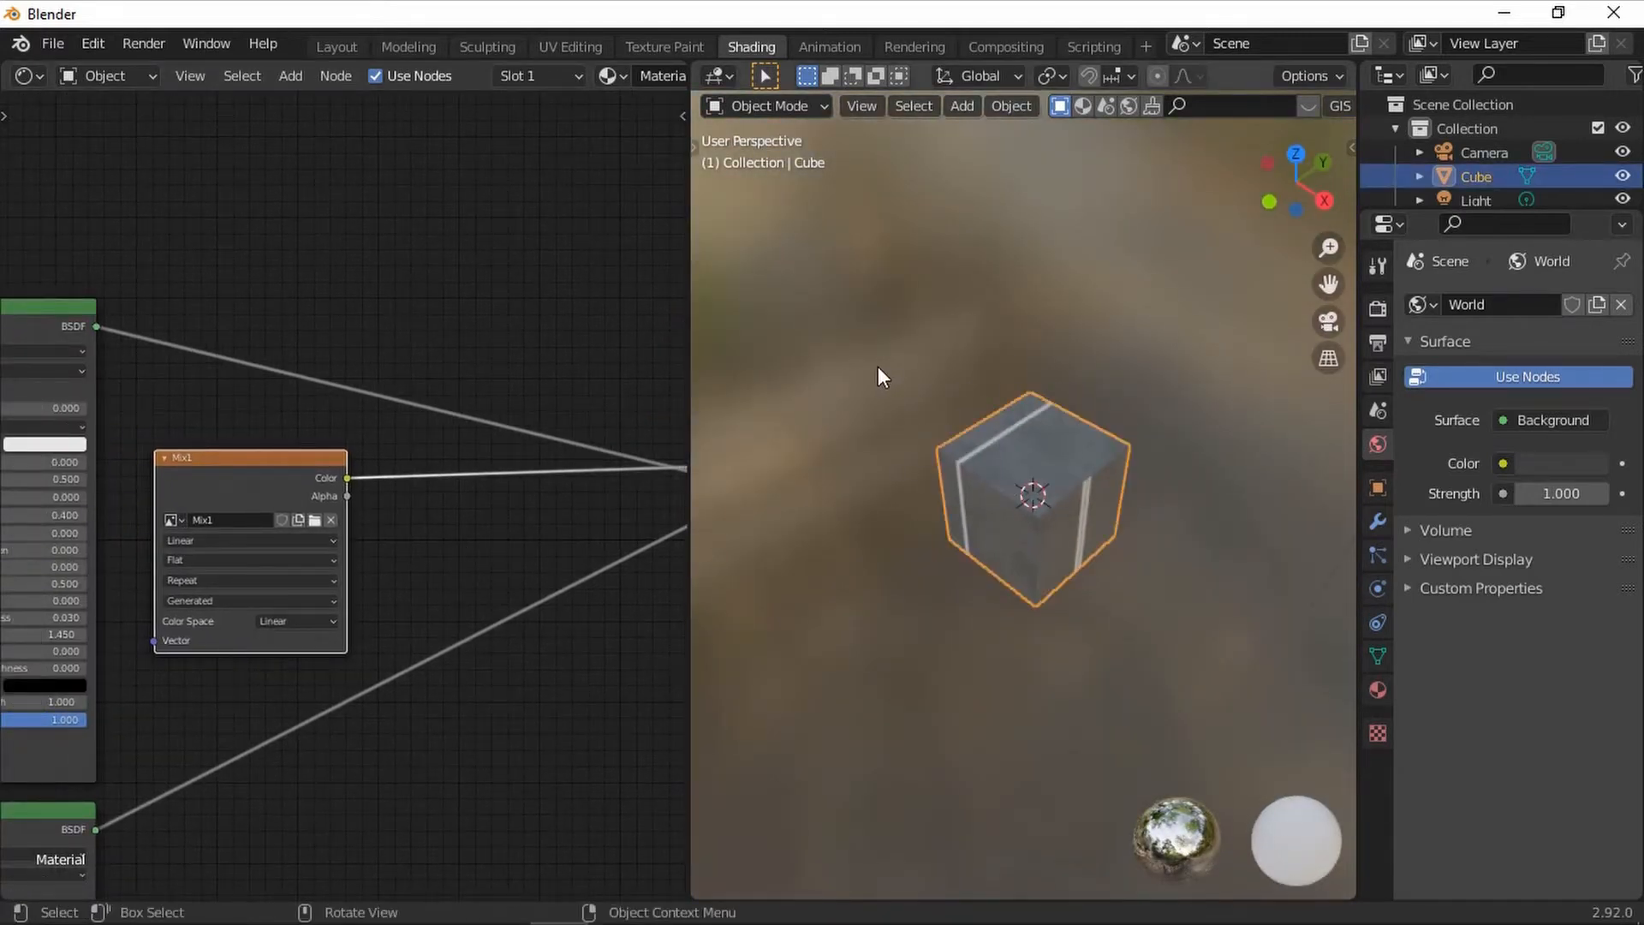
pyautogui.scroll(-3, 583, 77)
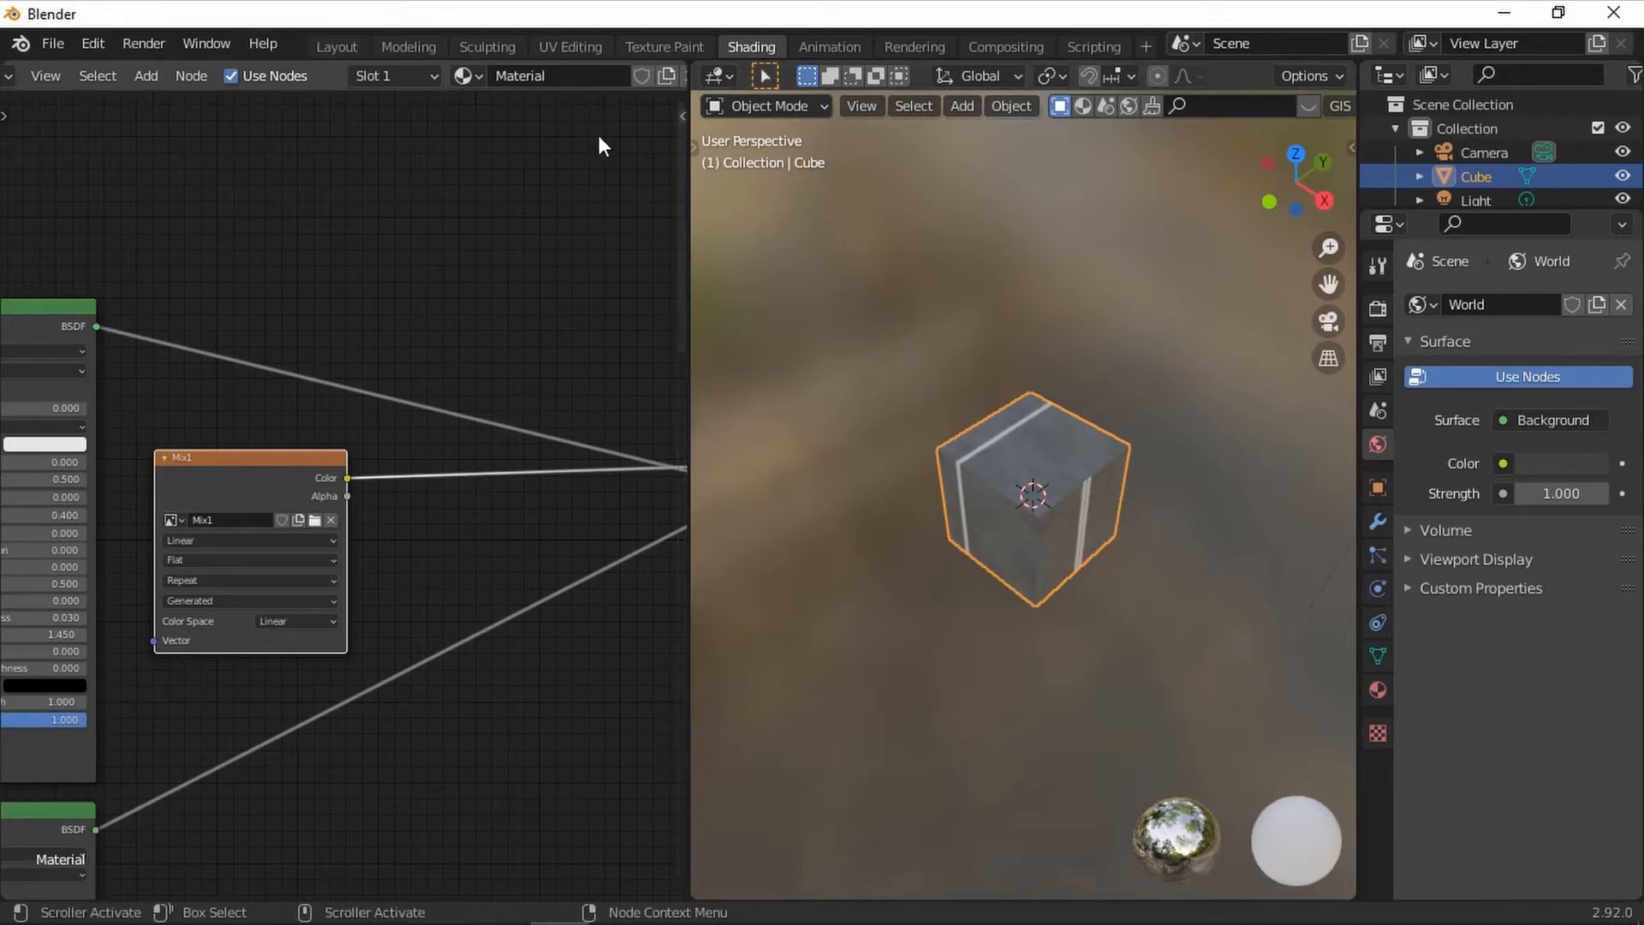
pyautogui.press('Delete')
# Step: Add a mesh plane, scale it up, and stretch it about 5.5 times along the global Y axis
pyautogui.hotkey('shift', 'a')
pyautogui.moveTo(998, 428)
pyautogui.click(1098, 433)
pyautogui.press('s')
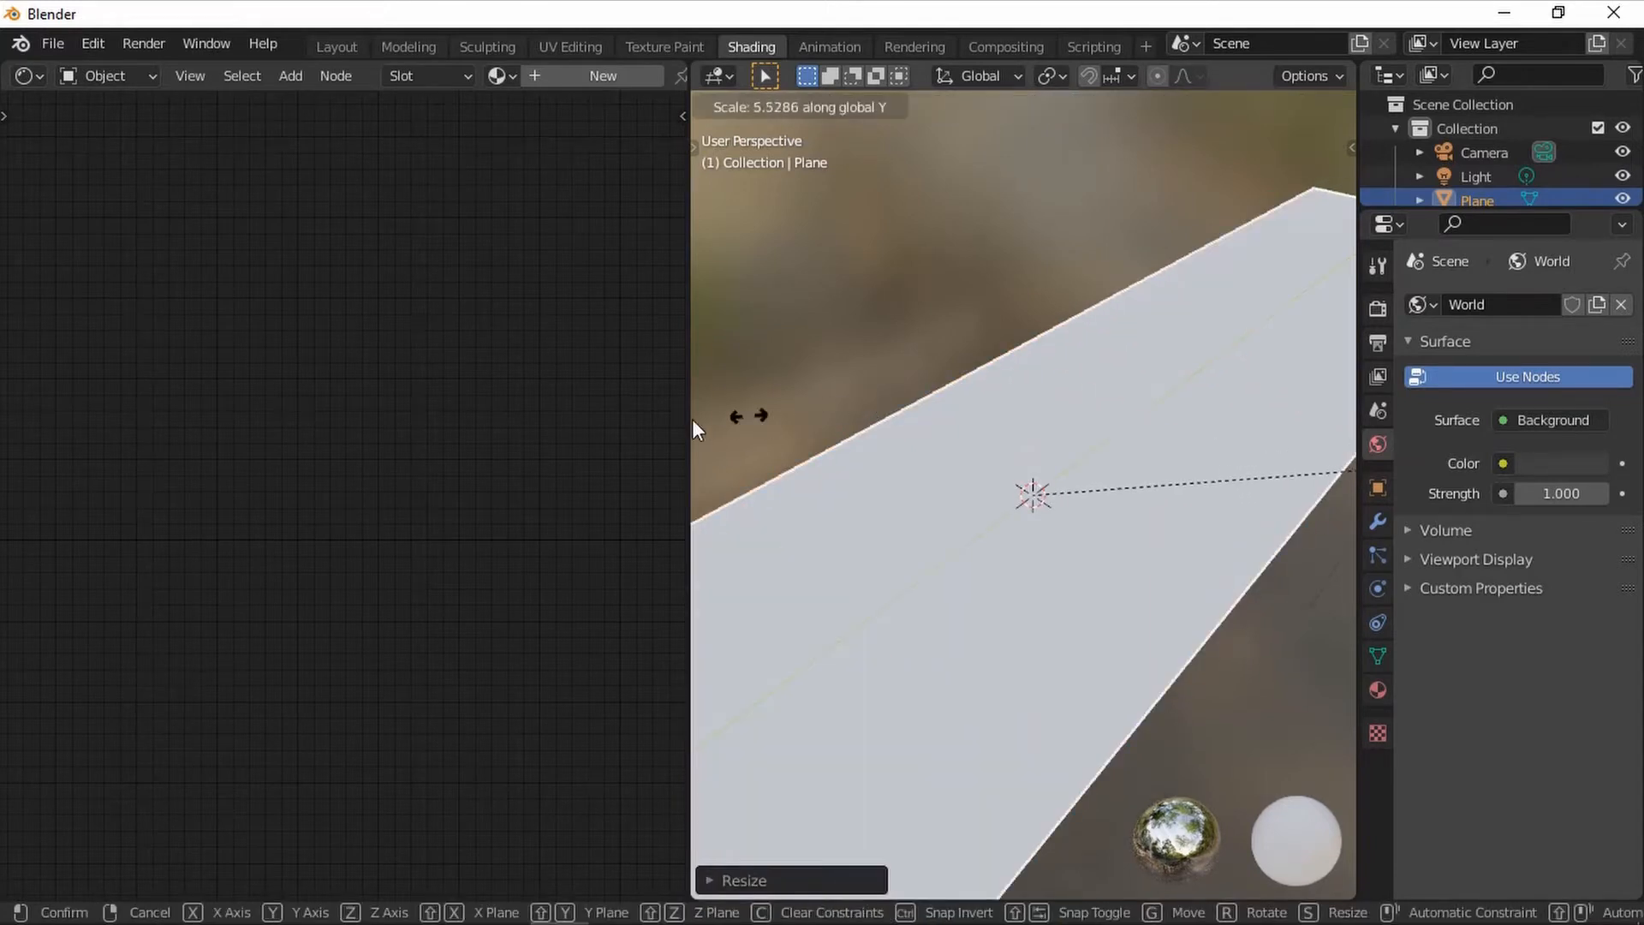
pyautogui.click(694, 418)
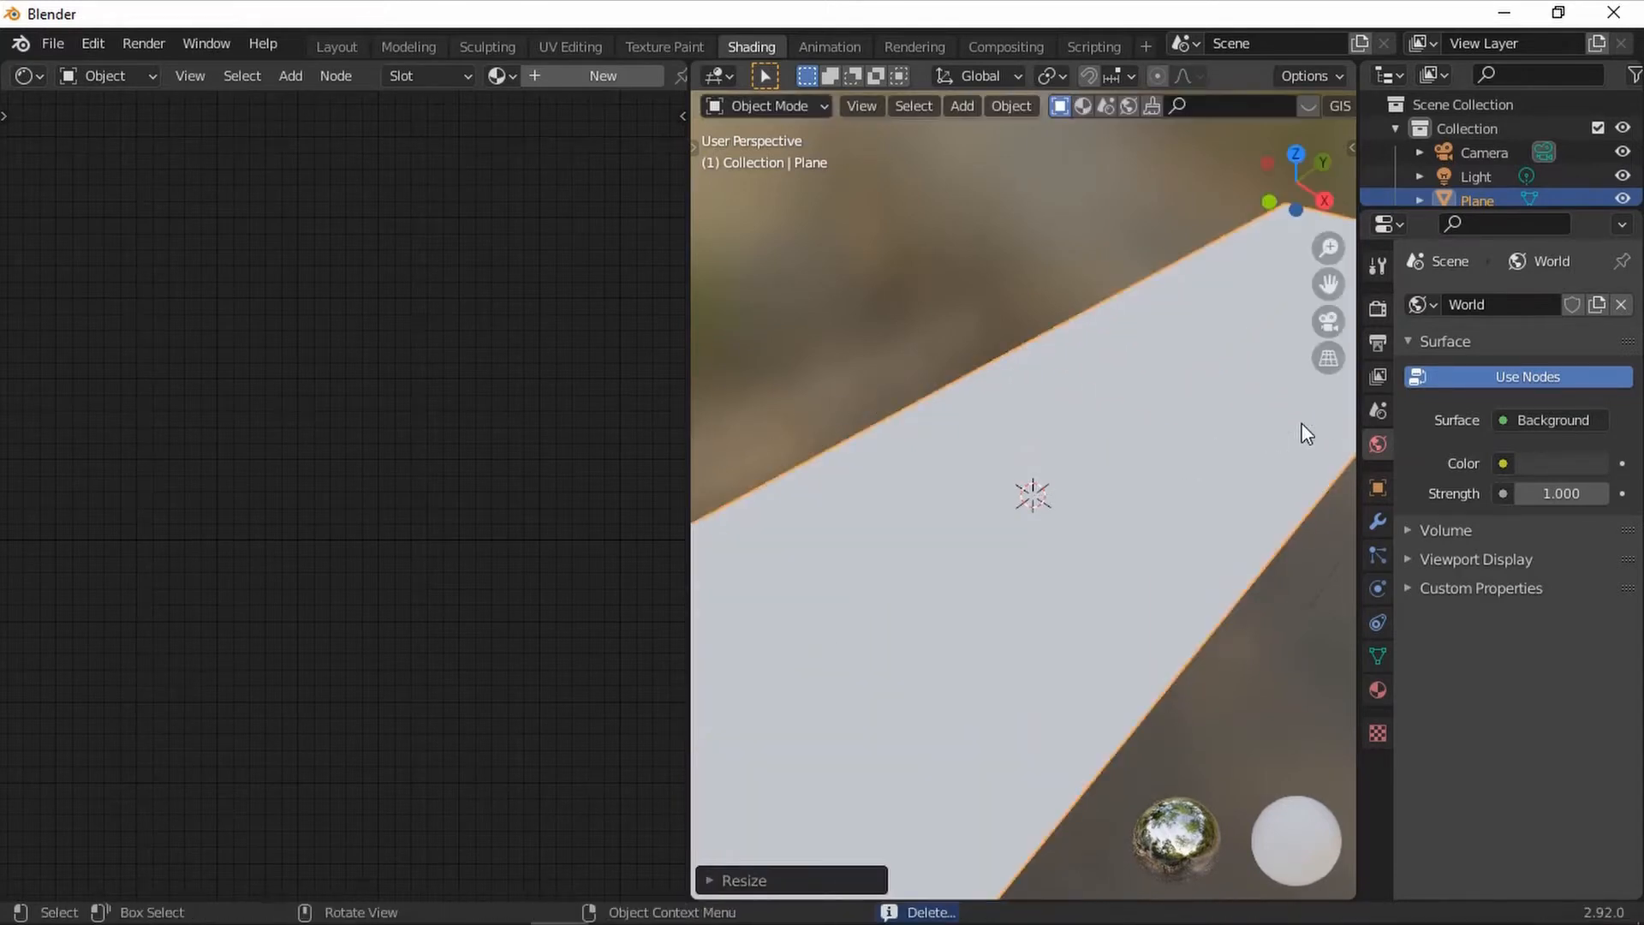
# Step: Assign the existing material named Material to the plane
pyautogui.click(1380, 694)
pyautogui.click(1429, 406)
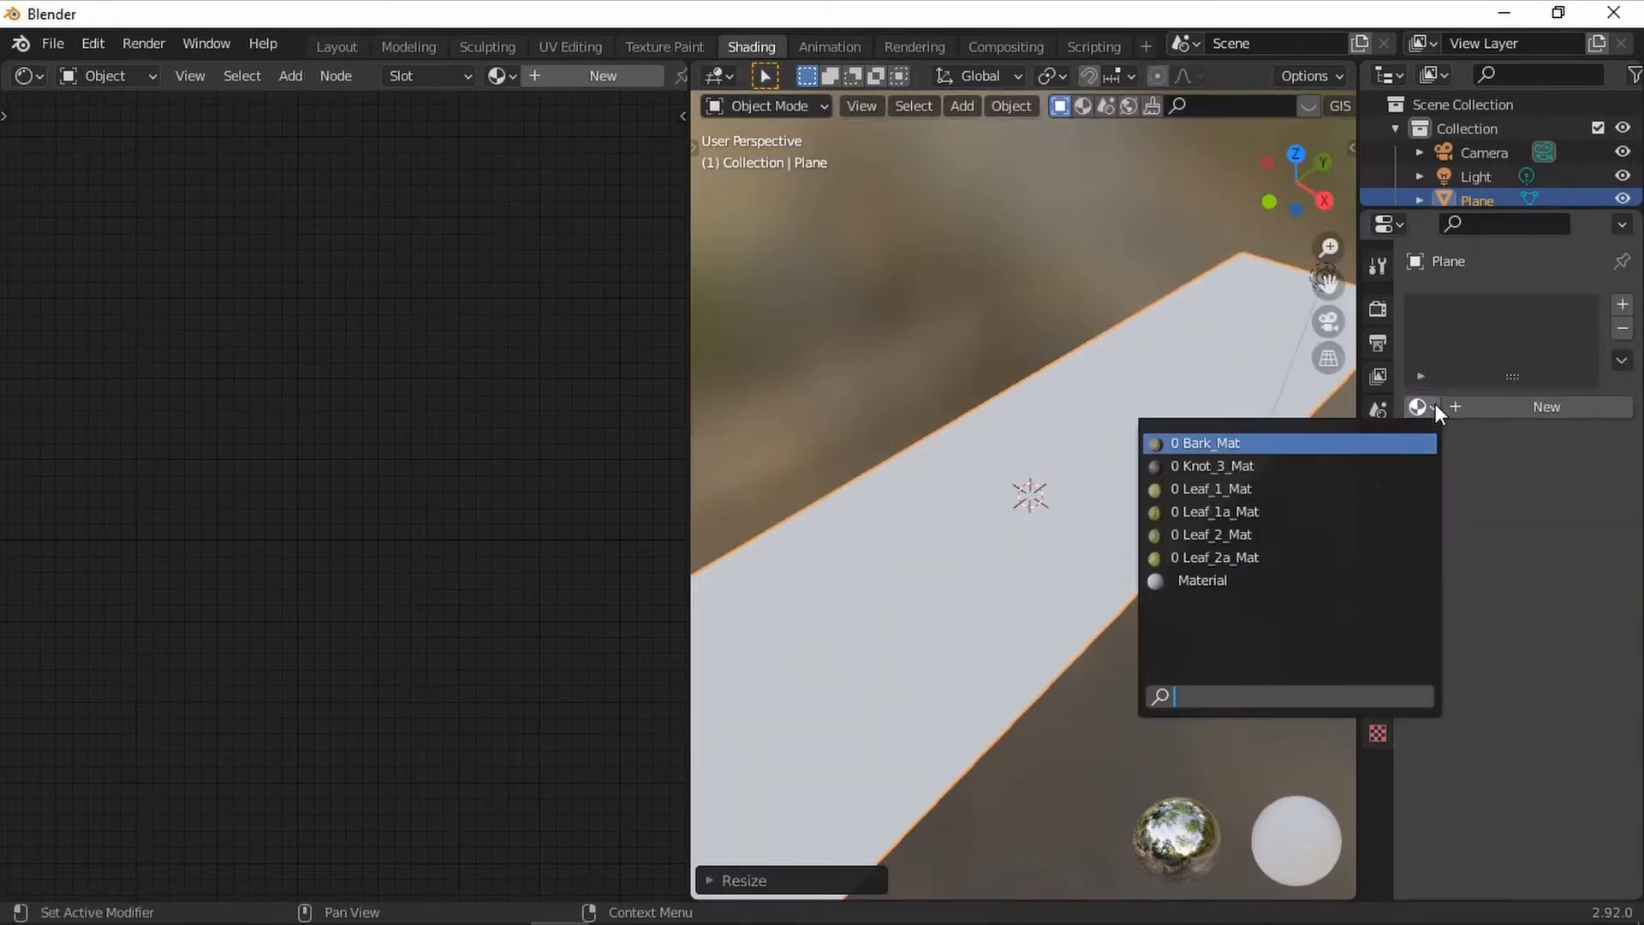
pyautogui.click(1298, 584)
# Step: Unwrap the plane's UVs in Edit Mode and return to Object Mode
pyautogui.scroll(-3, 1110, 600)
pyautogui.moveTo(1062, 620); pyautogui.dragTo(1125, 420, button='middle')
pyautogui.press('Tab')
pyautogui.press('u')
pyautogui.click(1211, 154)
pyautogui.press('Tab')
pyautogui.scroll(3, 1252, 498)
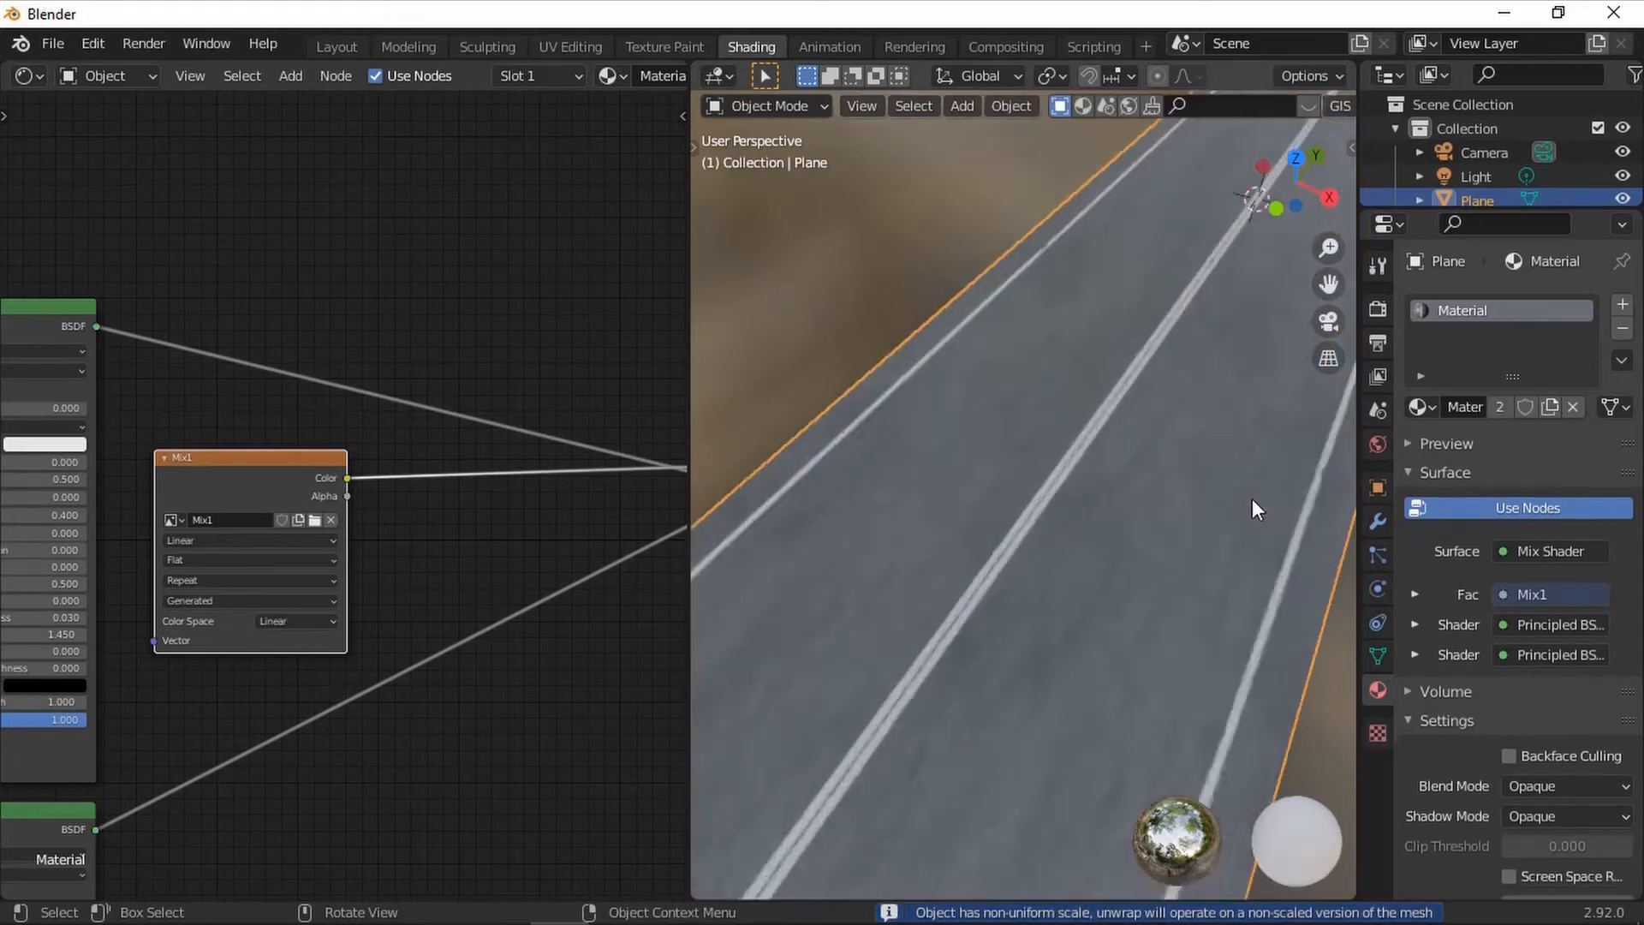
# Step: Switch the plane to texture painting, with the whole Mix1 mask and the full length of the plane in view
pyautogui.scroll(-6, 1253, 498)
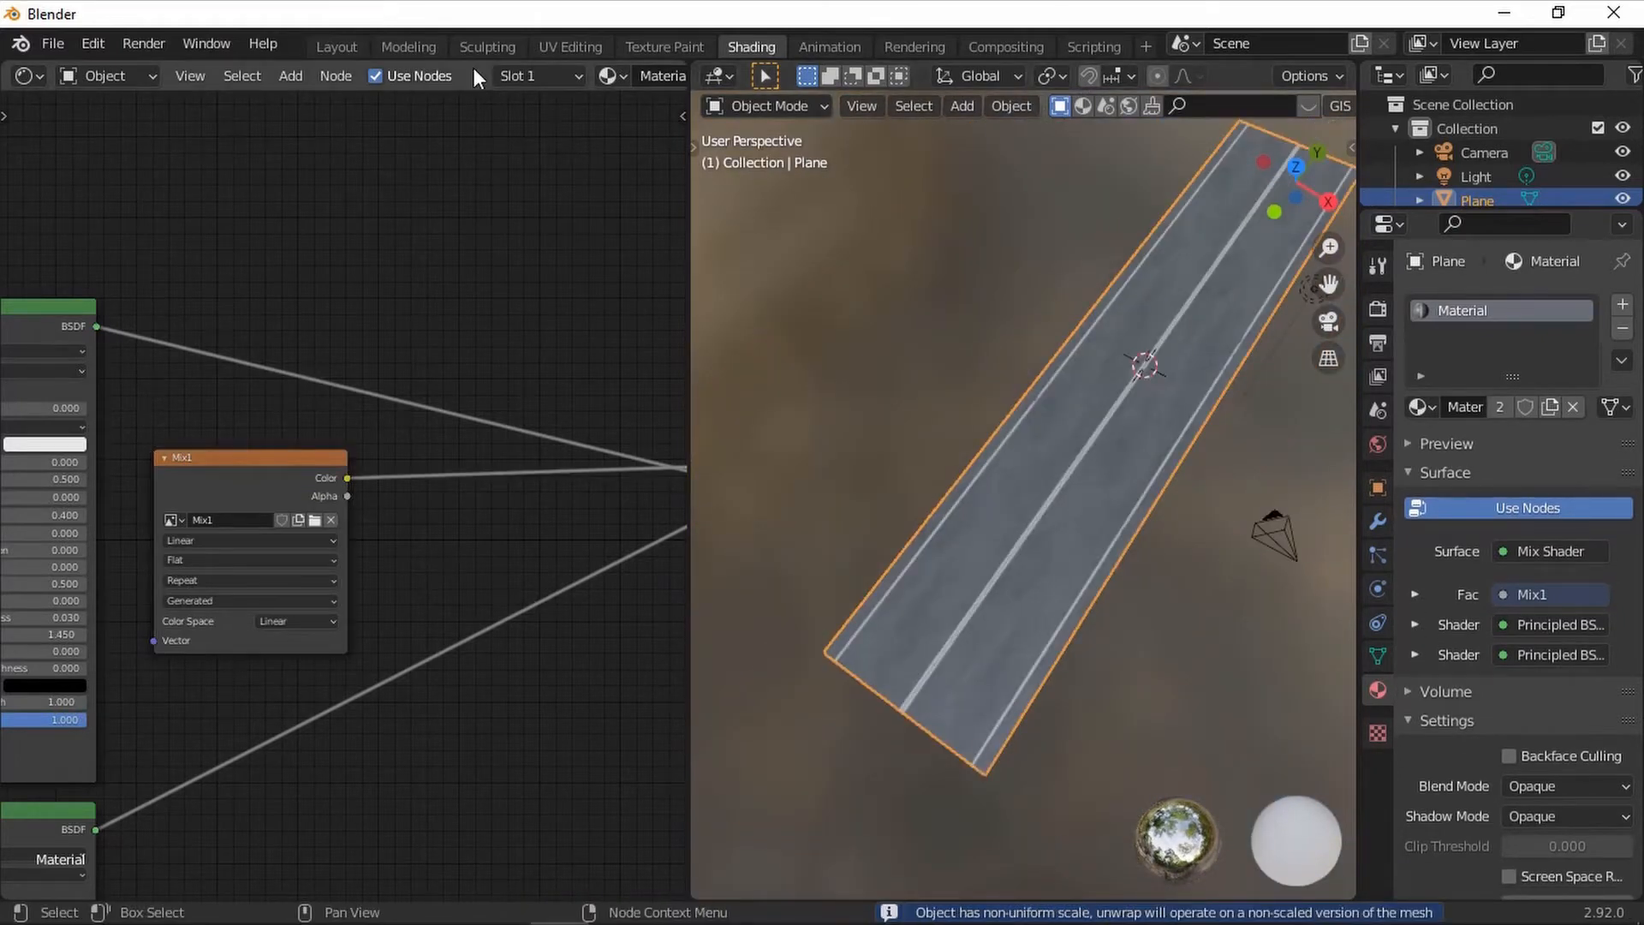
pyautogui.click(632, 47)
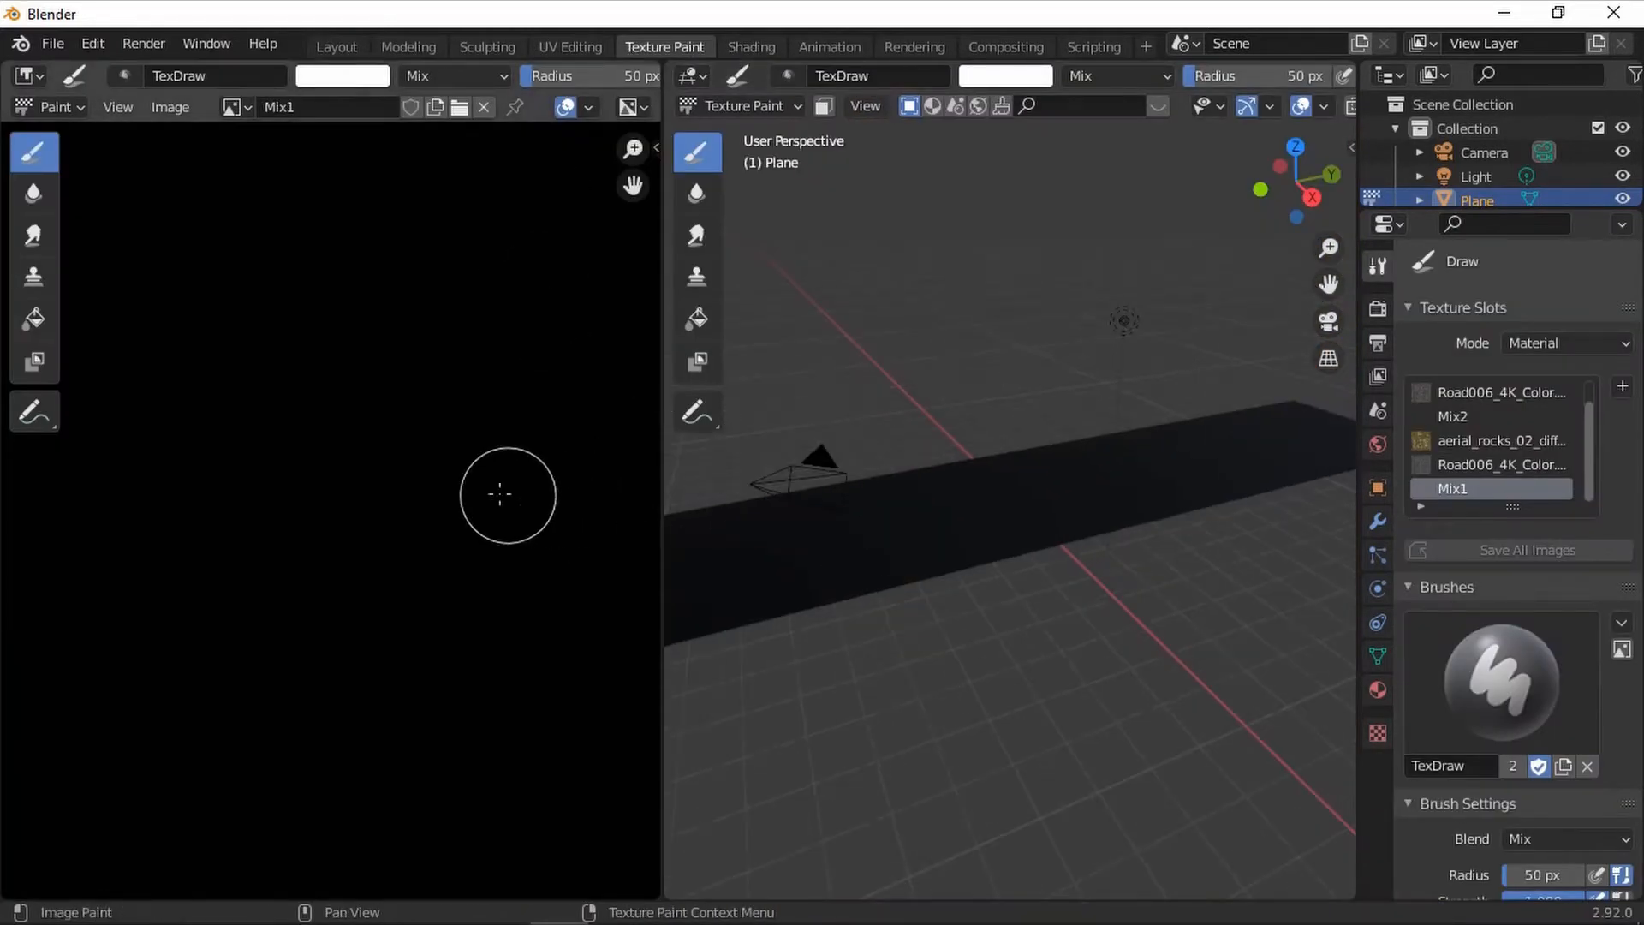
pyautogui.scroll(-3, 480, 491)
pyautogui.scroll(1, 477, 490)
pyautogui.press('t')
pyautogui.moveTo(866, 476); pyautogui.dragTo(1108, 477, button='middle')
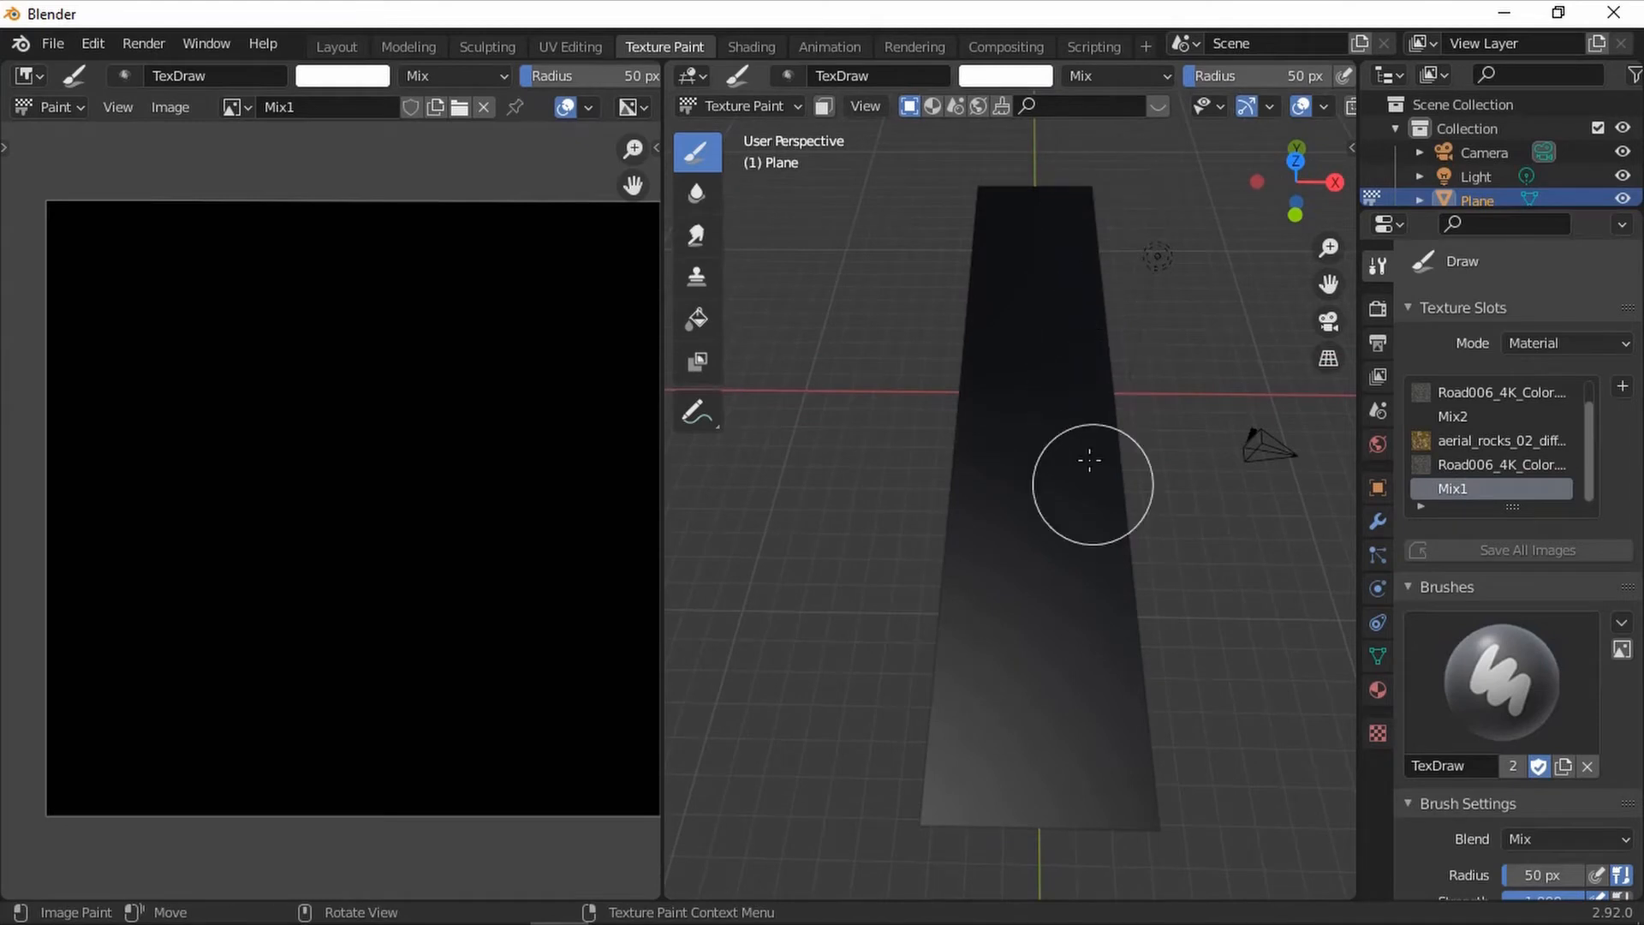
pyautogui.moveTo(371, 470); pyautogui.dragTo(380, 456, button='middle')
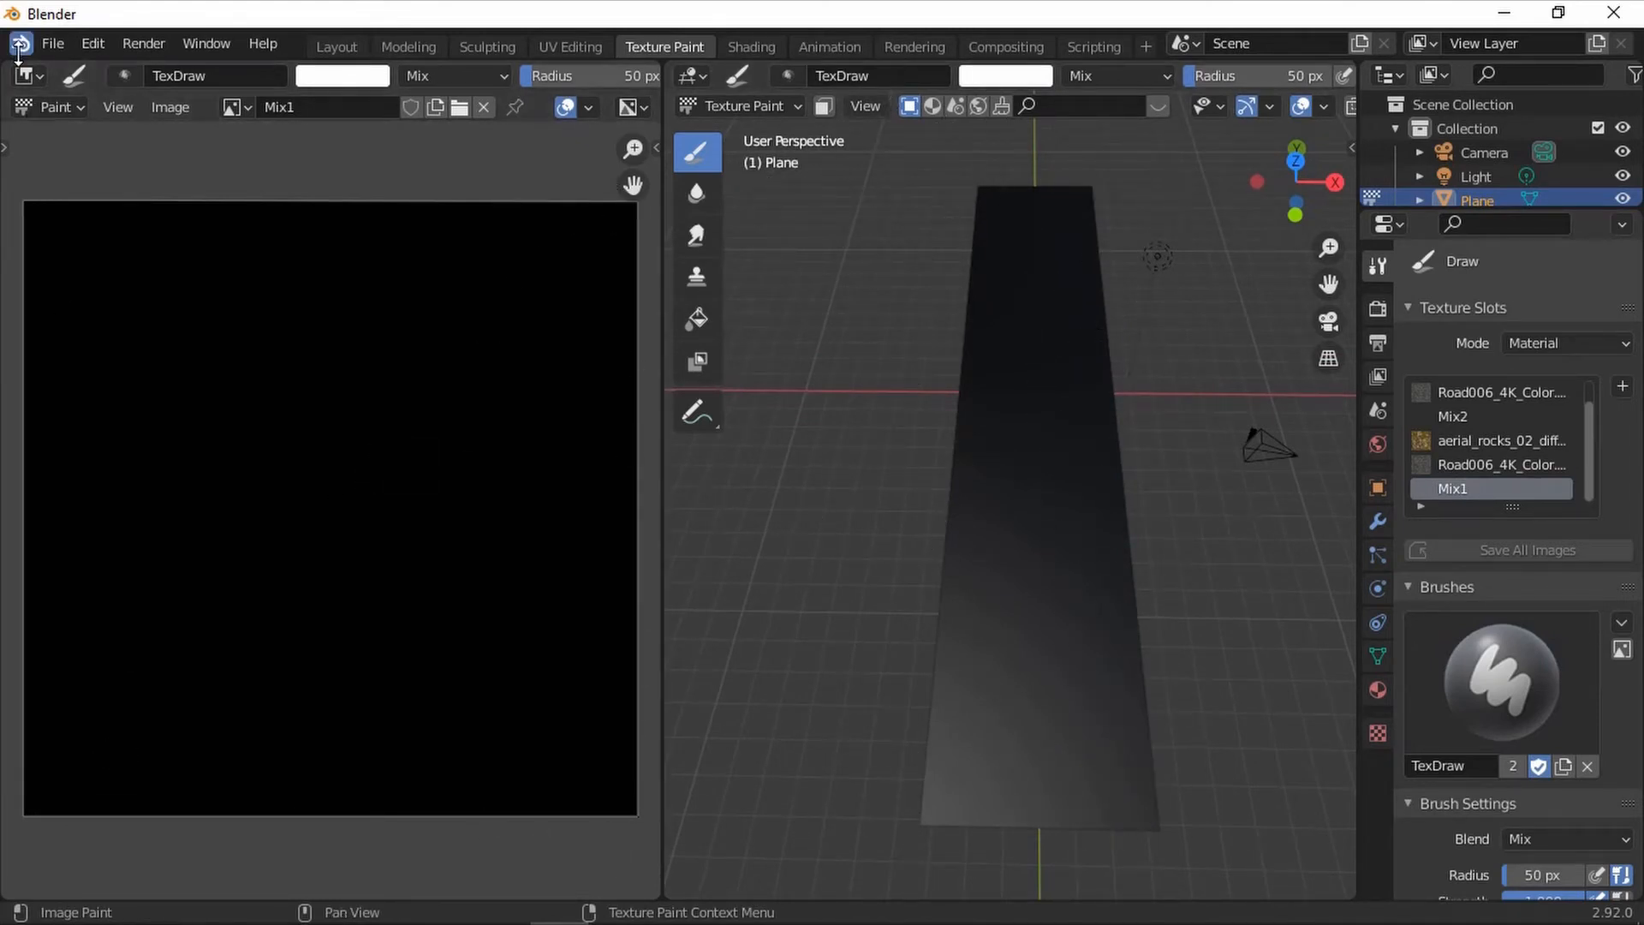
# Step: Paint white strips down the left and right edges of the Mix1 mask with a 252 px Draw brush
pyautogui.press('f')
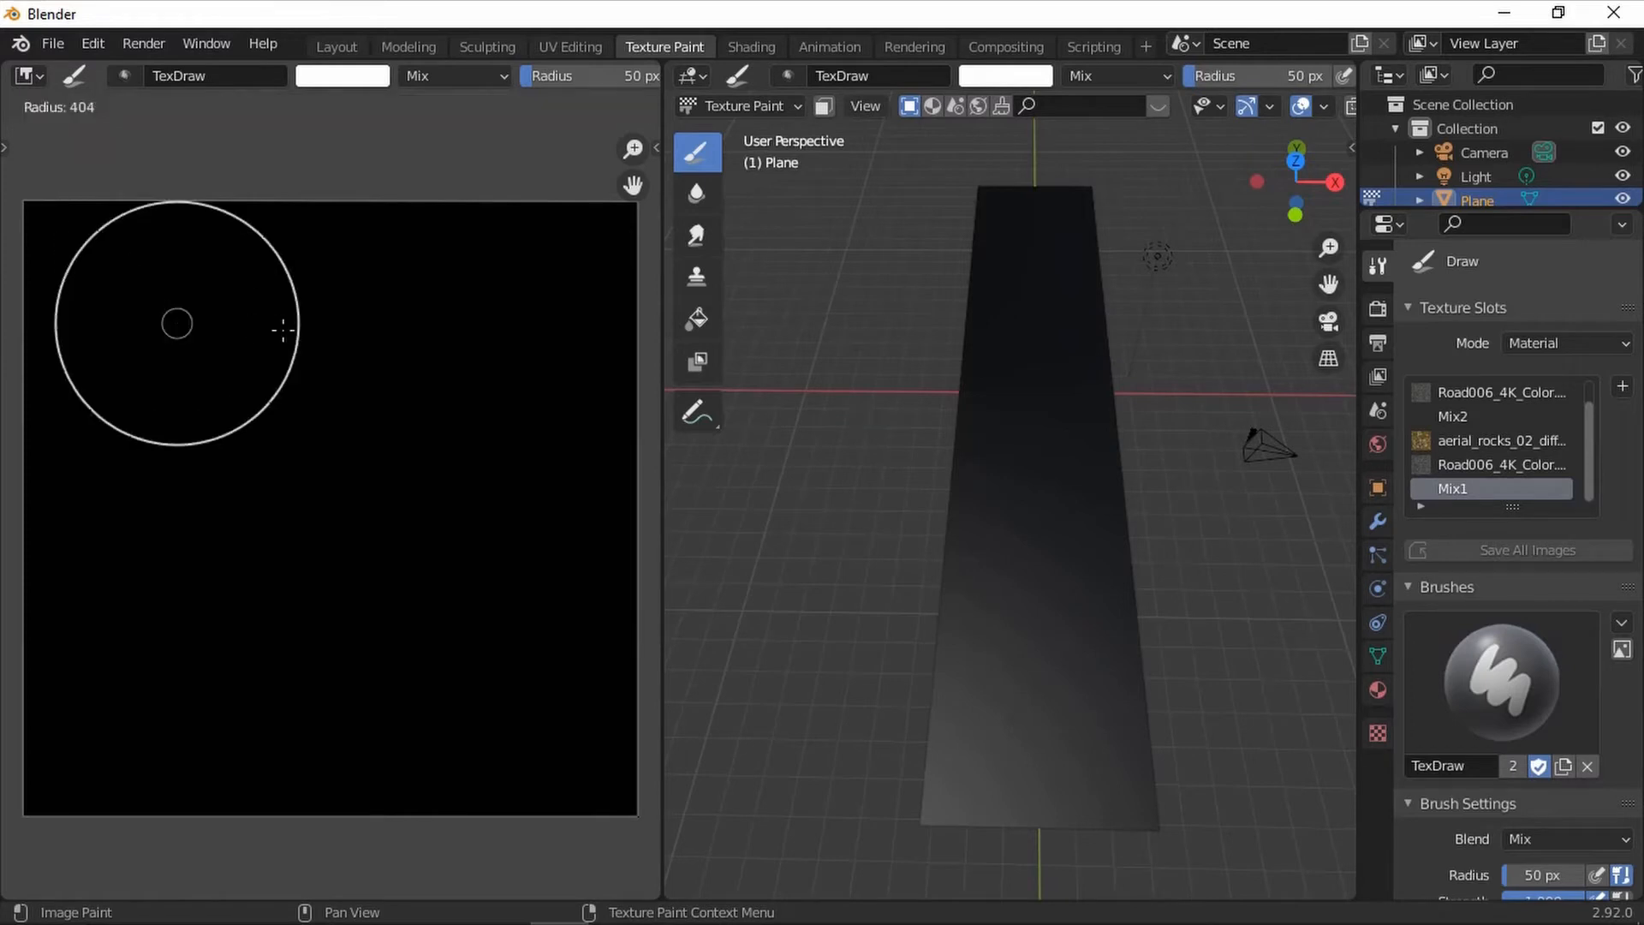
pyautogui.click(226, 335)
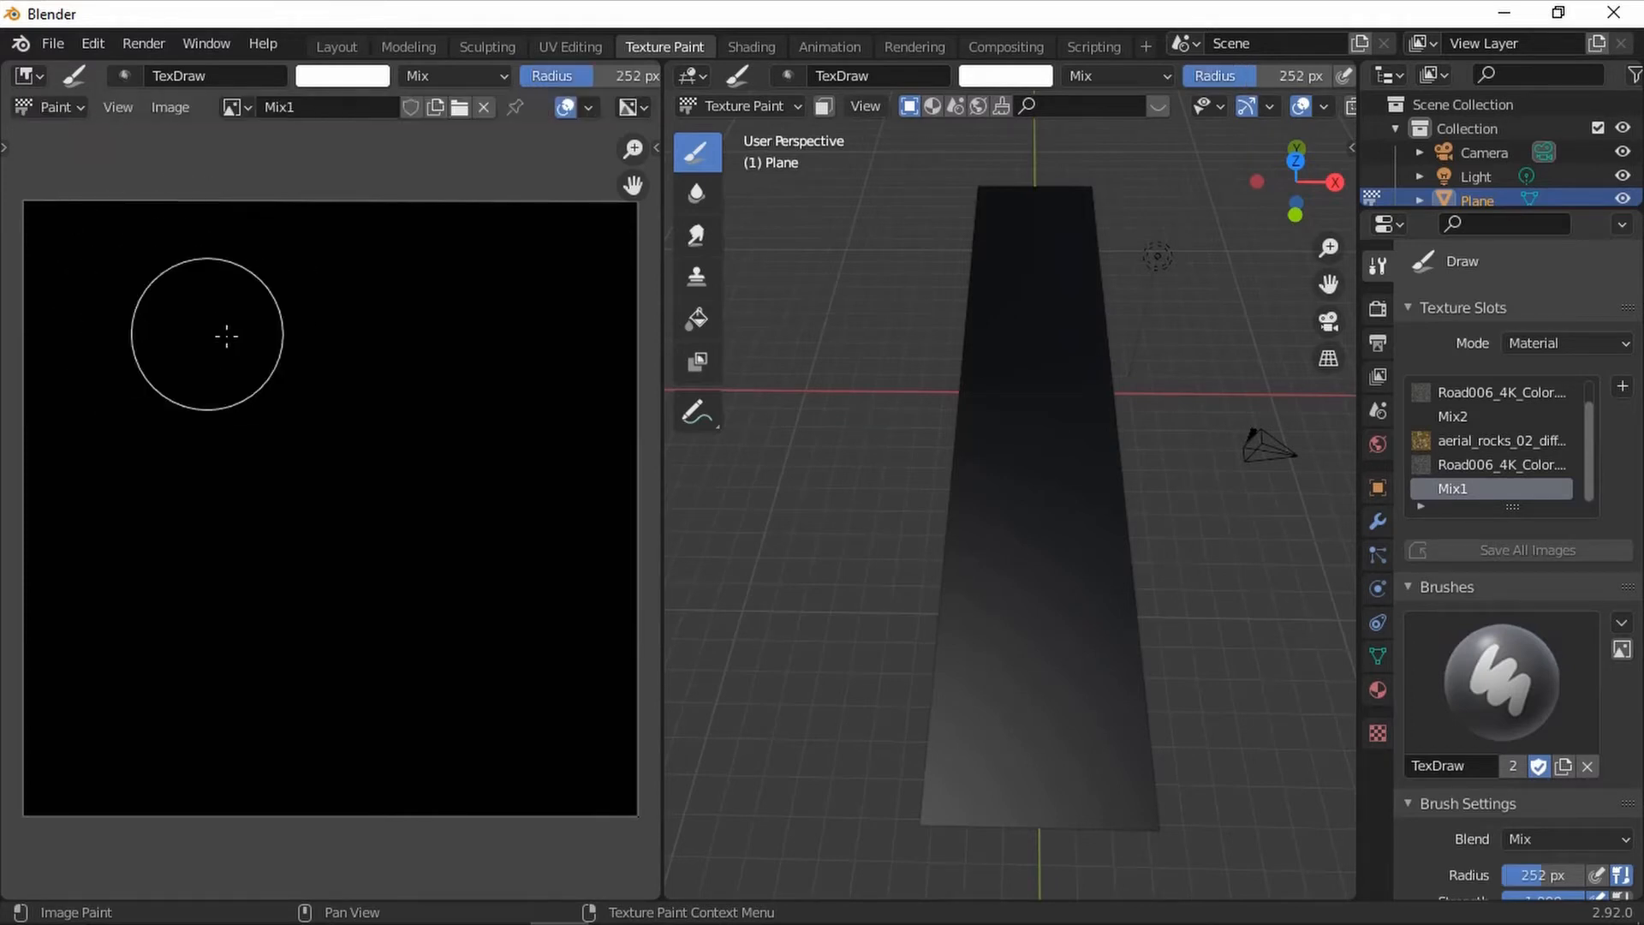
pyautogui.moveTo(48, 237); pyautogui.dragTo(31, 871)
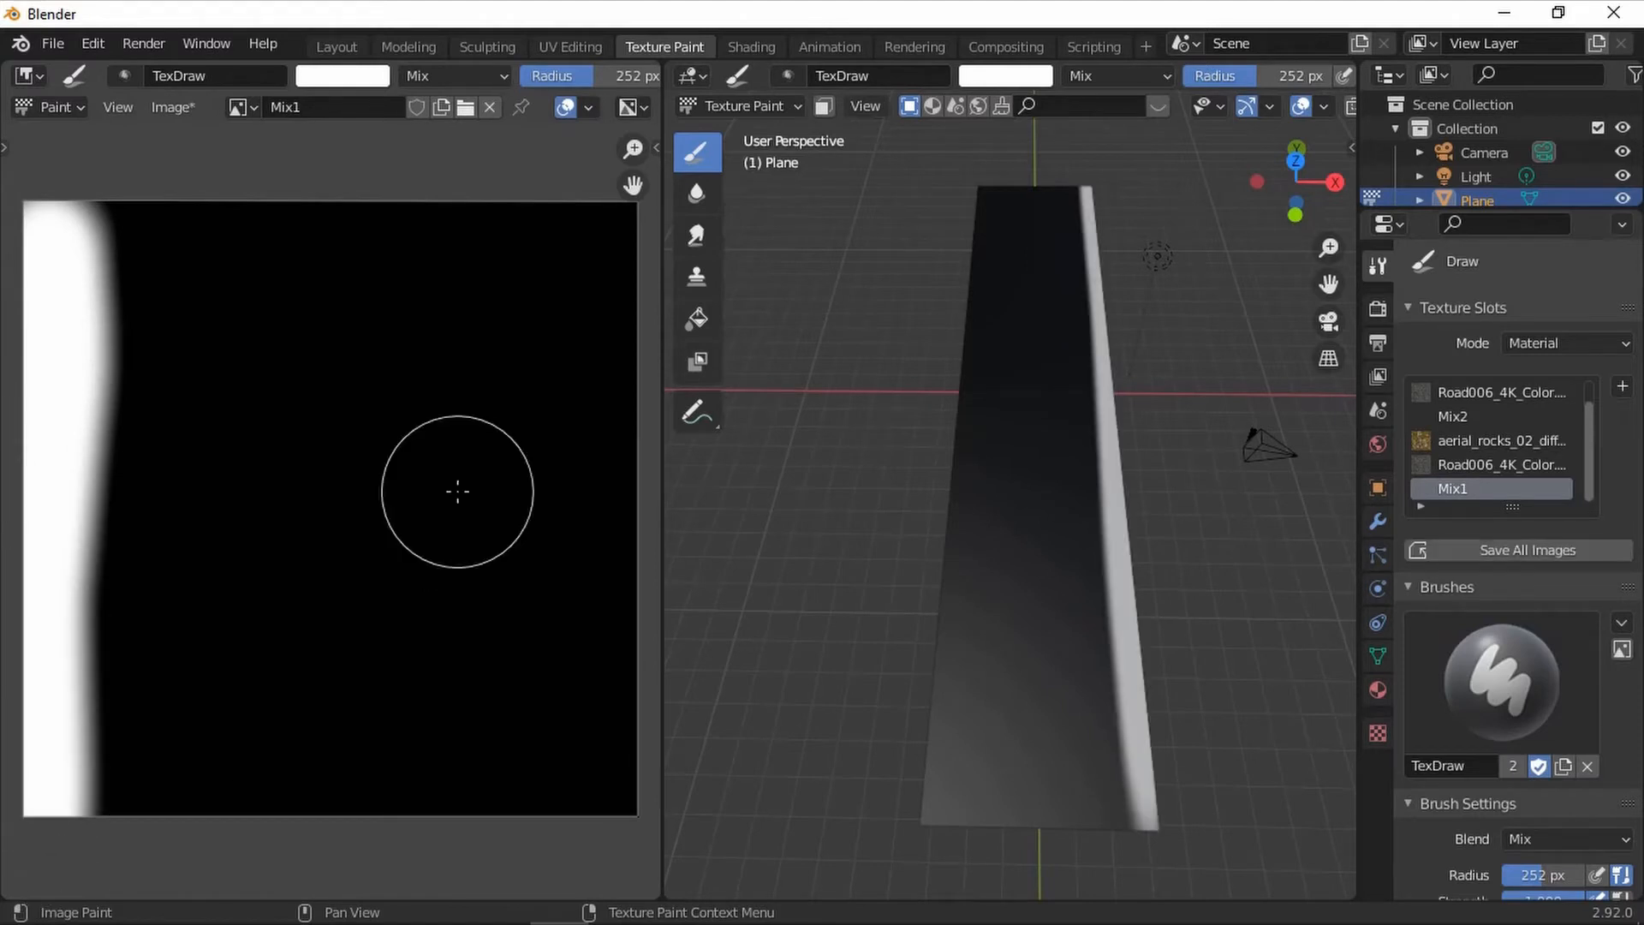
pyautogui.scroll(-2, 403, 462)
pyautogui.moveTo(473, 459); pyautogui.dragTo(463, 731)
pyautogui.moveTo(448, 801); pyautogui.dragTo(445, 863)
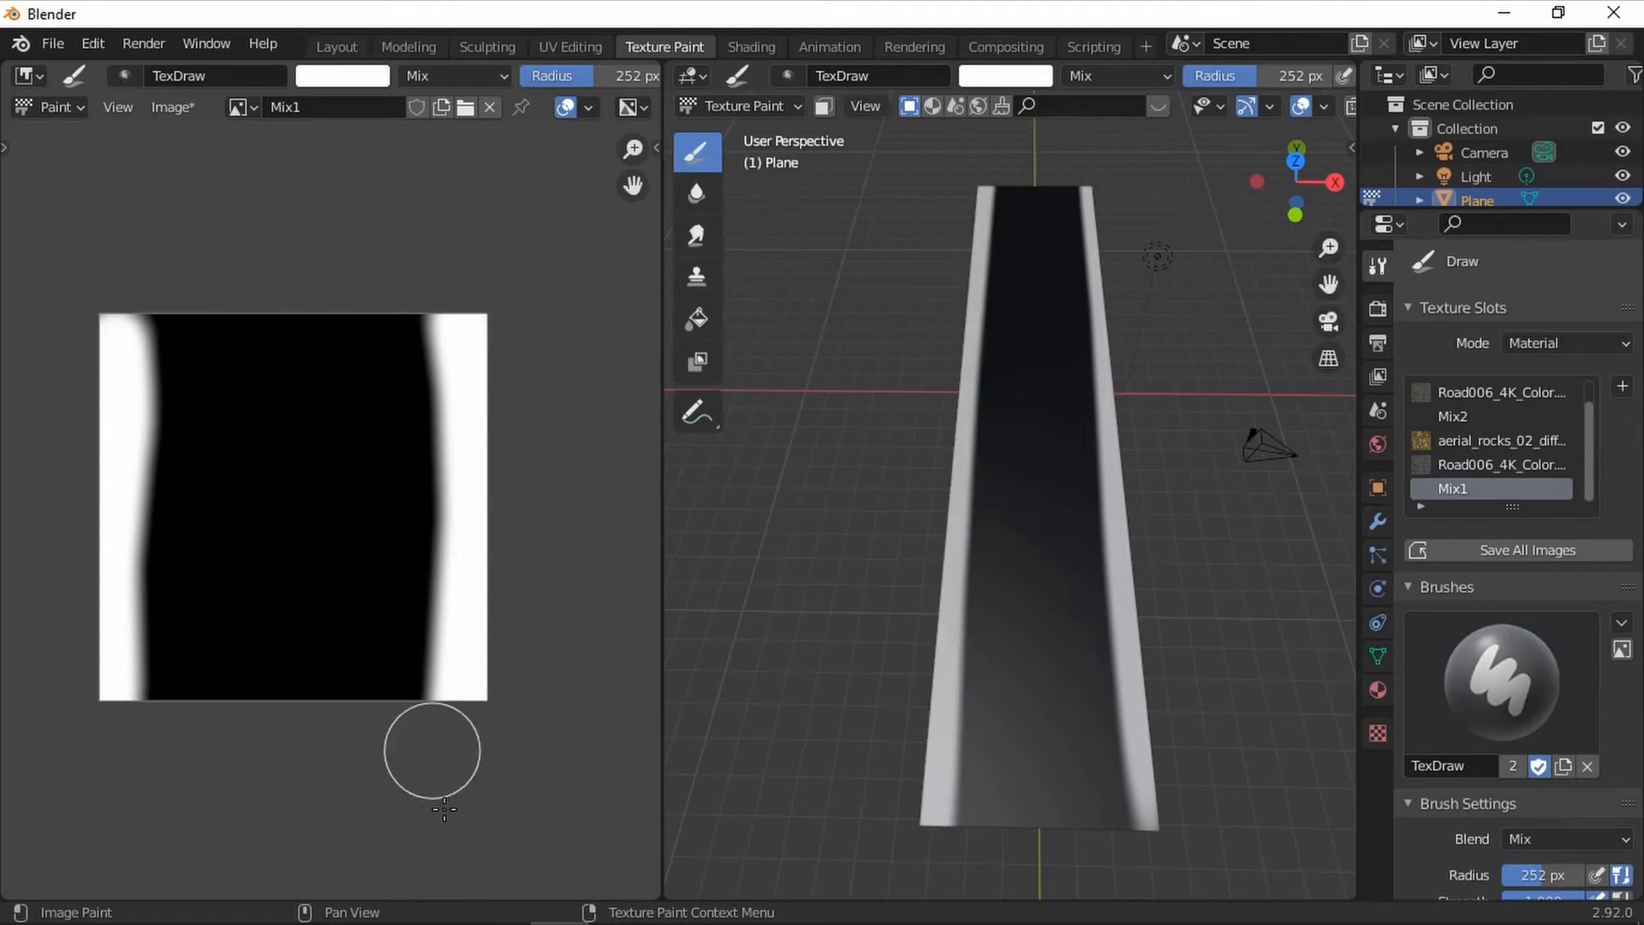
# Step: Smear the upper inner edge of the mask's left white strip with the Smear brush at 115 px radius
pyautogui.press('t')
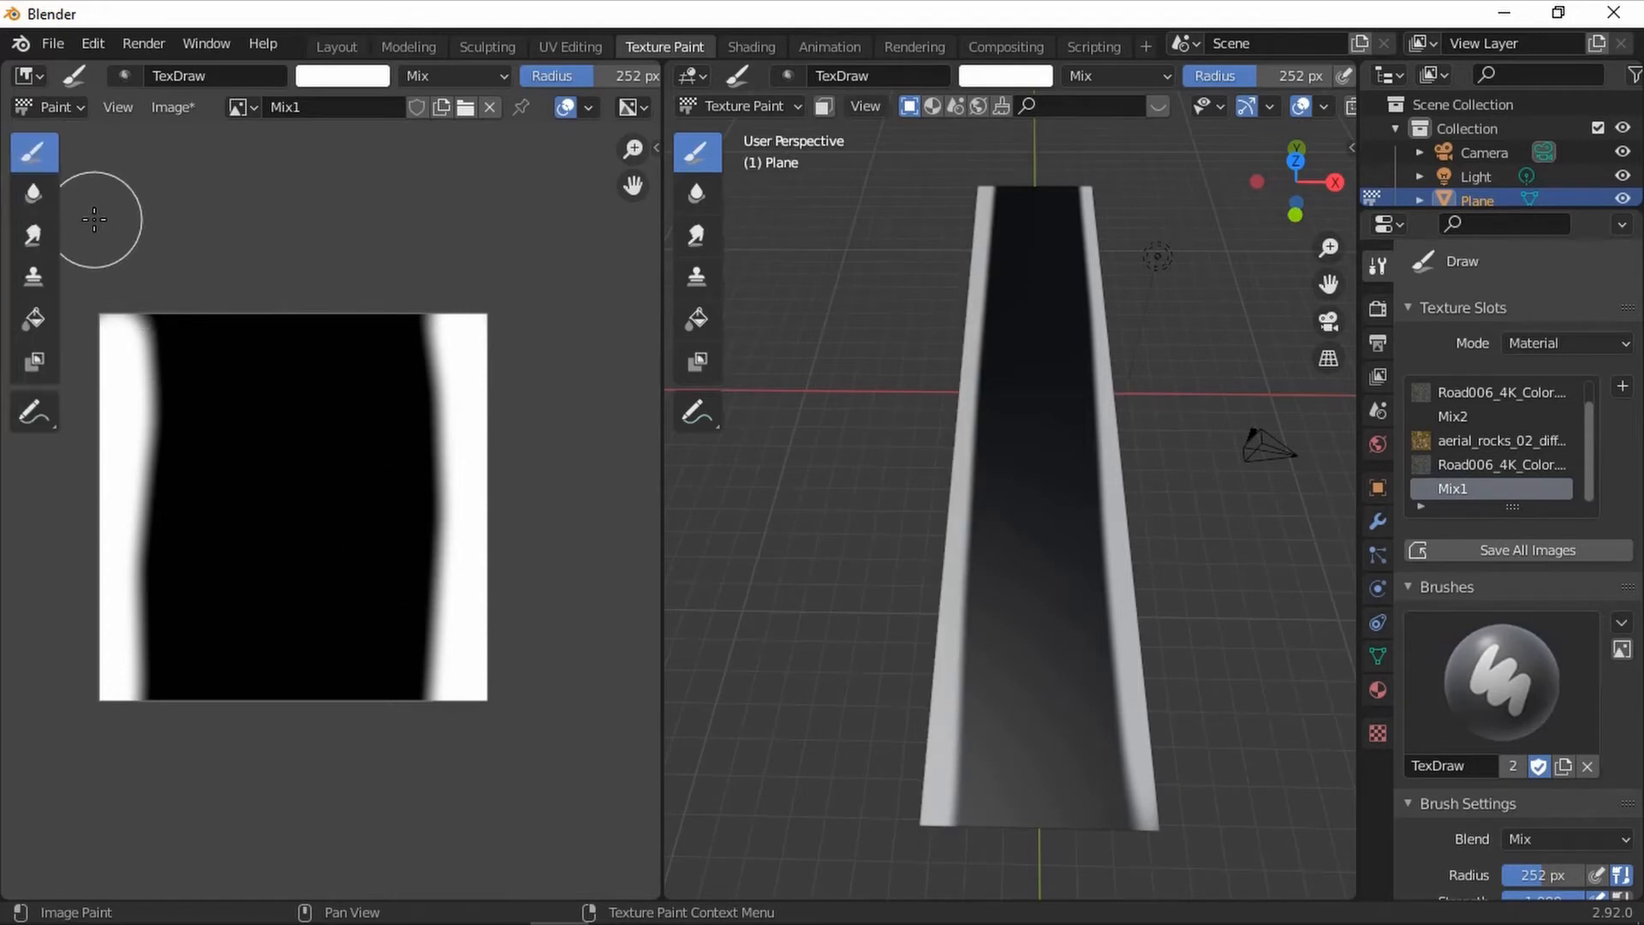
pyautogui.click(34, 238)
pyautogui.moveTo(268, 306)
pyautogui.mouseDown(button='middle')
pyautogui.moveTo(423, 294)
pyautogui.moveTo(393, 440)
pyautogui.mouseUp(button='middle')
pyautogui.scroll(2, 404, 319)
pyautogui.press('f')
pyautogui.click(448, 387)
pyautogui.scroll(2, 392, 439)
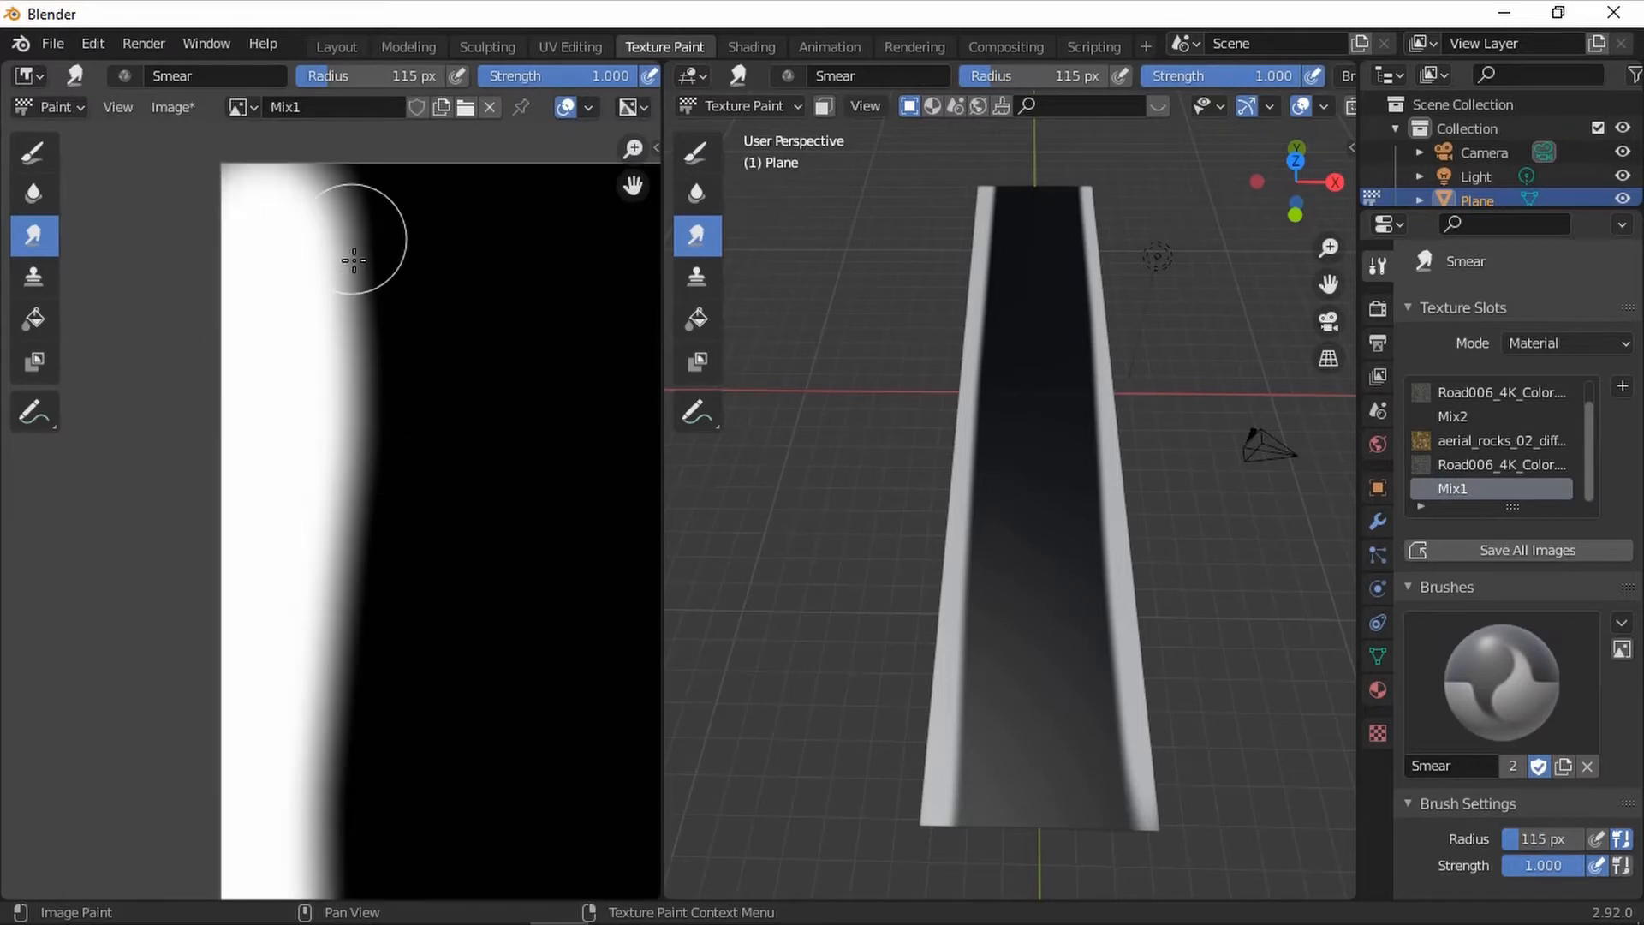
pyautogui.moveTo(357, 349); pyautogui.dragTo(368, 463)
# Step: Reduce the Smear brush radius to 55 px and roughen the middle of the left strip's inner edge
pyautogui.moveTo(458, 530); pyautogui.dragTo(467, 360, button='middle')
pyautogui.press('f')
pyautogui.click(467, 454)
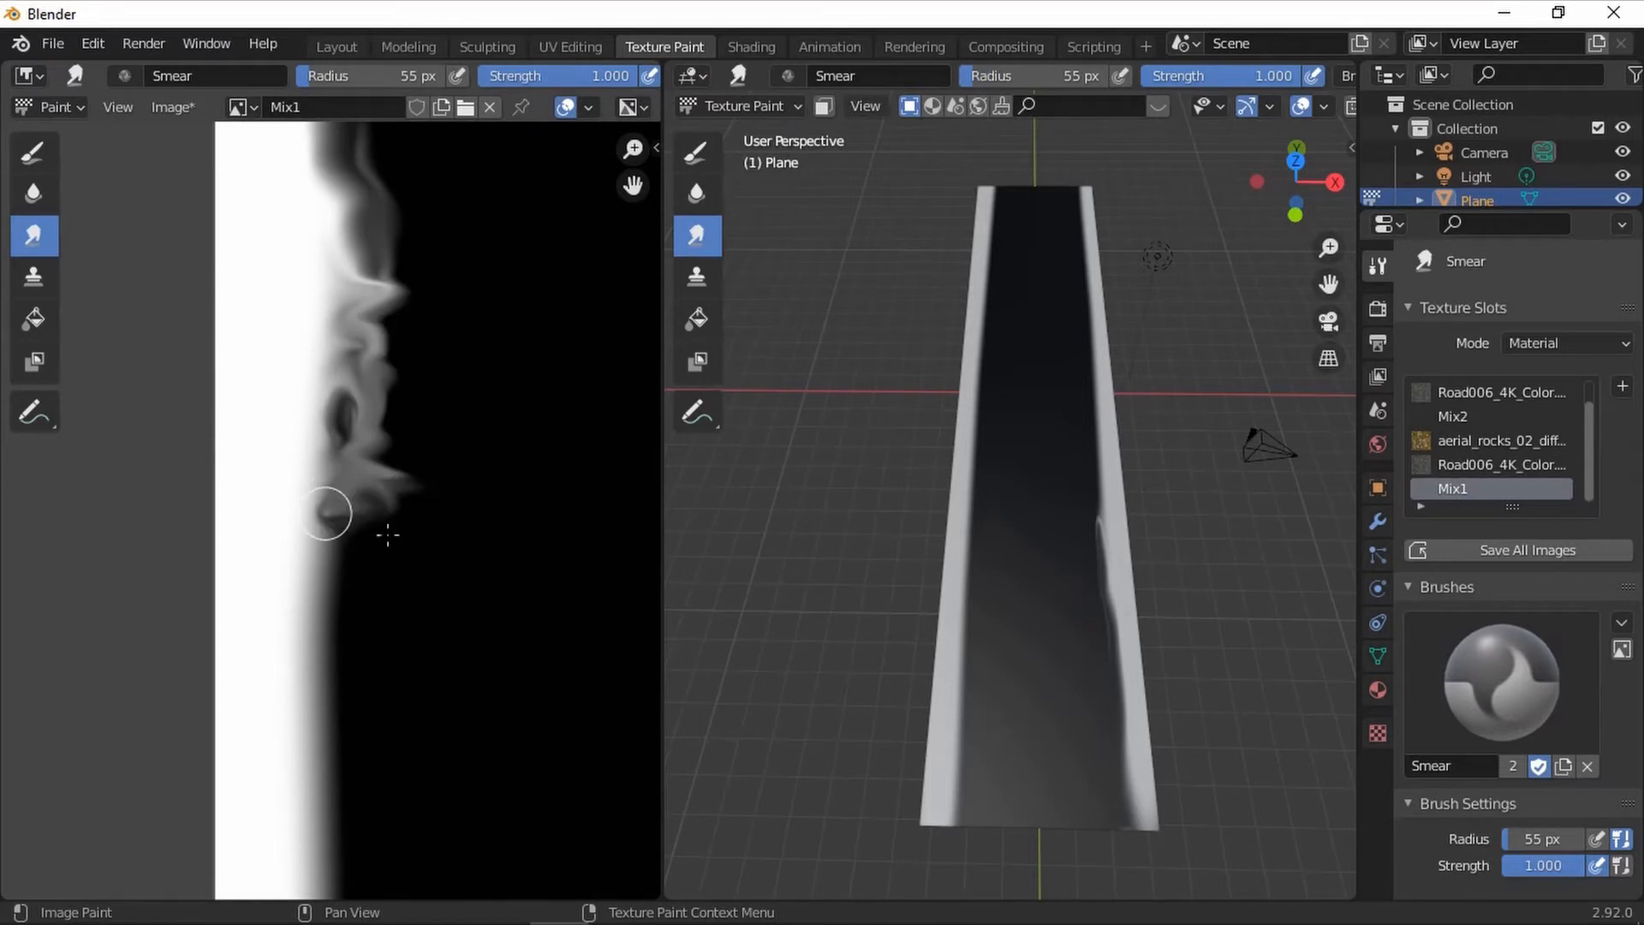
pyautogui.scroll(-4, 467, 538)
pyautogui.scroll(1, 293, 449)
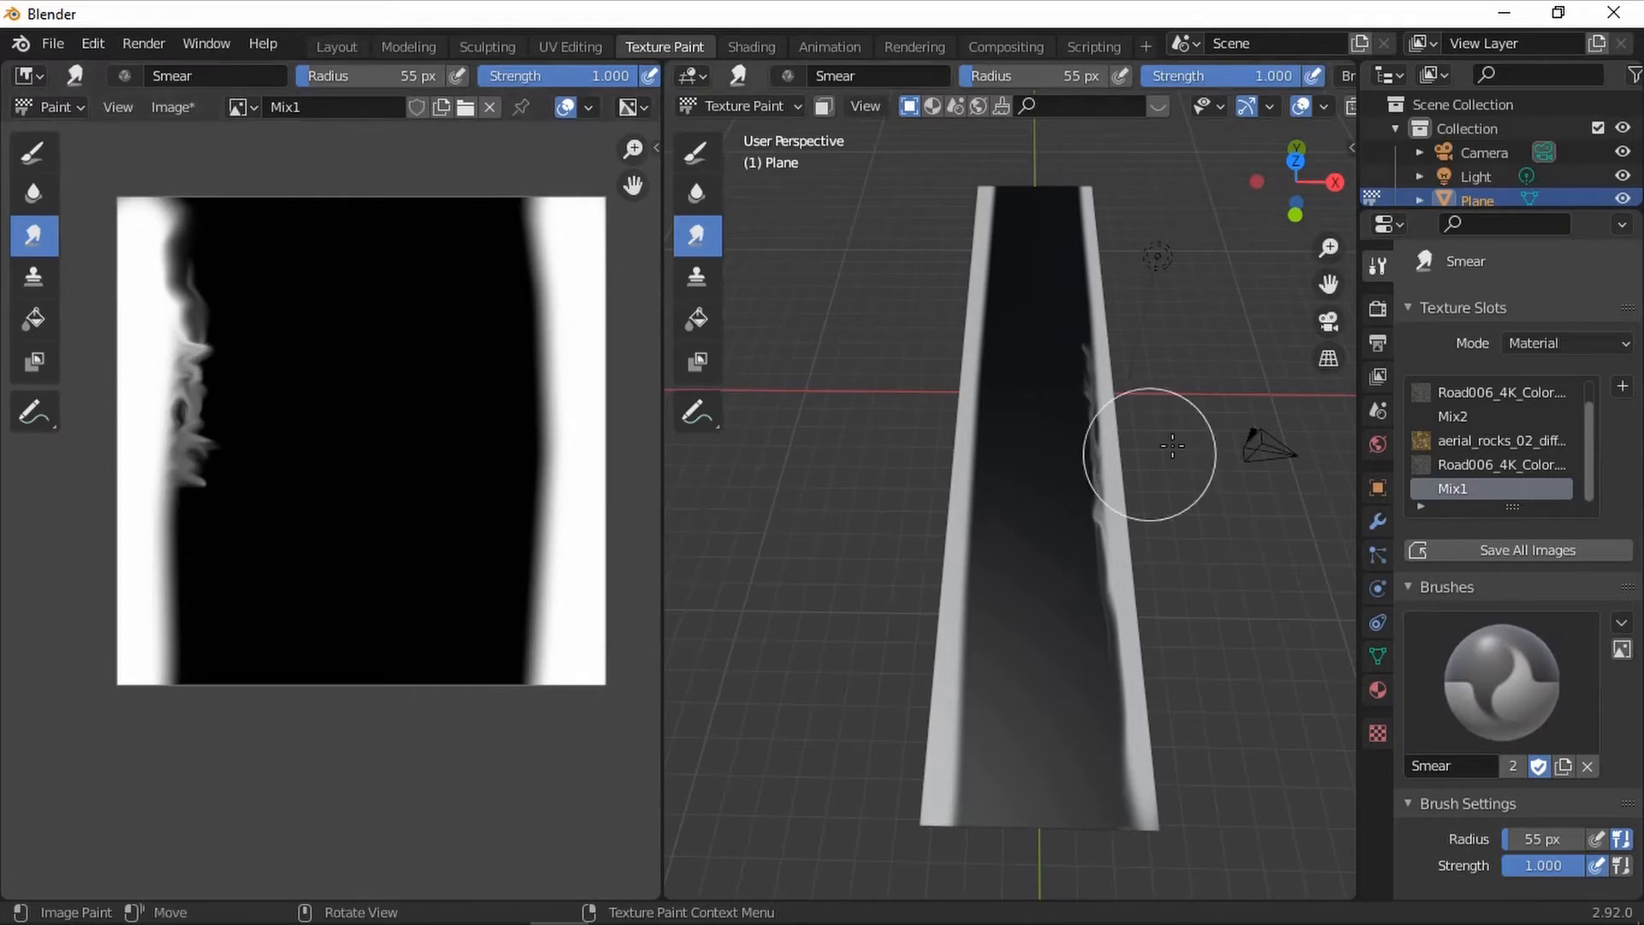
# Step: Examine in the Shading workspace how the rock texture blends into the road along the plane's edges
pyautogui.click(769, 45)
pyautogui.moveTo(1143, 489)
pyautogui.mouseDown(button='middle')
pyautogui.moveTo(1189, 471)
pyautogui.moveTo(1065, 625)
pyautogui.moveTo(1054, 525)
pyautogui.mouseUp(button='middle')
pyautogui.scroll(3, 1162, 435)
pyautogui.scroll(-4, 1138, 477)
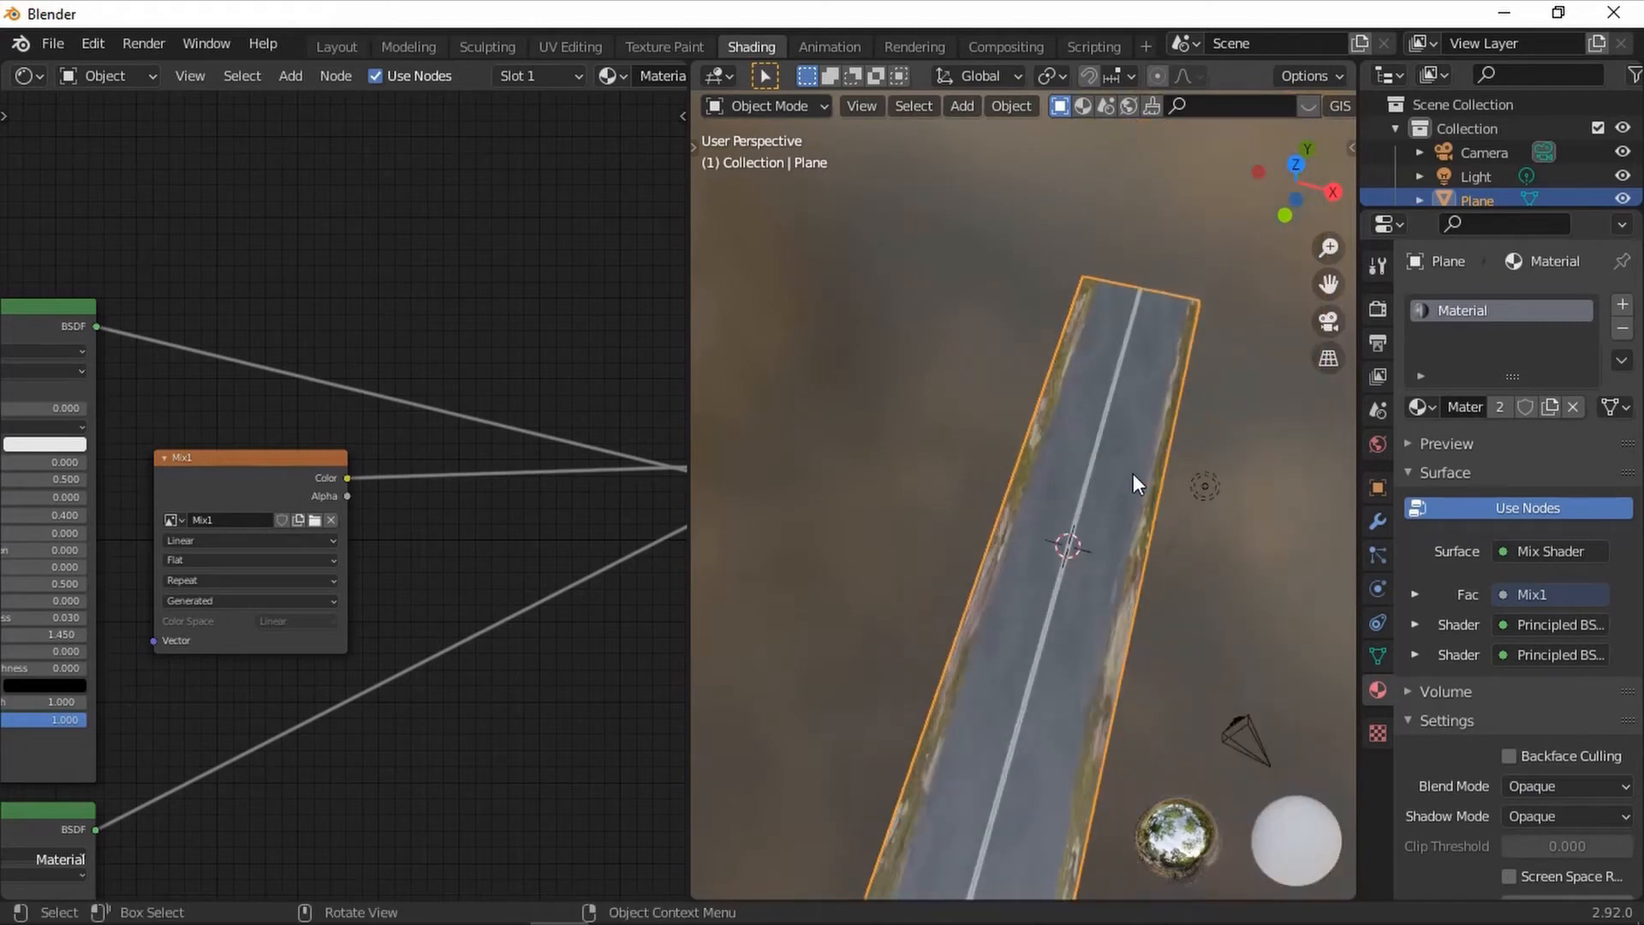
pyautogui.moveTo(1107, 337); pyautogui.dragTo(1054, 493, button='middle')
pyautogui.scroll(3, 1054, 492)
pyautogui.moveTo(1038, 410); pyautogui.dragTo(997, 393, button='middle')
pyautogui.moveTo(1101, 463); pyautogui.dragTo(922, 238, button='middle')
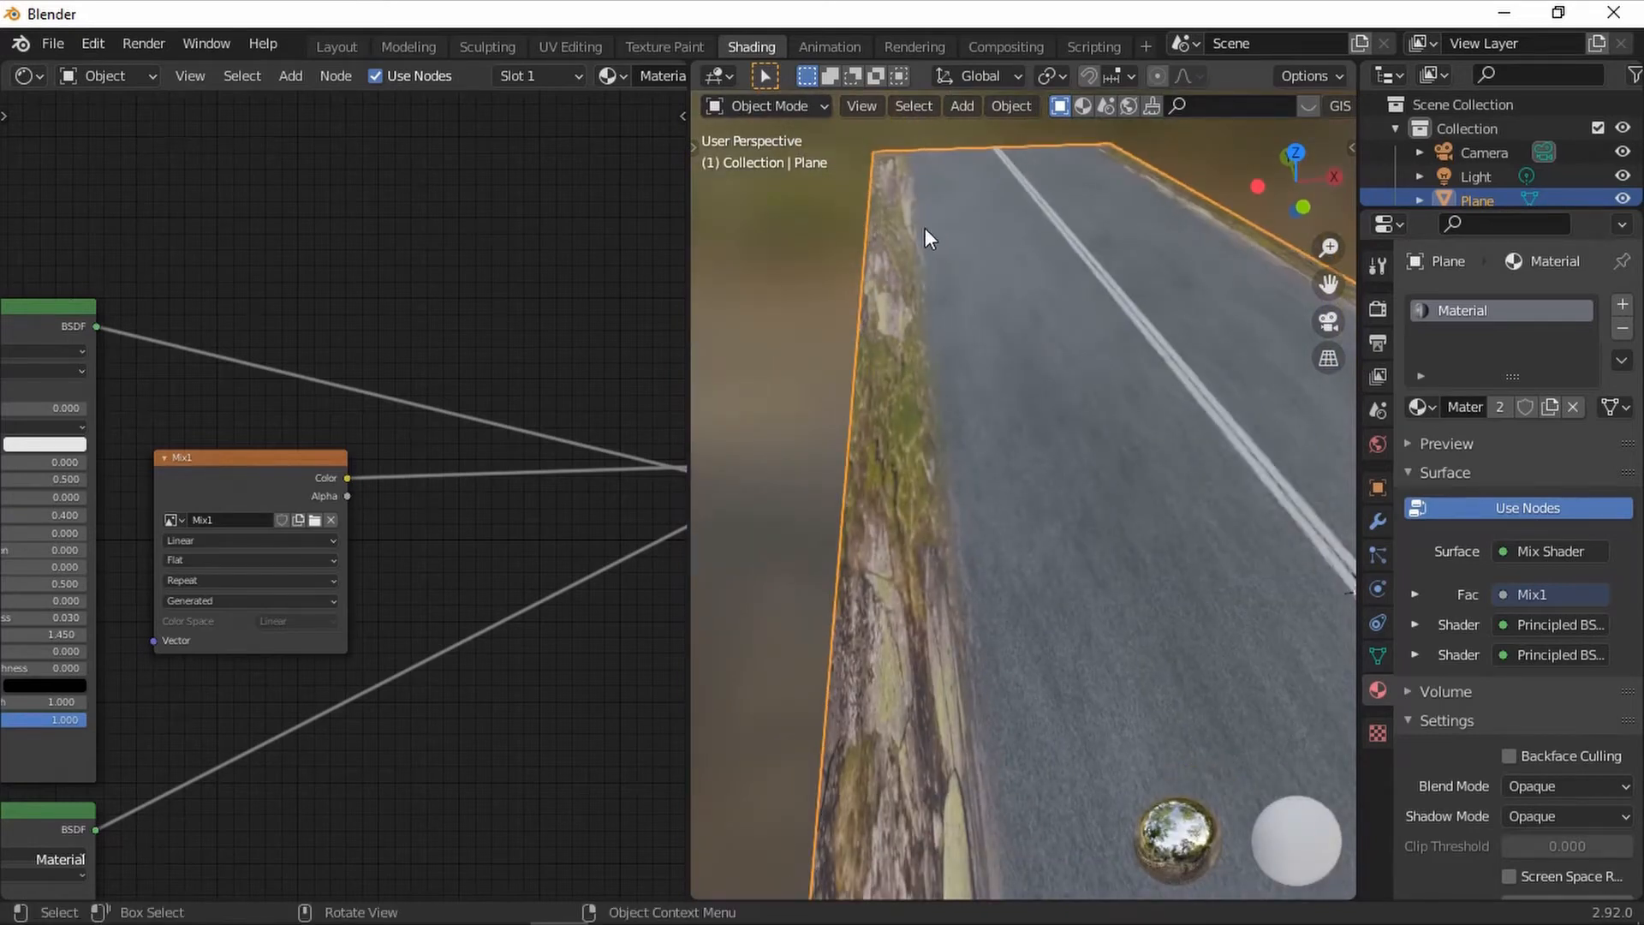
pyautogui.moveTo(1032, 302); pyautogui.dragTo(950, 610, button='middle')
pyautogui.moveTo(1070, 615); pyautogui.dragTo(1033, 428, button='middle')
pyautogui.moveTo(865, 387)
pyautogui.mouseDown(button='middle')
pyautogui.moveTo(1105, 463)
pyautogui.moveTo(1071, 573)
pyautogui.moveTo(1028, 275)
pyautogui.moveTo(996, 383)
pyautogui.moveTo(968, 377)
pyautogui.moveTo(1002, 424)
pyautogui.mouseUp(button='middle')
# Step: Return to texture painting and smear the lower part of the left white strip's inner edge at 55 px radius
pyautogui.click(665, 46)
pyautogui.scroll(4, 283, 428)
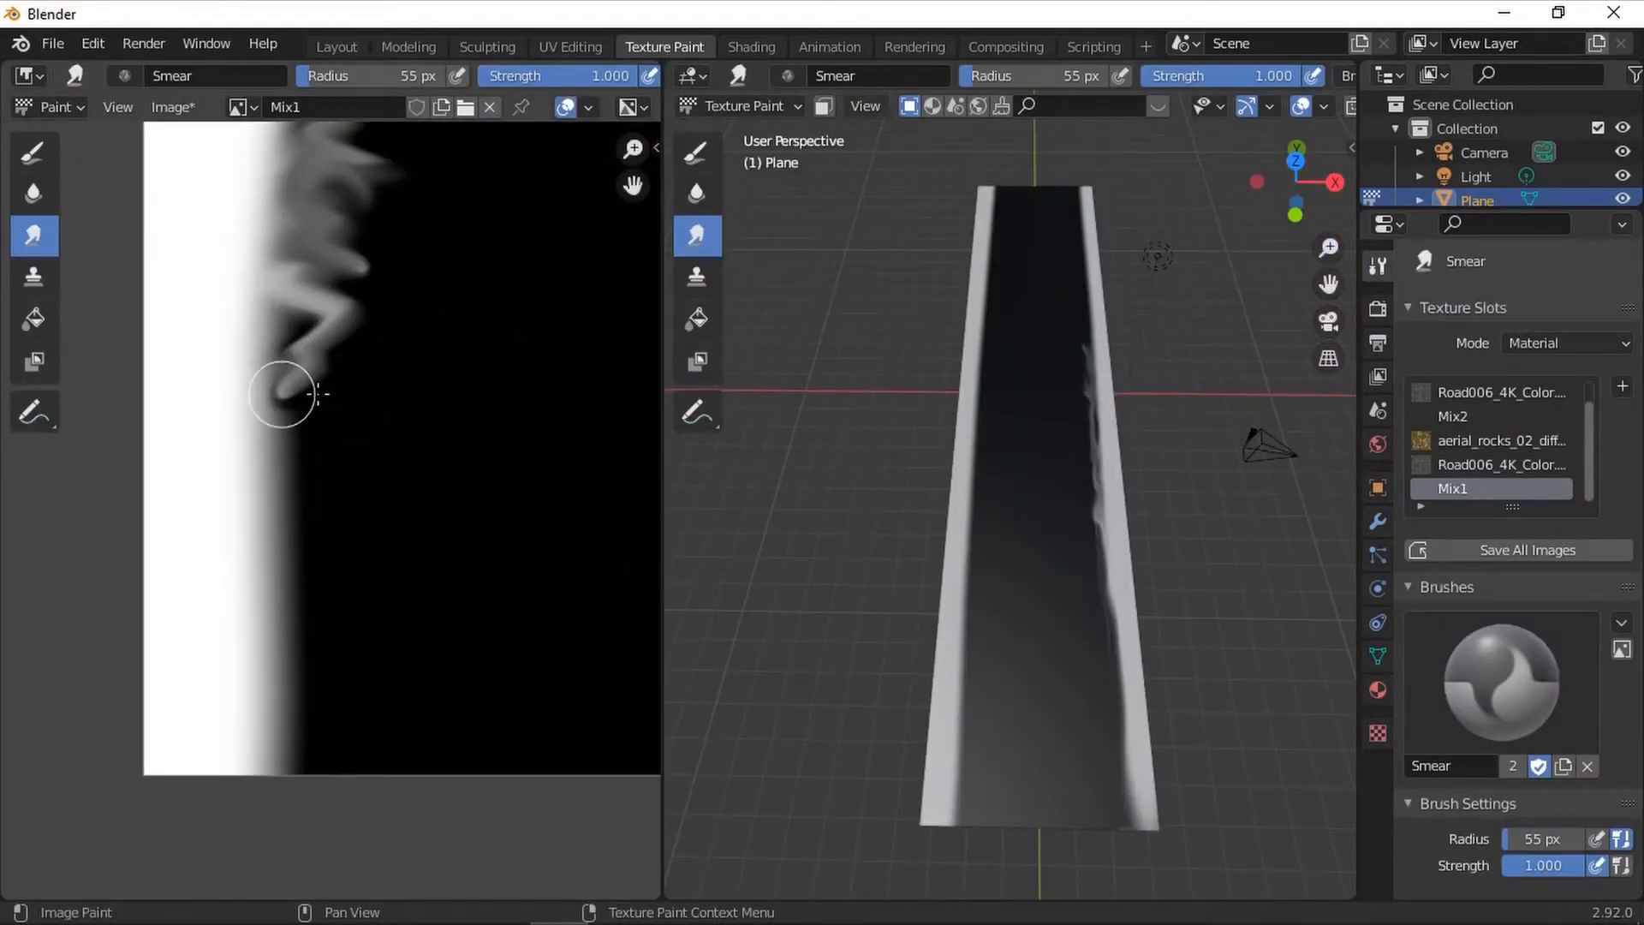
pyautogui.moveTo(317, 394); pyautogui.dragTo(256, 292)
pyautogui.moveTo(291, 442)
pyautogui.mouseDown()
pyautogui.moveTo(385, 466)
pyautogui.moveTo(279, 488)
pyautogui.mouseUp()
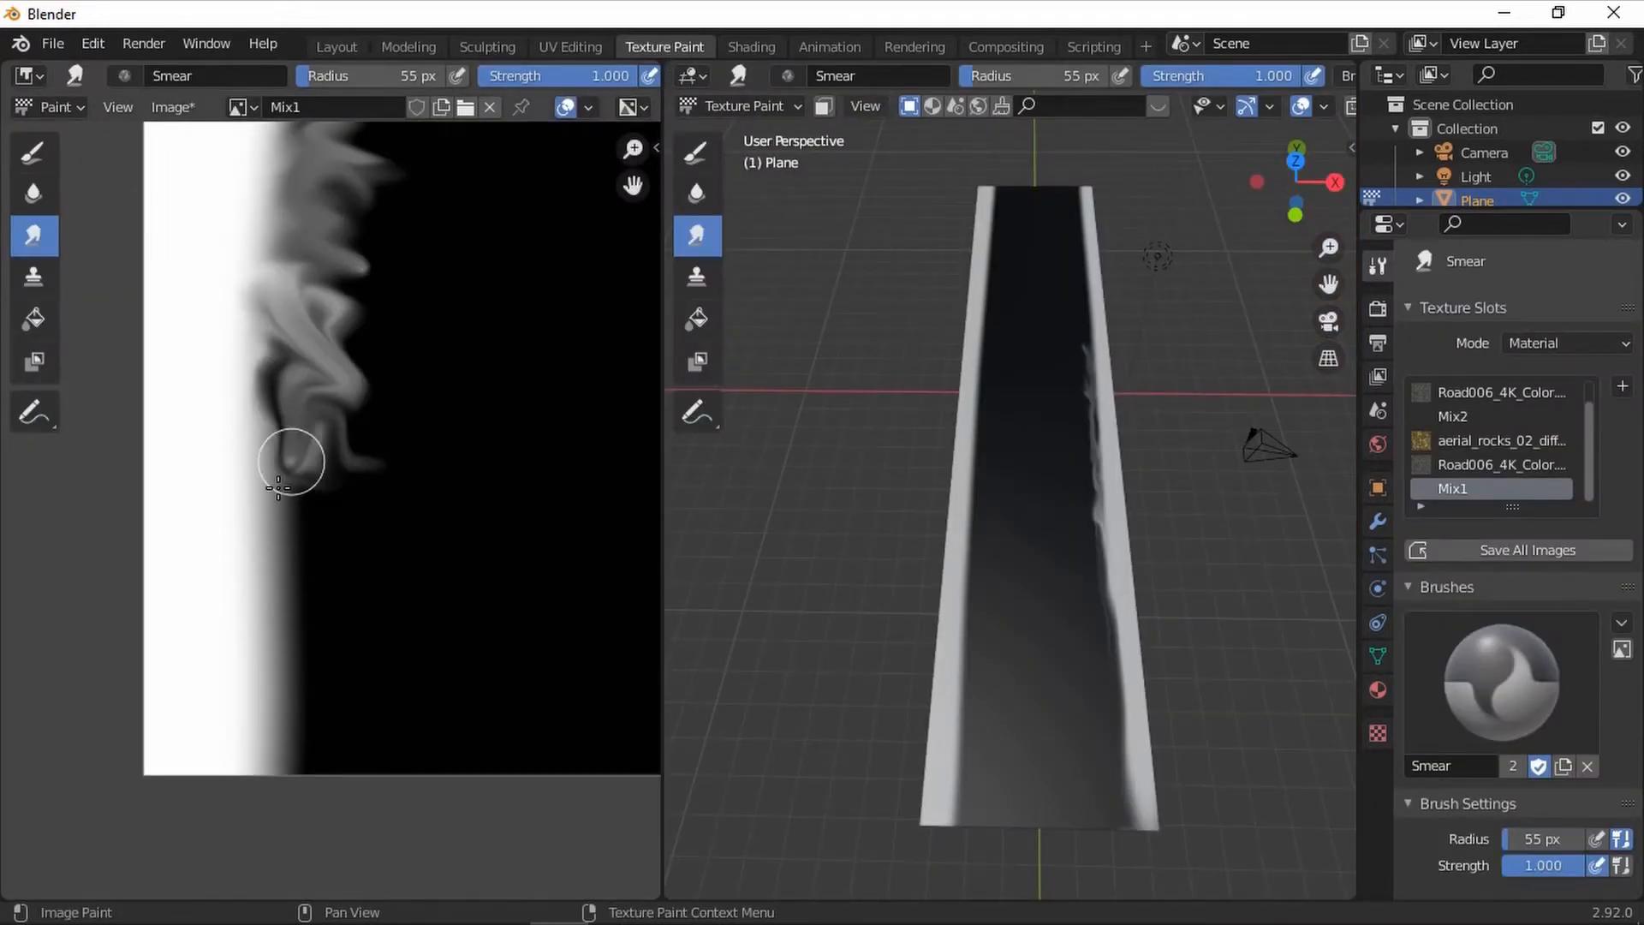
pyautogui.moveTo(296, 607)
pyautogui.mouseDown()
pyautogui.moveTo(366, 749)
pyautogui.moveTo(429, 757)
pyautogui.mouseUp()
# Step: Smear the lower inner edge of the right white strip at 55 px radius and continue upward at 196 px
pyautogui.moveTo(503, 683); pyautogui.dragTo(26, 689, button='middle')
pyautogui.scroll(1, 477, 734)
pyautogui.moveTo(477, 734)
pyautogui.mouseDown()
pyautogui.moveTo(375, 662)
pyautogui.moveTo(441, 679)
pyautogui.moveTo(480, 429)
pyautogui.moveTo(393, 506)
pyautogui.mouseUp()
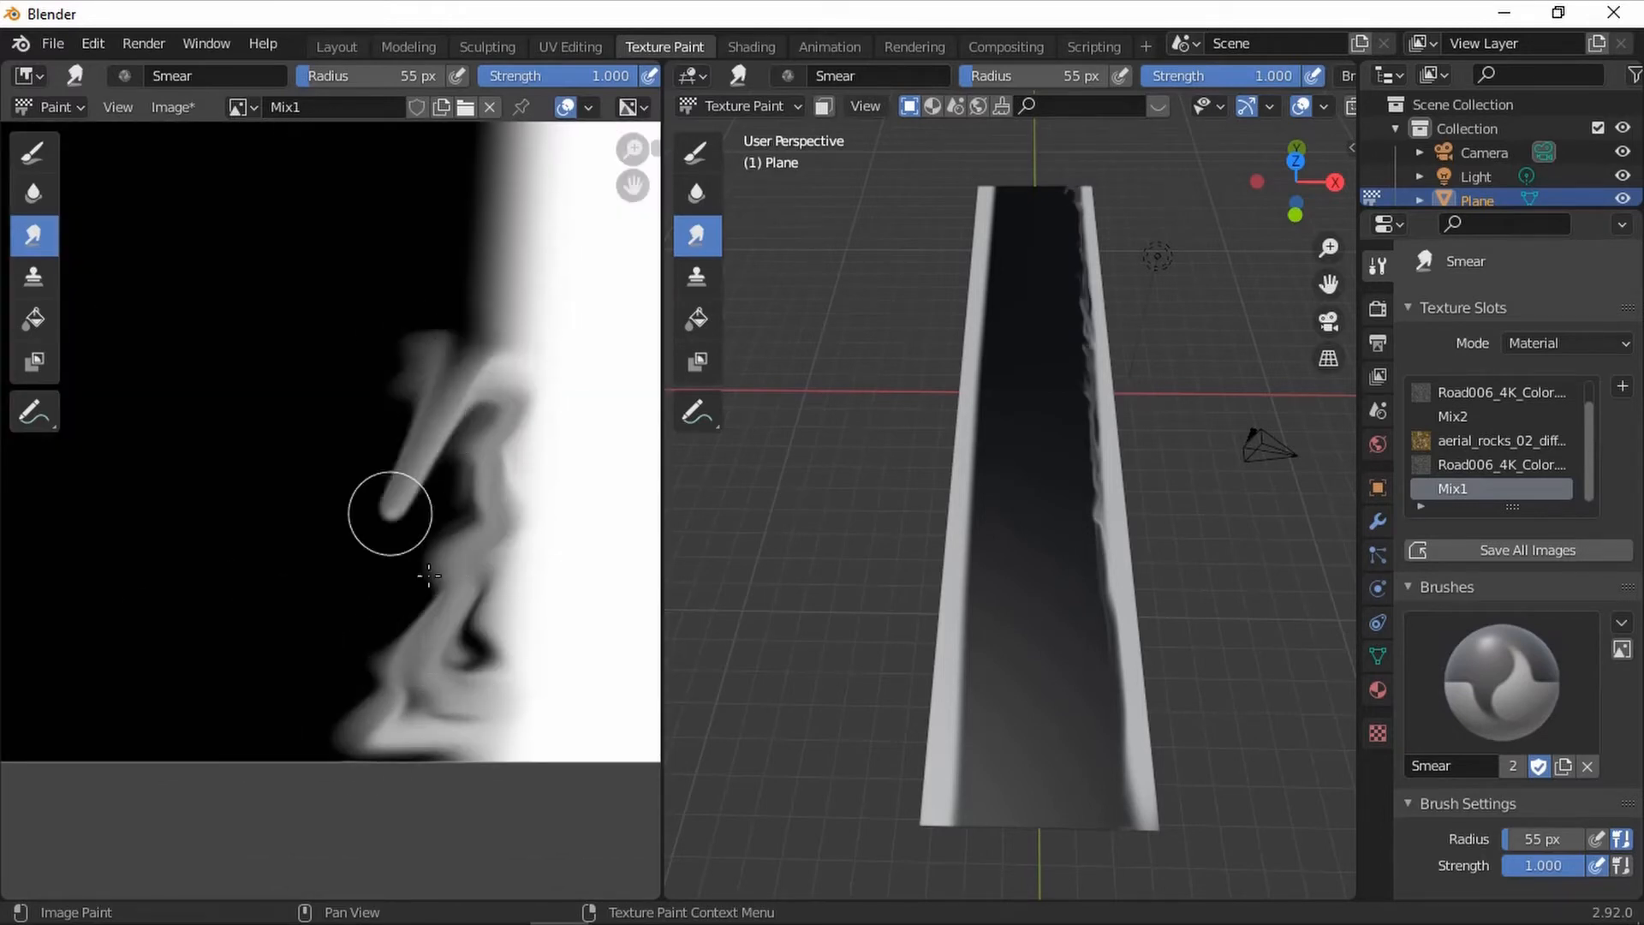
pyautogui.scroll(-2, 494, 581)
pyautogui.scroll(-2, 494, 581)
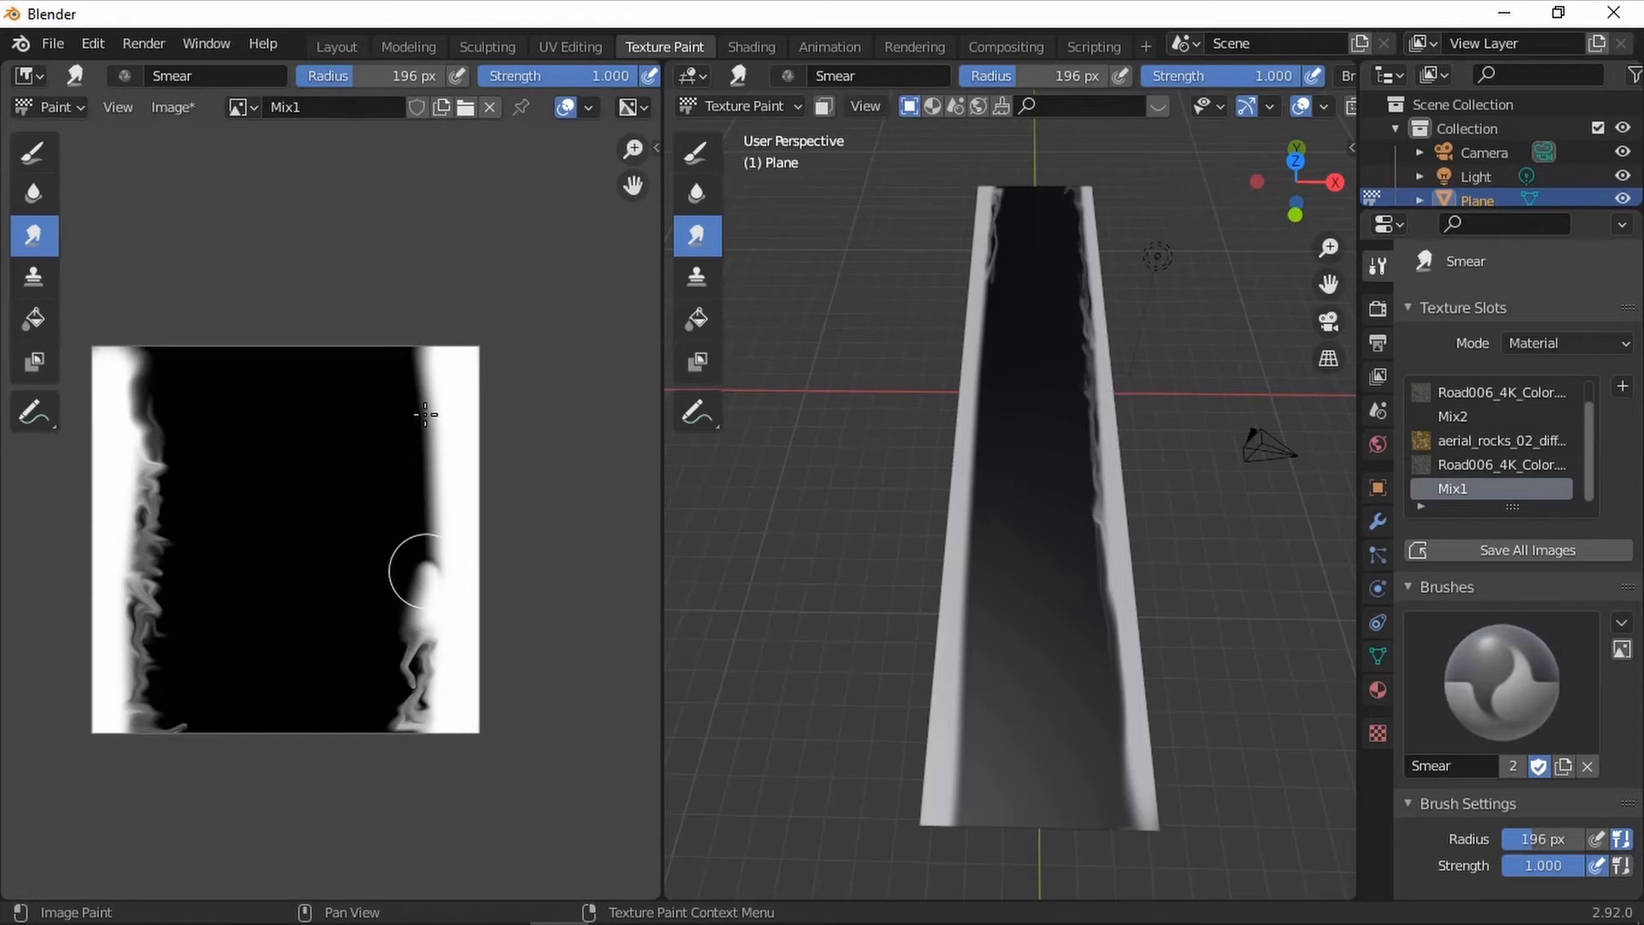
pyautogui.moveTo(545, 511); pyautogui.dragTo(547, 467)
# Step: Smear the upper inner edge of the mask's right white strip with the brush radius set to 105 px
pyautogui.moveTo(545, 460)
pyautogui.mouseDown(button='middle')
pyautogui.moveTo(554, 473)
pyautogui.moveTo(304, 582)
pyautogui.mouseUp(button='middle')
pyautogui.scroll(4, 556, 476)
pyautogui.press('f')
pyautogui.click(514, 488)
pyautogui.scroll(2, 343, 569)
pyautogui.moveTo(477, 529)
pyautogui.mouseDown()
pyautogui.moveTo(433, 417)
pyautogui.moveTo(514, 400)
pyautogui.moveTo(514, 553)
pyautogui.moveTo(386, 368)
pyautogui.moveTo(399, 263)
pyautogui.mouseUp()
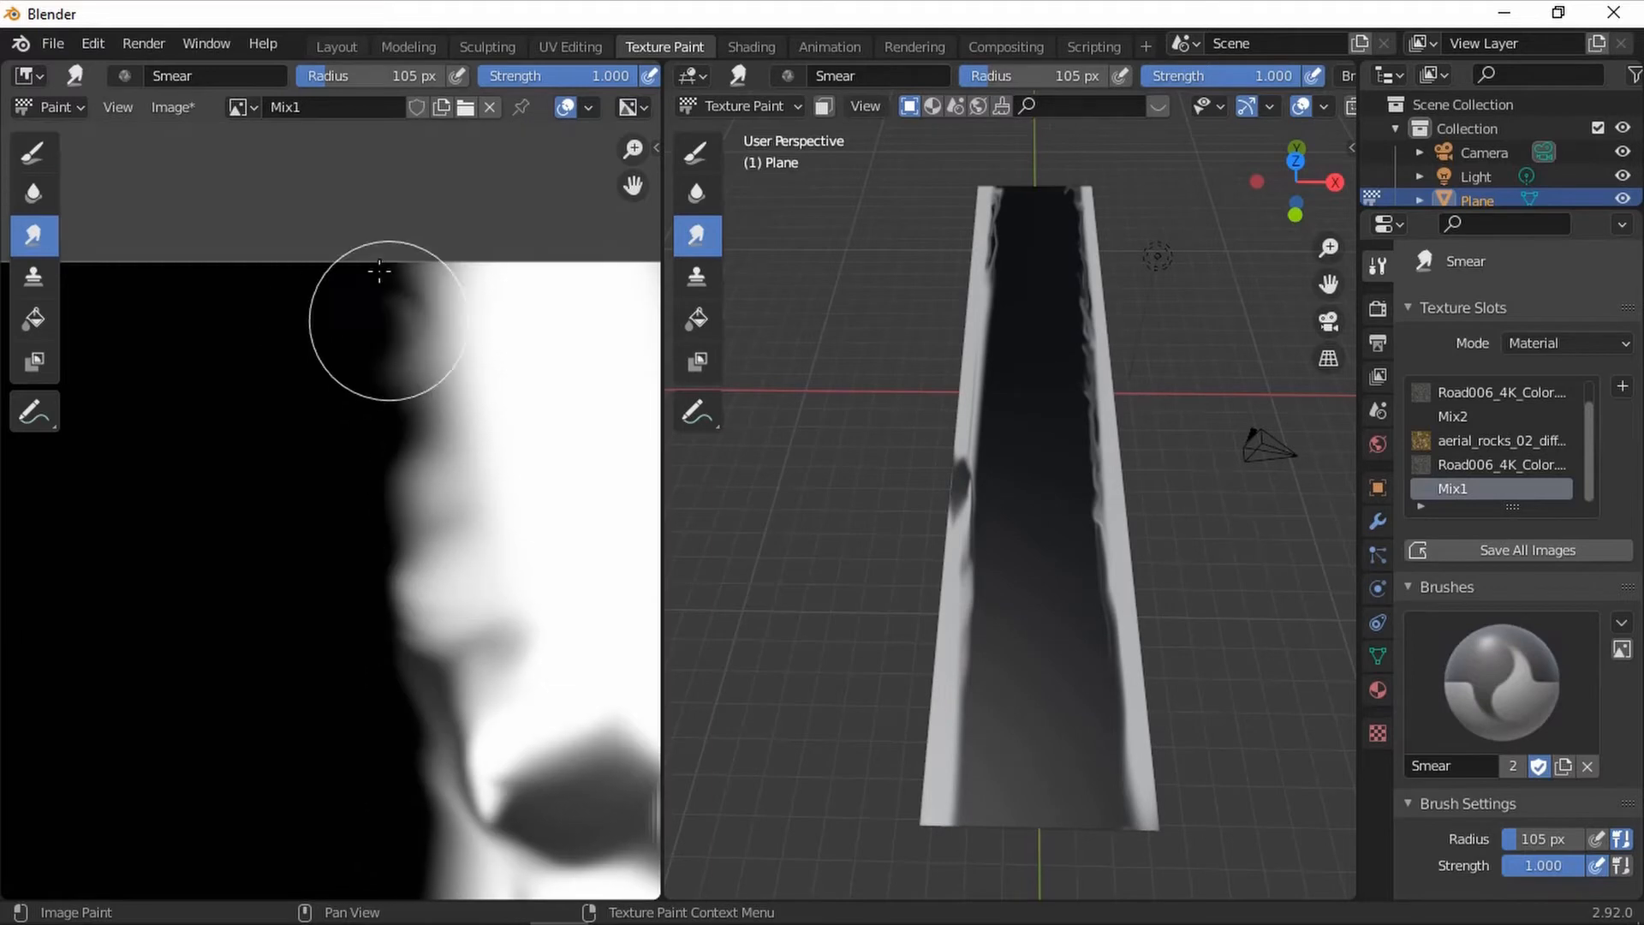
# Step: Set the Smear brush radius to 34 px and add fine swirls along the upper half of the right strip's inner edge
pyautogui.press('f')
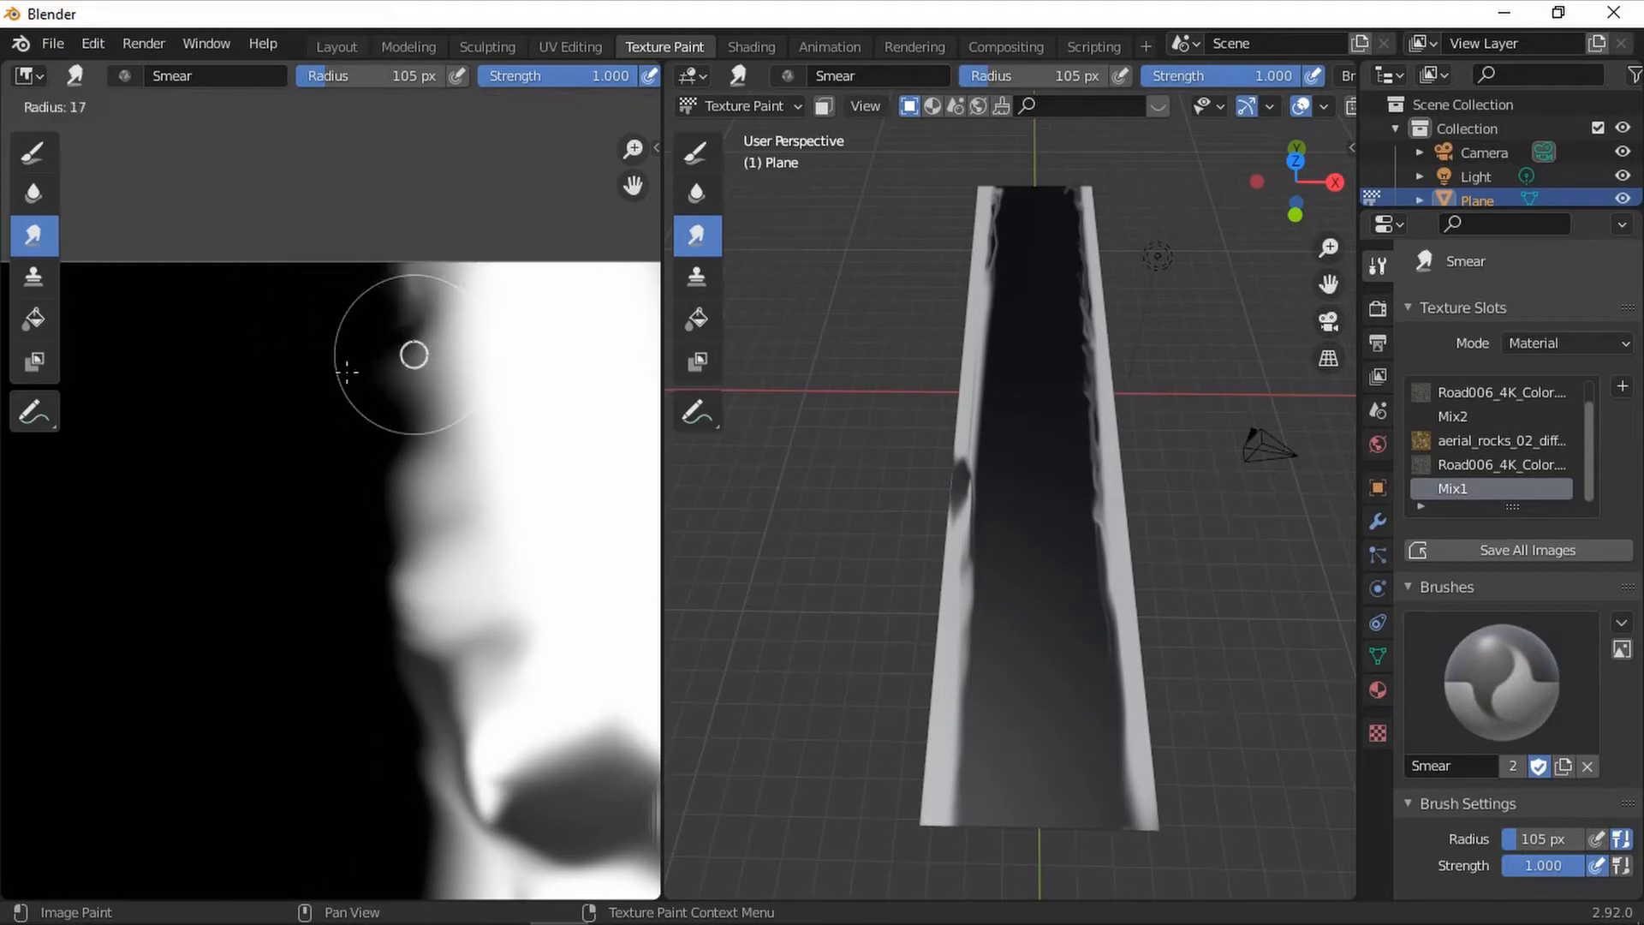
pyautogui.click(377, 330)
pyautogui.moveTo(430, 621); pyautogui.dragTo(437, 690)
pyautogui.moveTo(437, 691); pyautogui.dragTo(394, 410, button='middle')
pyautogui.moveTo(394, 411)
pyautogui.mouseDown()
pyautogui.moveTo(357, 598)
pyautogui.moveTo(399, 776)
pyautogui.moveTo(352, 679)
pyautogui.mouseUp()
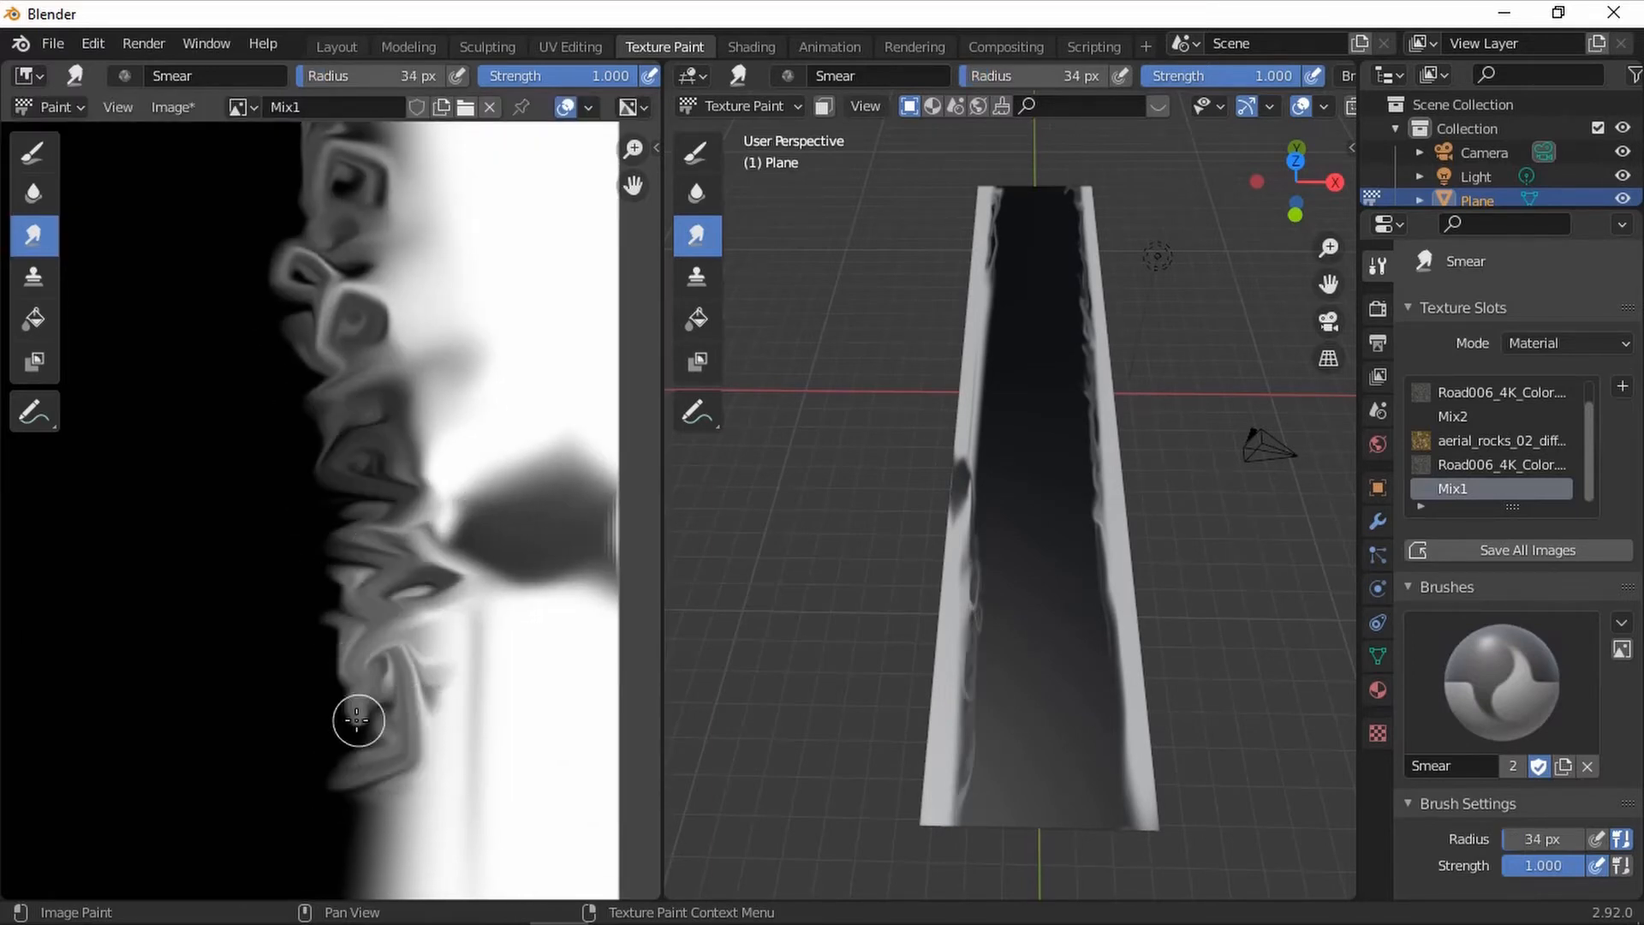
# Step: Smear the rest of the right strip's inner edge down to the bottom and refine the left strip's edge at 34 px
pyautogui.moveTo(352, 679); pyautogui.dragTo(455, 348, button='middle')
pyautogui.moveTo(455, 349)
pyautogui.mouseDown()
pyautogui.moveTo(429, 477)
pyautogui.moveTo(402, 415)
pyautogui.moveTo(448, 364)
pyautogui.moveTo(374, 268)
pyautogui.moveTo(437, 580)
pyautogui.moveTo(400, 731)
pyautogui.moveTo(404, 823)
pyautogui.mouseUp()
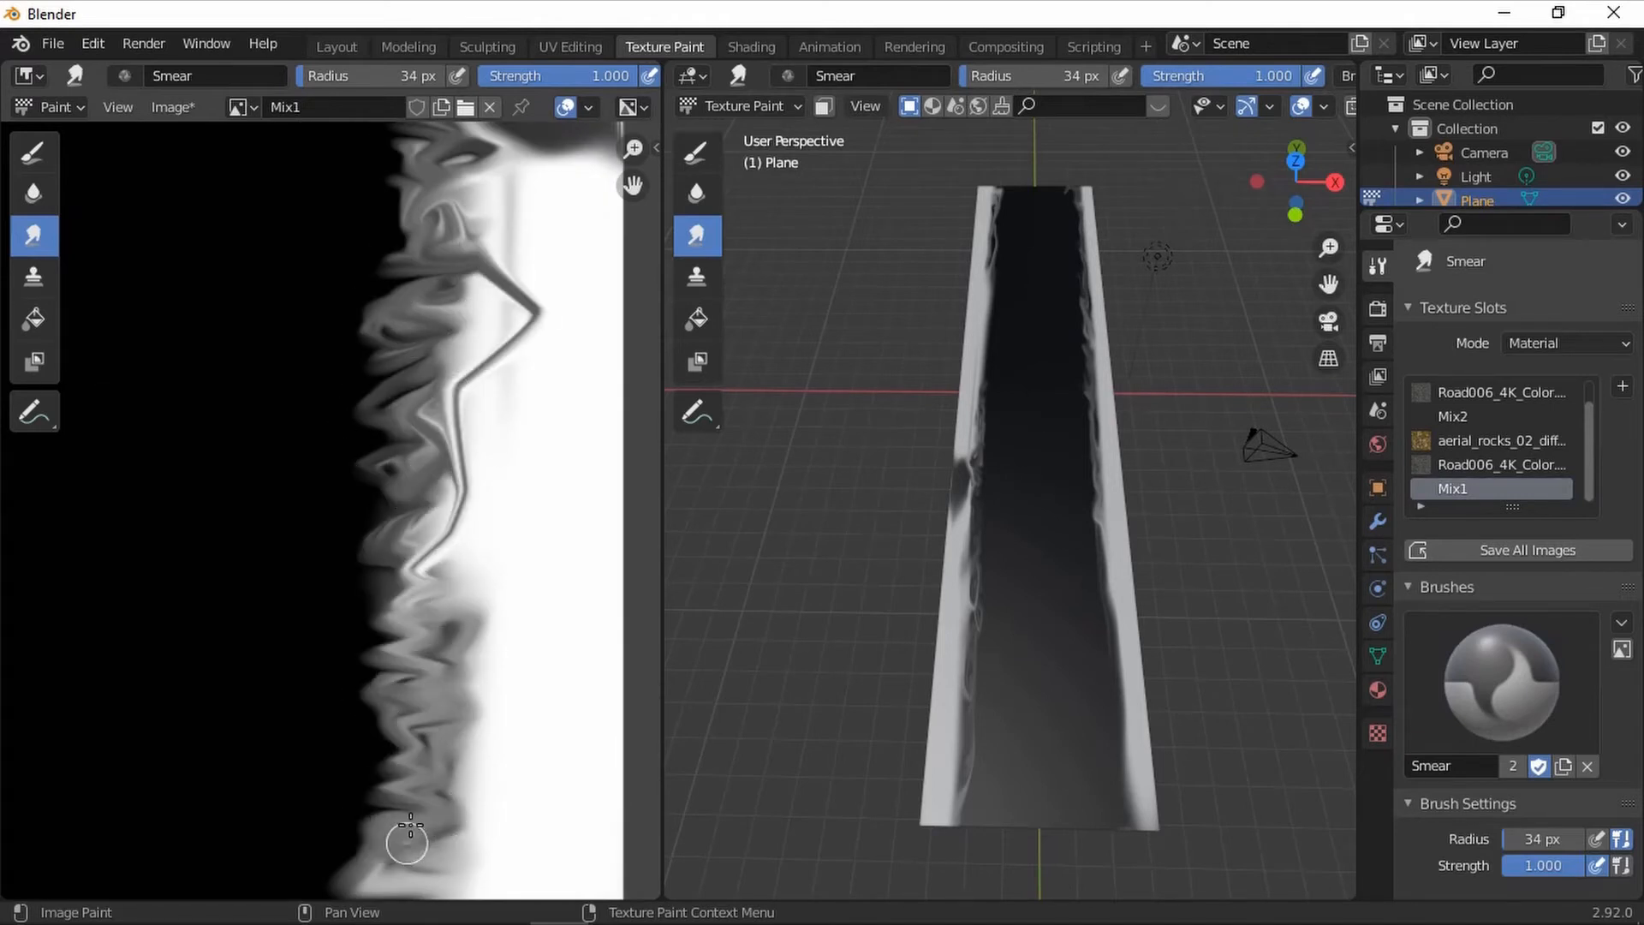
pyautogui.moveTo(404, 823); pyautogui.dragTo(609, 583, button='middle')
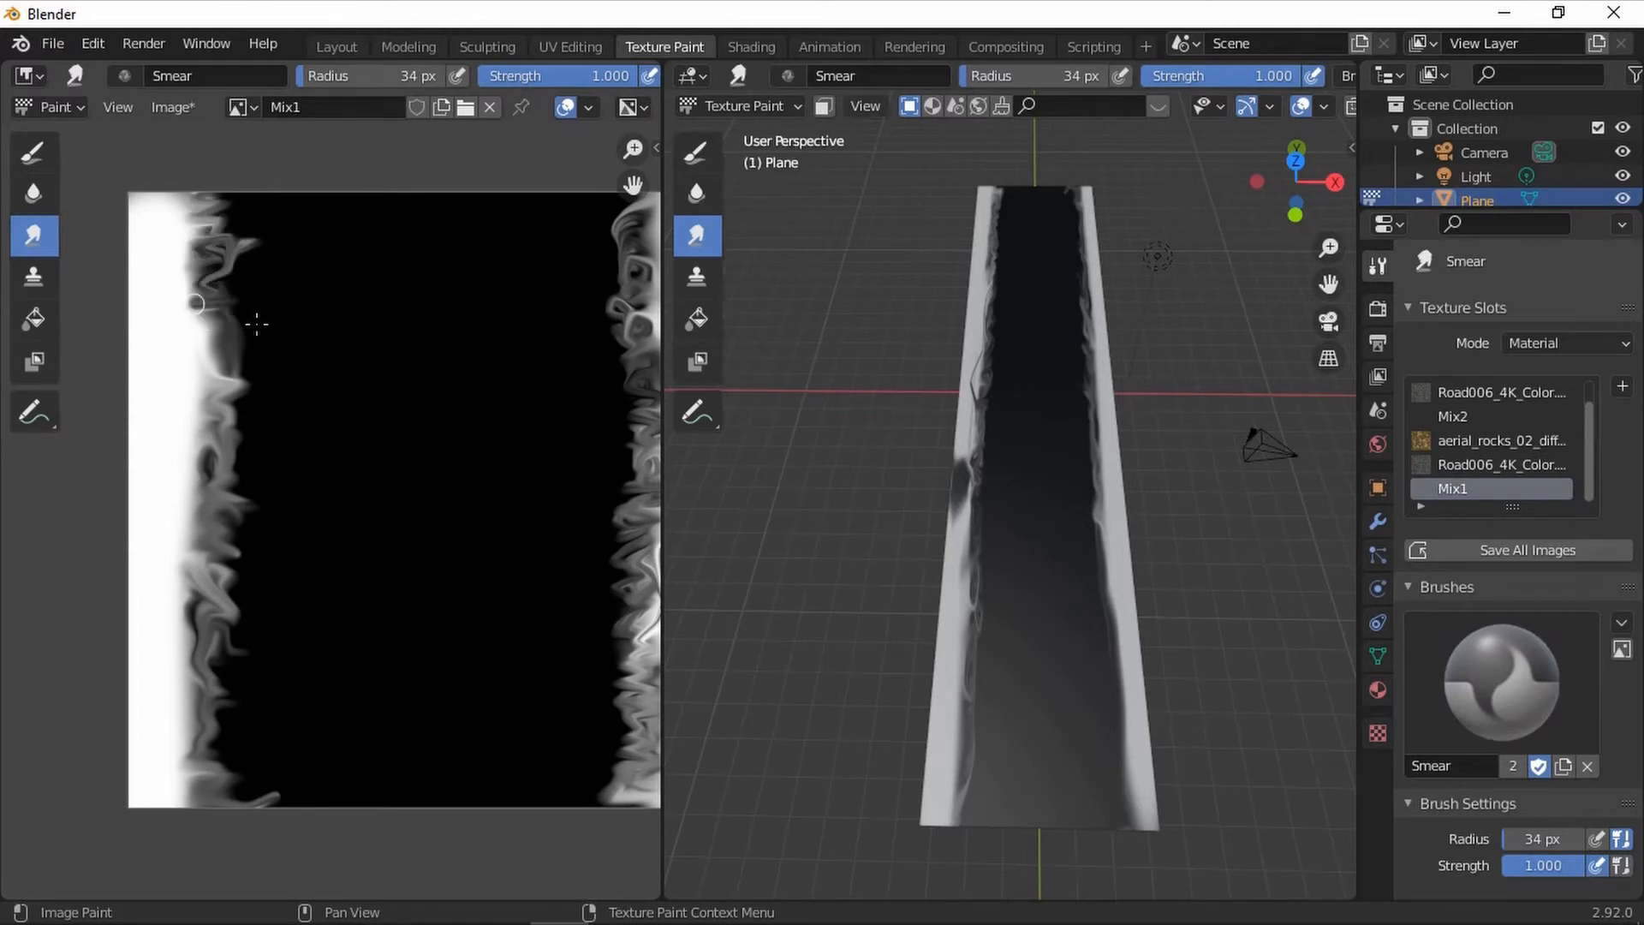
pyautogui.scroll(-2, 265, 403)
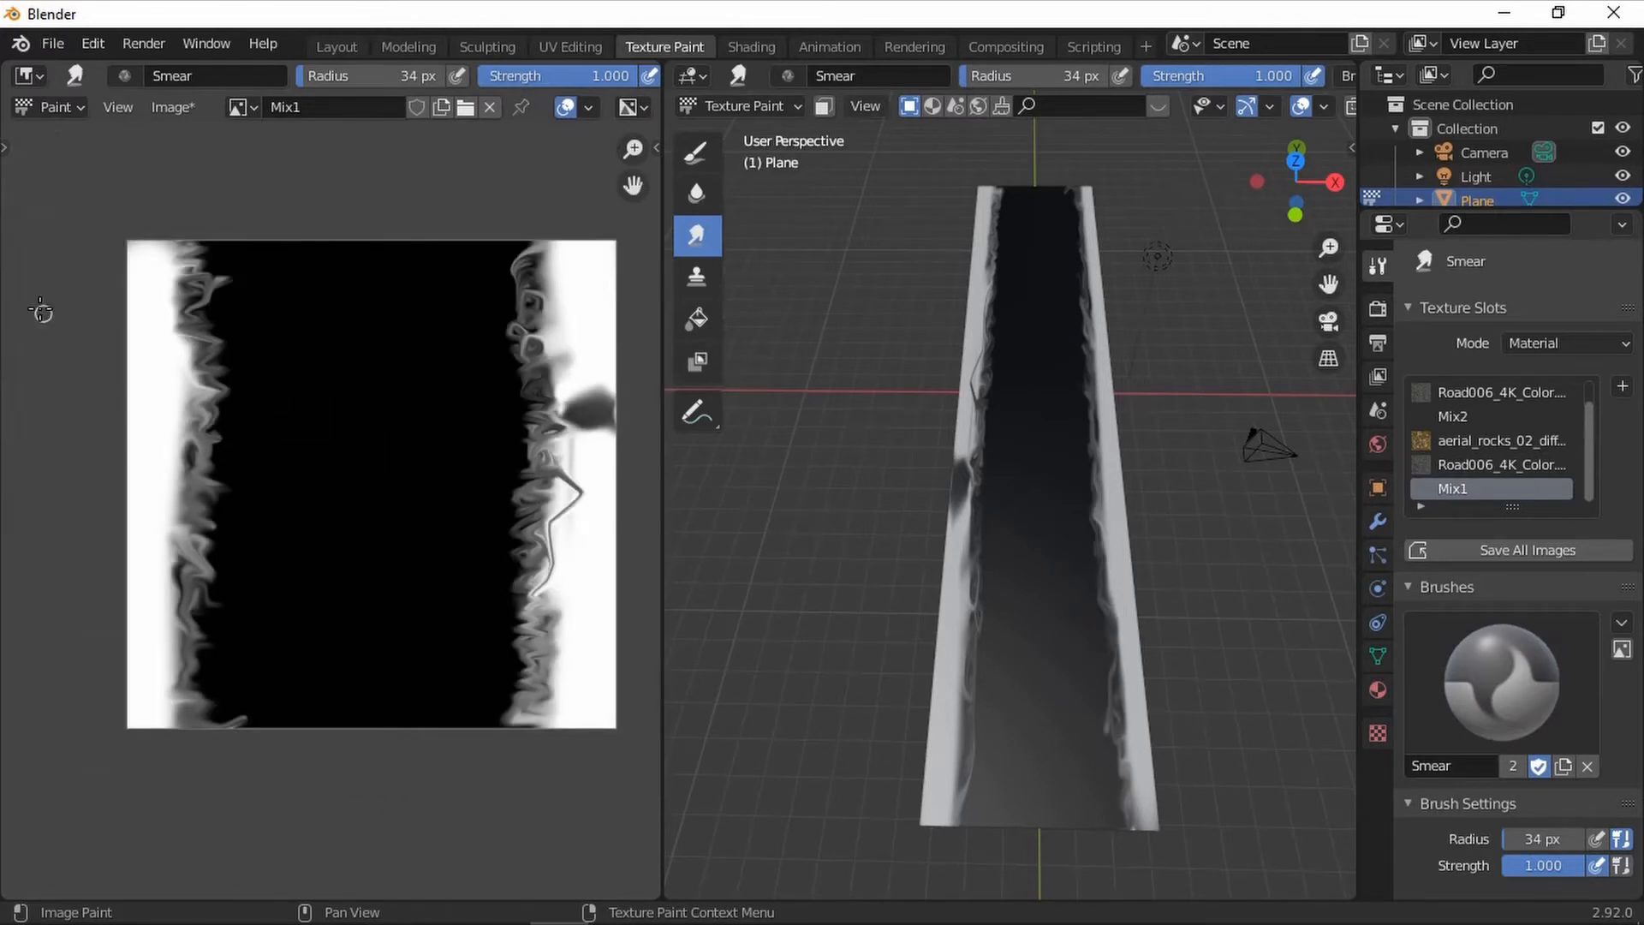
# Step: Soften the smeared edges of both strips with the Soften brush, trying radii of 70 and 231 px and settling on 141 px
pyautogui.click(33, 193)
pyautogui.press('f')
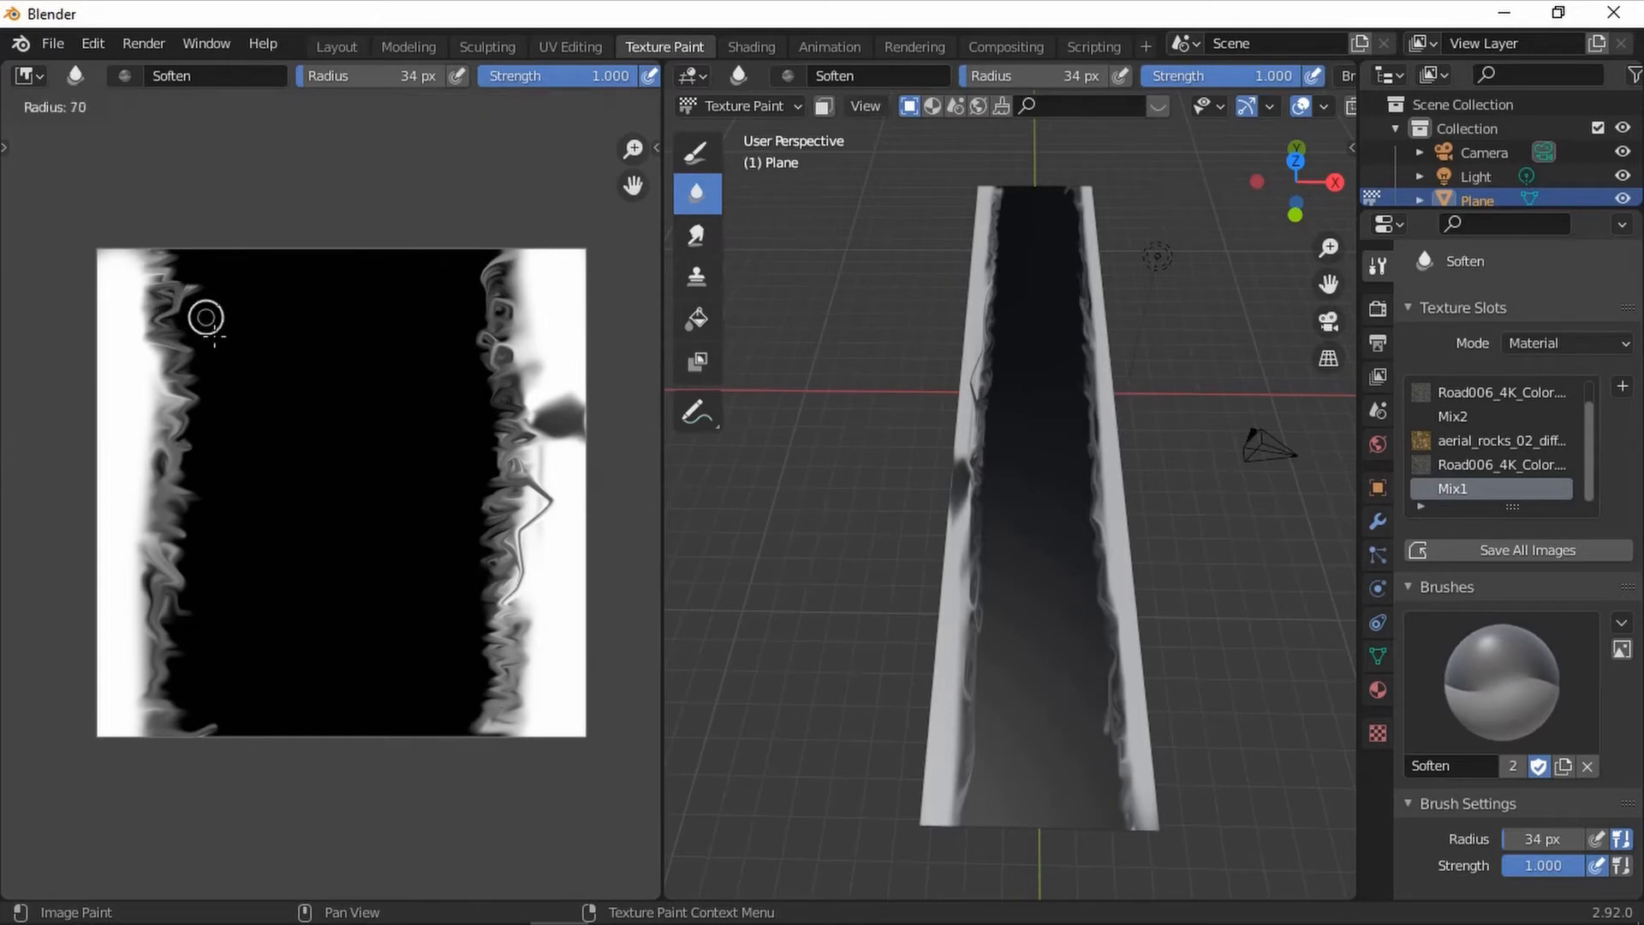
pyautogui.click(201, 310)
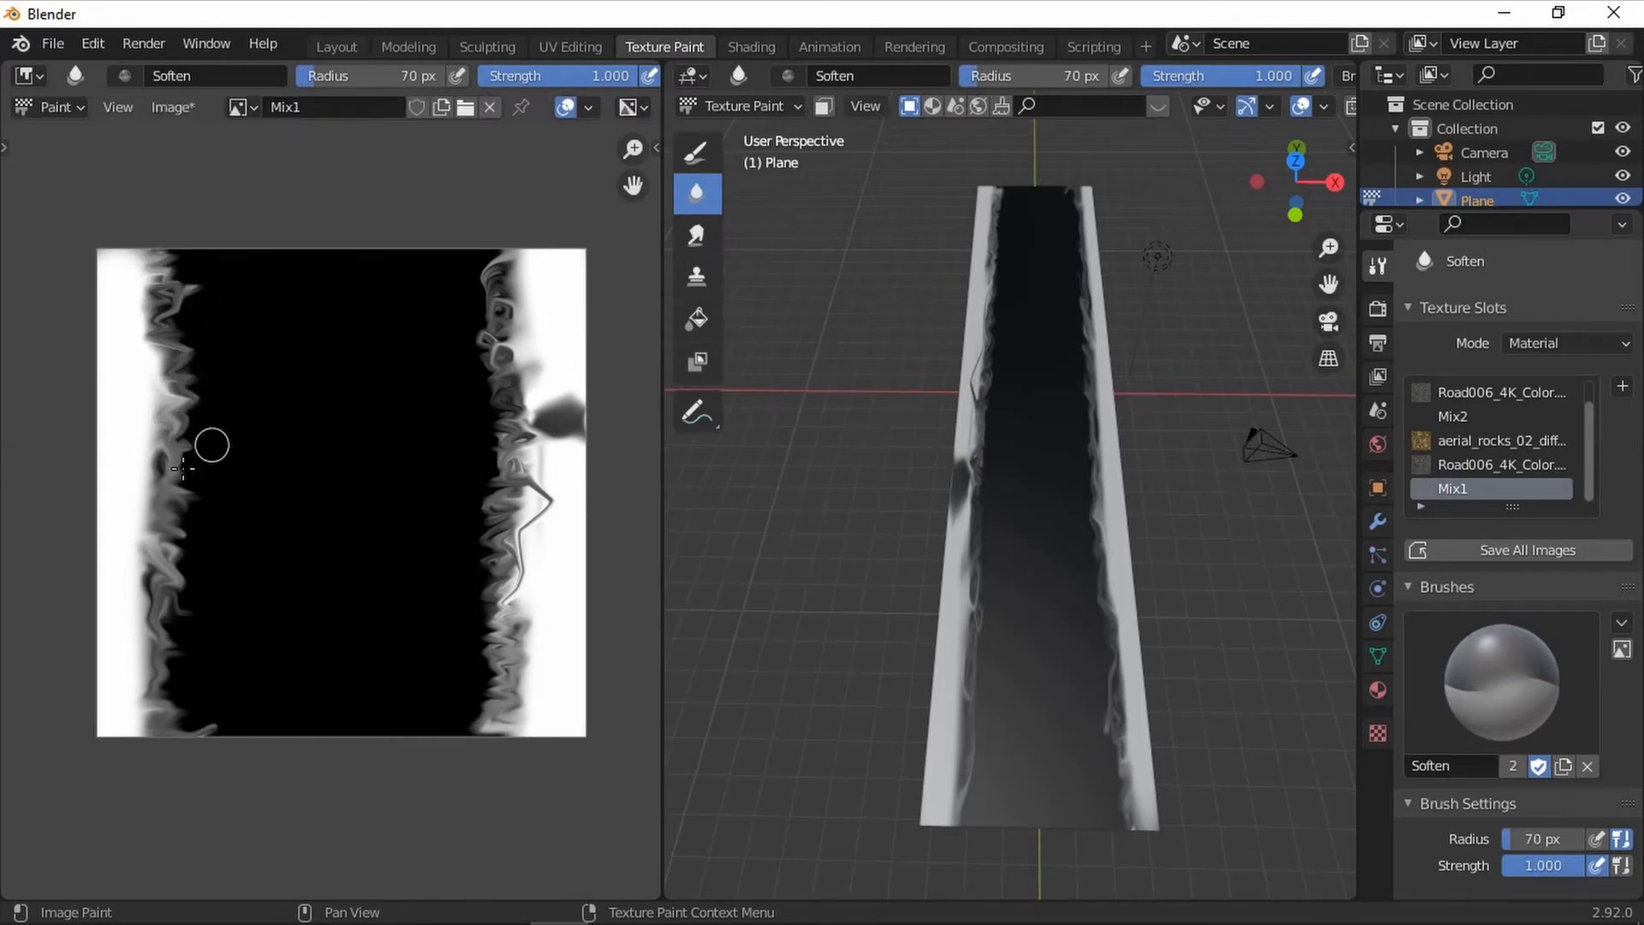
pyautogui.press('f')
pyautogui.click(172, 636)
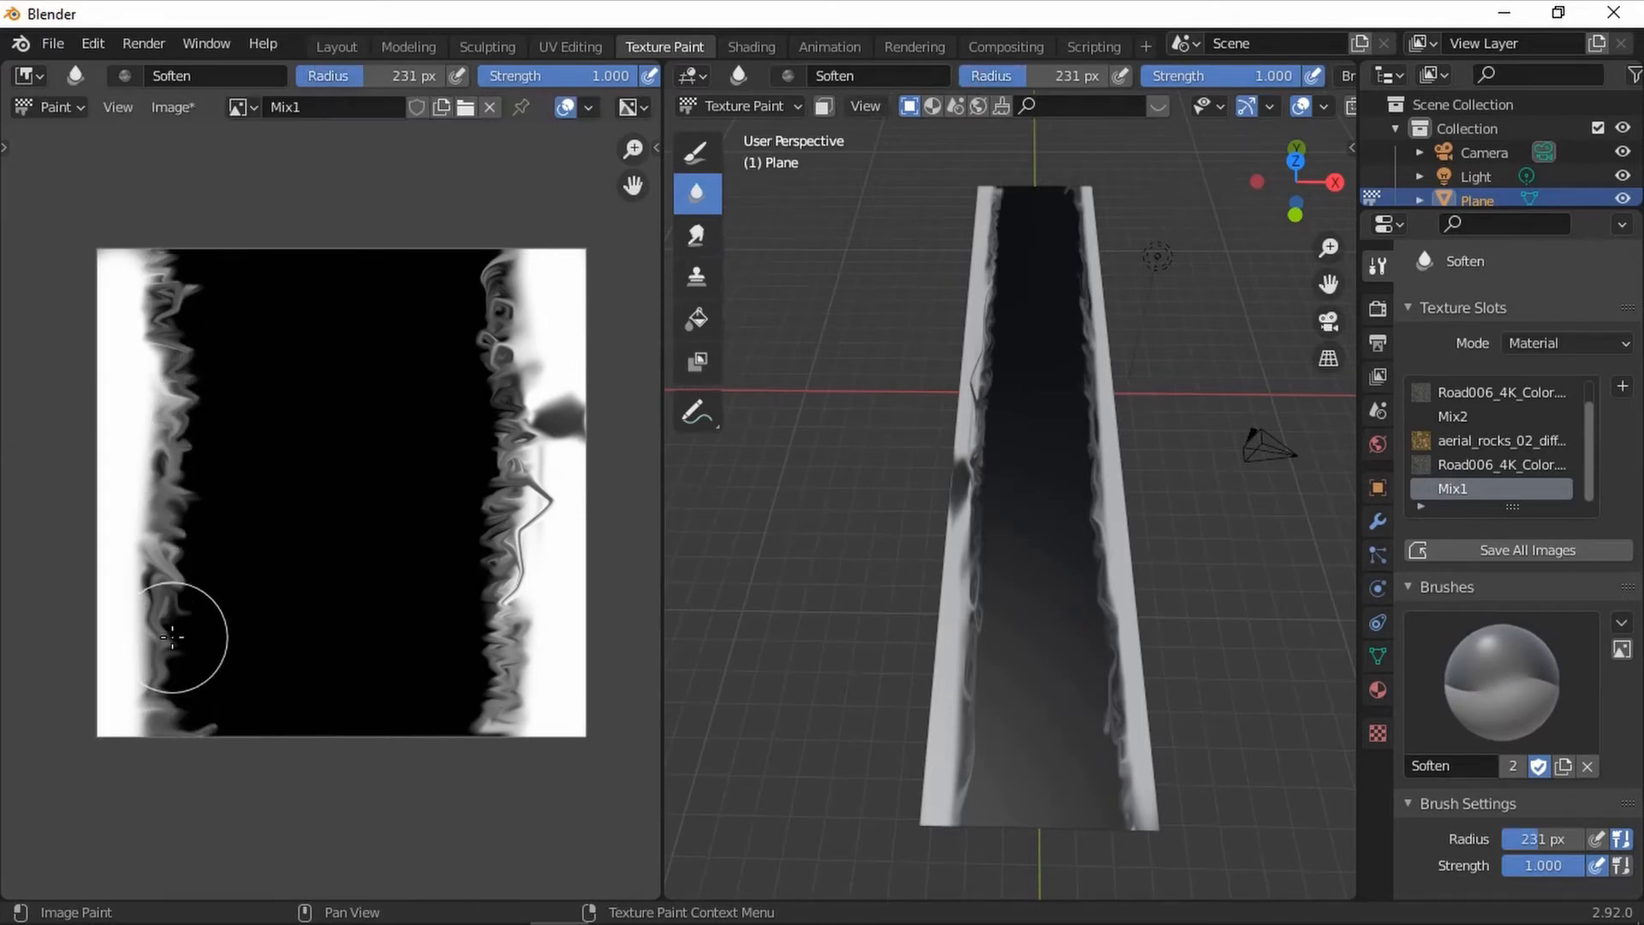
pyautogui.press('f')
pyautogui.click(507, 305)
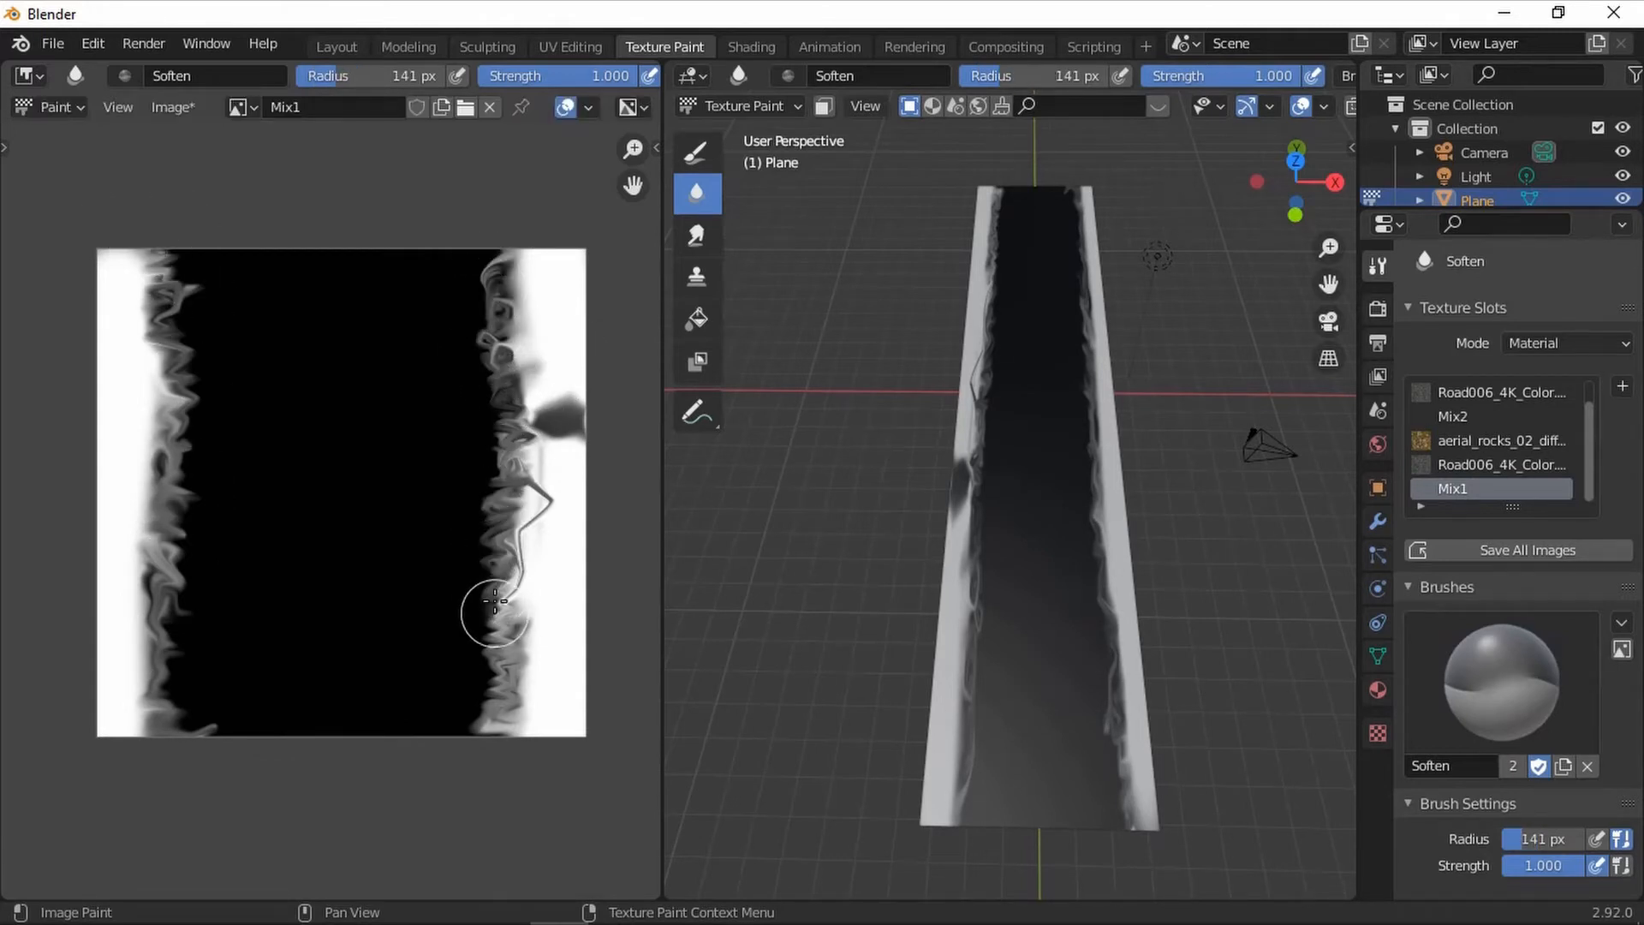
# Step: Set the Soften brush strength to 5 and soften the inner edge of the right white strip
pyautogui.click(585, 75)
pyautogui.write('5')
pyautogui.press('Return')
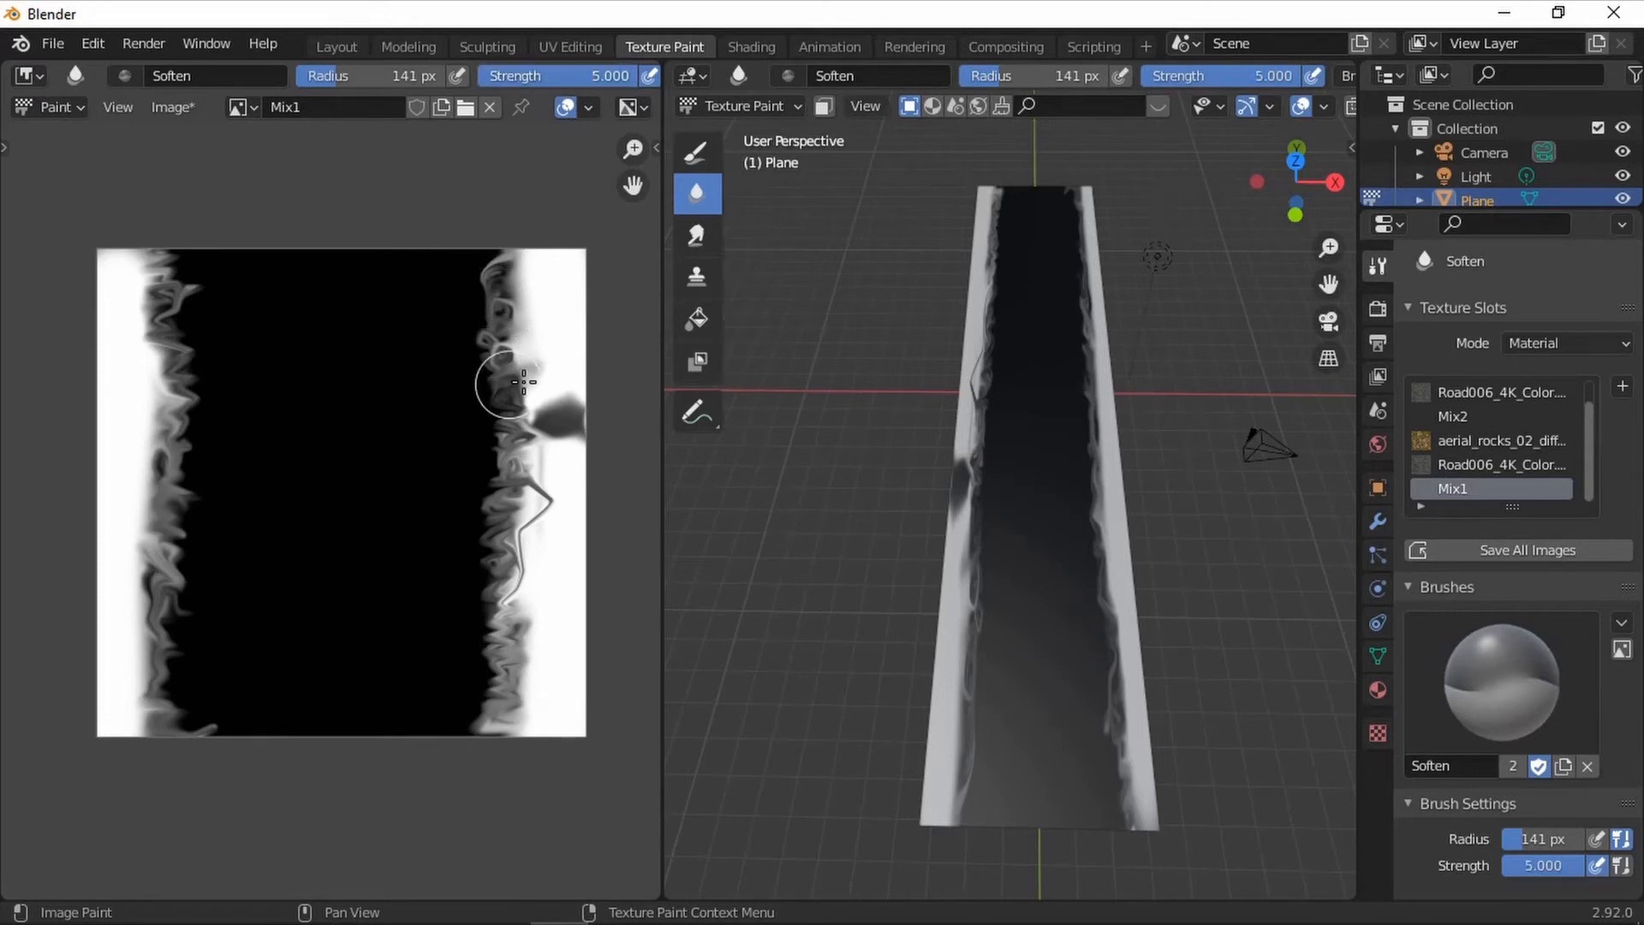
pyautogui.scroll(4, 497, 466)
pyautogui.moveTo(283, 400); pyautogui.dragTo(125, 319, button='middle')
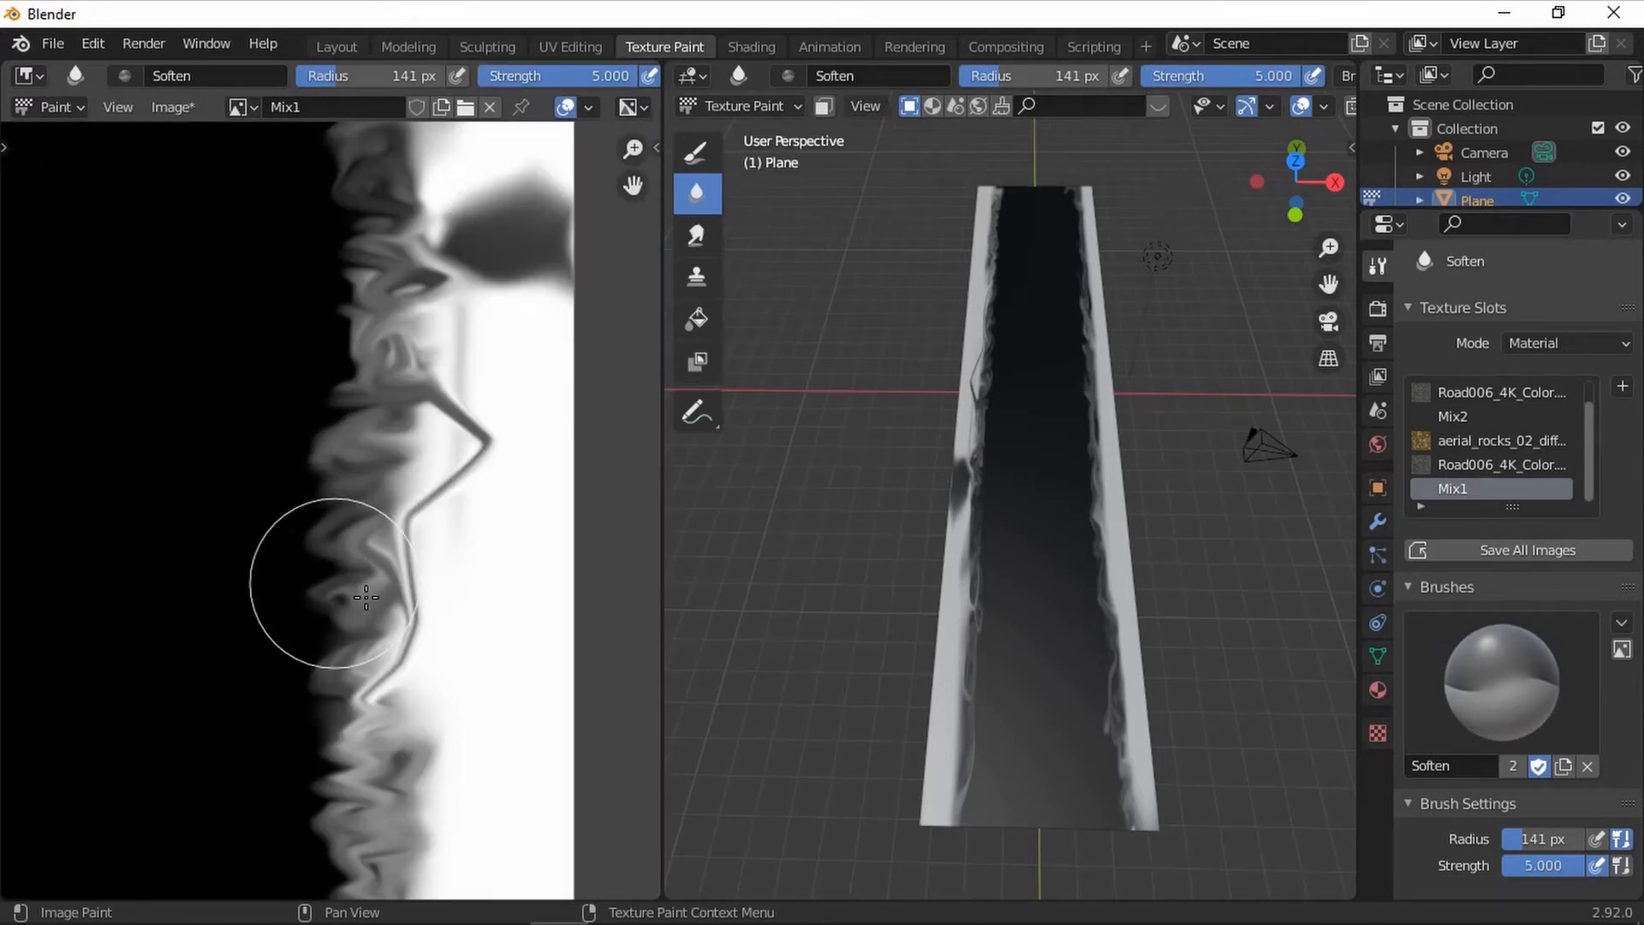
pyautogui.scroll(-5, 366, 682)
pyautogui.moveTo(362, 250); pyautogui.dragTo(467, 307, button='middle')
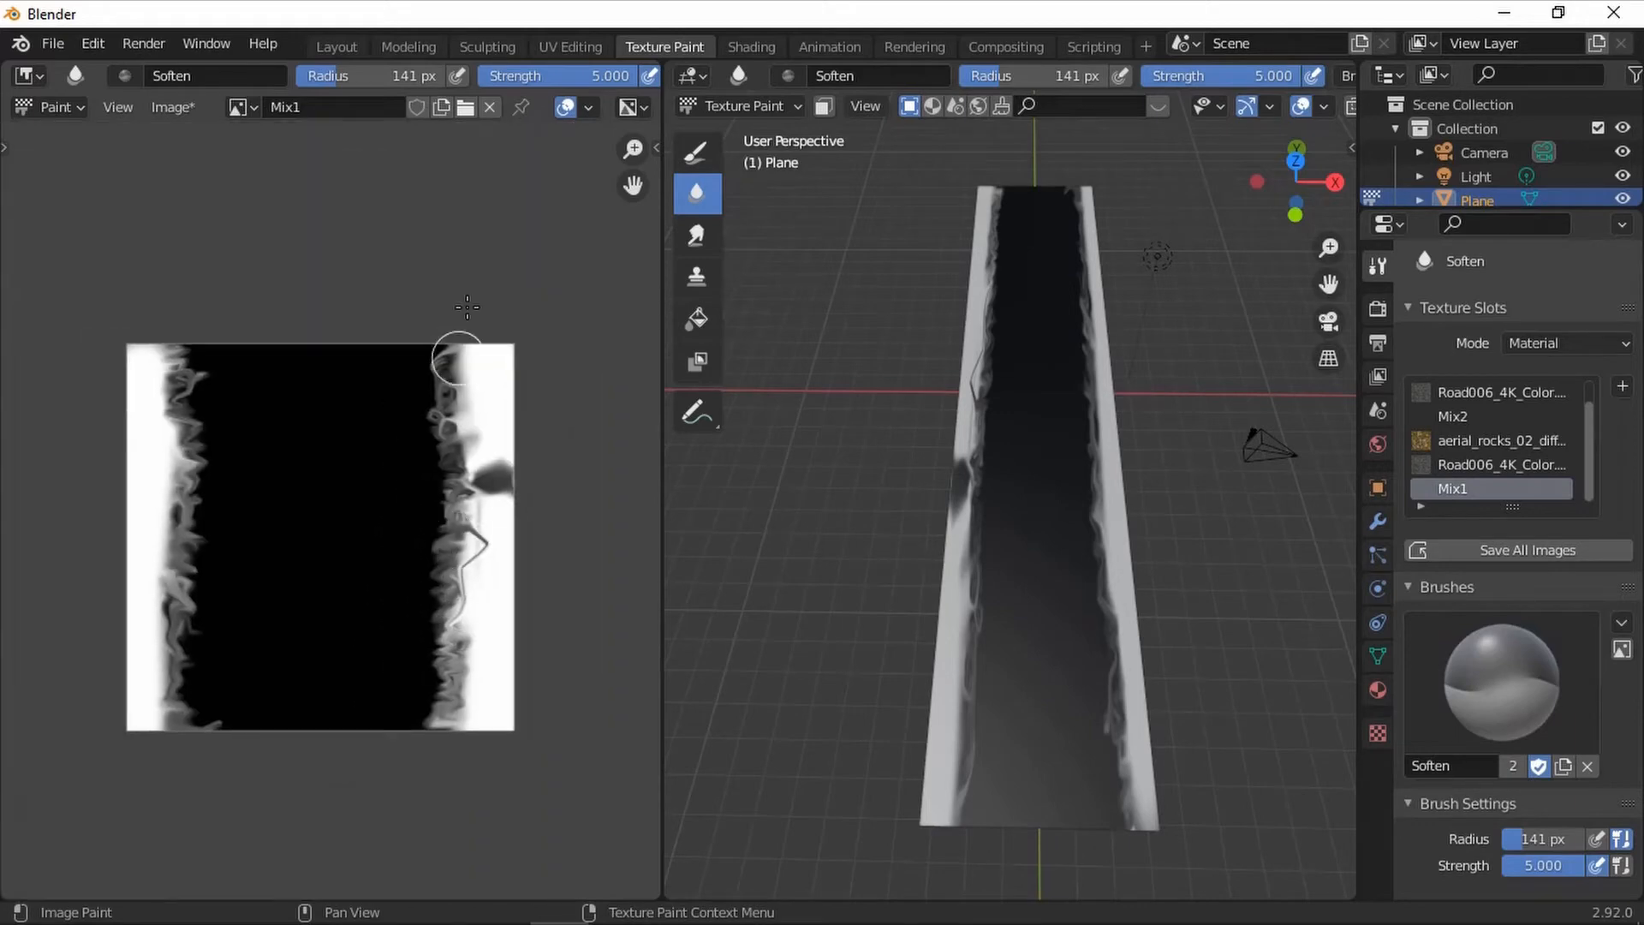
# Step: Examine the road-to-rock transition along both sides of the plane in the Shading workspace
pyautogui.click(747, 43)
pyautogui.scroll(-3, 964, 325)
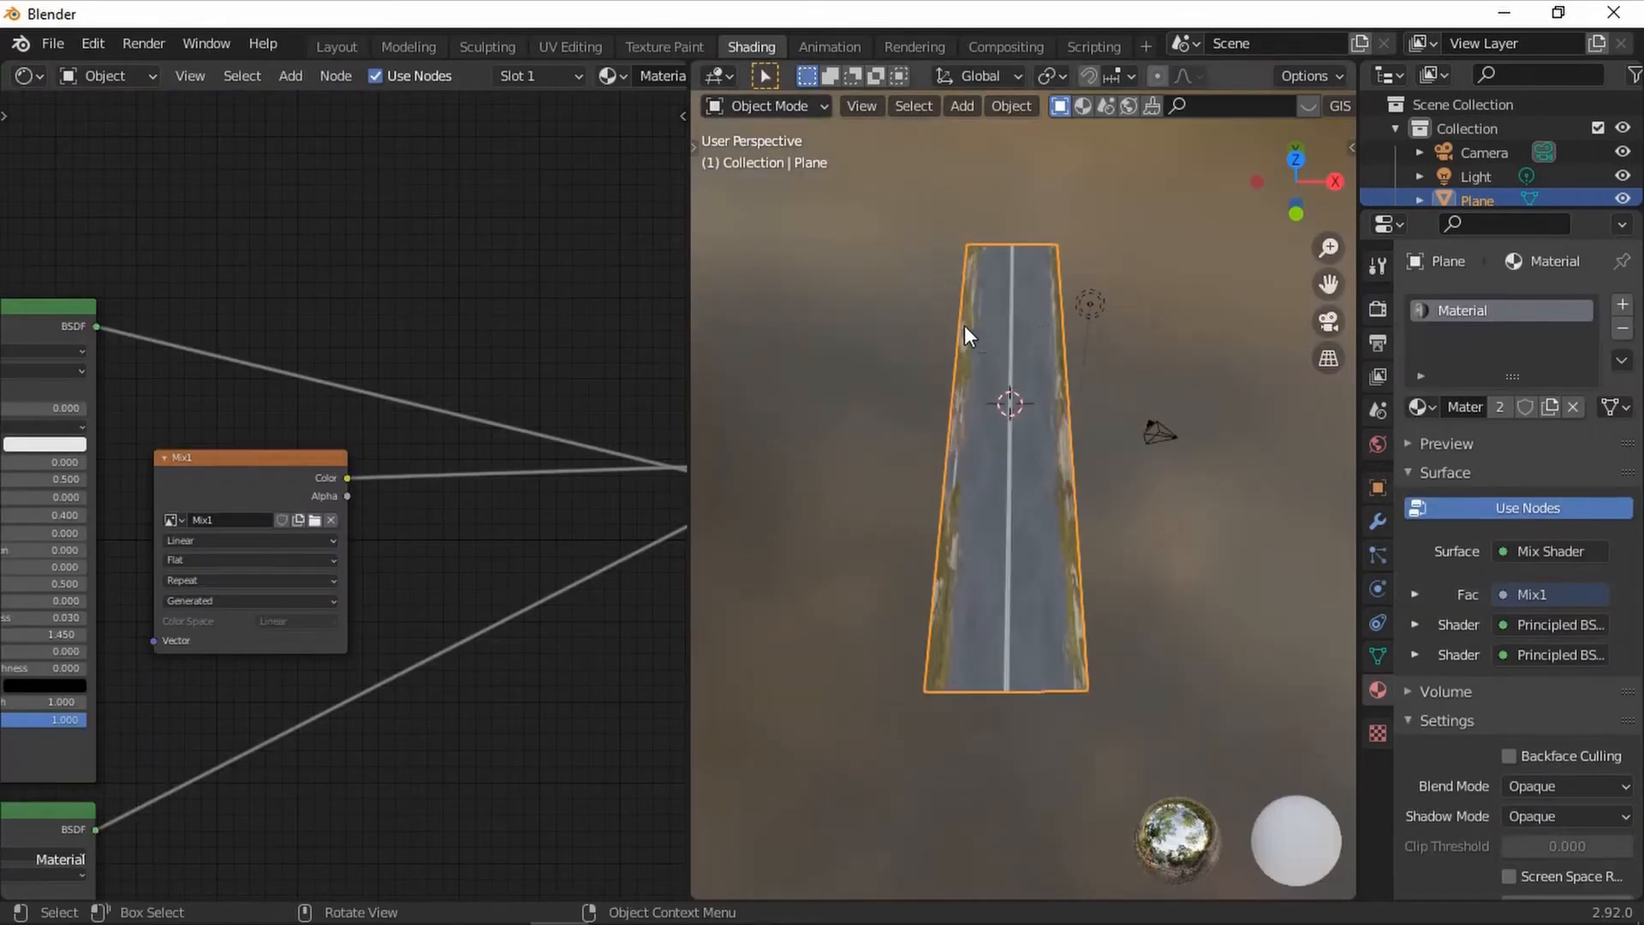
pyautogui.moveTo(1074, 402)
pyautogui.keyDown('shift'); pyautogui.mouseDown(button='middle')
pyautogui.moveTo(1041, 322)
pyautogui.moveTo(1054, 342)
pyautogui.moveTo(1064, 246)
pyautogui.moveTo(1043, 298)
pyautogui.mouseUp(button='middle'); pyautogui.keyUp('shift')
pyautogui.scroll(8, 1041, 311)
pyautogui.keyDown('shift'); pyautogui.moveTo(1047, 740); pyautogui.dragTo(1040, 672, button='middle'); pyautogui.keyUp('shift')
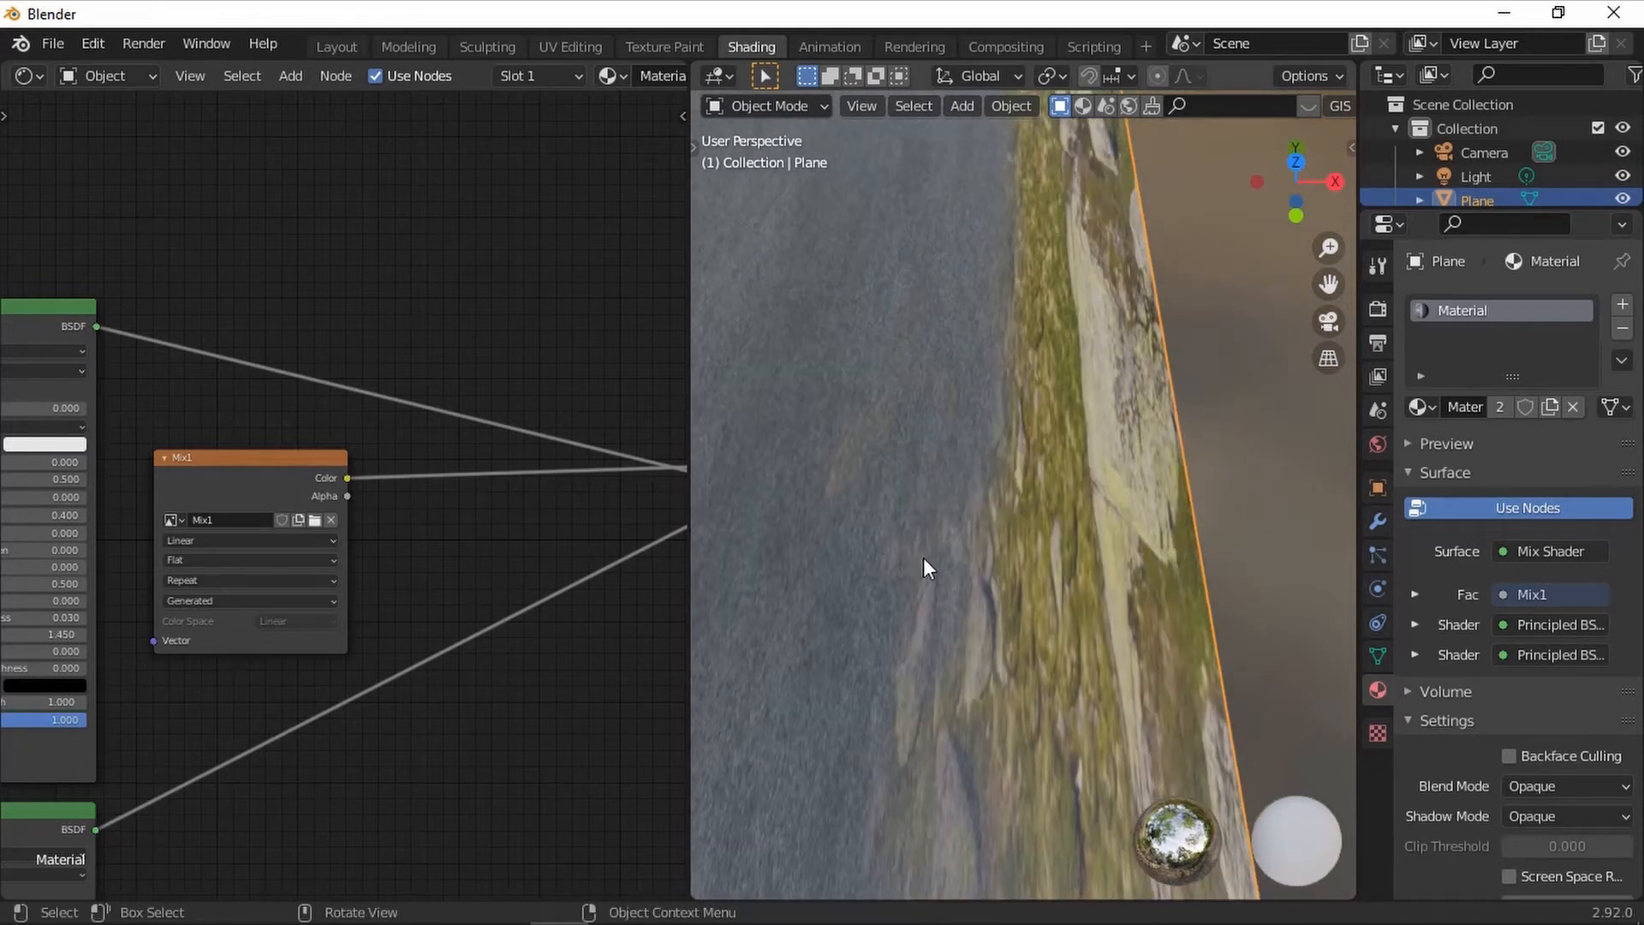
pyautogui.scroll(-3, 997, 563)
pyautogui.keyDown('shift'); pyautogui.moveTo(945, 588); pyautogui.dragTo(1011, 608, button='middle'); pyautogui.keyUp('shift')
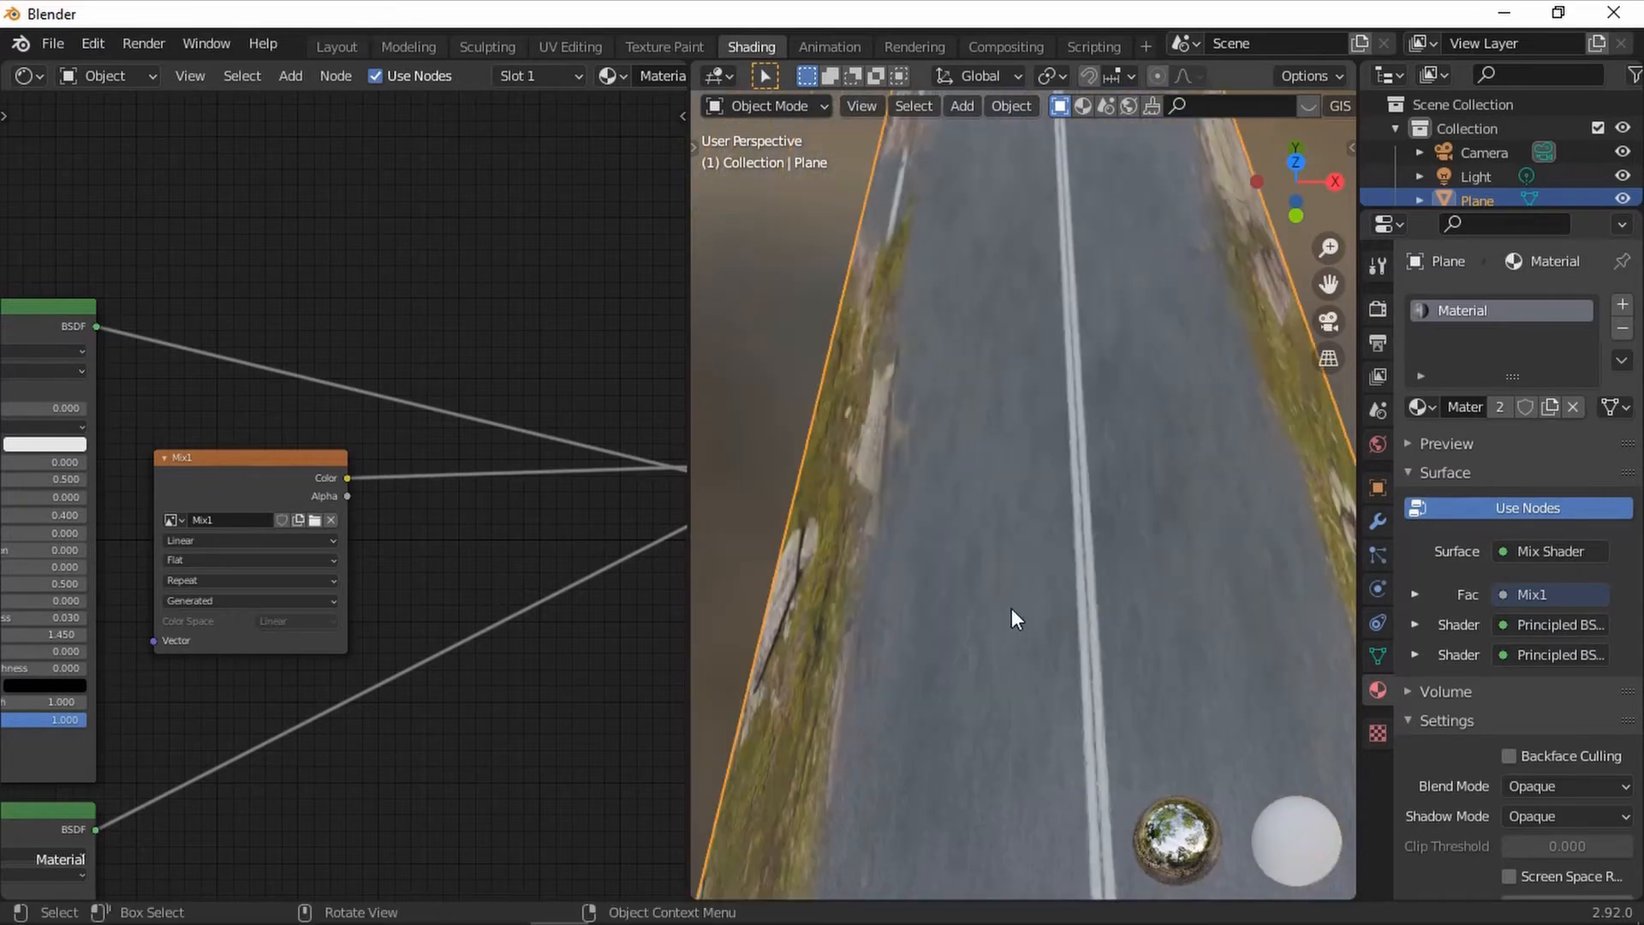
pyautogui.scroll(-4, 1011, 608)
pyautogui.keyDown('shift'); pyautogui.moveTo(973, 420); pyautogui.dragTo(992, 496, button='middle'); pyautogui.keyUp('shift')
pyautogui.scroll(1, 993, 502)
pyautogui.keyDown('shift'); pyautogui.moveTo(979, 579); pyautogui.dragTo(1013, 406, button='middle'); pyautogui.keyUp('shift')
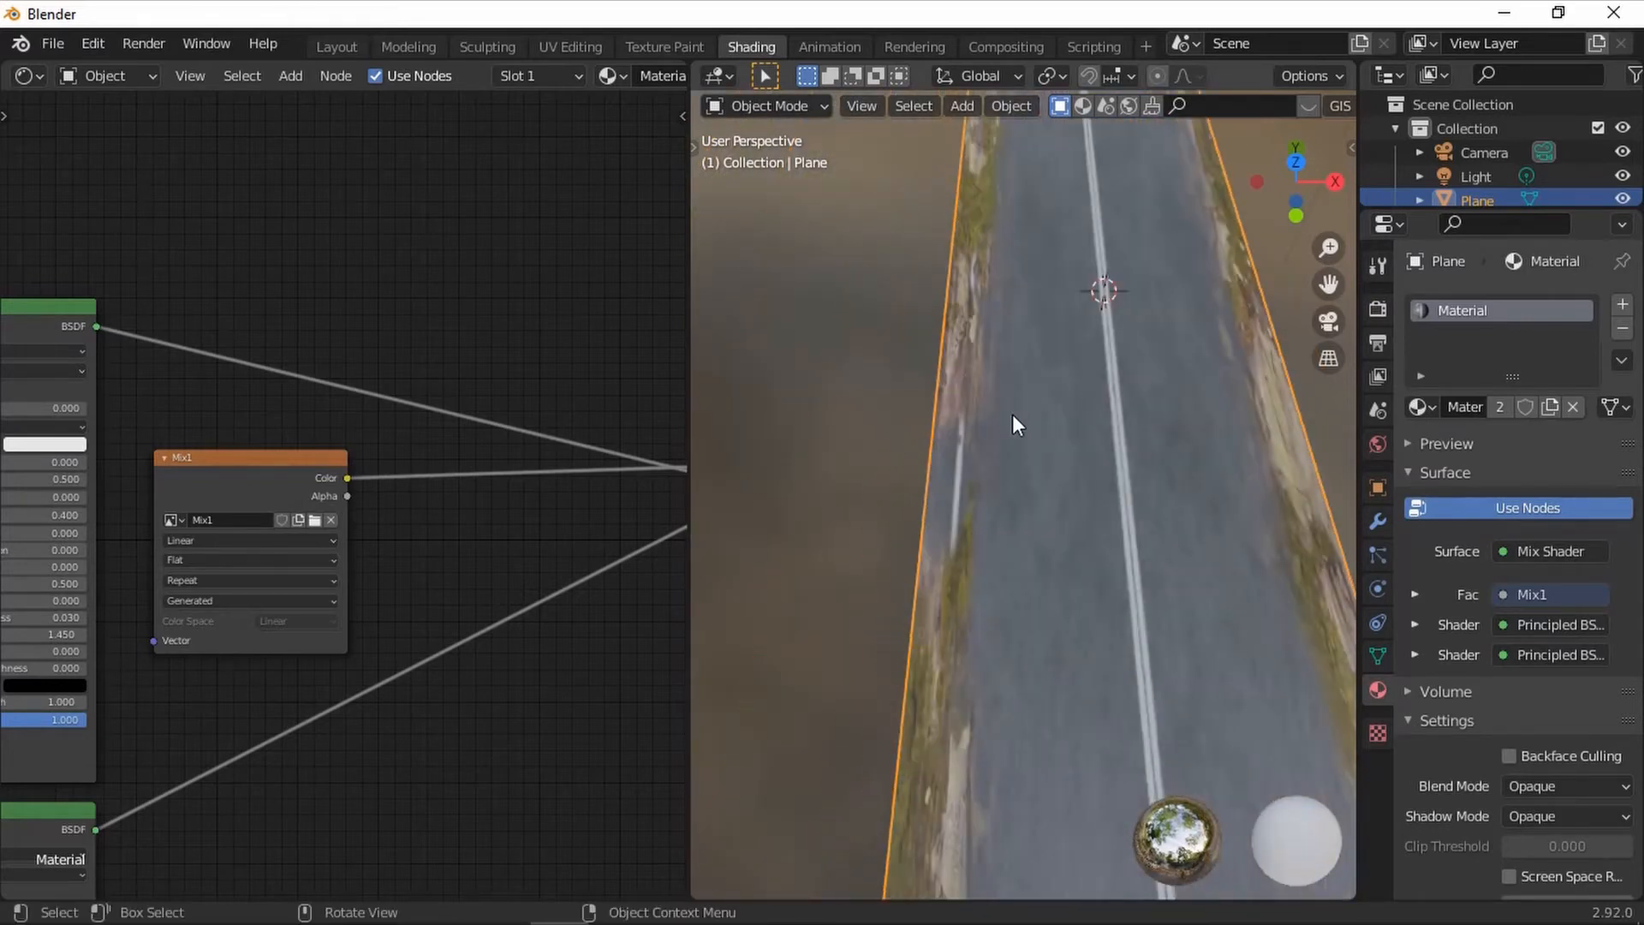
# Step: Examine the blend of road and rock at the far end of the plane and along its whole length
pyautogui.keyDown('shift'); pyautogui.moveTo(1033, 317); pyautogui.dragTo(1038, 690, button='middle'); pyautogui.keyUp('shift')
pyautogui.scroll(3, 1038, 673)
pyautogui.scroll(-2, 1038, 673)
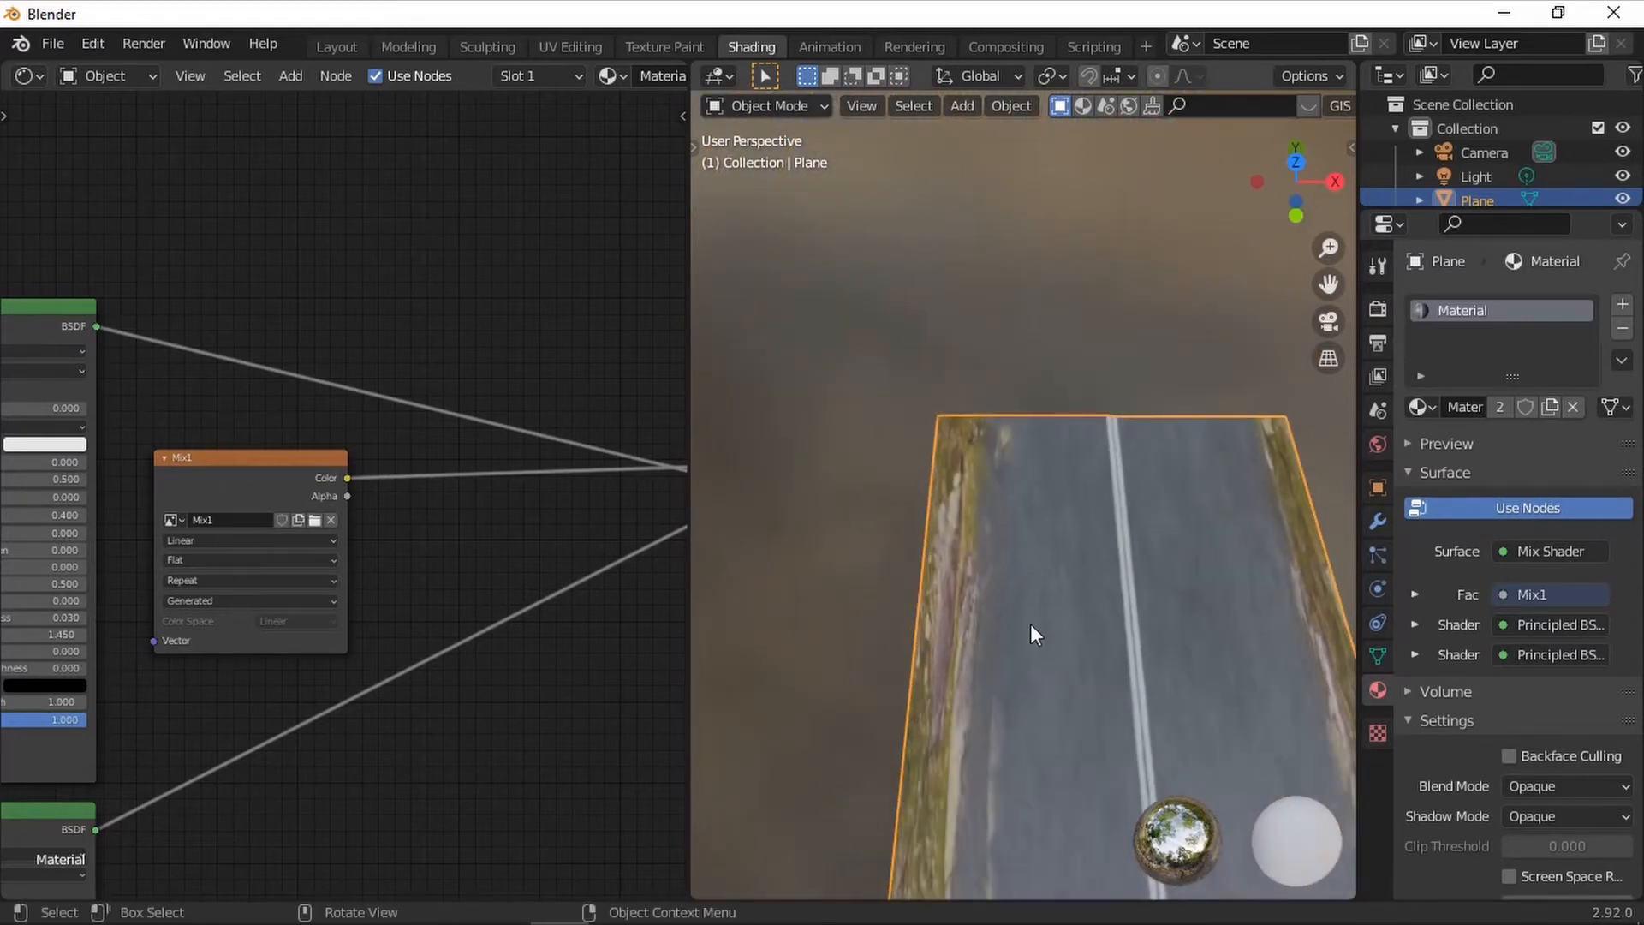
pyautogui.keyDown('shift'); pyautogui.moveTo(1031, 763); pyautogui.dragTo(929, 591, button='middle'); pyautogui.keyUp('shift')
pyautogui.scroll(-4, 1155, 353)
pyautogui.keyDown('shift'); pyautogui.moveTo(1157, 349); pyautogui.dragTo(1108, 308, button='middle'); pyautogui.keyUp('shift')
pyautogui.scroll(-3, 1128, 367)
pyautogui.click(1156, 593)
pyautogui.click(1031, 598)
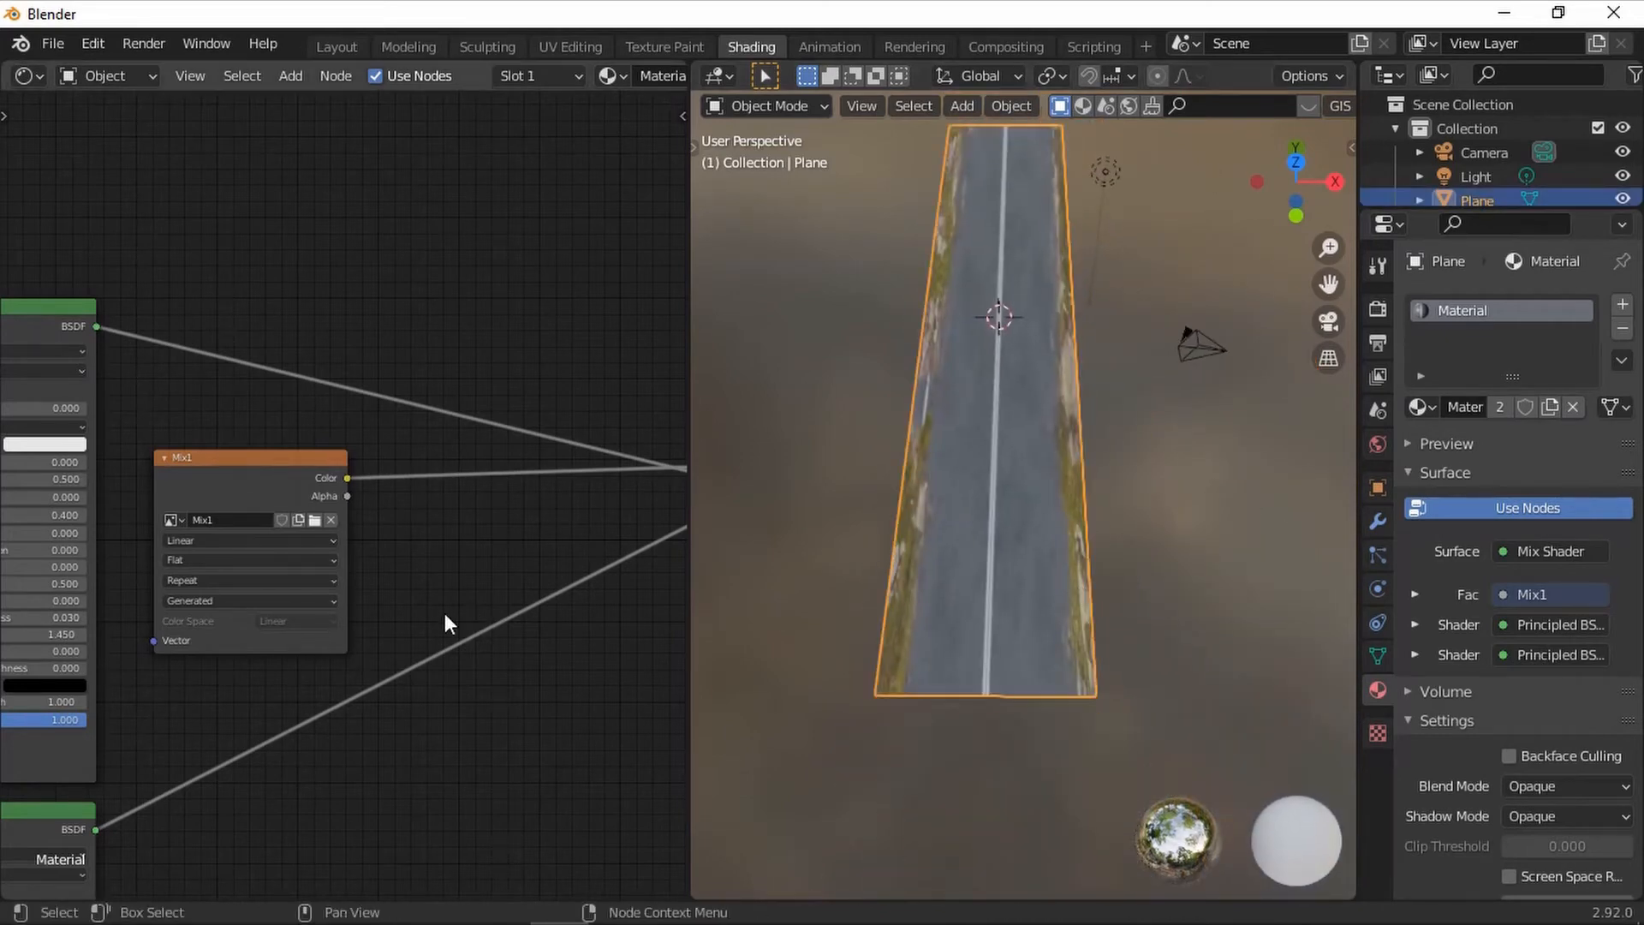
# Step: Add Texture Coordinate and Mapping nodes to the aerial_rocks_02_diff_4k.jpg image node
pyautogui.scroll(-11, 444, 613)
pyautogui.moveTo(154, 604); pyautogui.dragTo(341, 456, button='middle')
pyautogui.scroll(5, 486, 526)
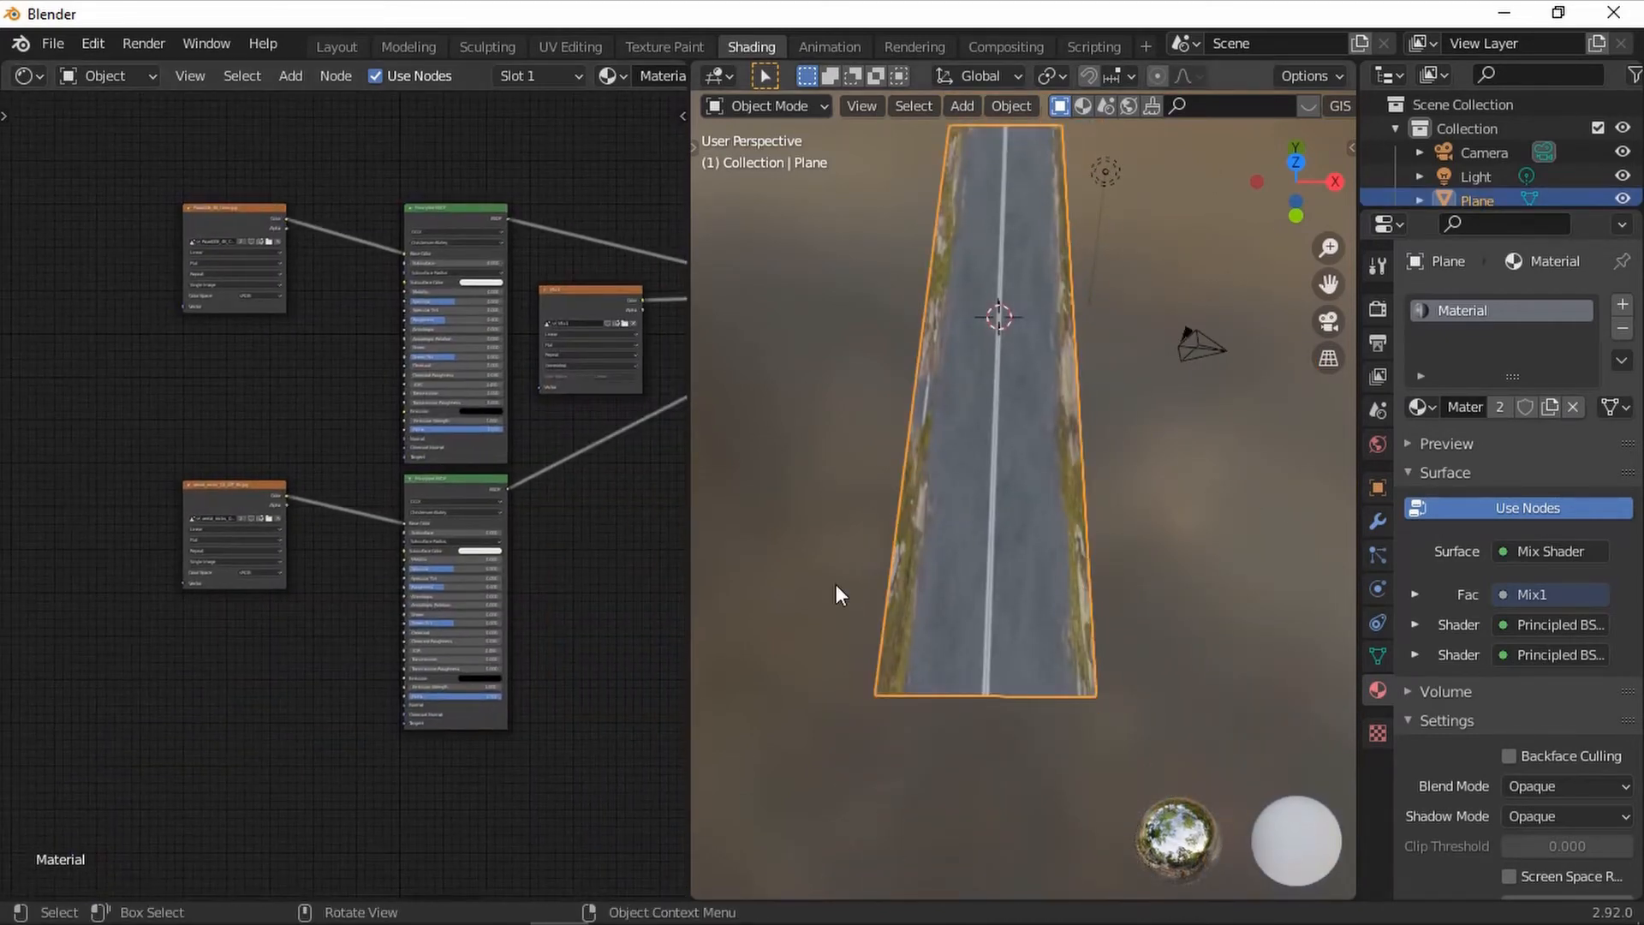
pyautogui.scroll(3, 836, 584)
pyautogui.moveTo(927, 584); pyautogui.dragTo(913, 585, button='middle')
pyautogui.scroll(5, 192, 578)
pyautogui.scroll(3, 191, 578)
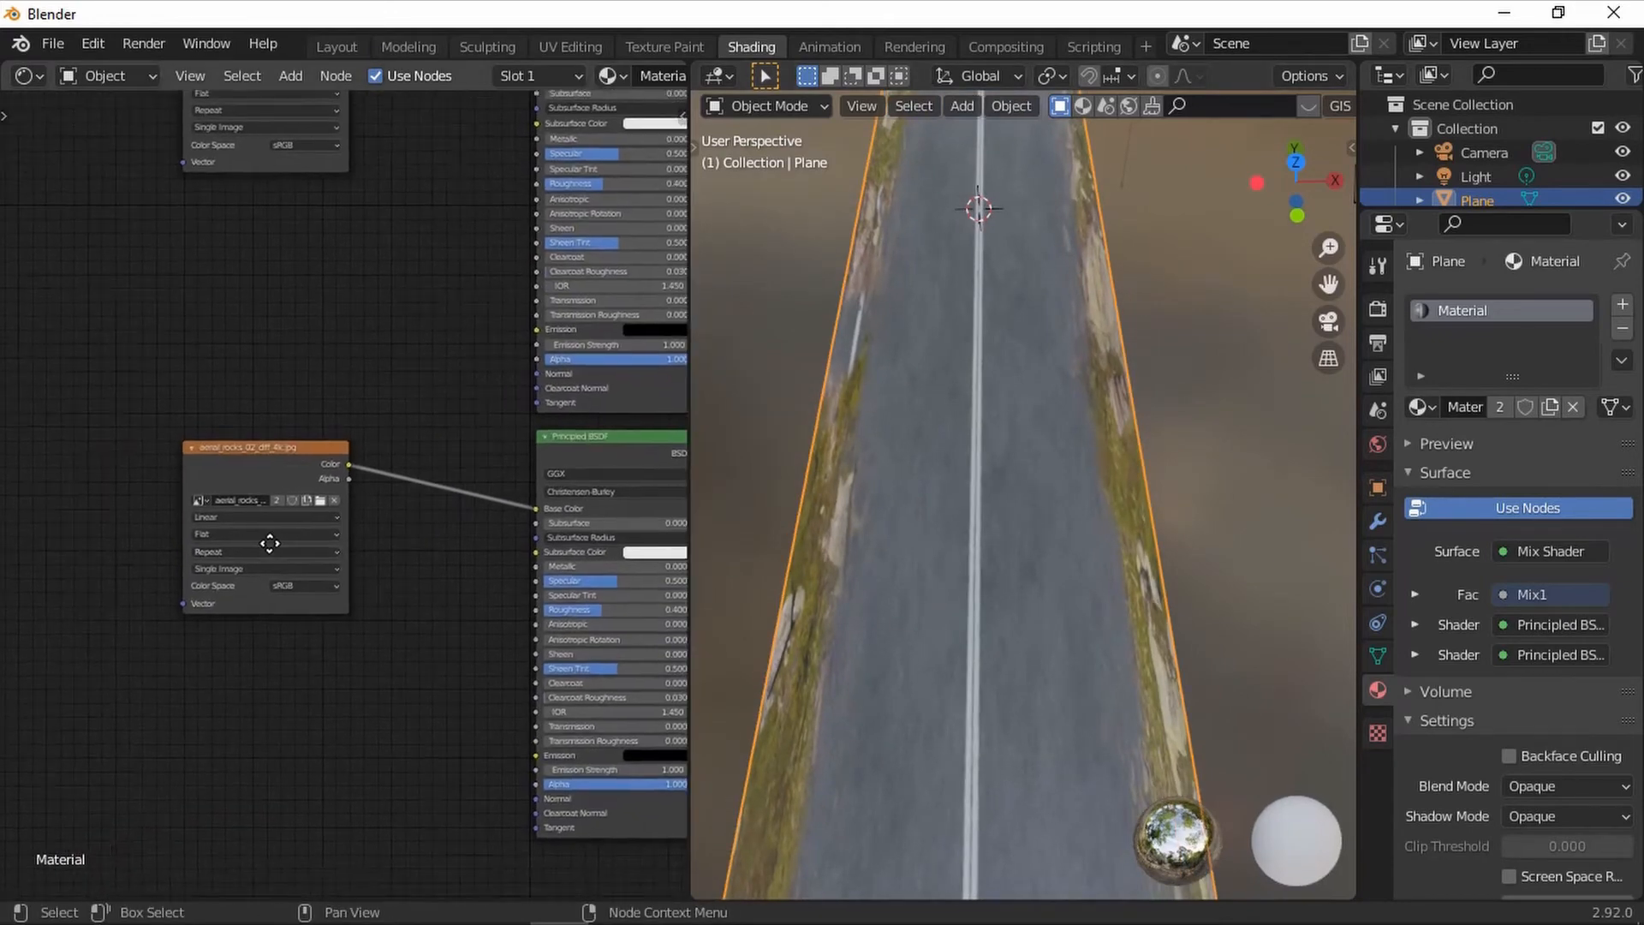
pyautogui.scroll(-2, 413, 593)
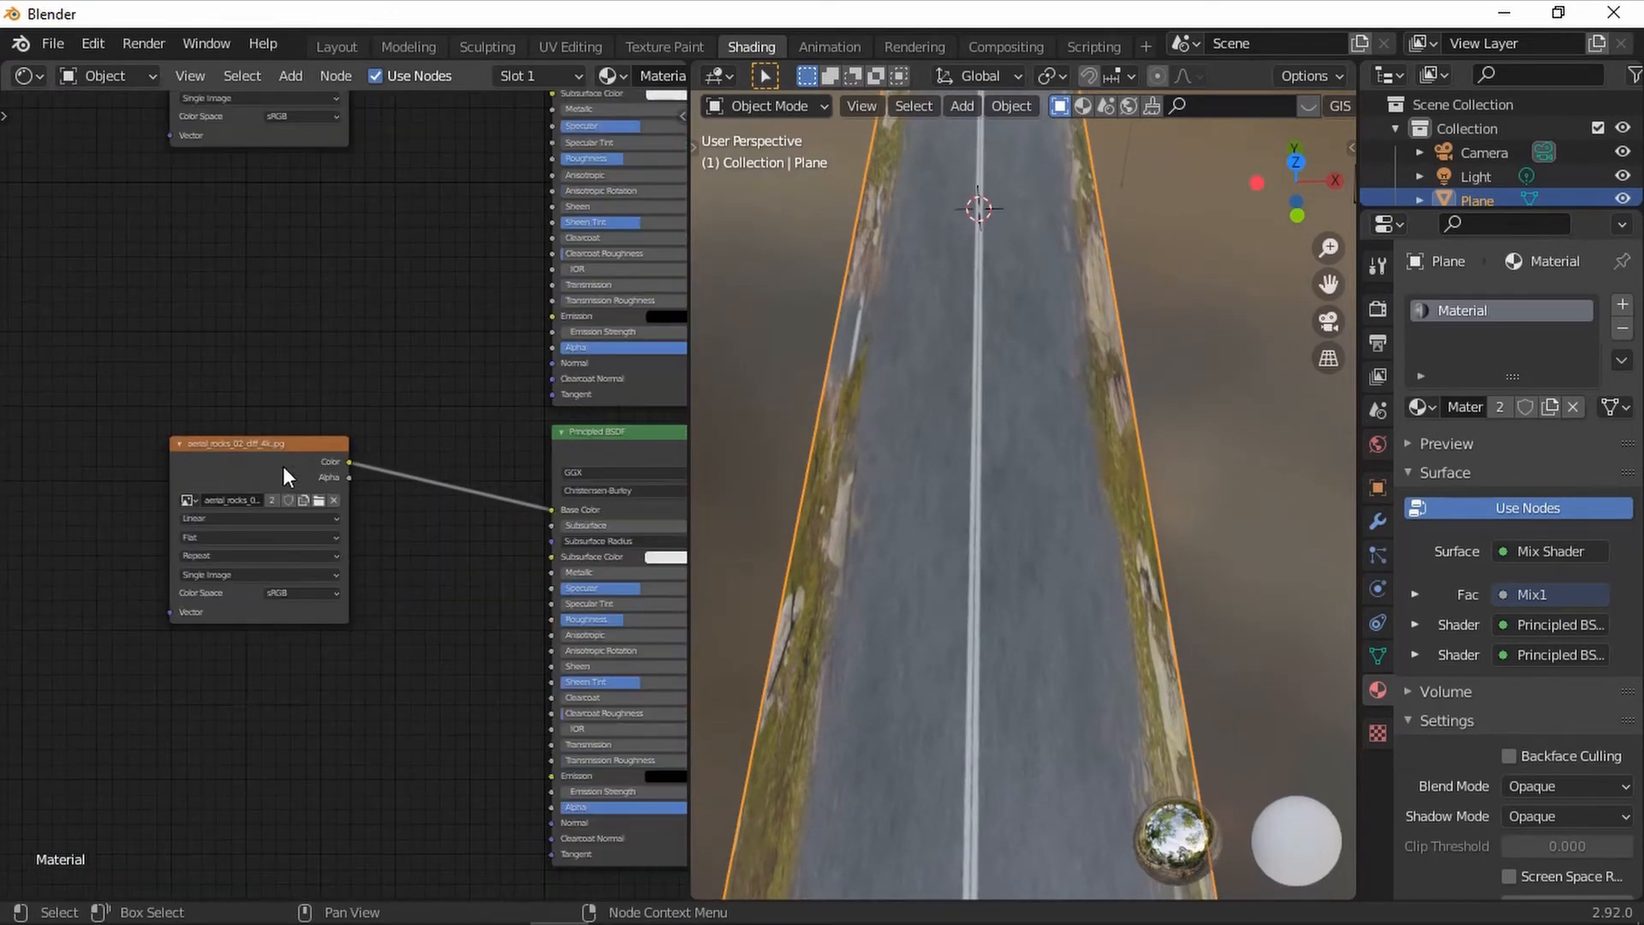
pyautogui.click(249, 455)
pyautogui.moveTo(250, 455); pyautogui.dragTo(495, 394, button='middle')
pyautogui.hotkey('ctrl', 't')
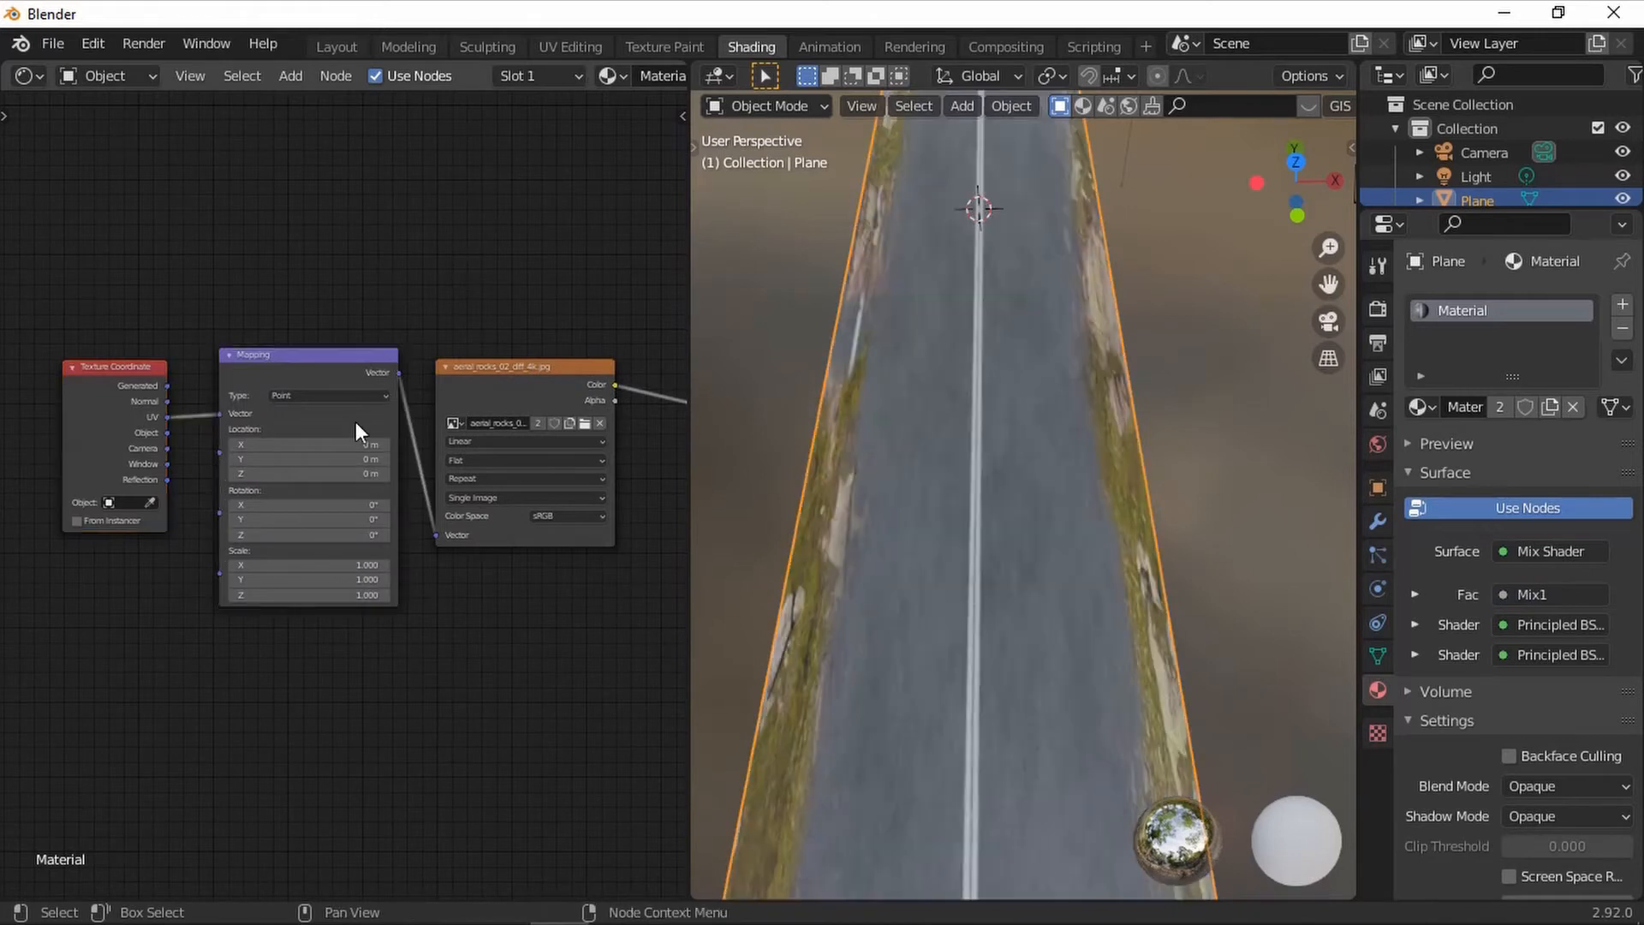
# Step: Move the new Texture Coordinate and Mapping nodes further away from the rock image node
pyautogui.moveTo(357, 421); pyautogui.dragTo(493, 470, button='middle')
pyautogui.moveTo(149, 315); pyautogui.dragTo(507, 548)
pyautogui.press('g')
pyautogui.click(428, 548)
pyautogui.click(500, 316)
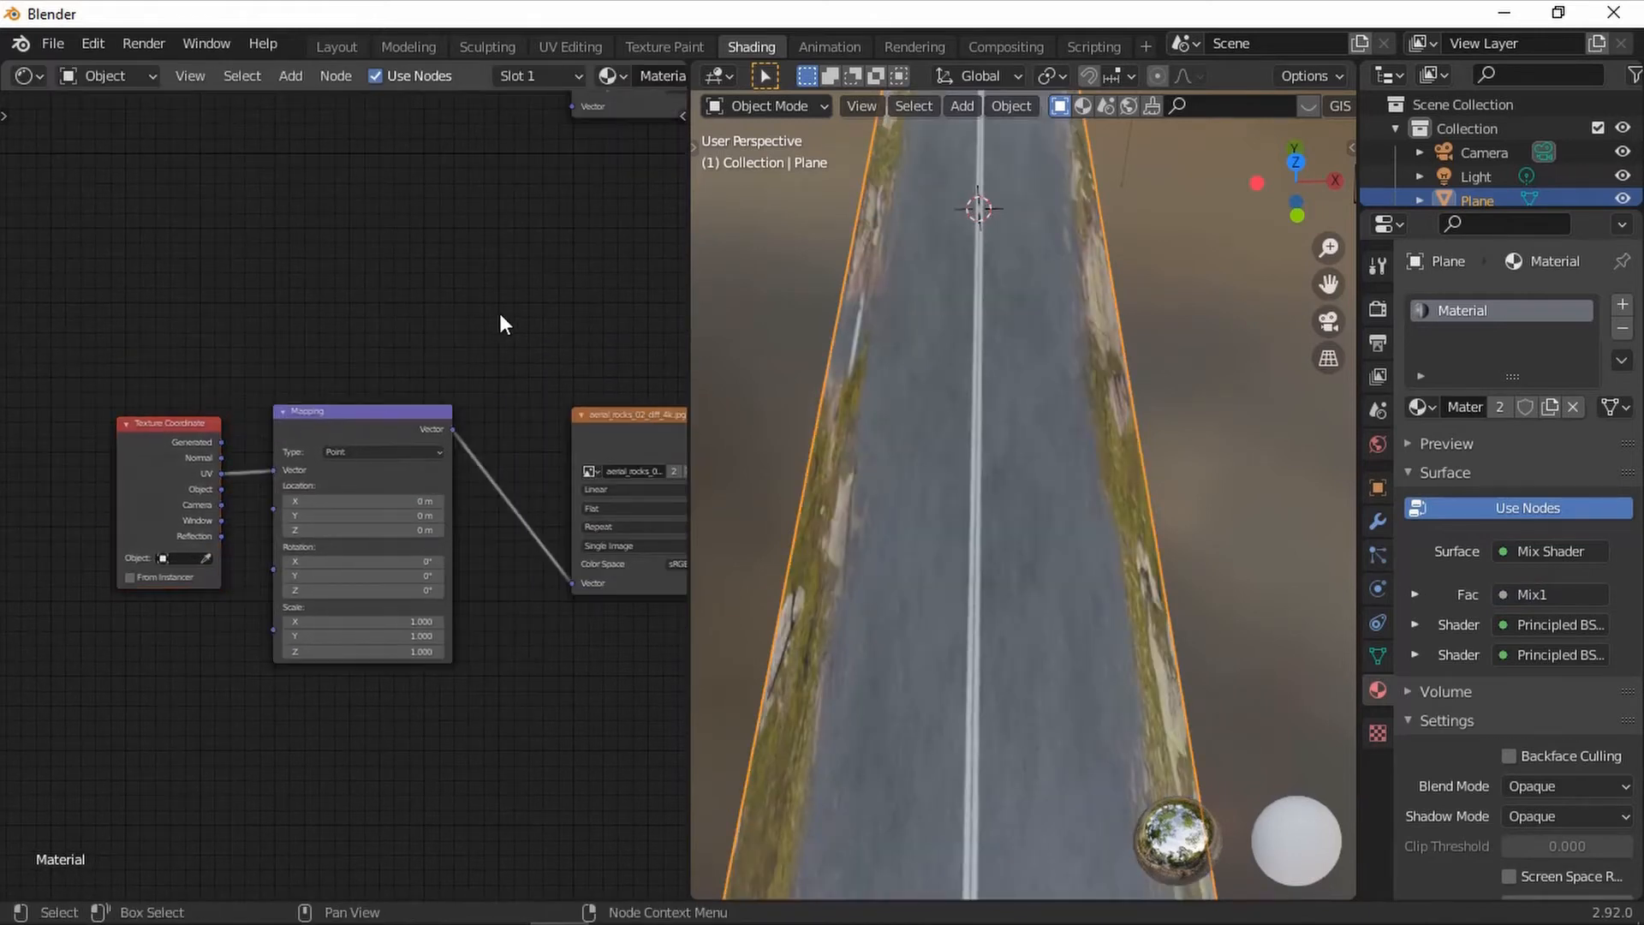
# Step: Set the Y scale of the rock texture's Mapping node to 5
pyautogui.scroll(2, 531, 608)
pyautogui.scroll(3, 418, 555)
pyautogui.moveTo(446, 562); pyautogui.dragTo(404, 459, button='middle')
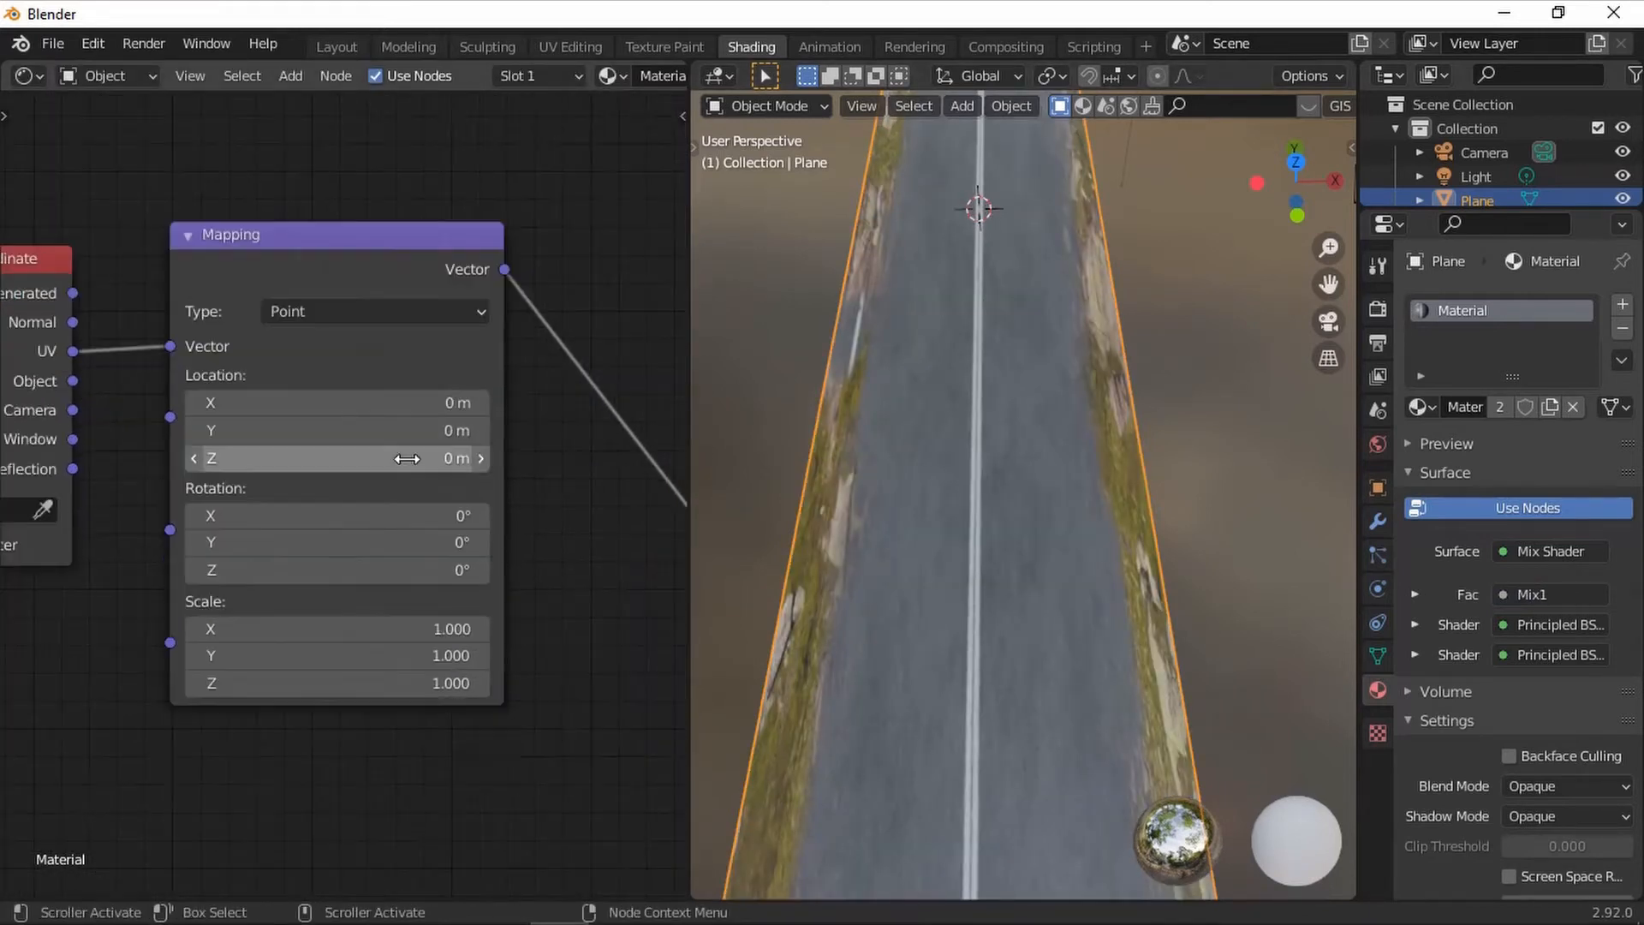
pyautogui.scroll(3, 366, 572)
pyautogui.moveTo(316, 694); pyautogui.dragTo(347, 694)
pyautogui.click(318, 693)
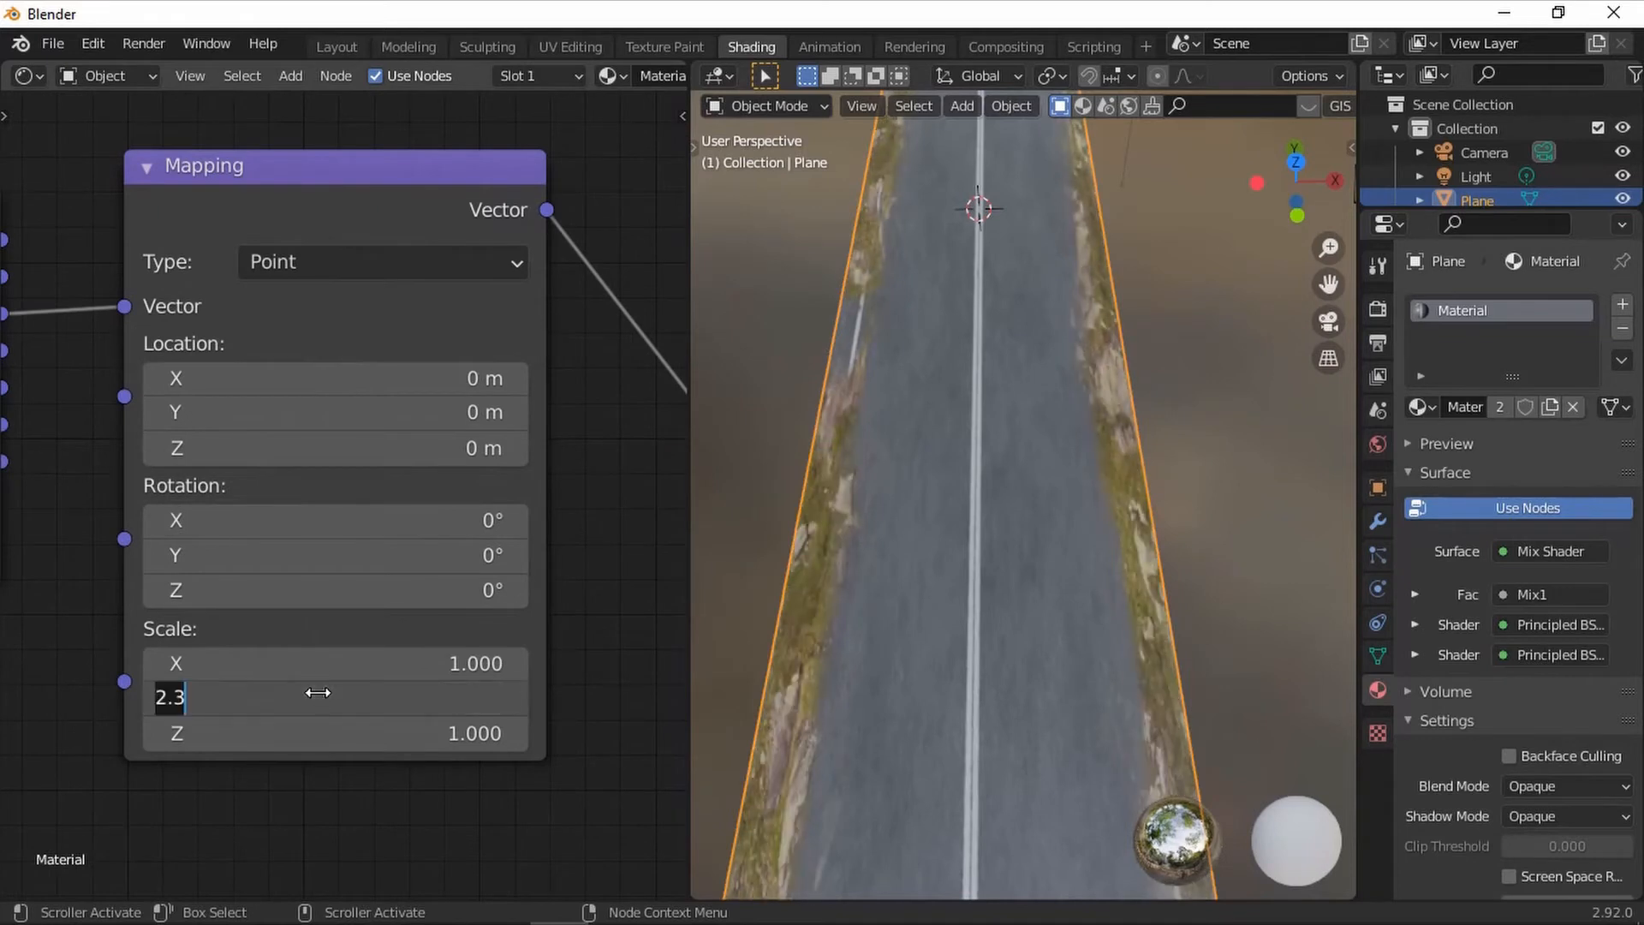
pyautogui.press('Return')
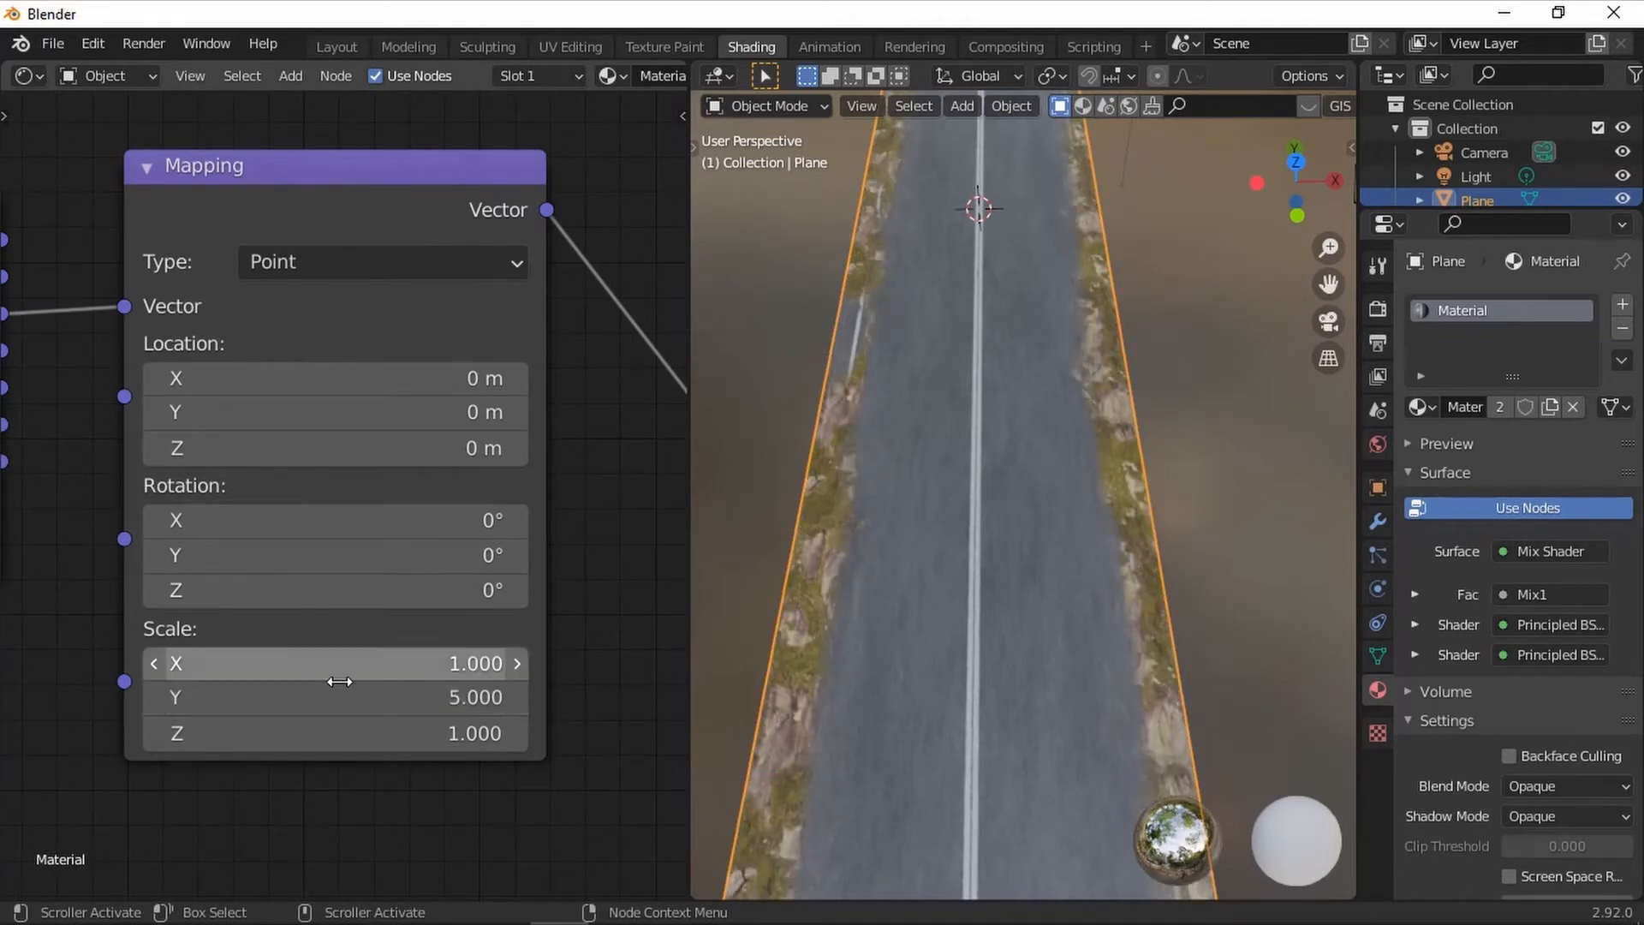
# Step: Set the X scale of the rock texture's Mapping node to 3
pyautogui.moveTo(387, 663); pyautogui.dragTo(420, 652)
pyautogui.click(390, 658)
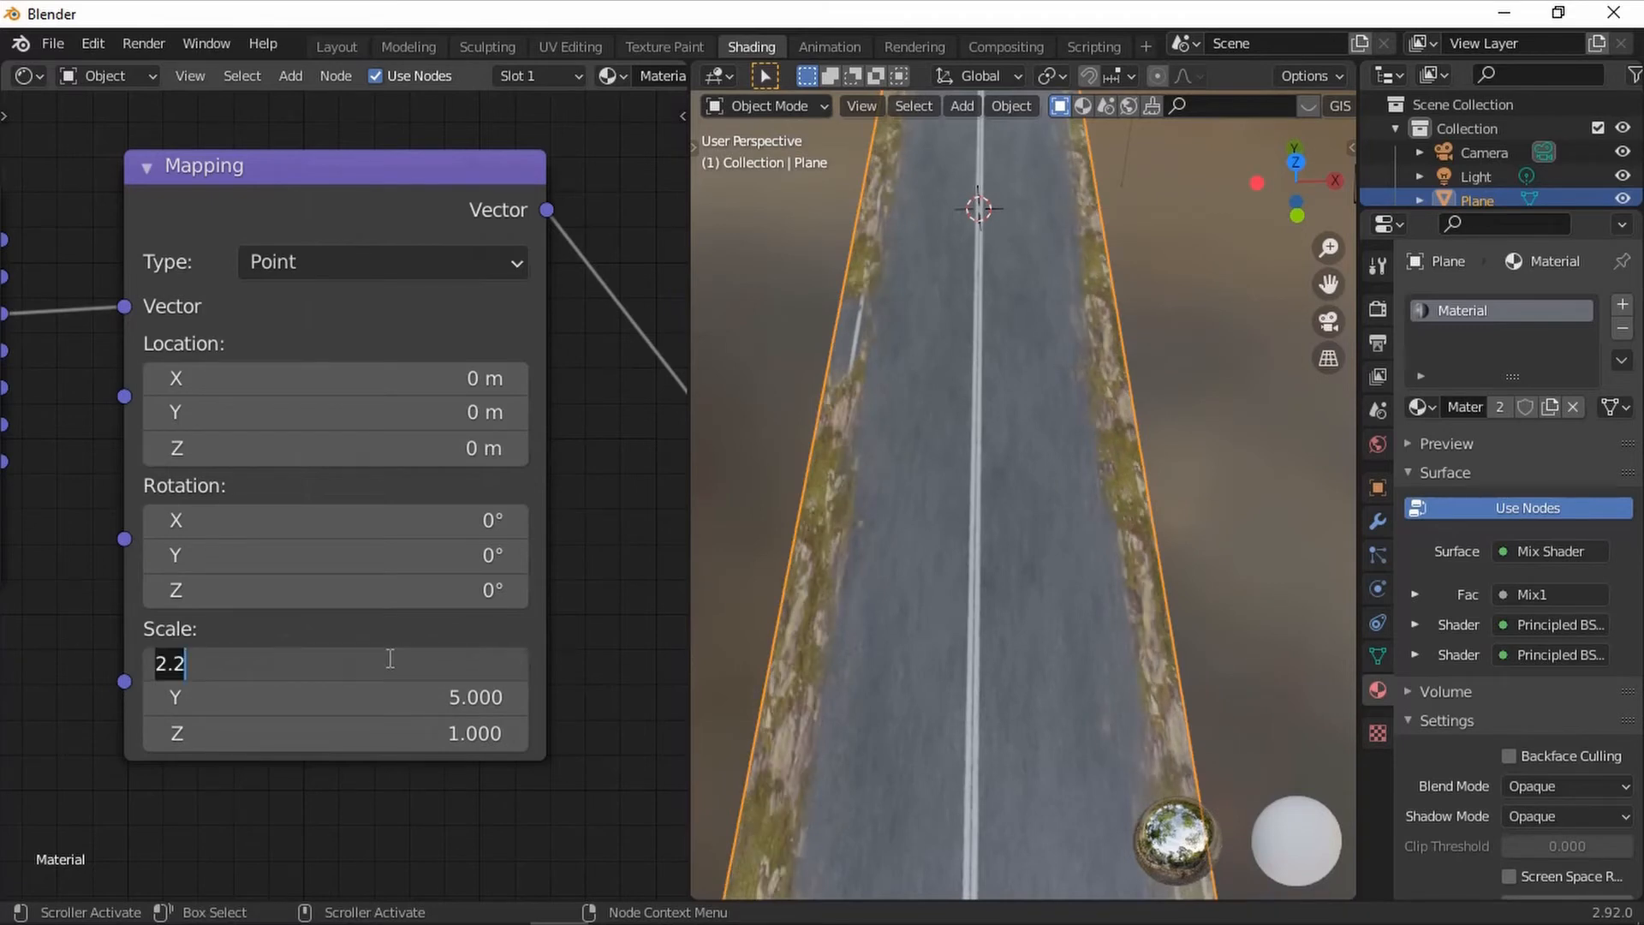
pyautogui.write('3')
pyautogui.press('Return')
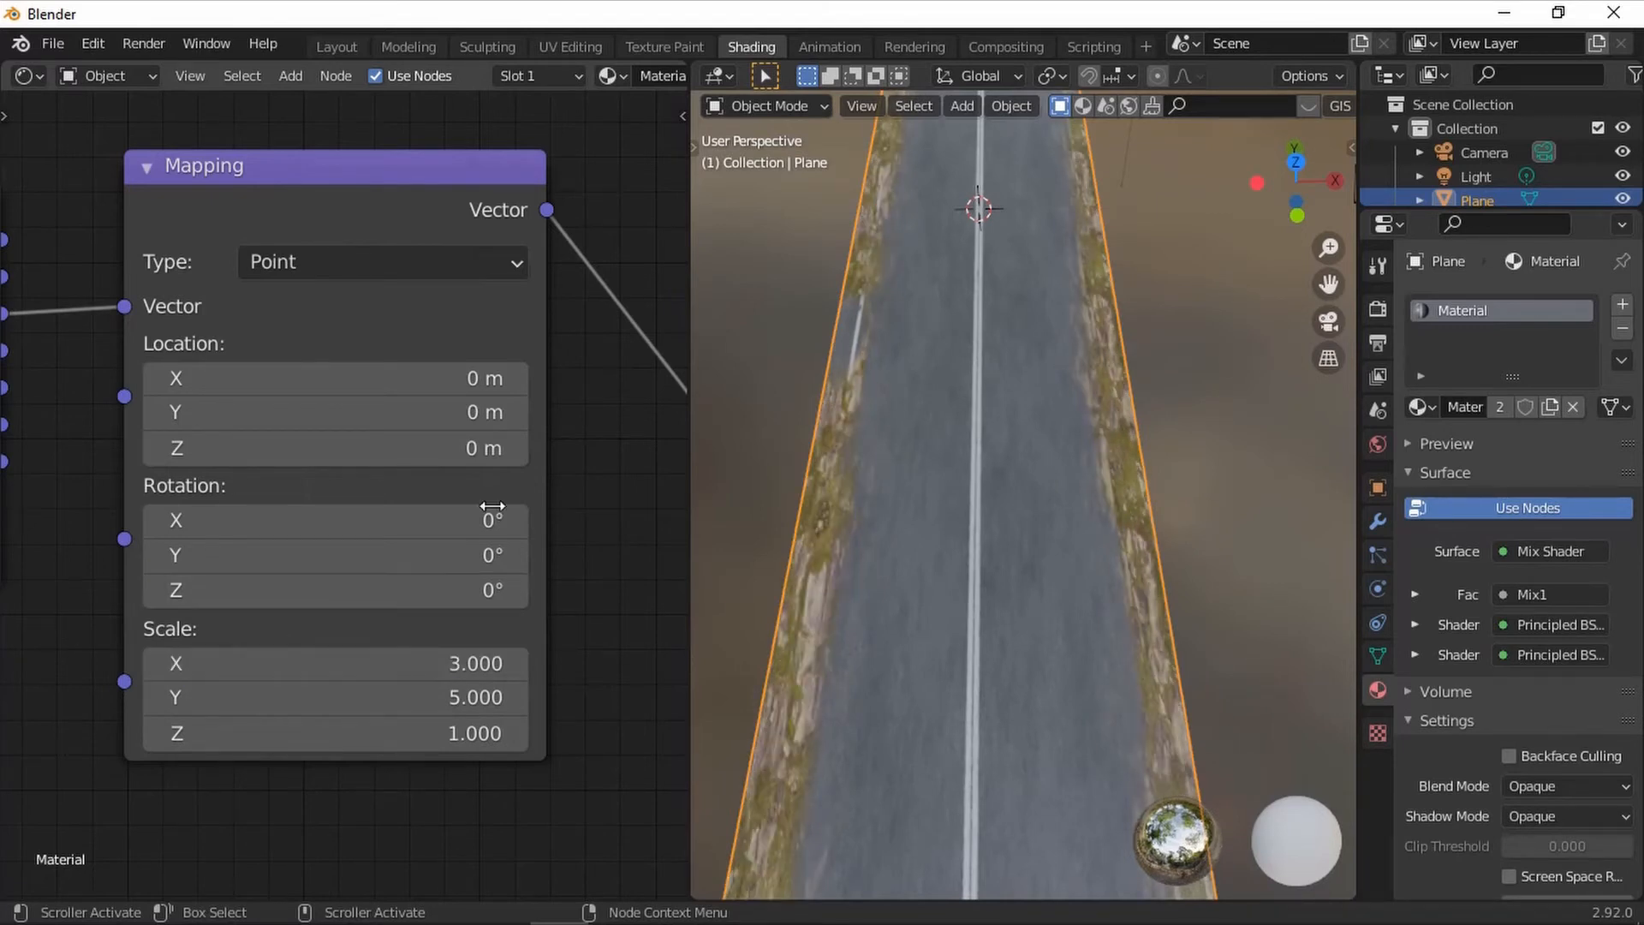
pyautogui.scroll(-3, 985, 541)
pyautogui.scroll(2, 1026, 566)
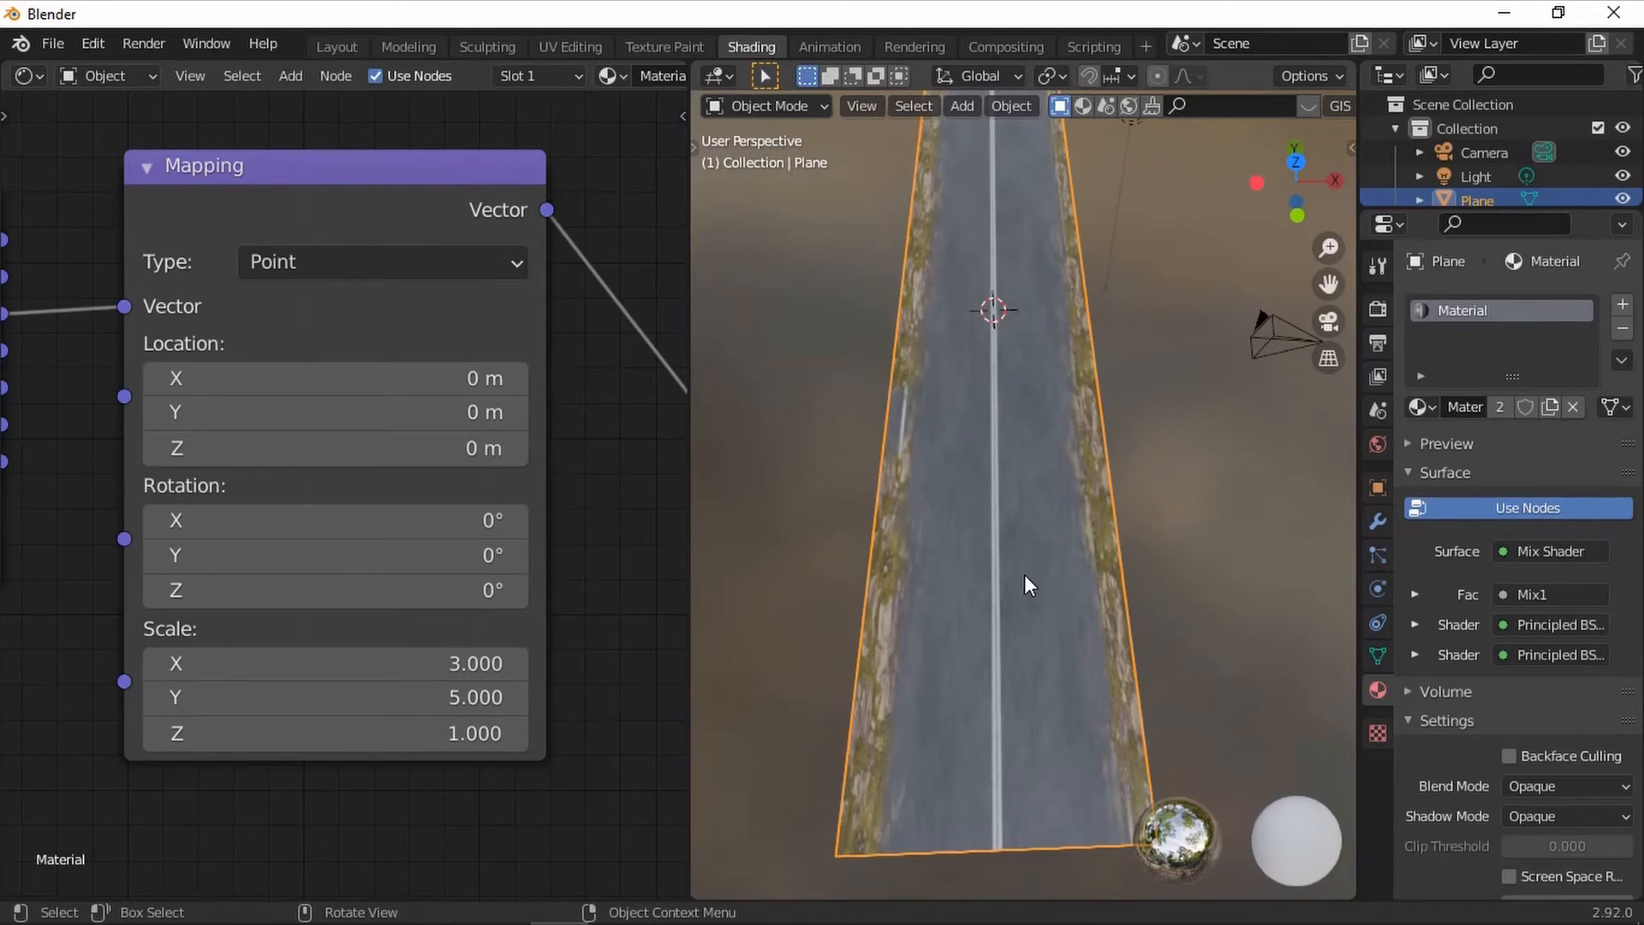
# Step: Add Texture Coordinate and Mapping nodes to the Road006_4K_Color.jpg image node and move them further away from it
pyautogui.scroll(-4, 519, 505)
pyautogui.scroll(-3, 532, 455)
pyautogui.click(444, 428)
pyautogui.hotkey('ctrl', 't')
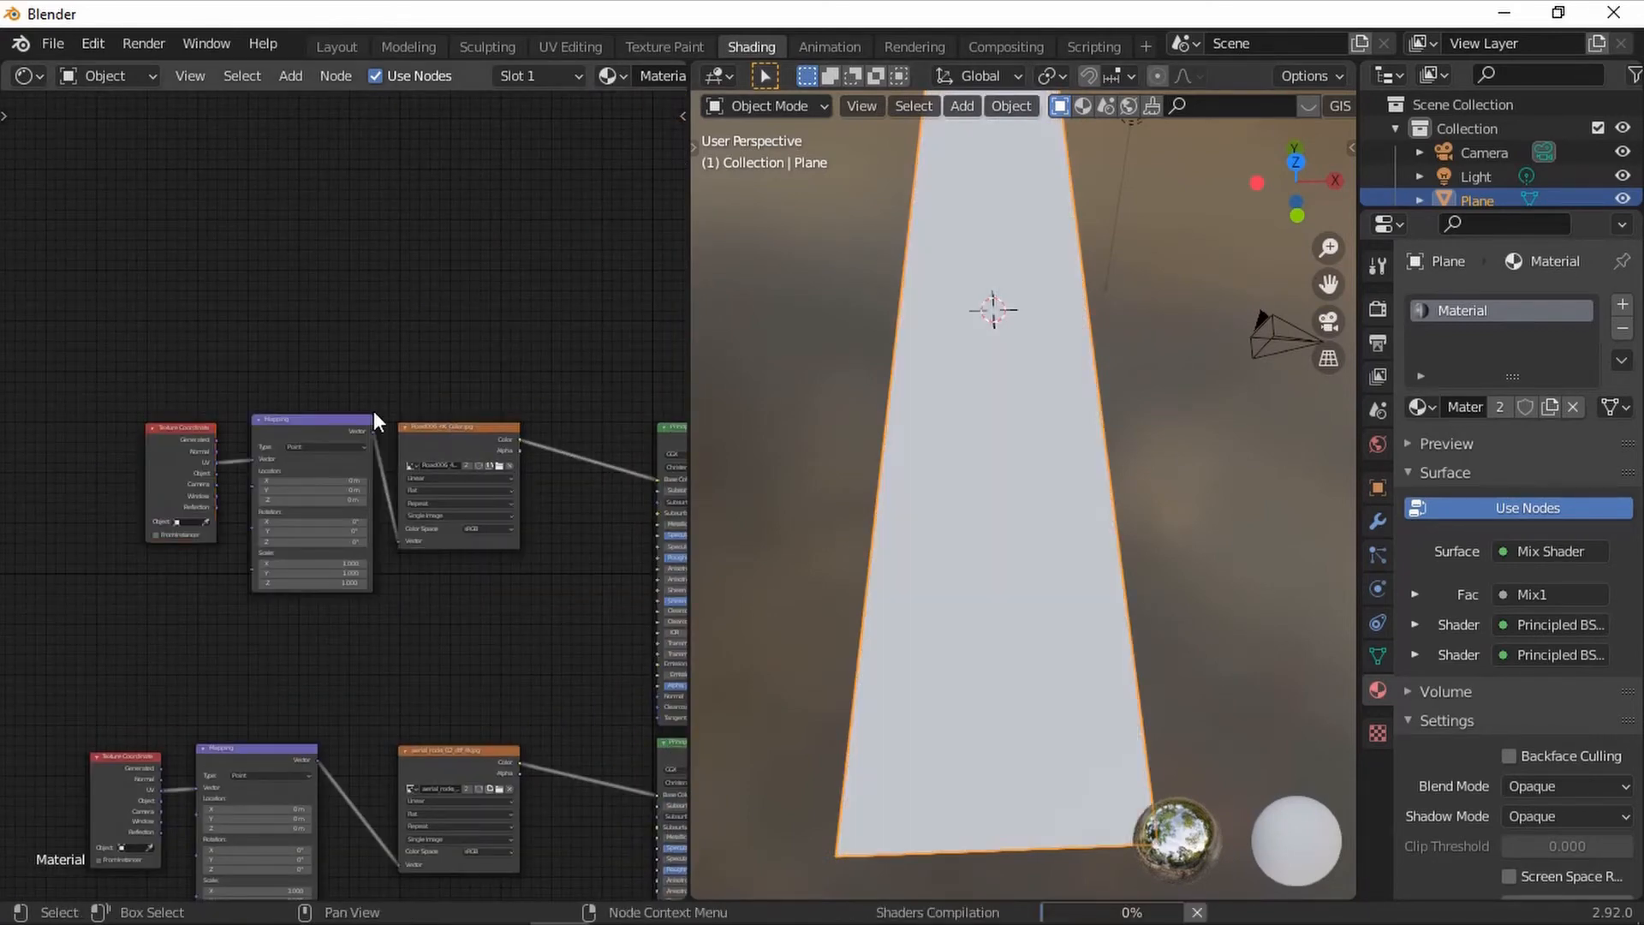
pyautogui.scroll(1, 257, 403)
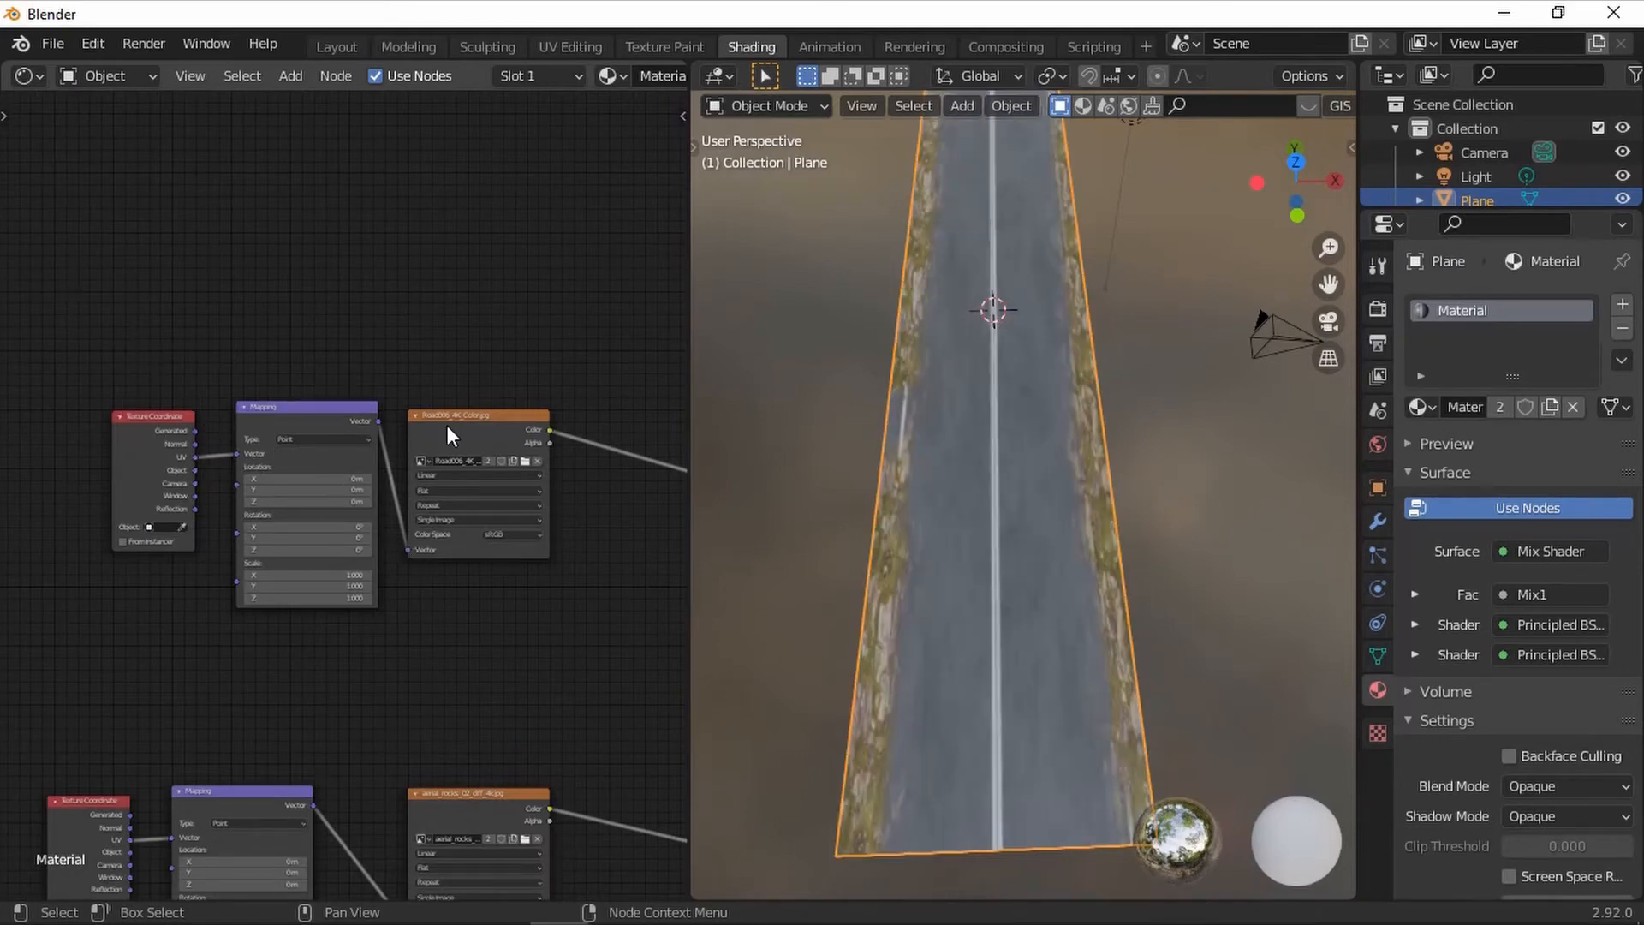
pyautogui.moveTo(172, 321); pyautogui.dragTo(336, 509)
pyautogui.press('g')
pyautogui.click(255, 523)
pyautogui.click(397, 244)
# Step: Try a different X scale on the road texture's Mapping node and set it back to 1
pyautogui.scroll(9, 309, 522)
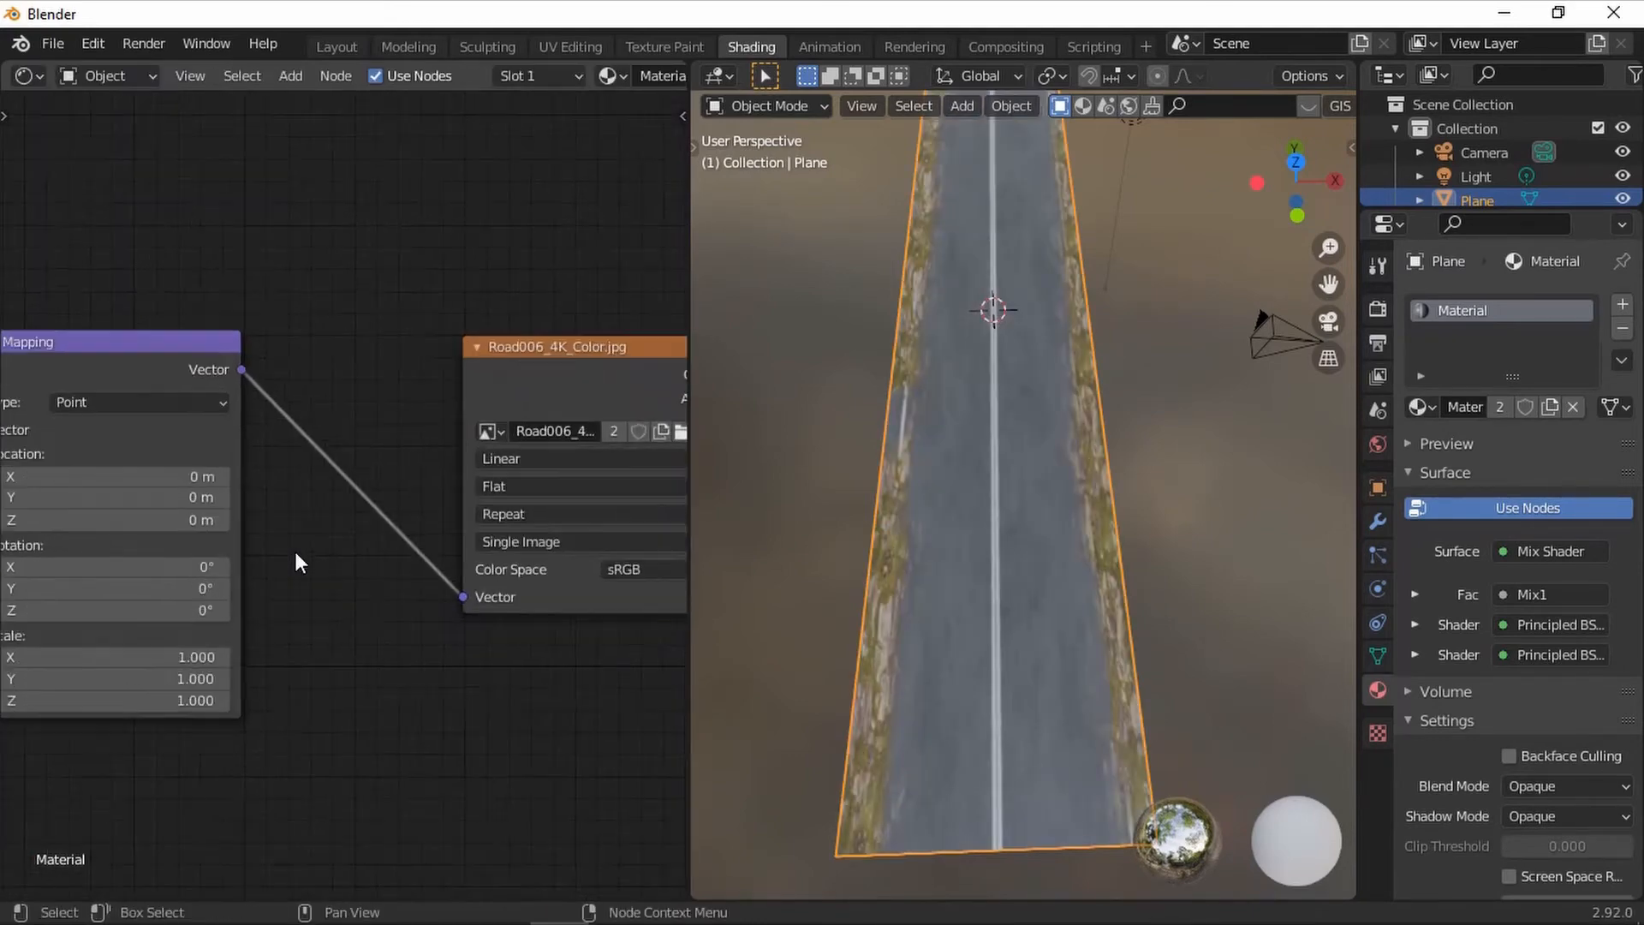
pyautogui.moveTo(310, 541); pyautogui.dragTo(570, 513, button='middle')
pyautogui.scroll(2, 317, 531)
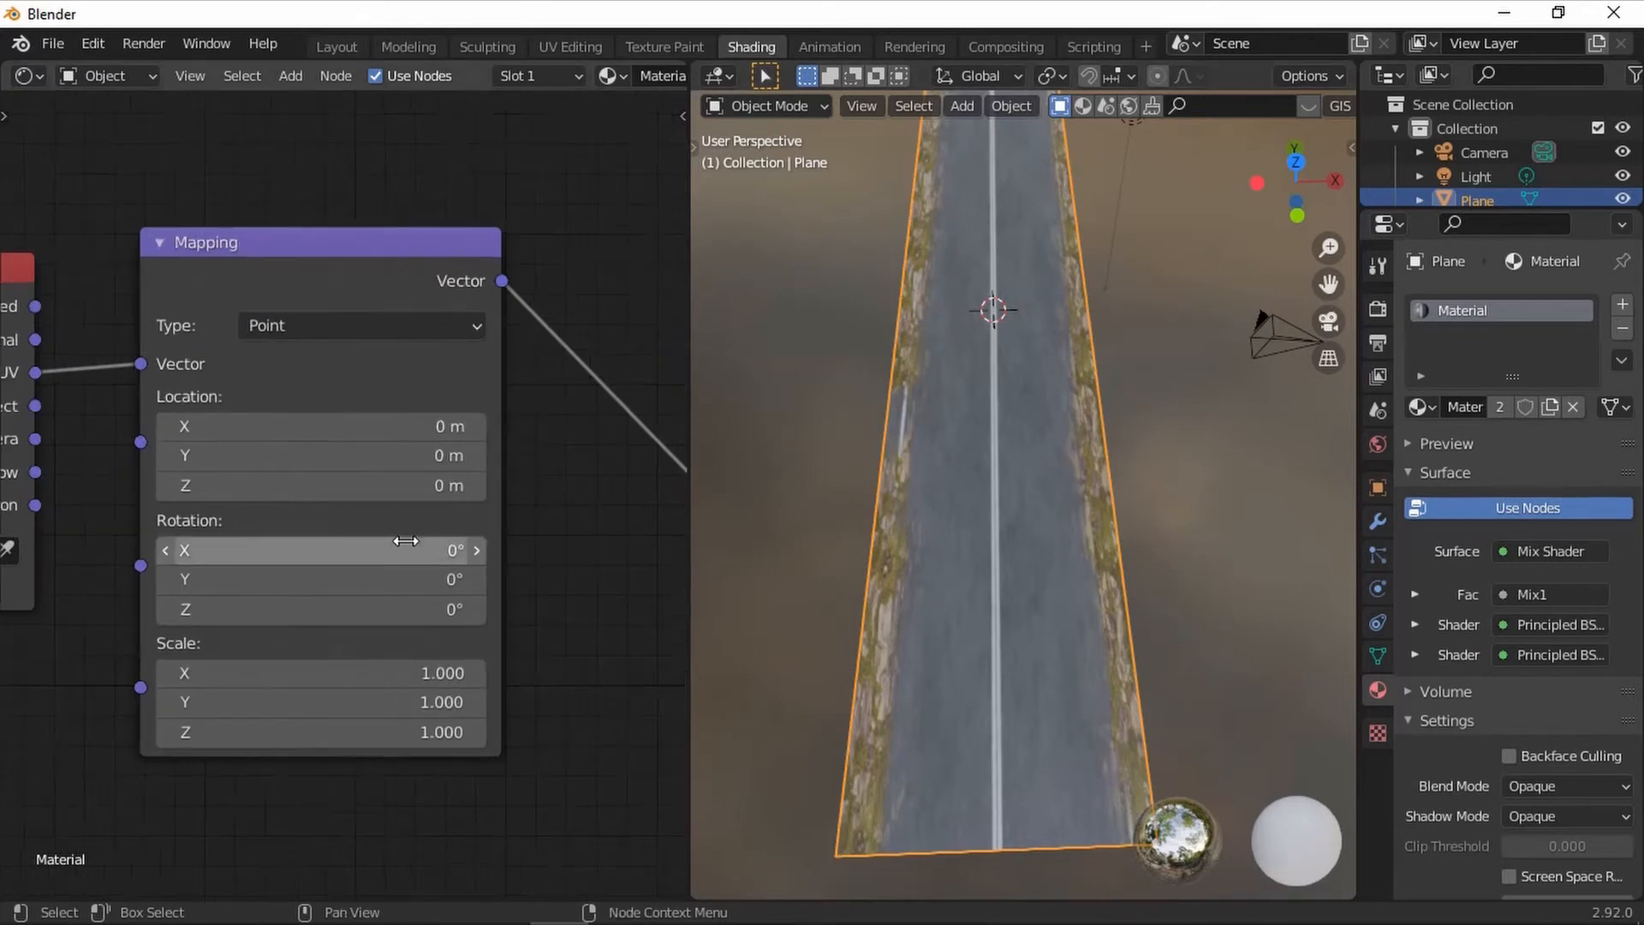
pyautogui.click(322, 647)
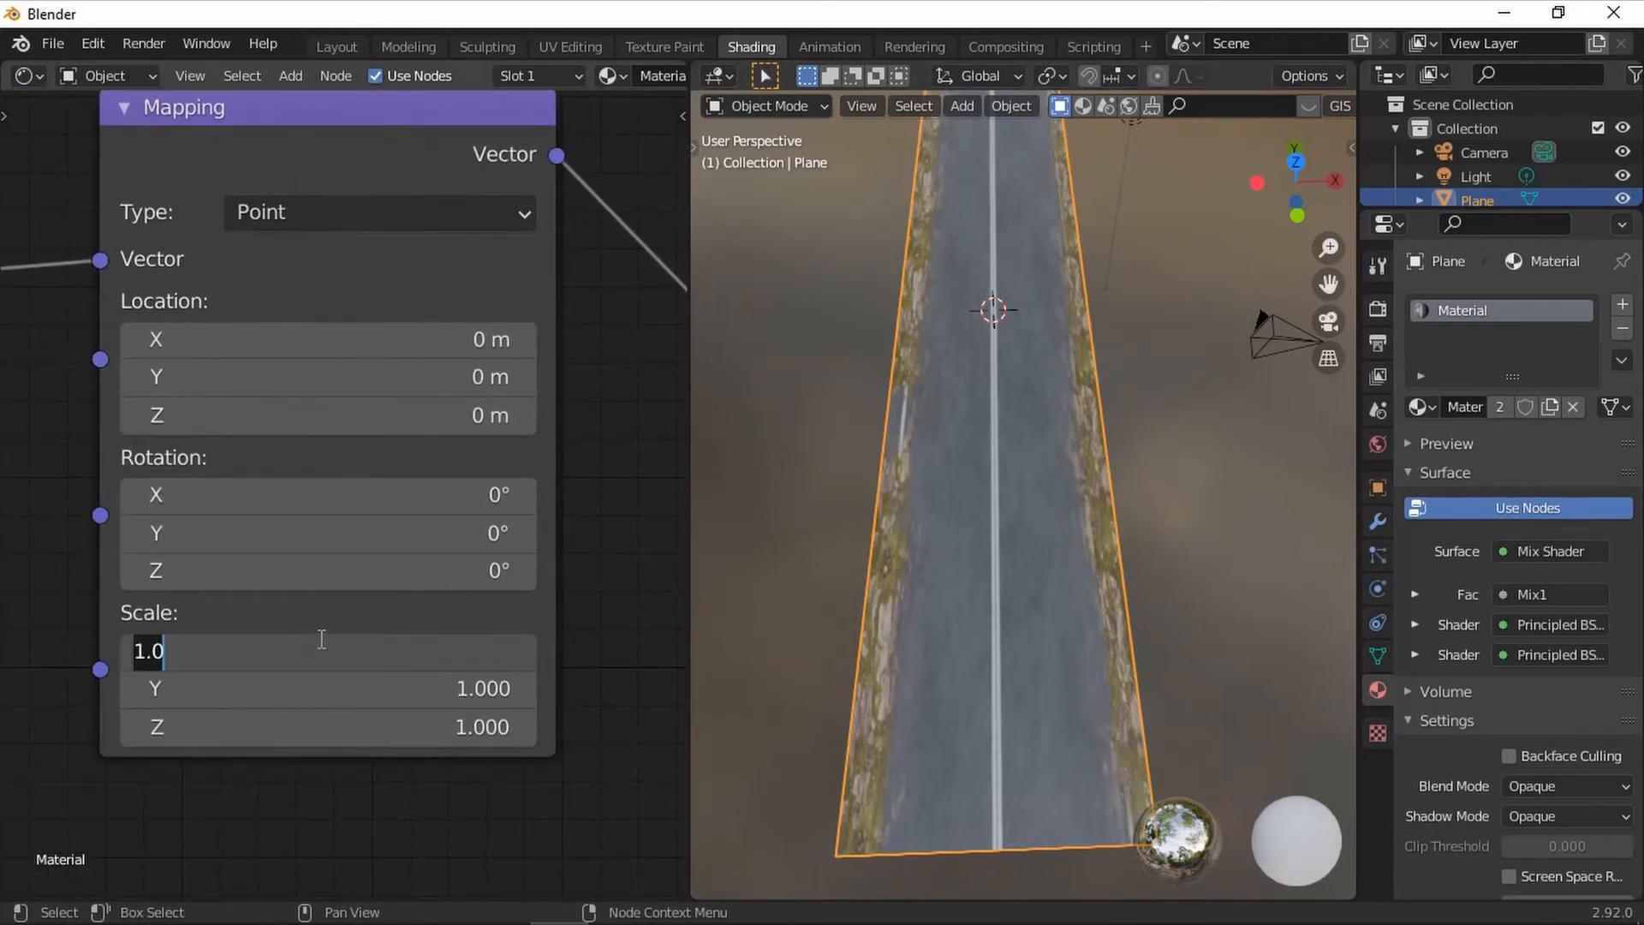
pyautogui.press('Return')
pyautogui.click(322, 647)
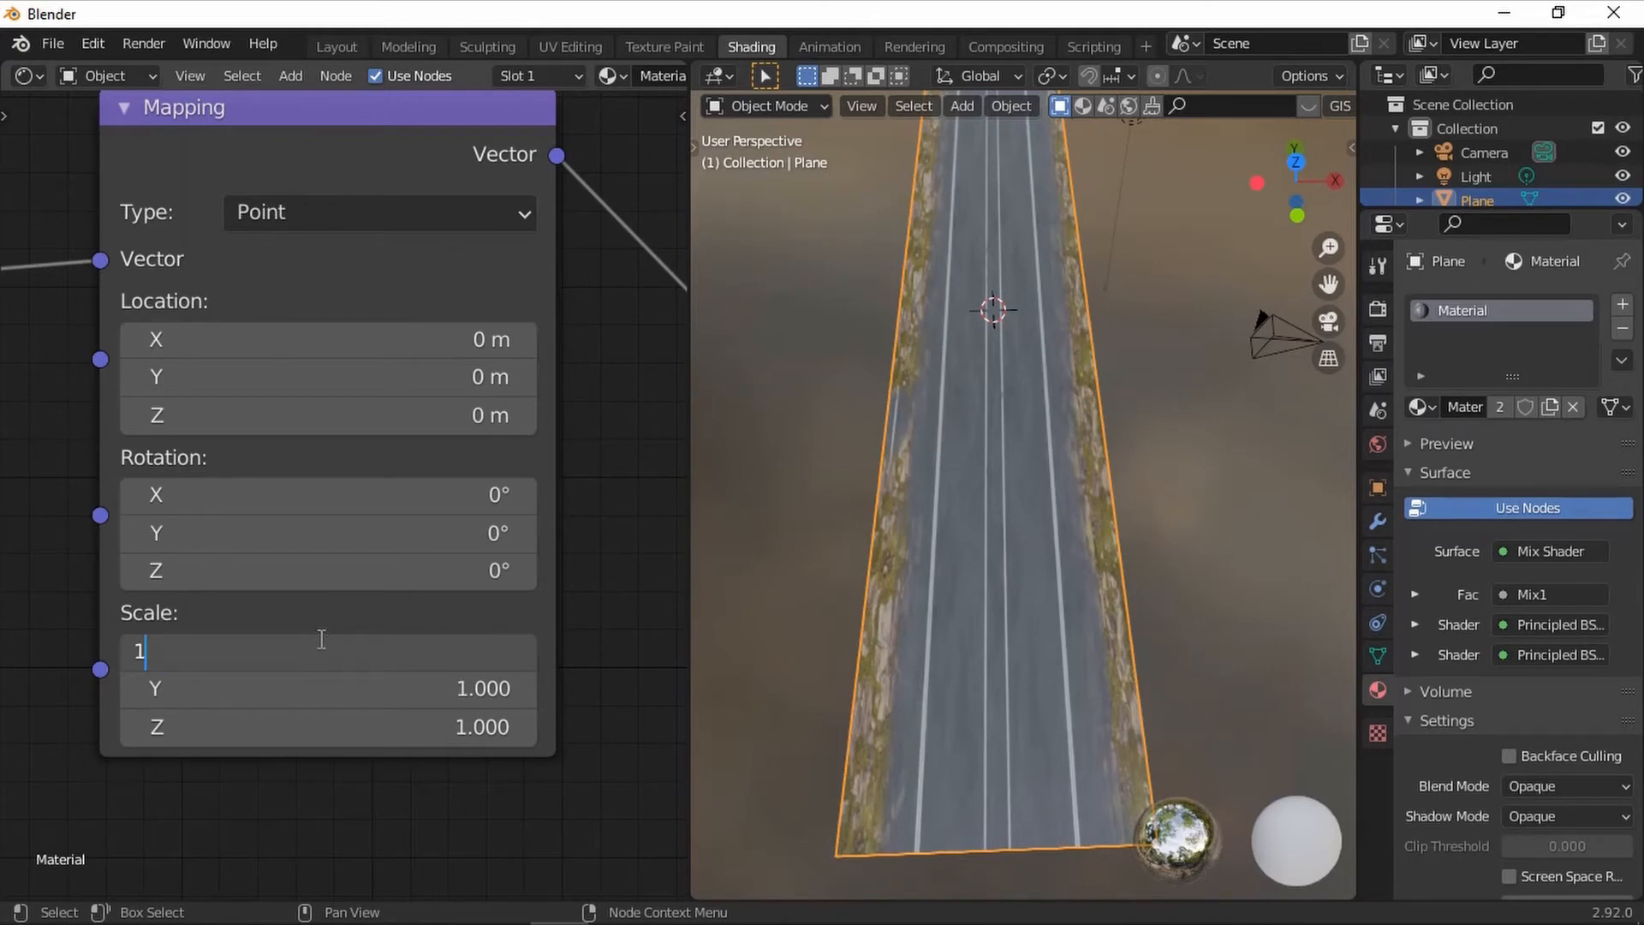
pyautogui.write('1')
pyautogui.press('Return')
# Step: Try a Y scale of 2 on the road texture's Mapping node and settle on 4
pyautogui.click(466, 698)
pyautogui.write('2')
pyautogui.press('Return')
pyautogui.click(471, 688)
pyautogui.press('Return')
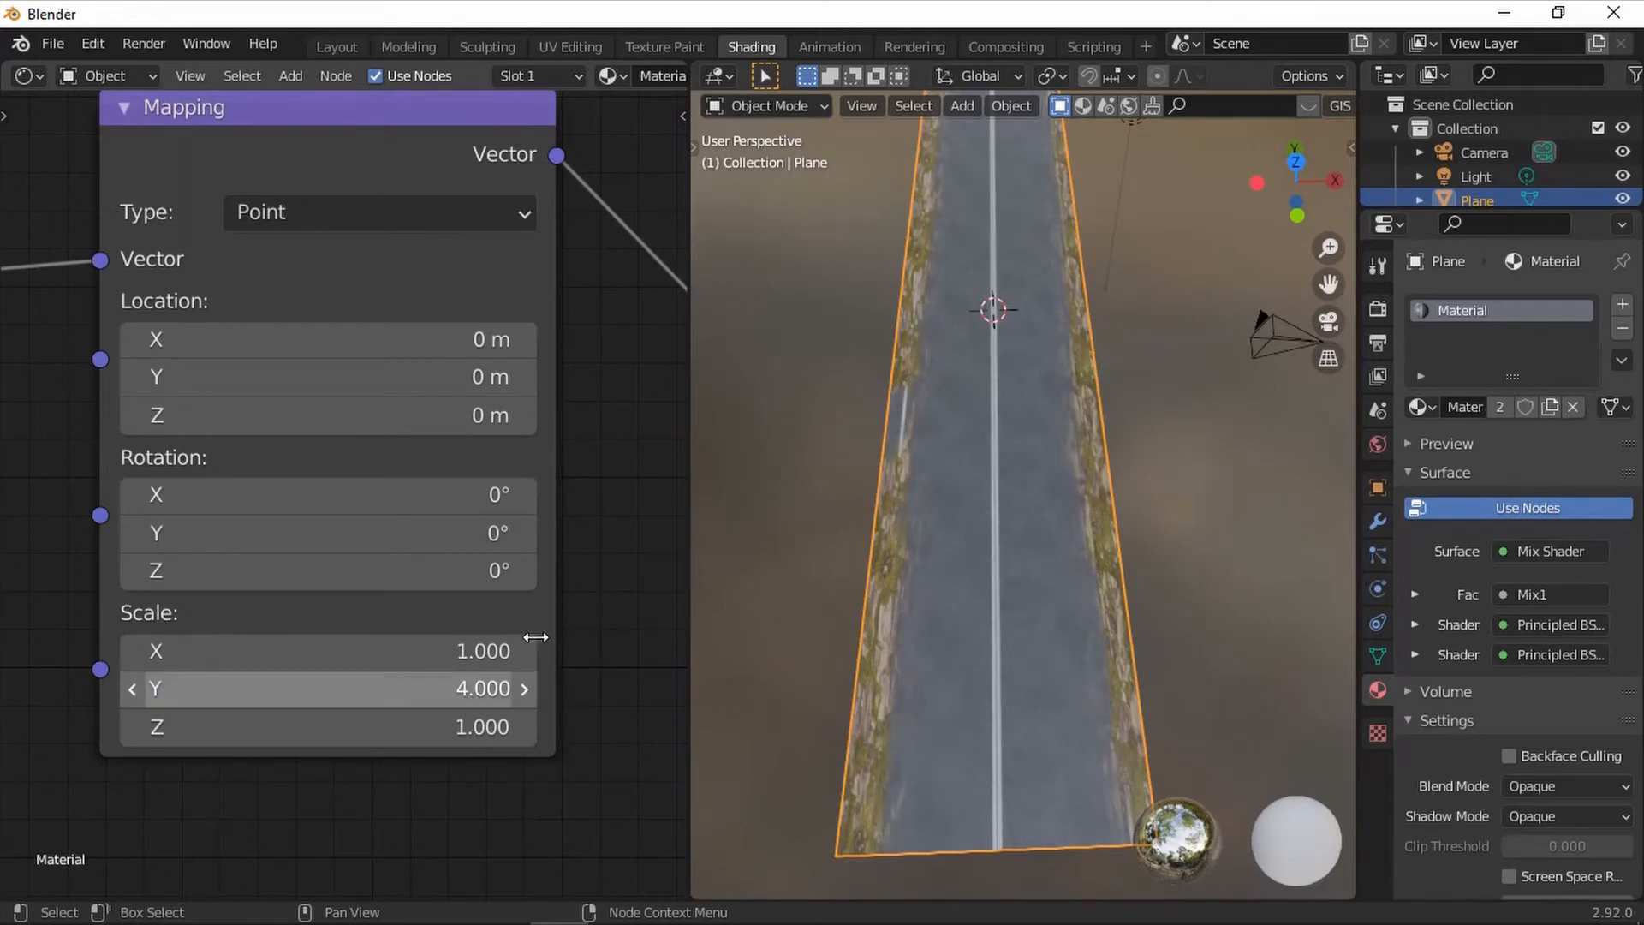
# Step: Examine the rescaled road and rock textures on the plane and the material's whole node tree
pyautogui.scroll(-3, 1000, 584)
pyautogui.scroll(3, 1034, 617)
pyautogui.moveTo(1034, 617); pyautogui.dragTo(1211, 380, button='middle')
pyautogui.moveTo(1024, 437); pyautogui.dragTo(1114, 548, button='middle')
pyautogui.scroll(-2, 472, 455)
pyautogui.moveTo(471, 455); pyautogui.dragTo(219, 460, button='middle')
pyautogui.scroll(-7, 493, 491)
pyautogui.scroll(-5, 514, 494)
pyautogui.moveTo(605, 467); pyautogui.dragTo(174, 417, button='middle')
pyautogui.moveTo(481, 490); pyautogui.dragTo(348, 351, button='middle')
pyautogui.scroll(2, 368, 493)
pyautogui.scroll(-5, 231, 553)
# Step: Examine the road and rock image nodes, their Principled BSDF nodes and the Mix Shader that joins them
pyautogui.moveTo(187, 216); pyautogui.dragTo(276, 701)
pyautogui.hscroll(-5, 371, 587)
pyautogui.moveTo(25, 224); pyautogui.dragTo(488, 770)
pyautogui.hscroll(5, 463, 615)
pyautogui.scroll(2, 403, 613)
pyautogui.hscroll(-5, 437, 612)
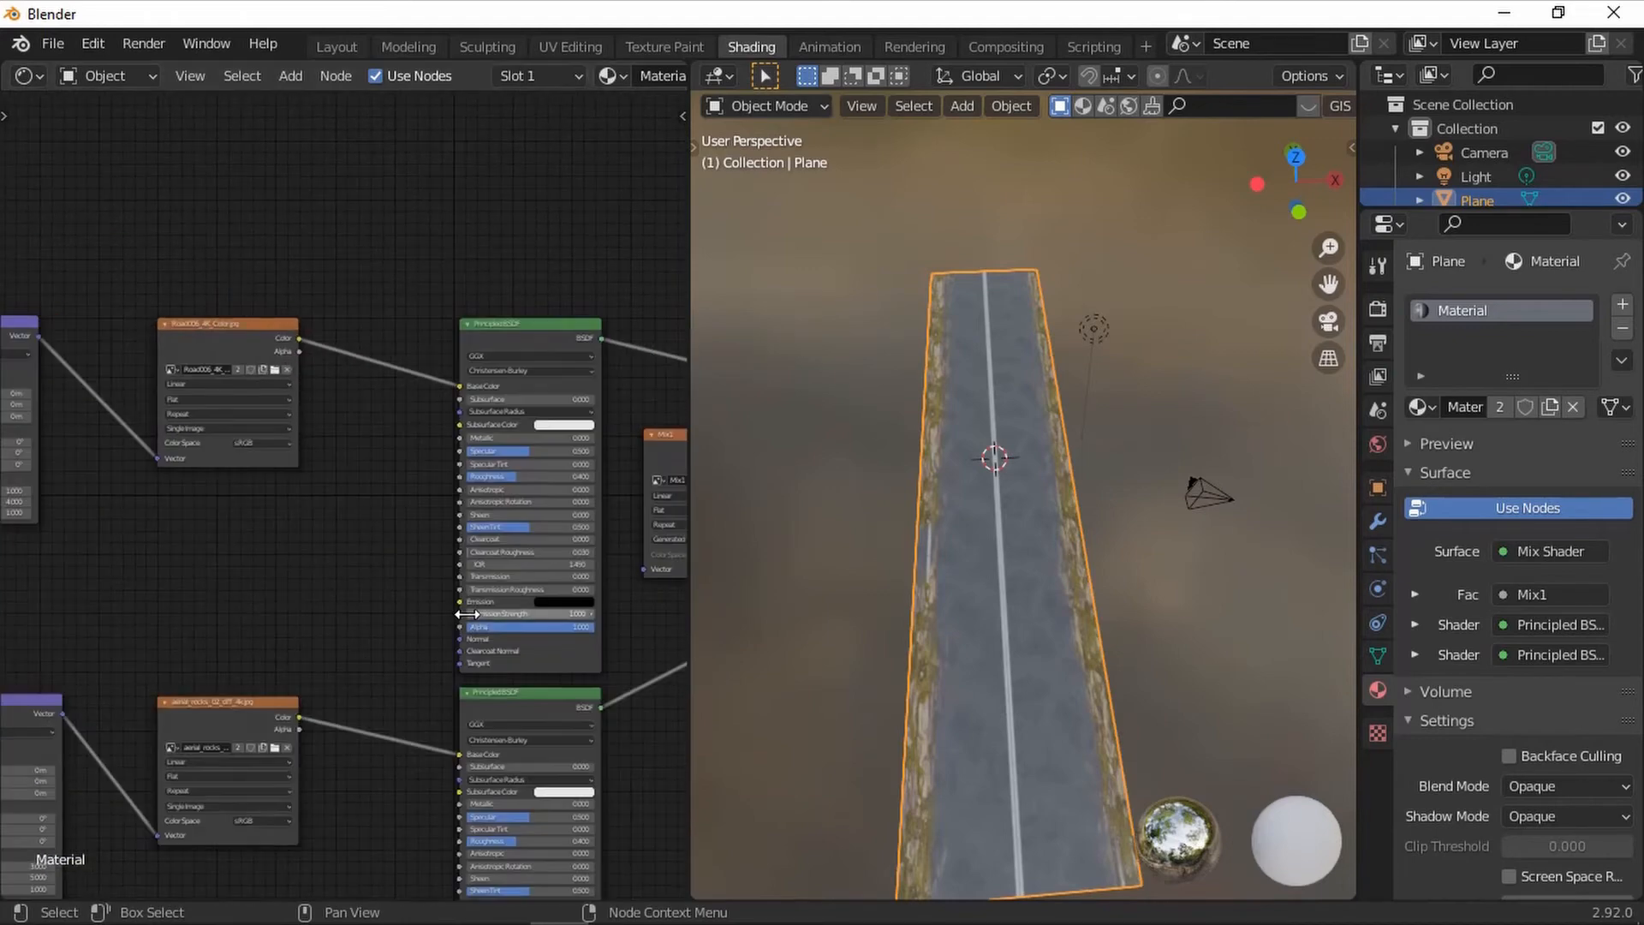
pyautogui.scroll(2, 409, 481)
pyautogui.hscroll(5, 224, 698)
pyautogui.scroll(2, 226, 659)
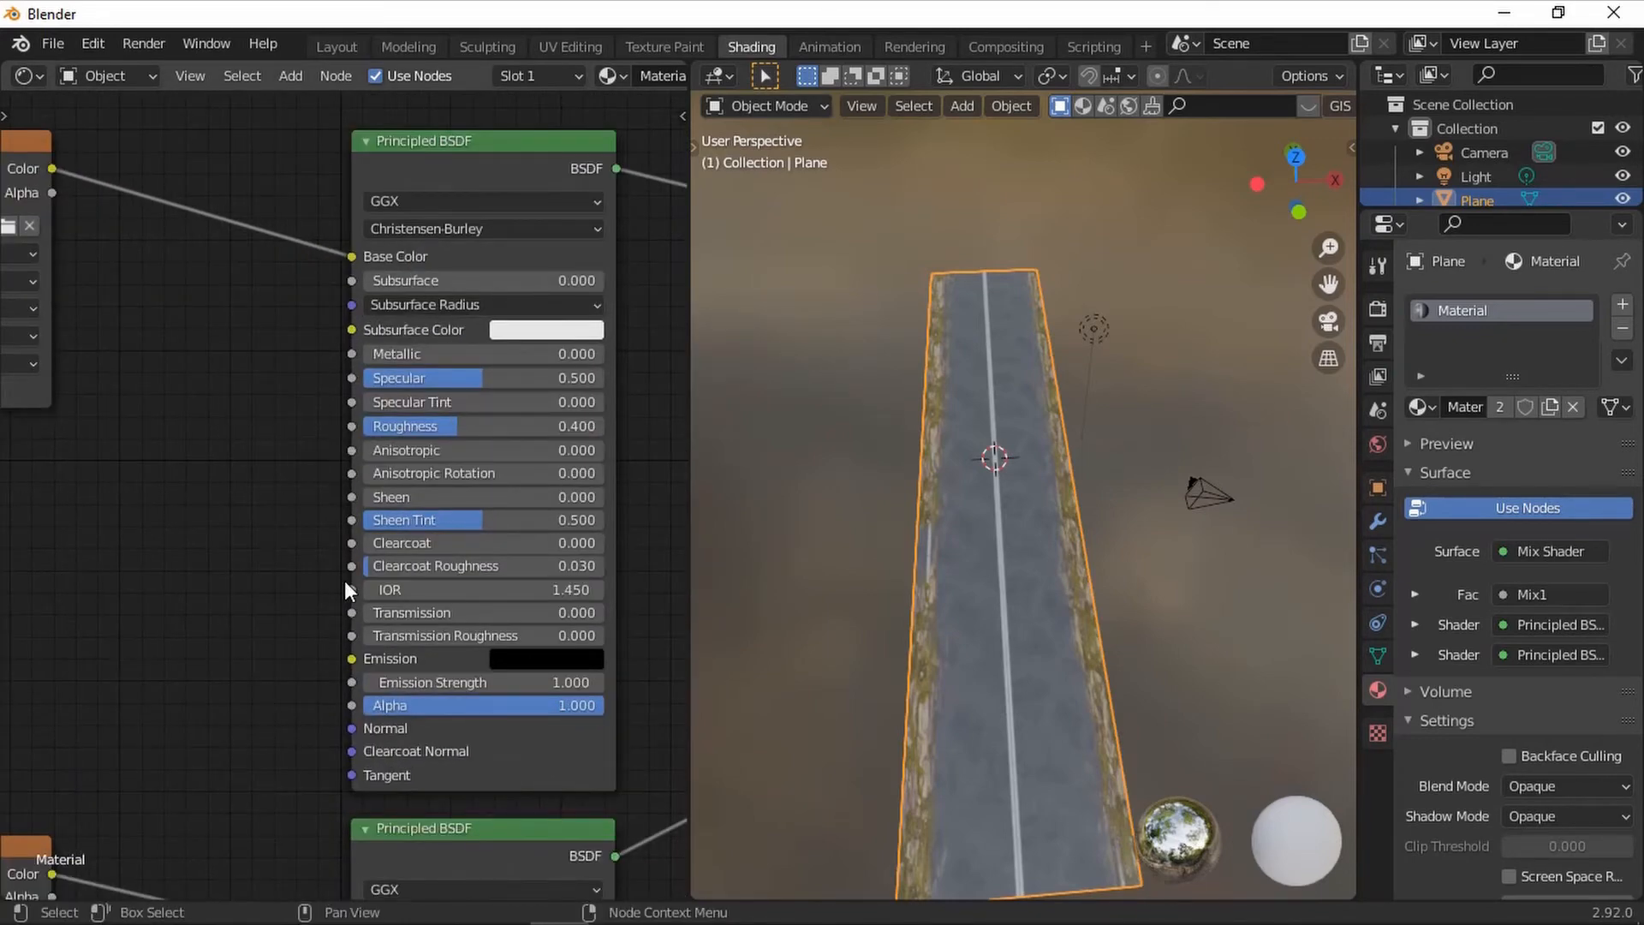
pyautogui.scroll(-2, 419, 703)
pyautogui.moveTo(419, 703); pyautogui.dragTo(778, 540, button='middle')
pyautogui.moveTo(77, 509); pyautogui.dragTo(424, 543, button='middle')
pyautogui.scroll(5, 326, 510)
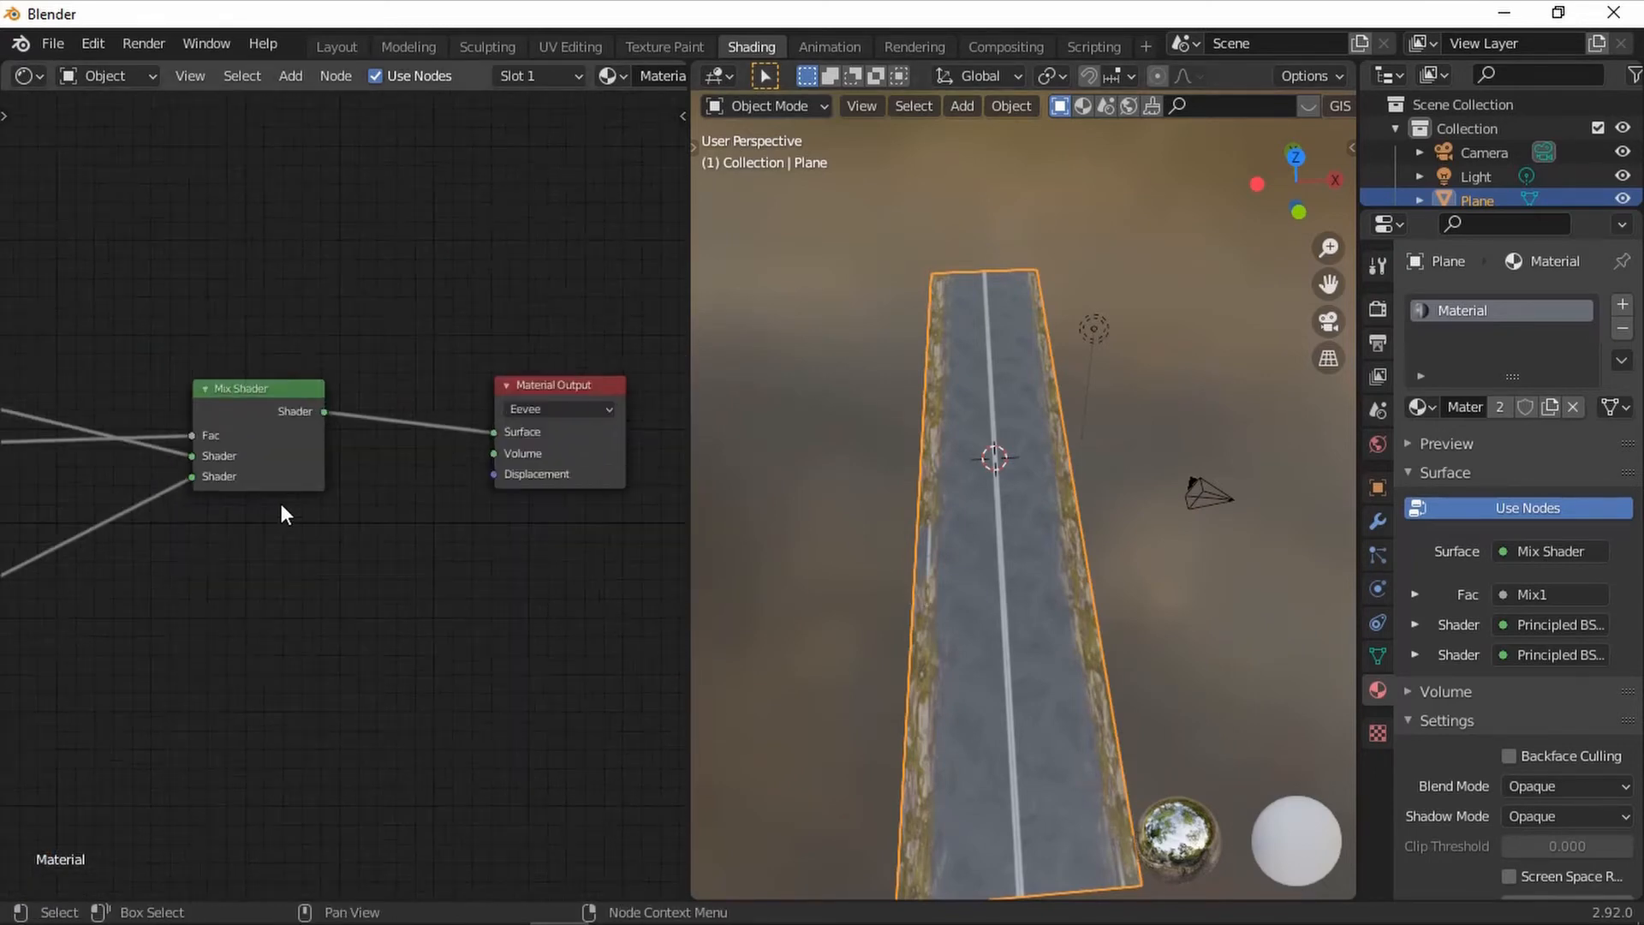
# Step: Disconnect the Mix1 image from the Mix Shader's factor input
pyautogui.moveTo(300, 507); pyautogui.dragTo(414, 555, button='middle')
pyautogui.scroll(-5, 385, 555)
pyautogui.moveTo(229, 557); pyautogui.dragTo(515, 536, button='middle')
pyautogui.moveTo(118, 488); pyautogui.dragTo(124, 475)
pyautogui.moveTo(355, 482); pyautogui.dragTo(190, 522, button='middle')
pyautogui.scroll(5, 466, 497)
pyautogui.moveTo(477, 527); pyautogui.dragTo(169, 580)
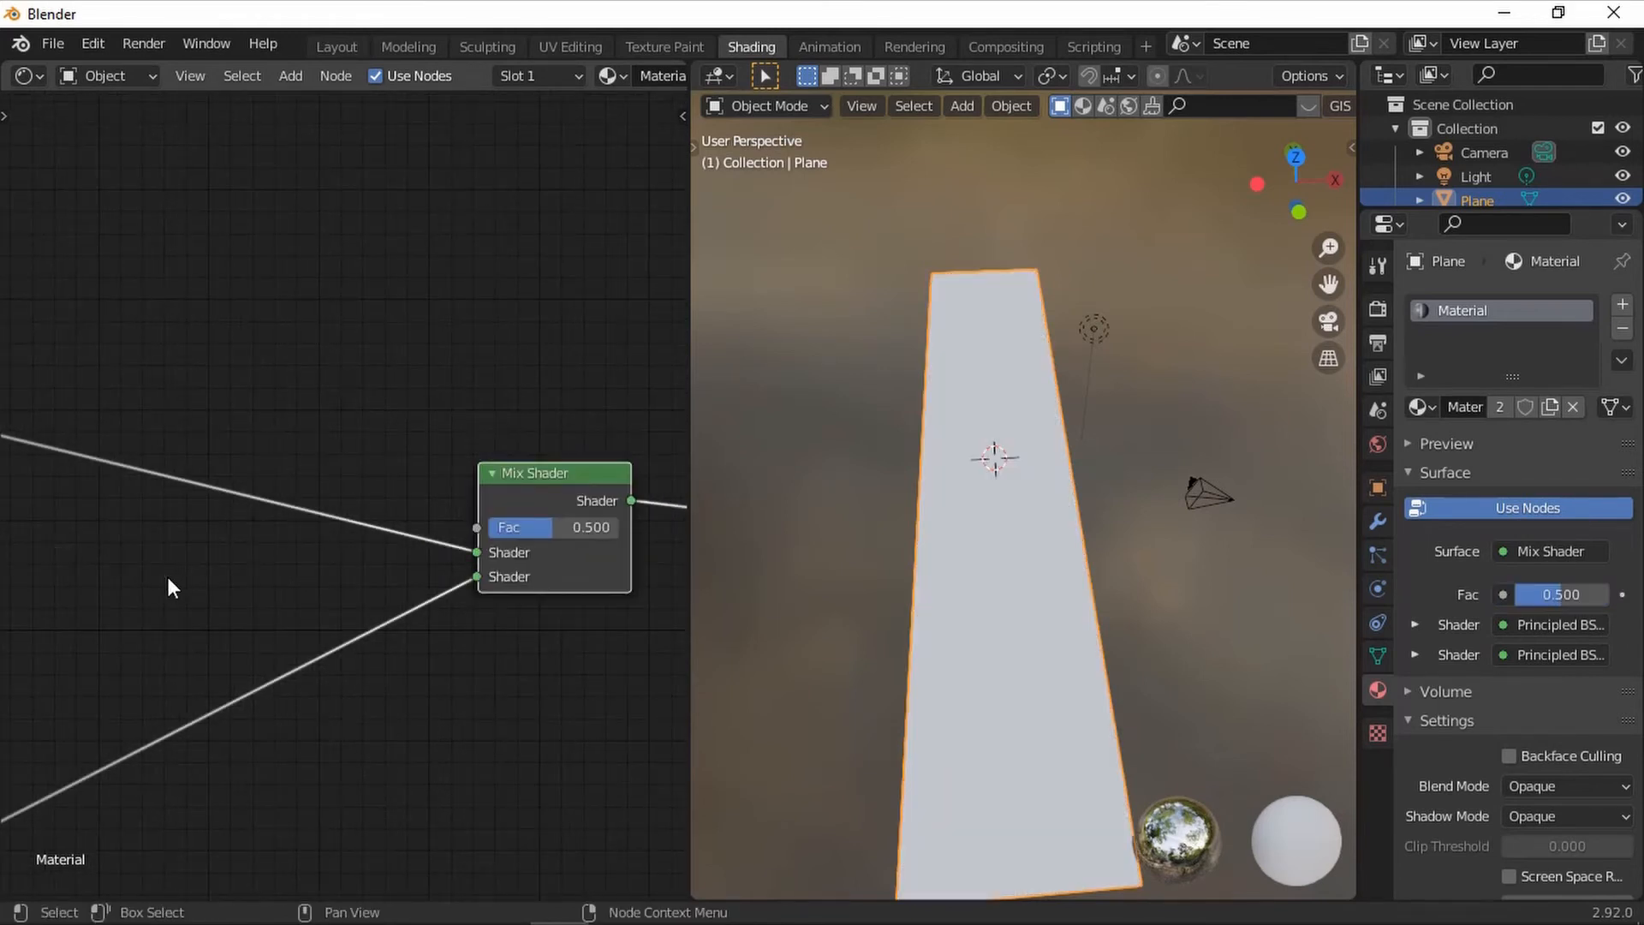
pyautogui.scroll(-5, 252, 522)
pyautogui.scroll(2, 256, 548)
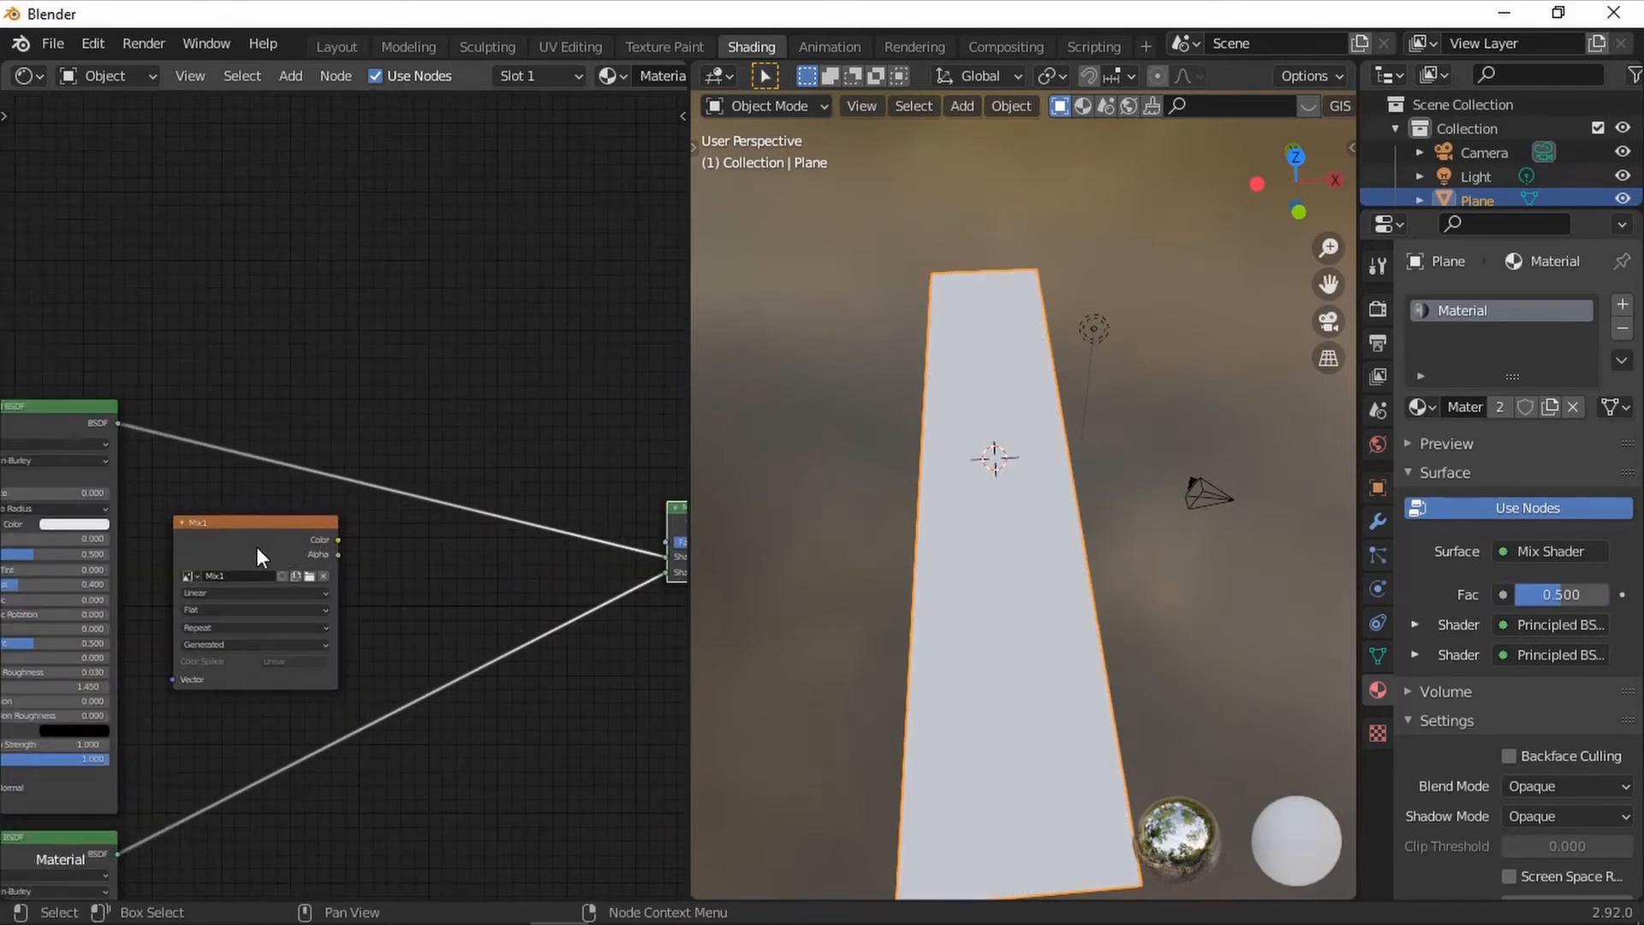
pyautogui.hotkey('ctrl', 'z')
# Step: Save the painted Mix1 mask as an image file from the Texture Paint workspace and return to the Shading workspace
pyautogui.click(635, 43)
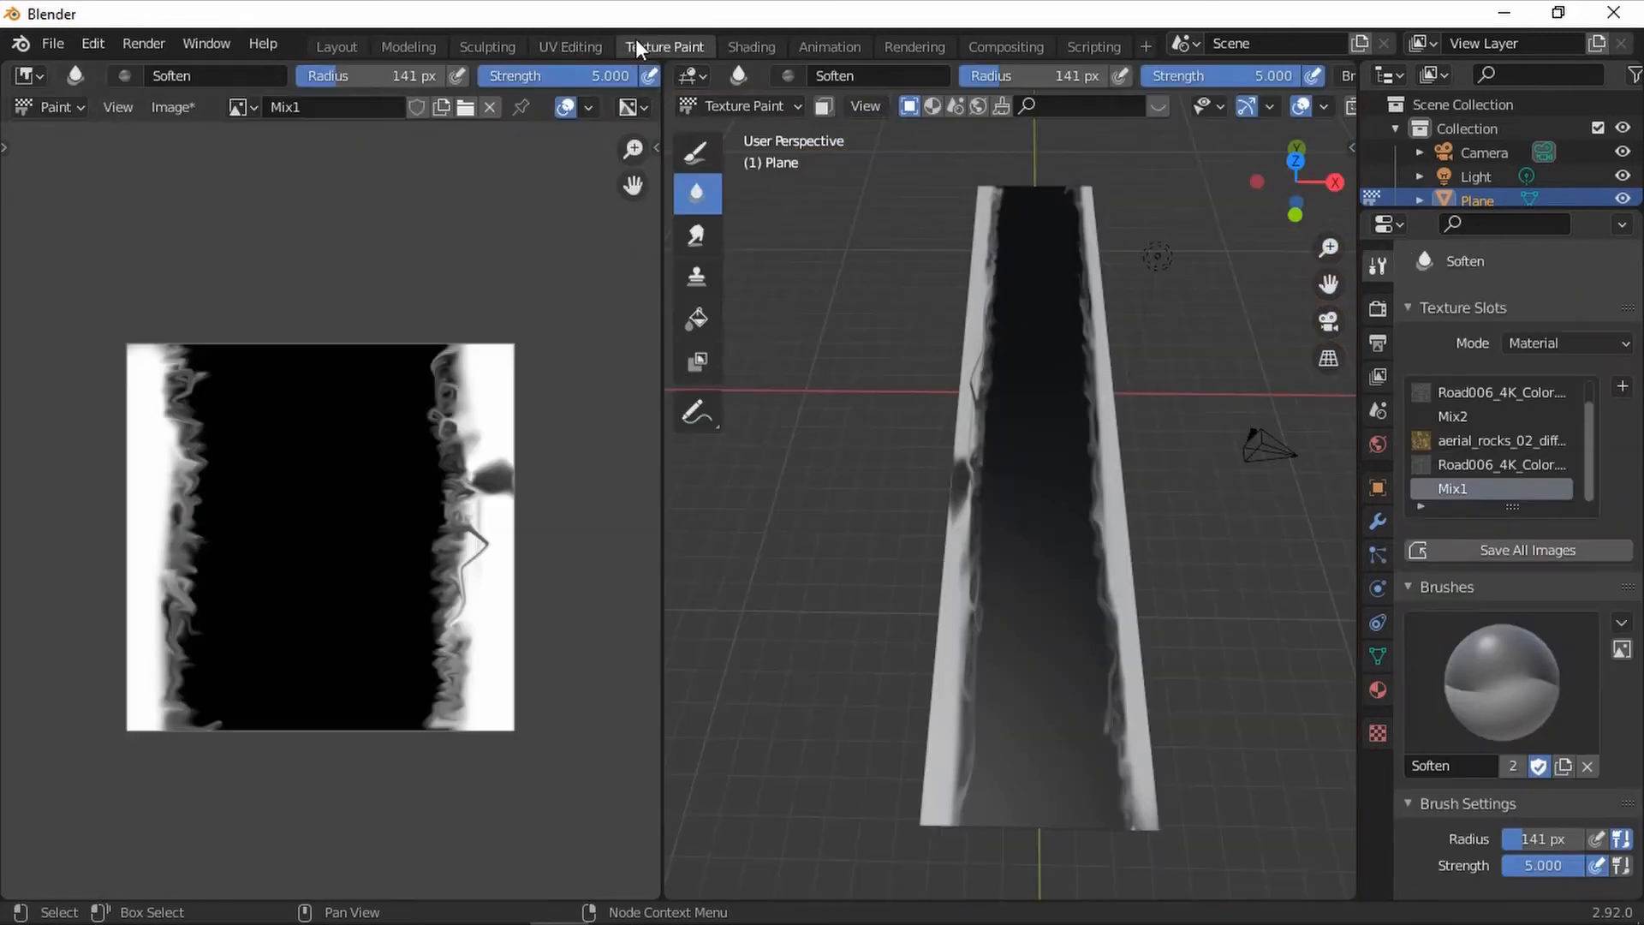
pyautogui.click(173, 107)
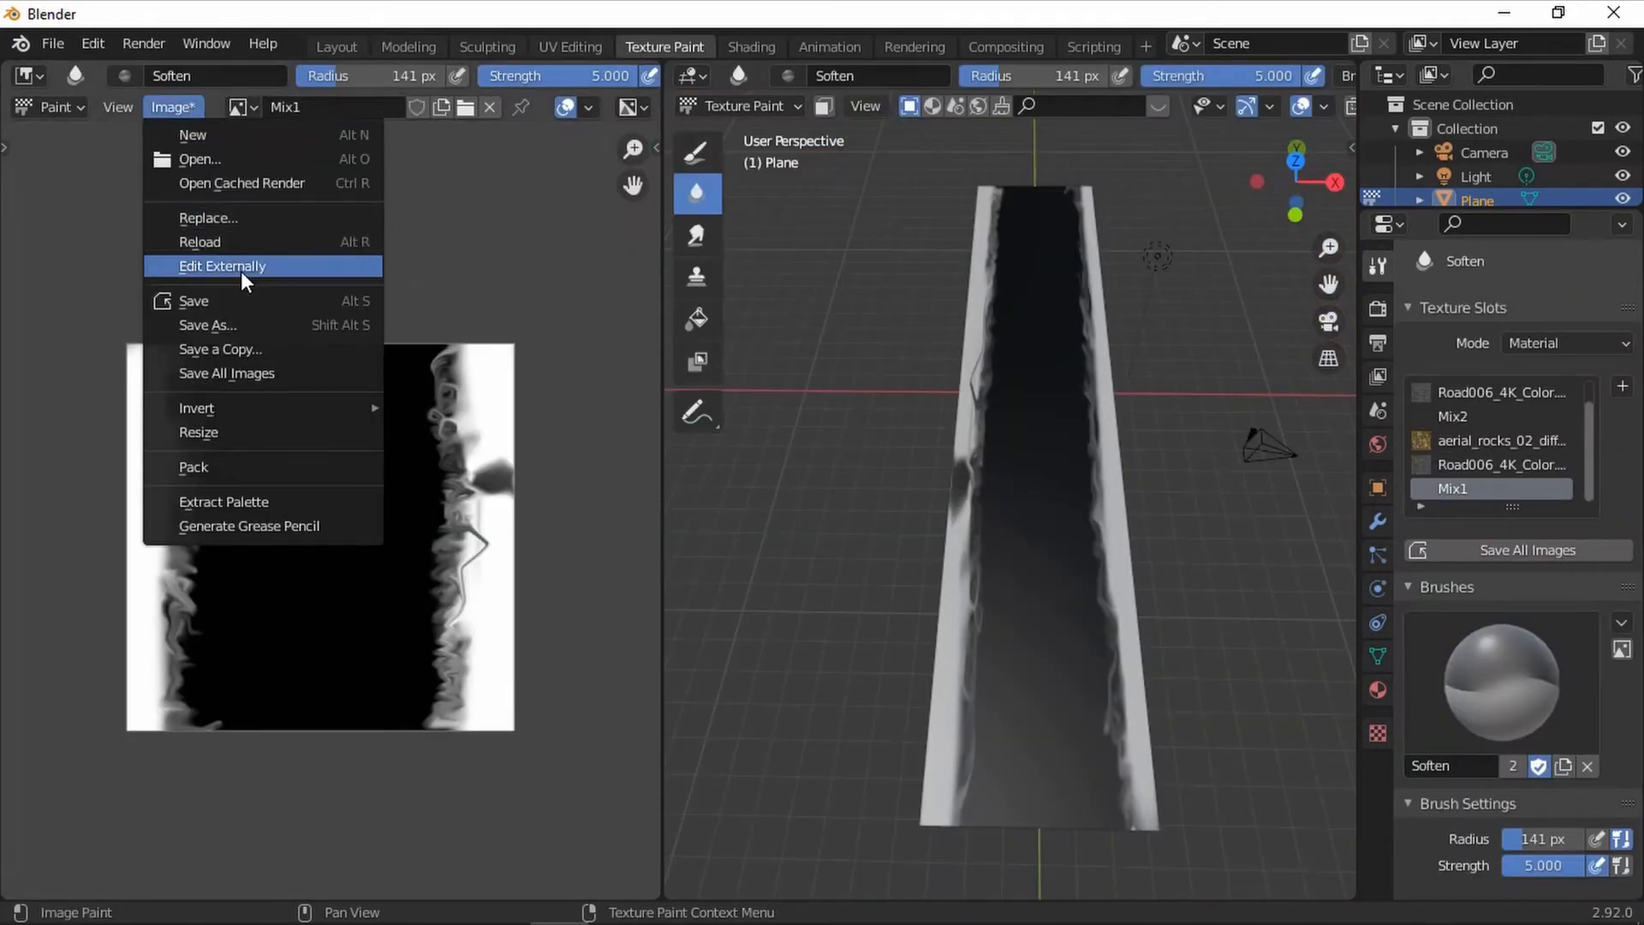
pyautogui.click(243, 331)
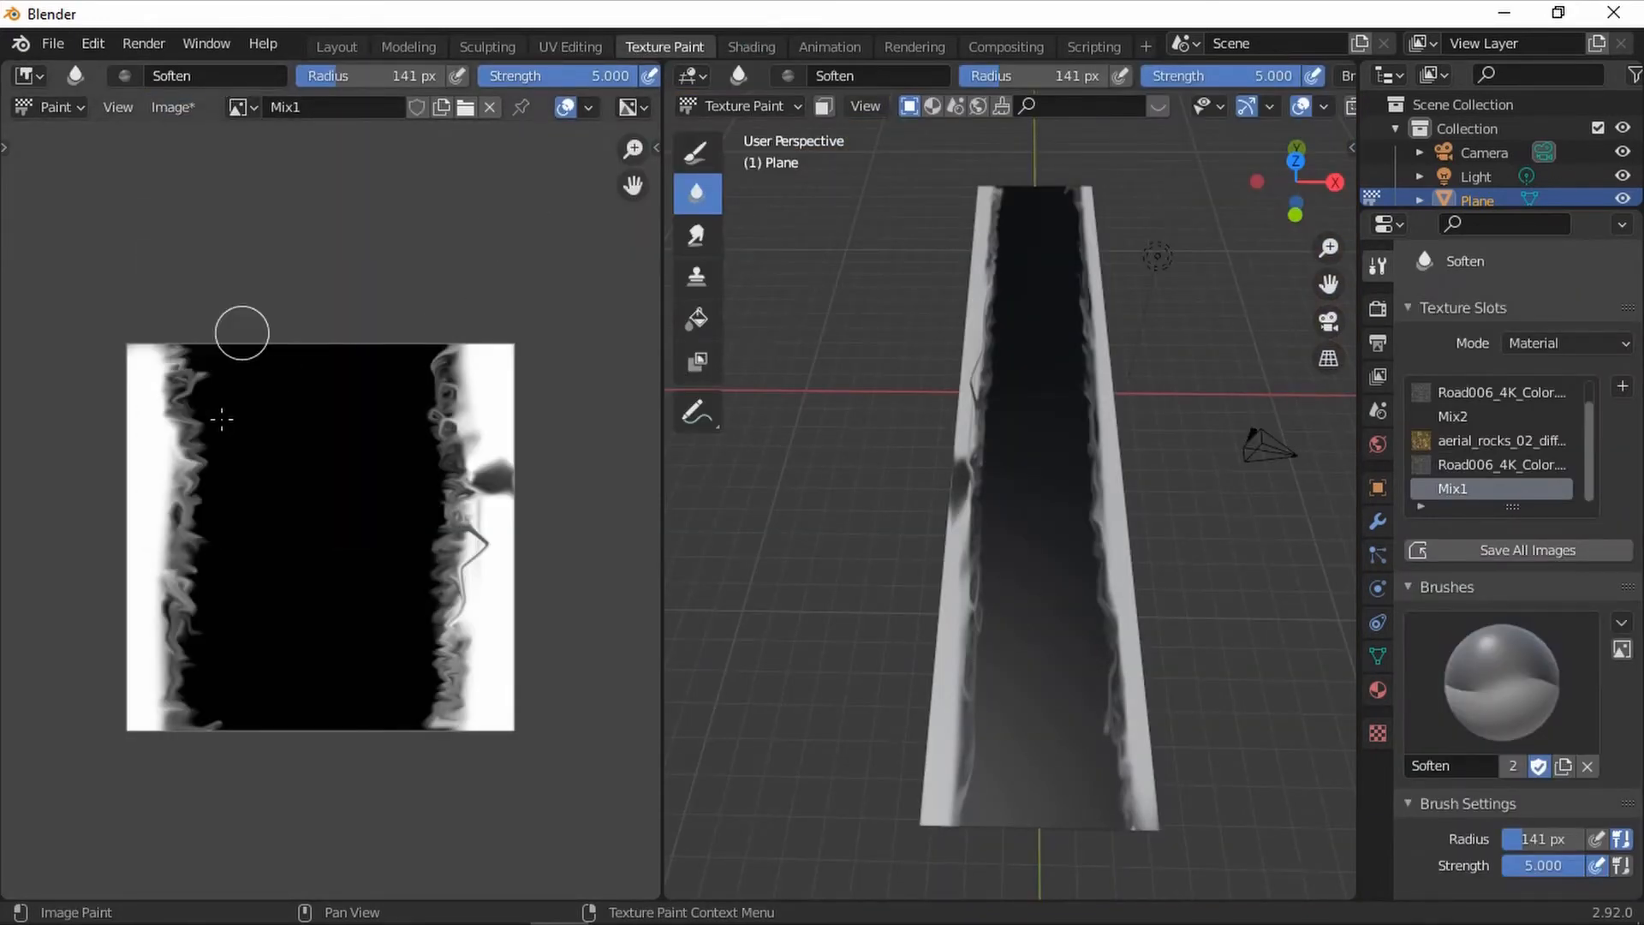
pyautogui.click(752, 47)
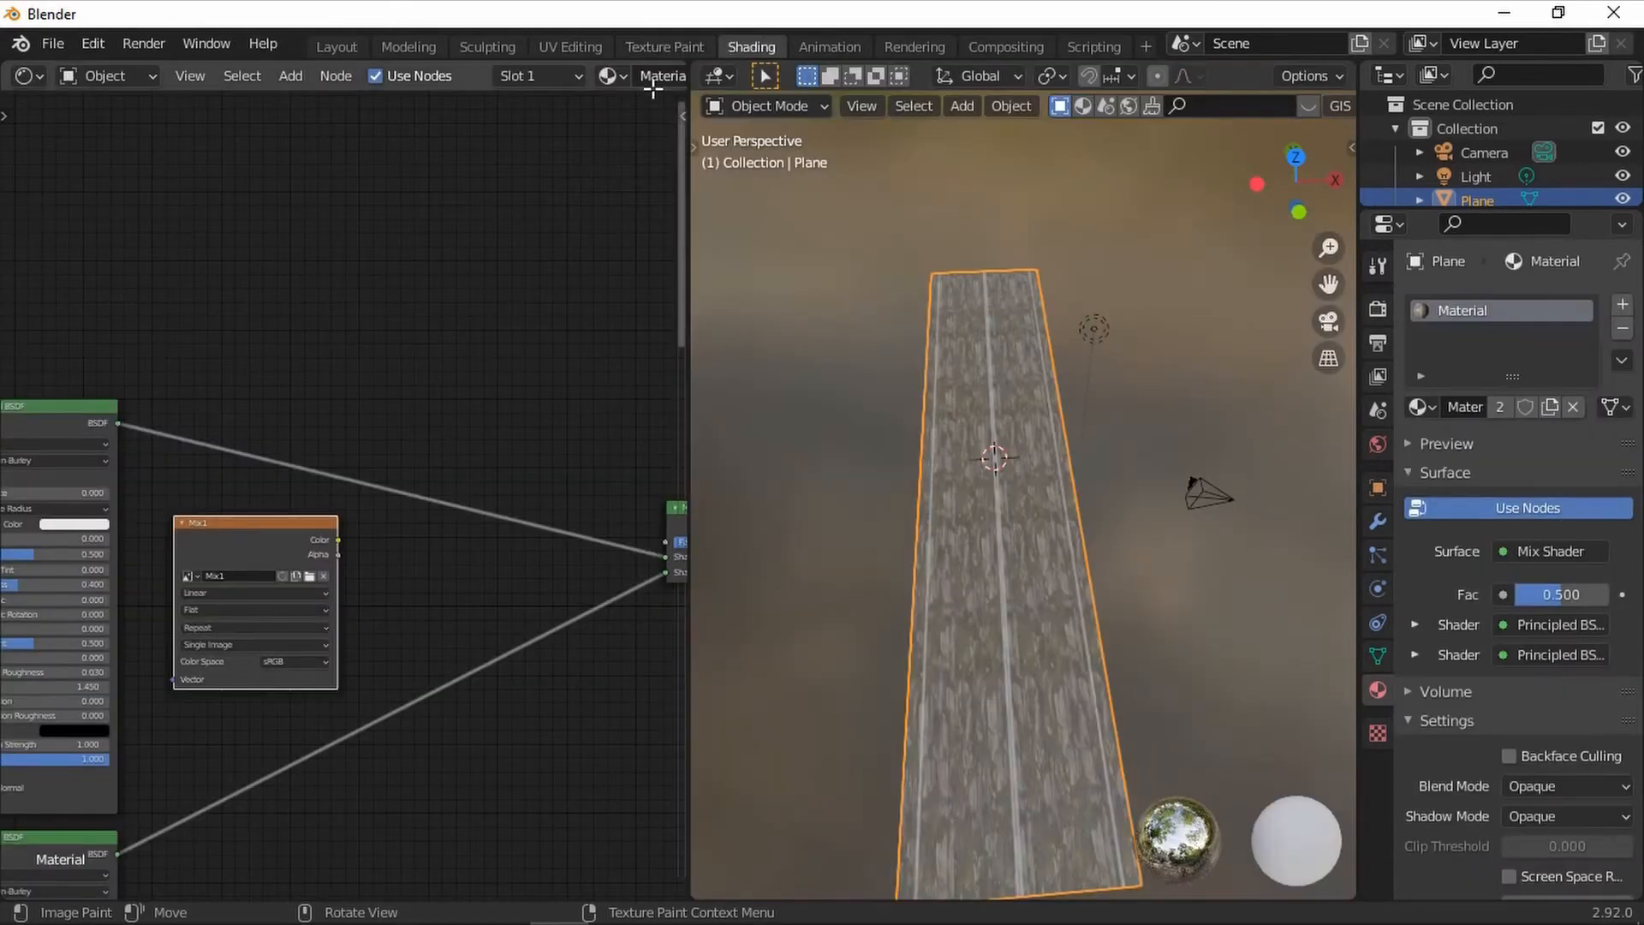
# Step: Add a Voronoi Texture node above the Mix1 image node
pyautogui.scroll(-2, 421, 425)
pyautogui.scroll(3, 323, 460)
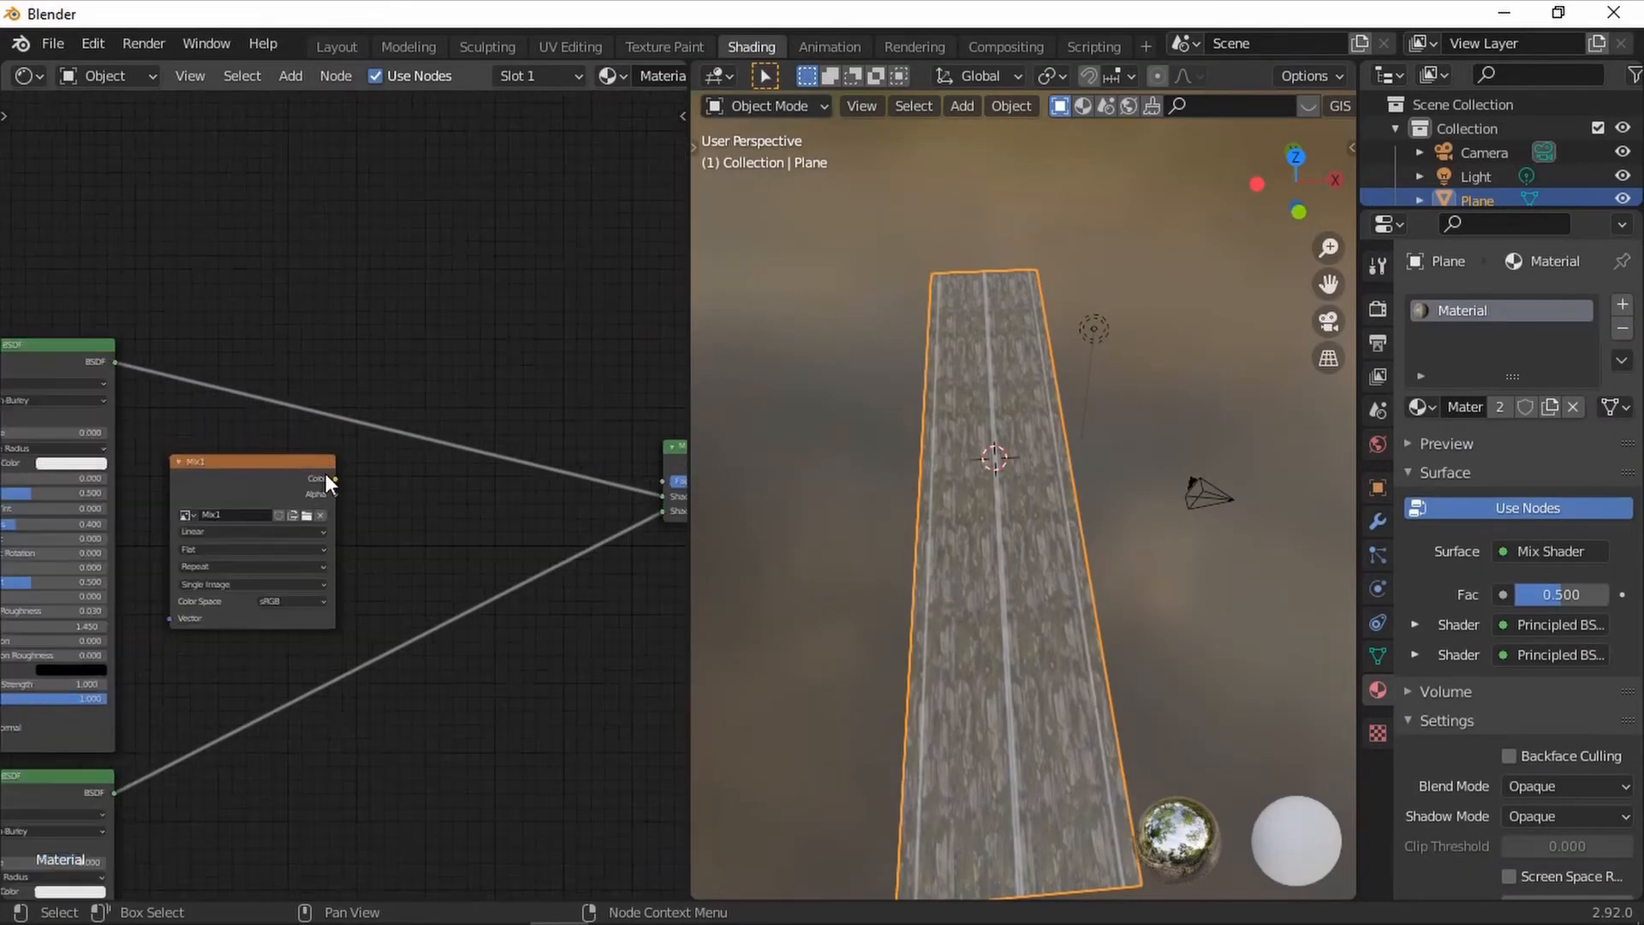
pyautogui.hotkey('shift', 'a')
pyautogui.click(336, 123)
pyautogui.write('voro')
pyautogui.click(374, 168)
pyautogui.click(353, 203)
# Step: Connect the Voronoi Texture's Color output to the Mix Shader's factor input
pyautogui.moveTo(566, 236); pyautogui.dragTo(378, 233, button='middle')
pyautogui.moveTo(230, 196); pyautogui.dragTo(500, 478)
pyautogui.moveTo(373, 231); pyautogui.dragTo(441, 341, button='middle')
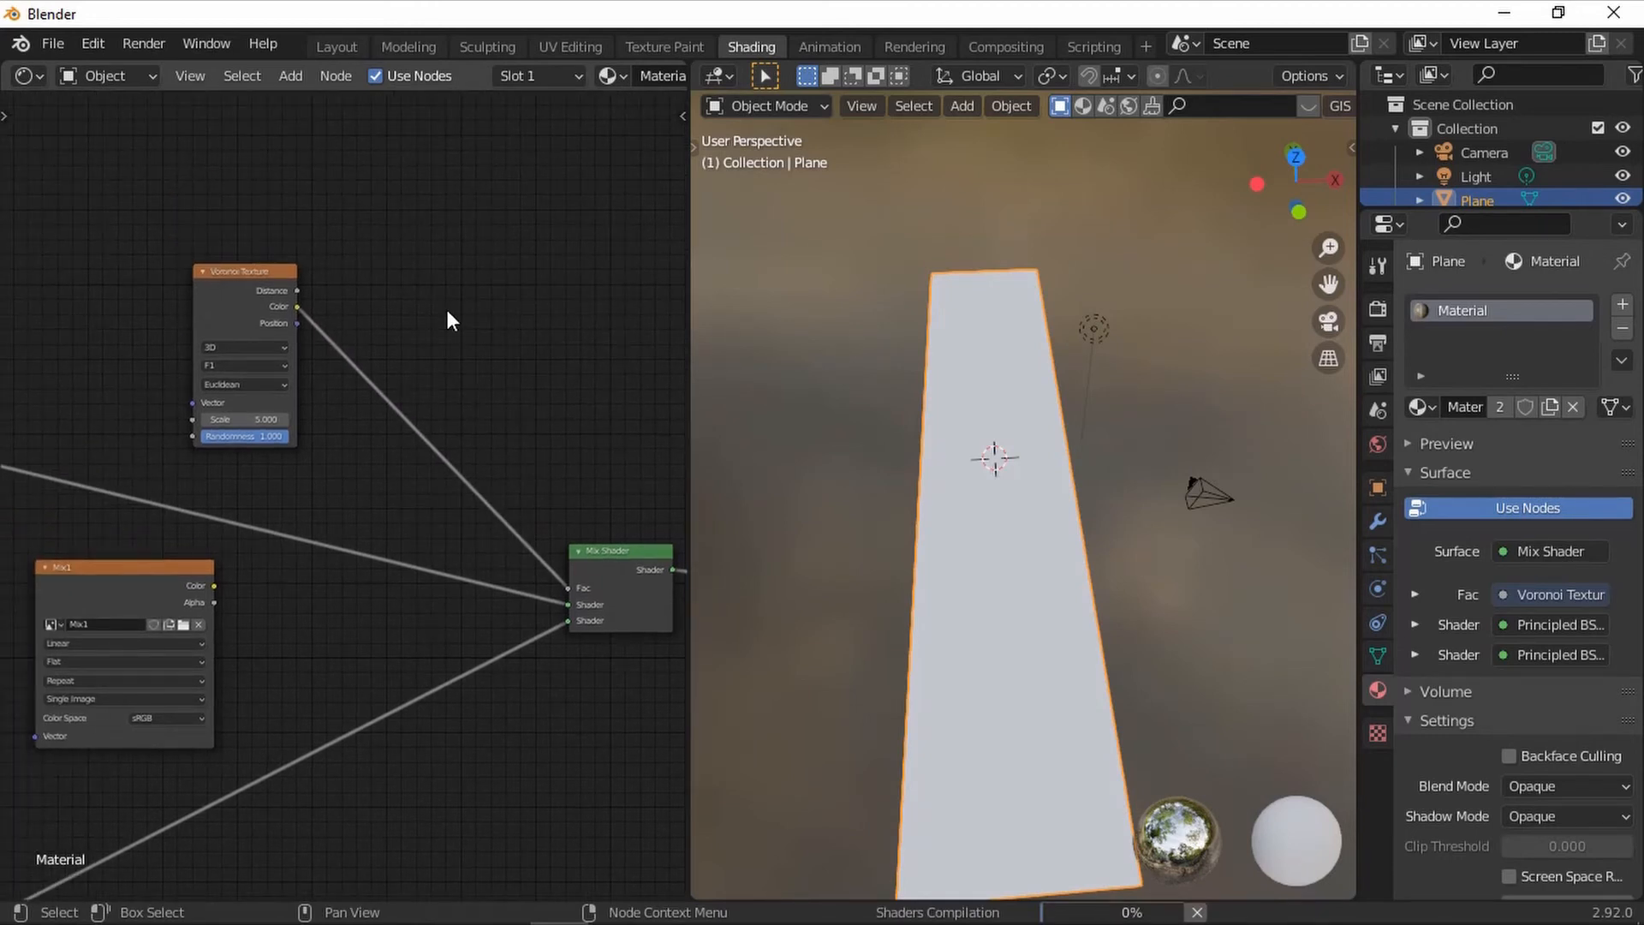
# Step: Preview the Voronoi Texture's Distance output on its own across the whole plane
pyautogui.scroll(1, 447, 310)
pyautogui.scroll(-1, 1010, 514)
pyautogui.moveTo(1010, 514); pyautogui.dragTo(1011, 565, button='middle')
pyautogui.scroll(5, 1011, 565)
pyautogui.scroll(3, 1010, 563)
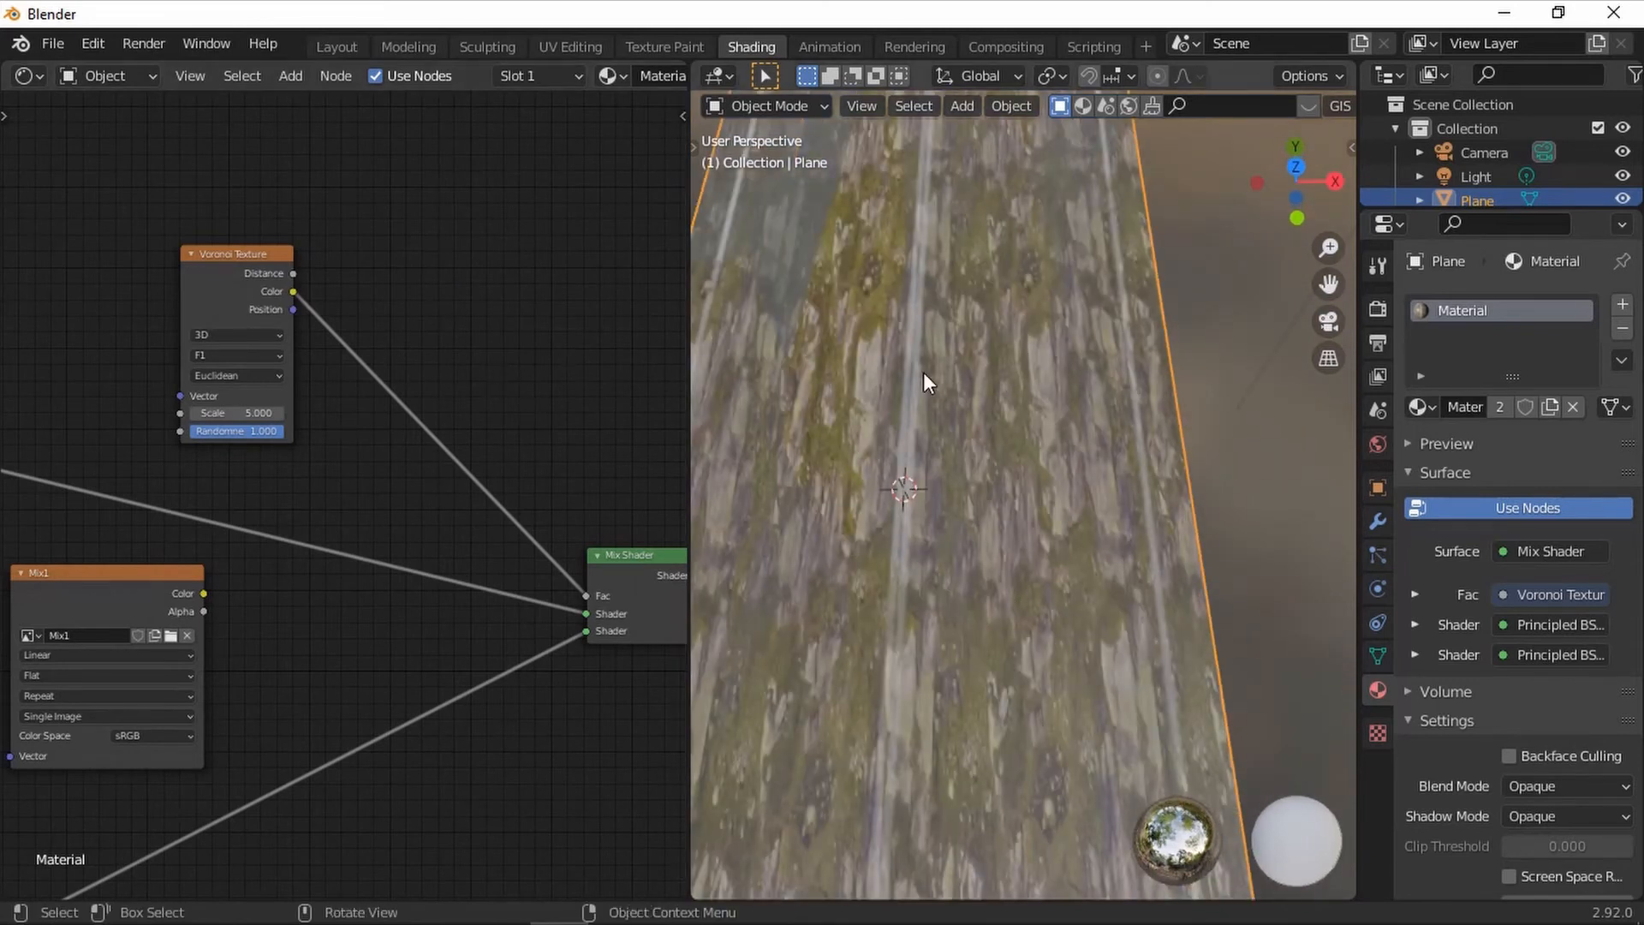
pyautogui.moveTo(924, 371); pyautogui.dragTo(923, 380, button='middle')
pyautogui.moveTo(317, 248); pyautogui.dragTo(331, 370, button='middle')
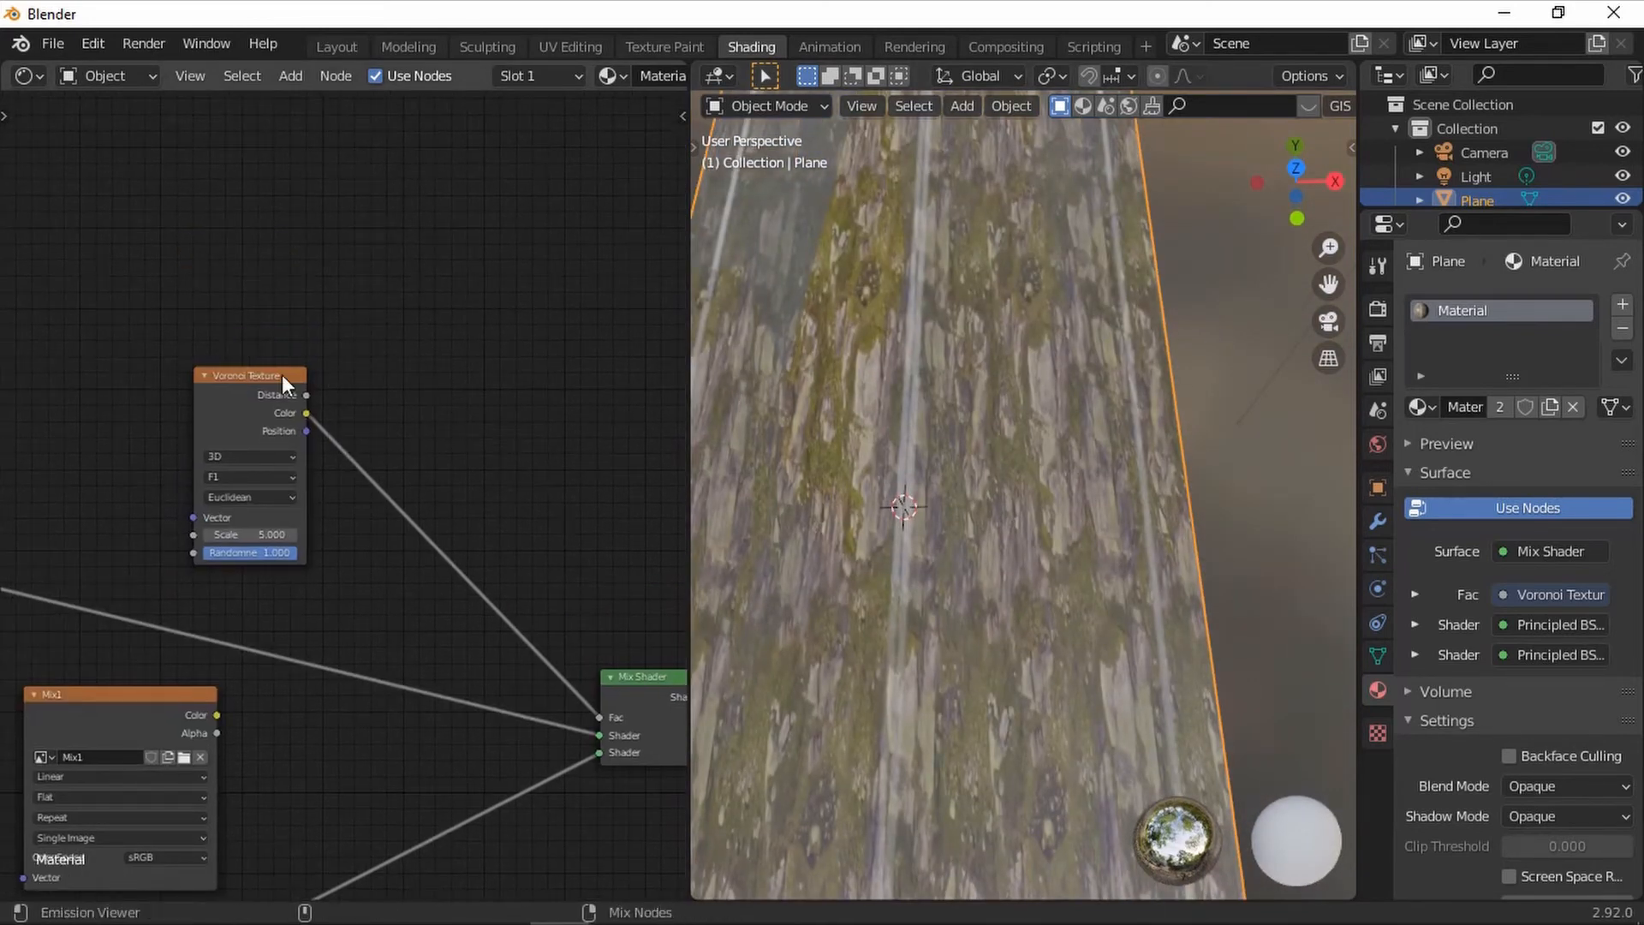
pyautogui.keyDown('ctrl'); pyautogui.keyDown('shift'); pyautogui.click(253, 377); pyautogui.keyUp('shift'); pyautogui.keyUp('ctrl')
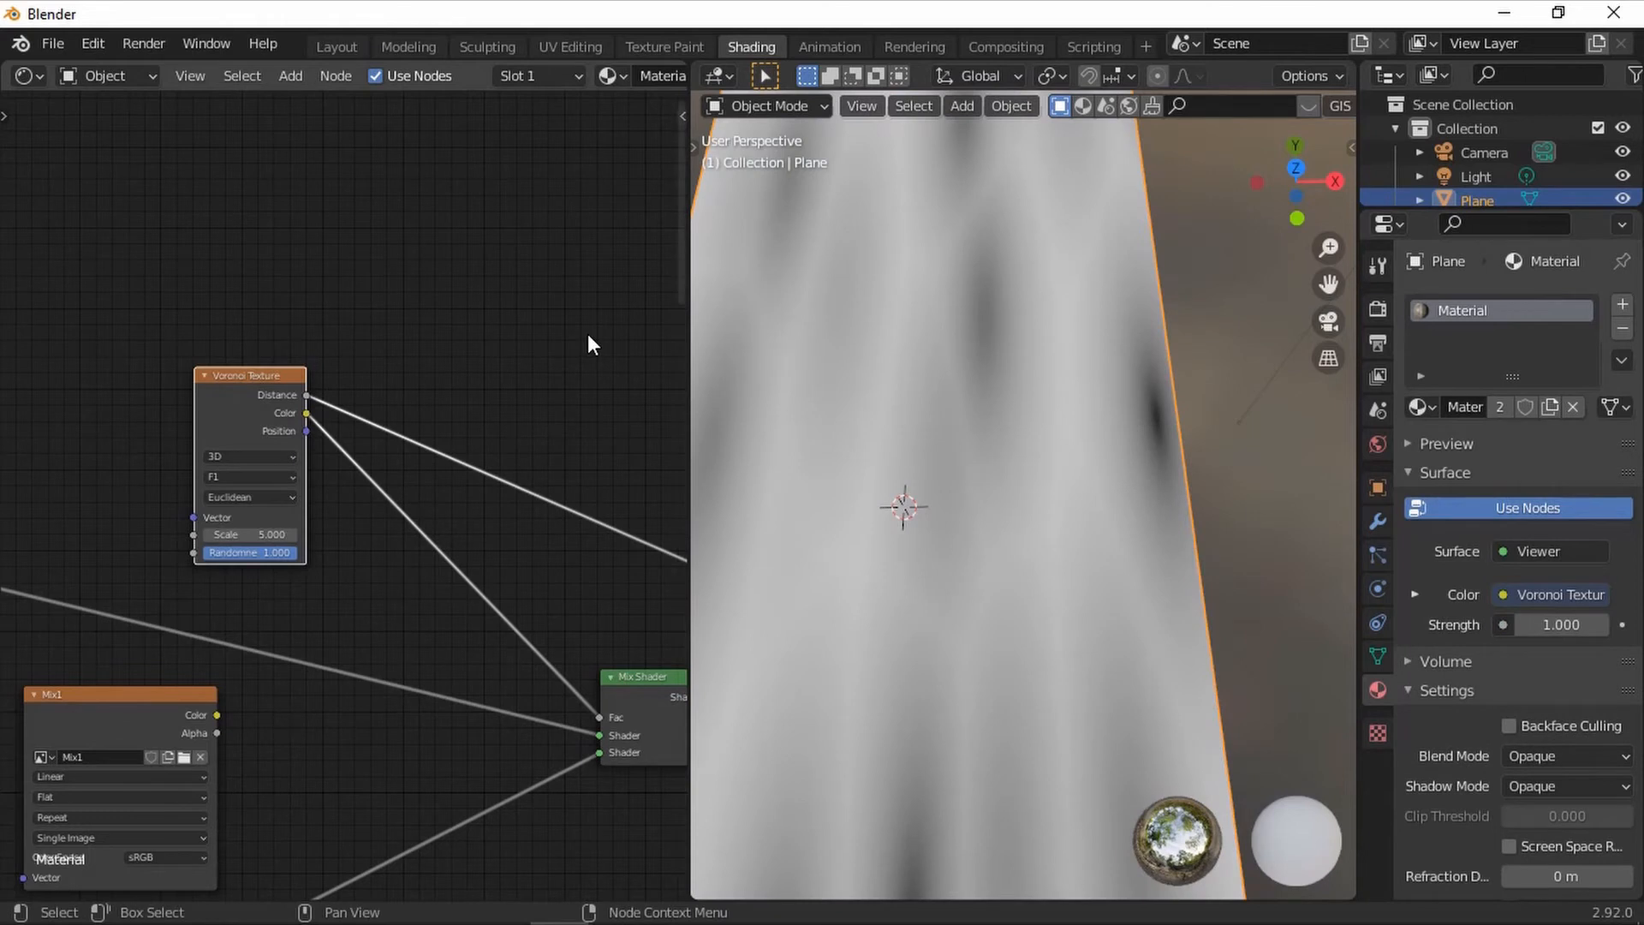
pyautogui.scroll(-6, 1123, 479)
pyautogui.keyDown('shift'); pyautogui.moveTo(1098, 519); pyautogui.dragTo(1091, 444, button='middle'); pyautogui.keyUp('shift')
pyautogui.scroll(4, 1091, 445)
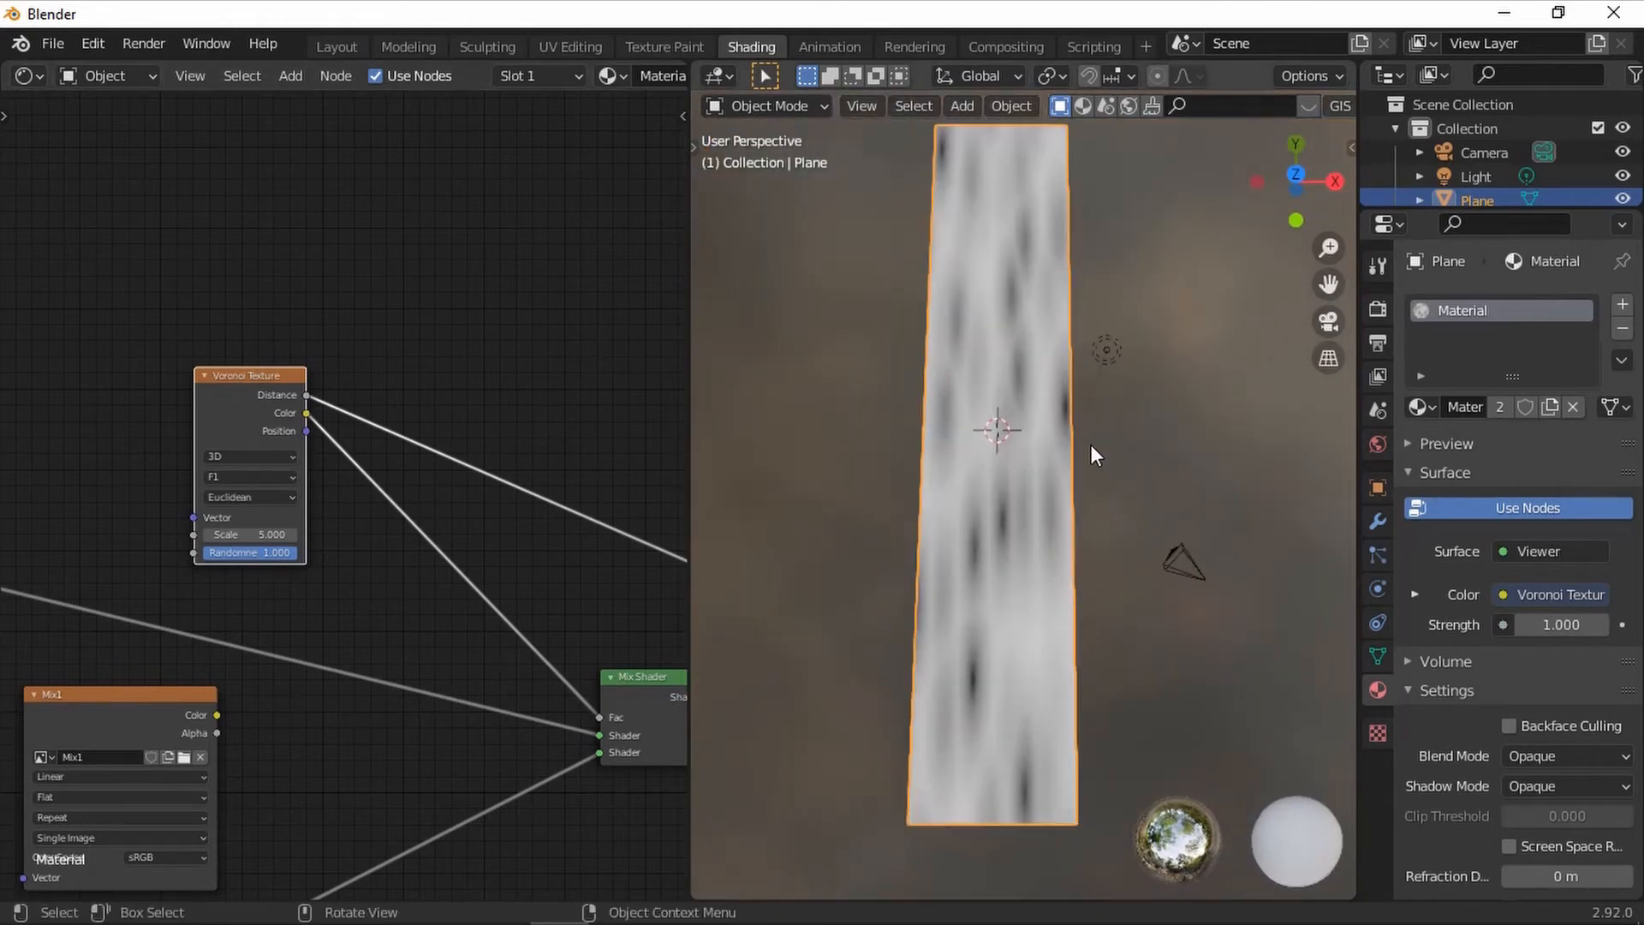
# Step: Examine the Voronoi preview along the plane and compare it with the painted Mix1 mask in the Texture Paint workspace
pyautogui.moveTo(958, 547); pyautogui.dragTo(1008, 548, button='middle')
pyautogui.keyDown('shift'); pyautogui.moveTo(1008, 547); pyautogui.dragTo(1016, 445, button='middle'); pyautogui.keyUp('shift')
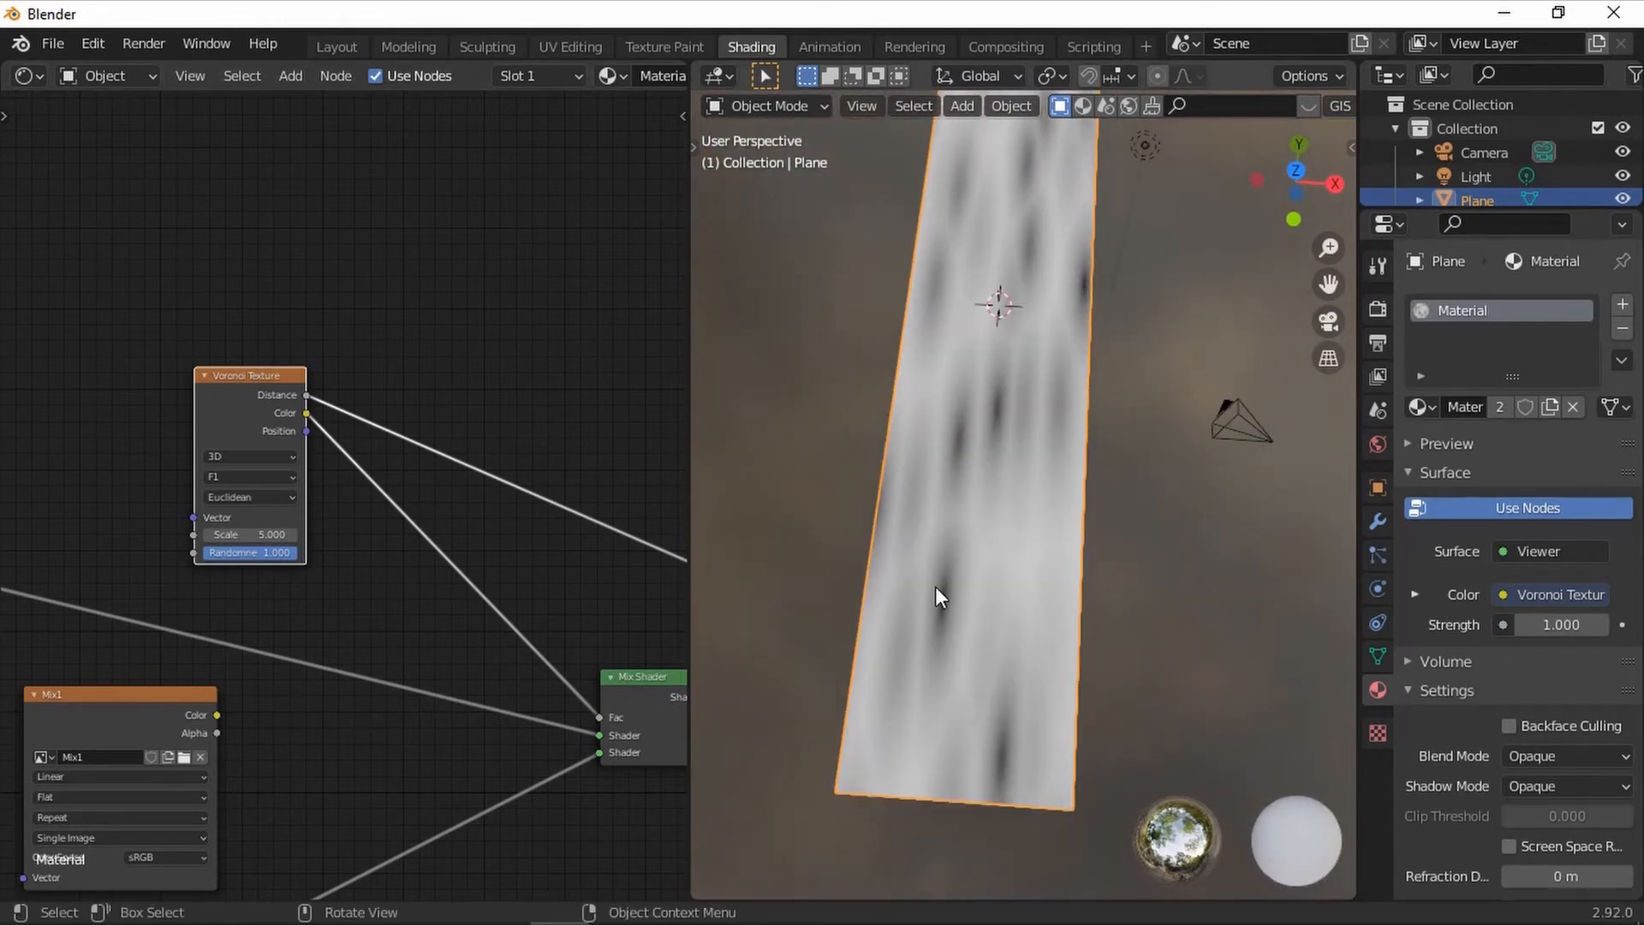
pyautogui.keyDown('shift'); pyautogui.moveTo(1040, 224); pyautogui.dragTo(1070, 394, button='middle'); pyautogui.keyUp('shift')
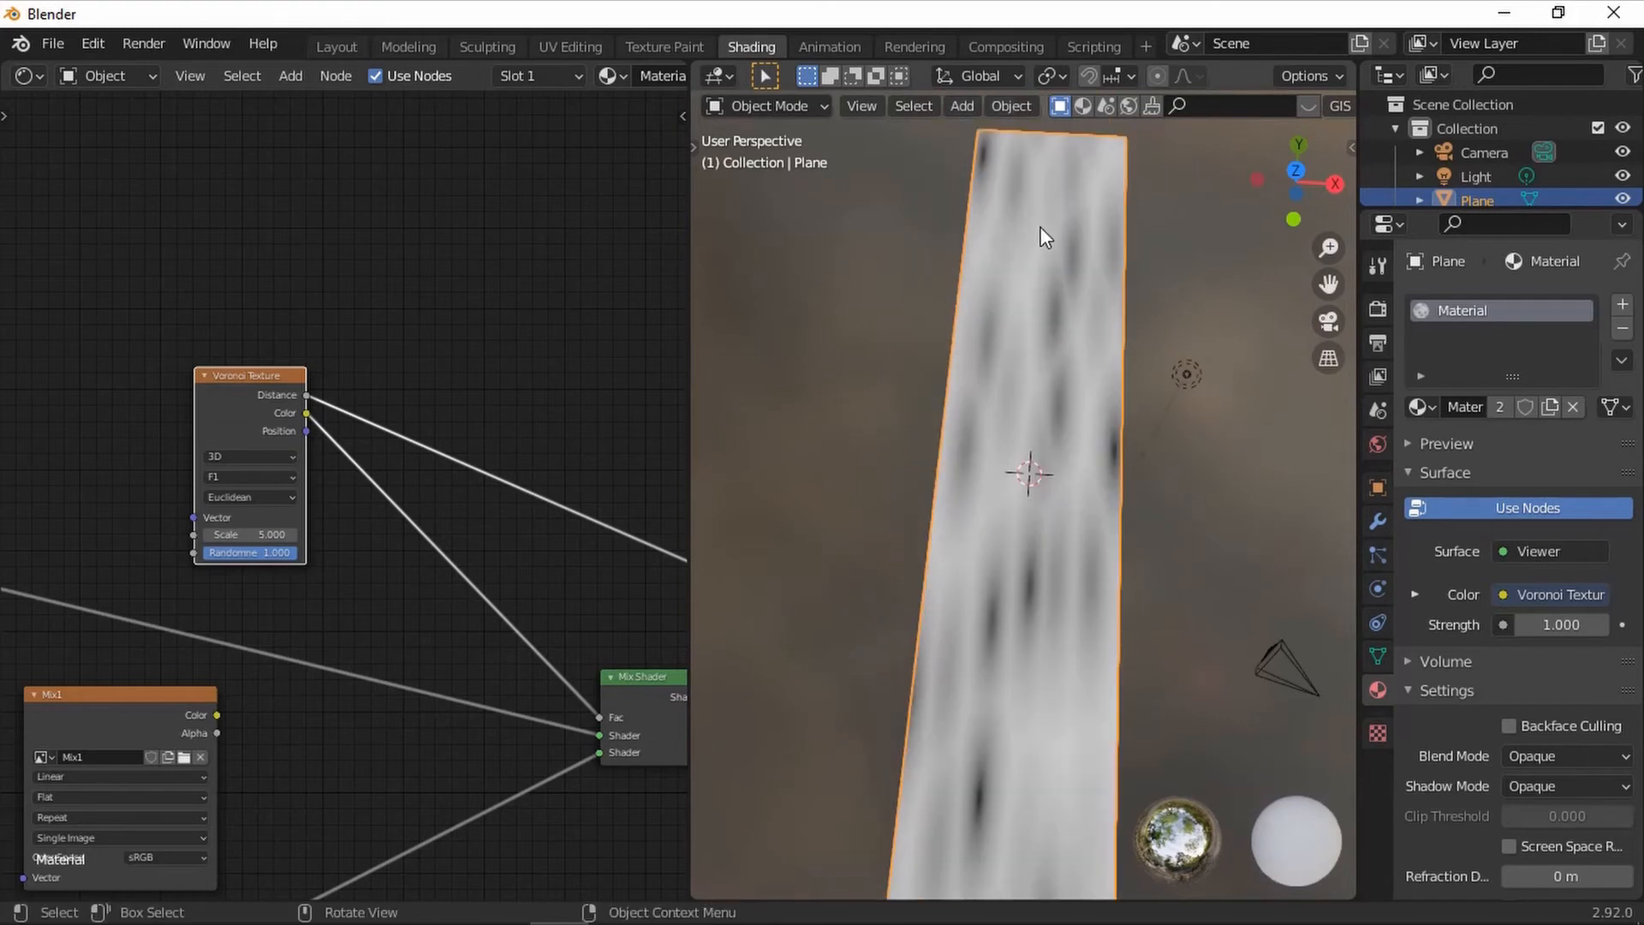
pyautogui.click(658, 45)
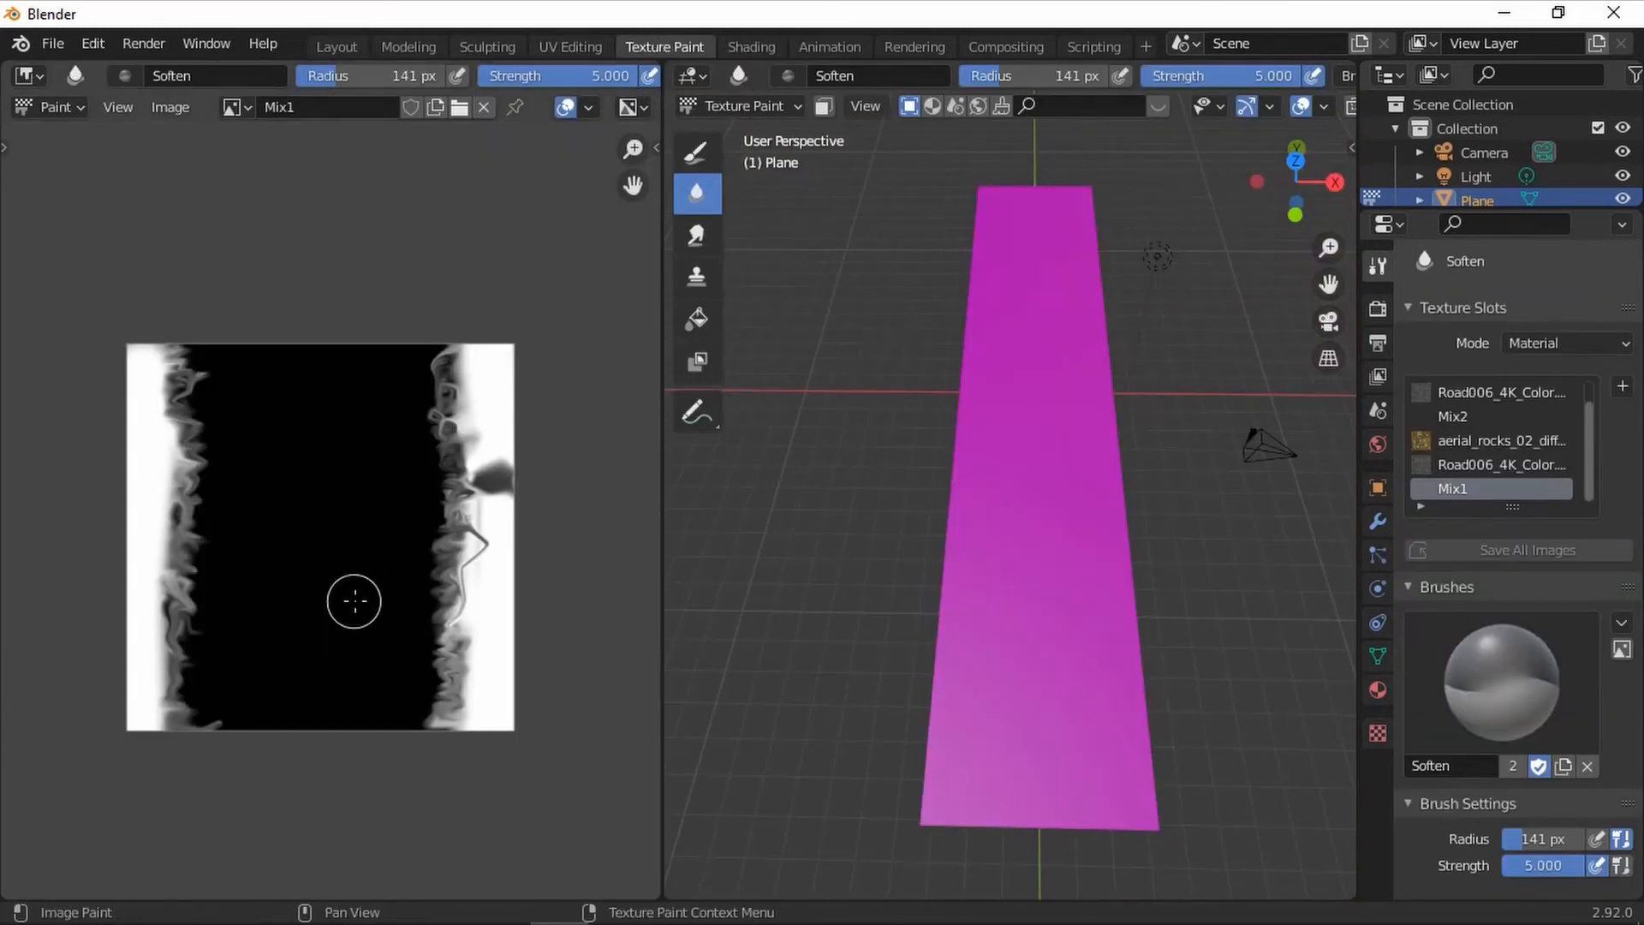
pyautogui.click(734, 45)
pyautogui.moveTo(1021, 538); pyautogui.dragTo(1070, 420, button='middle')
pyautogui.scroll(-3, 476, 712)
pyautogui.moveTo(463, 673); pyautogui.dragTo(435, 595, button='middle')
pyautogui.scroll(2, 293, 542)
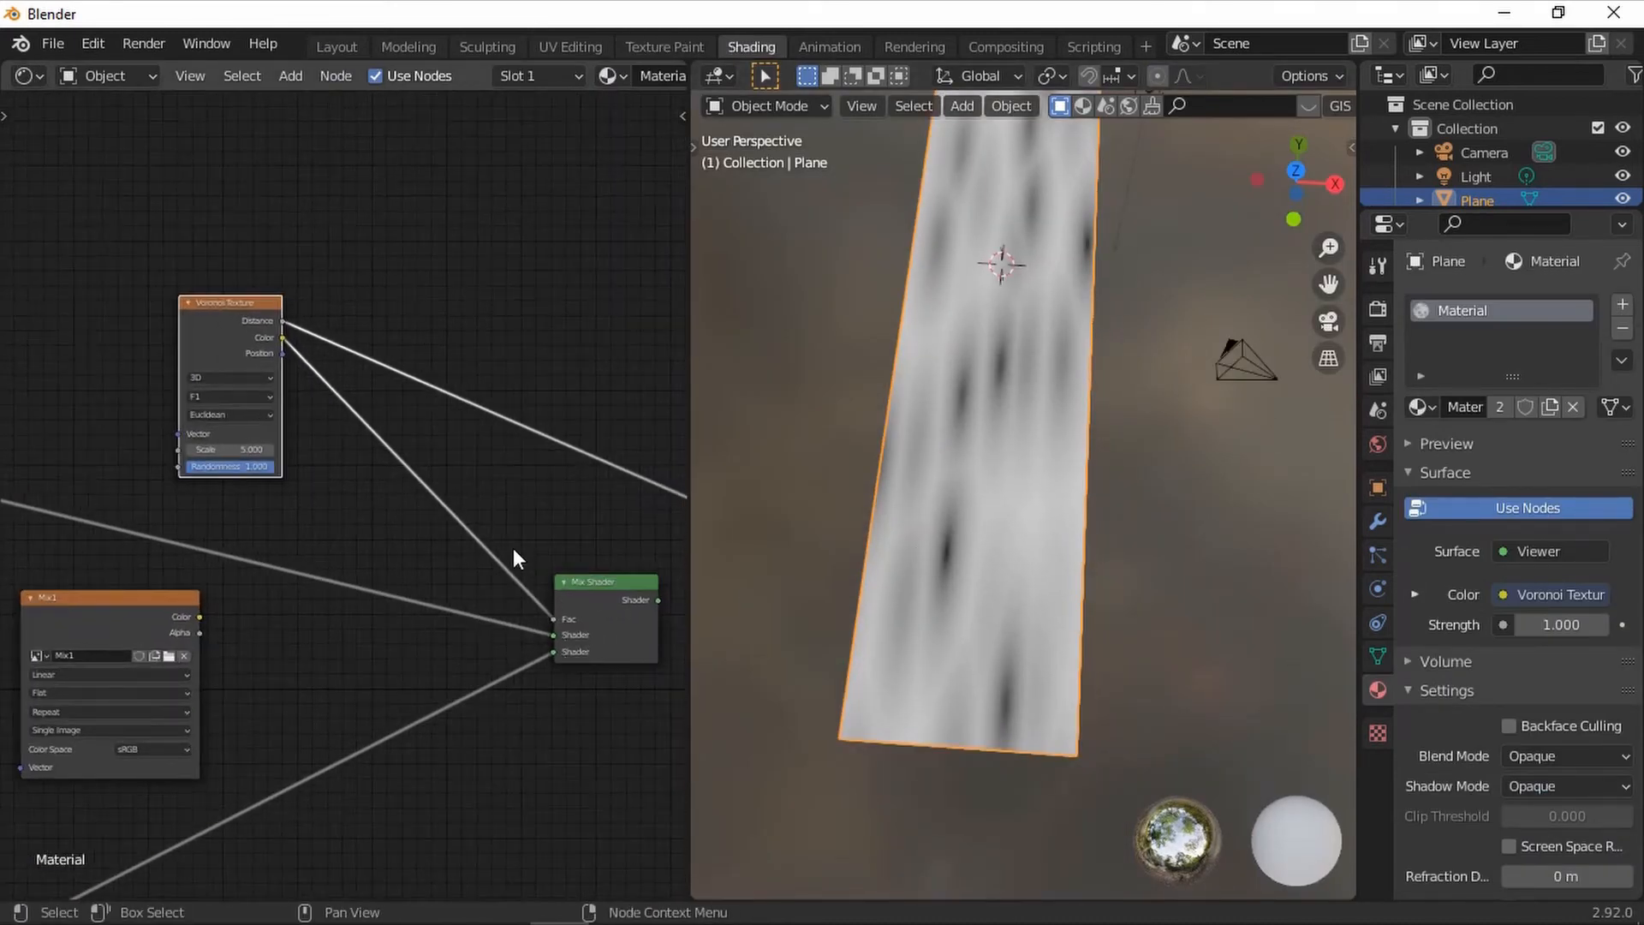
# Step: Send the Mix Shader to the material output again and drive its factor with the Mix1 image's Color instead of the Voronoi Texture
pyautogui.moveTo(525, 573); pyautogui.dragTo(407, 499, button='middle')
pyautogui.keyDown('ctrl'); pyautogui.keyDown('shift'); pyautogui.click(480, 506); pyautogui.keyUp('shift'); pyautogui.keyUp('ctrl')
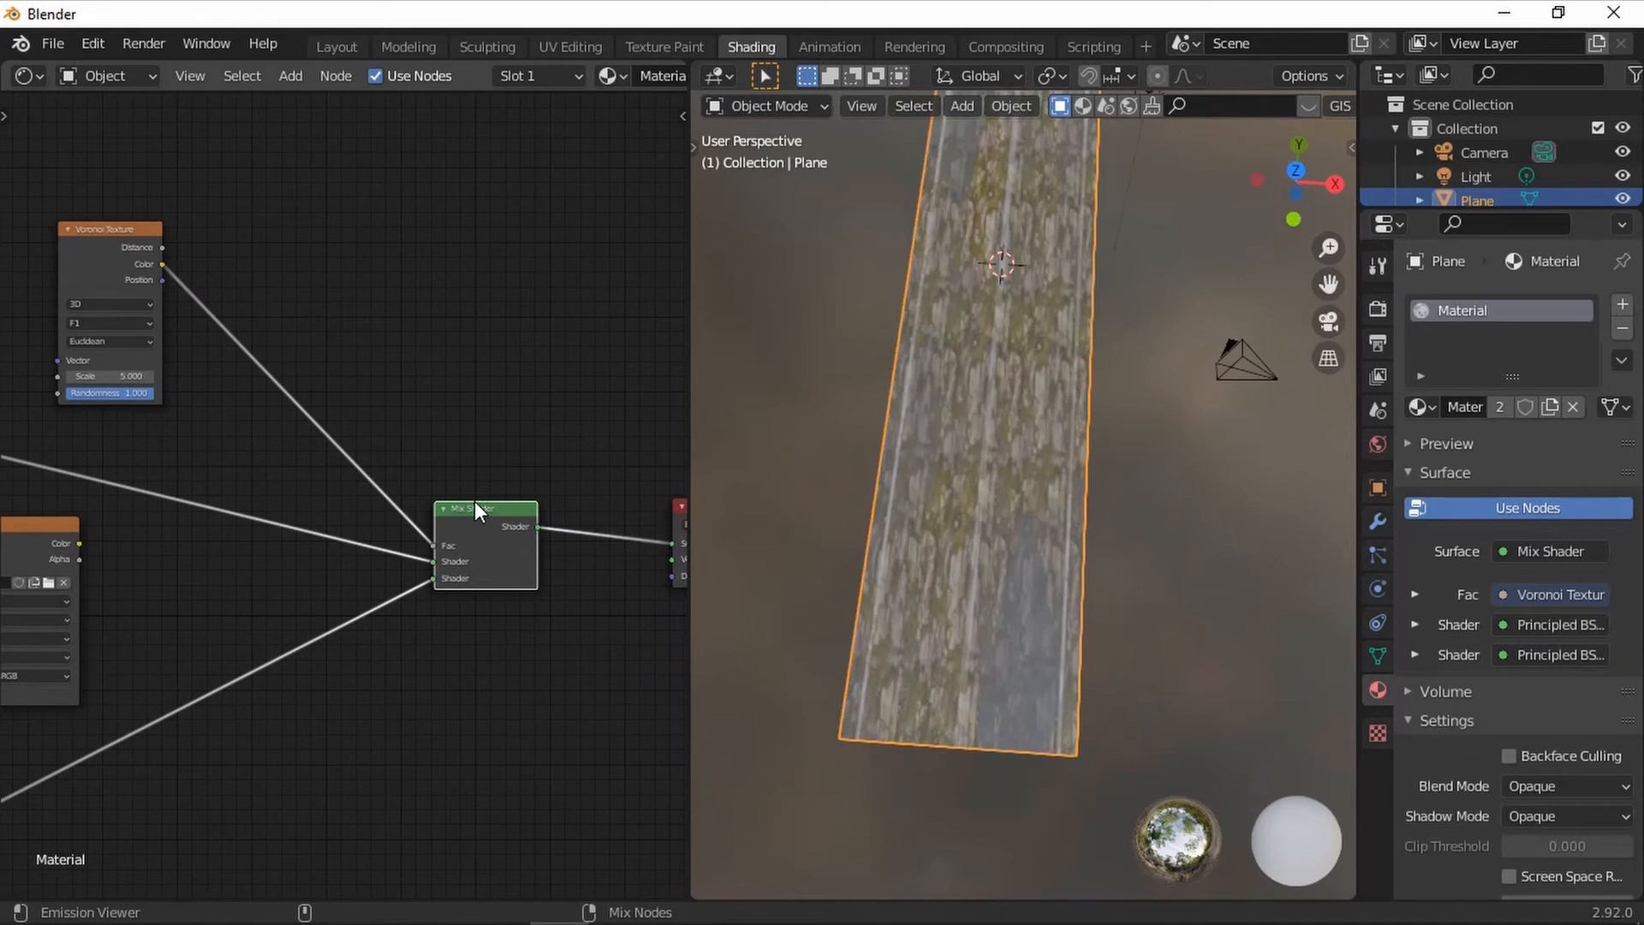
pyautogui.moveTo(358, 316); pyautogui.dragTo(432, 401, button='middle')
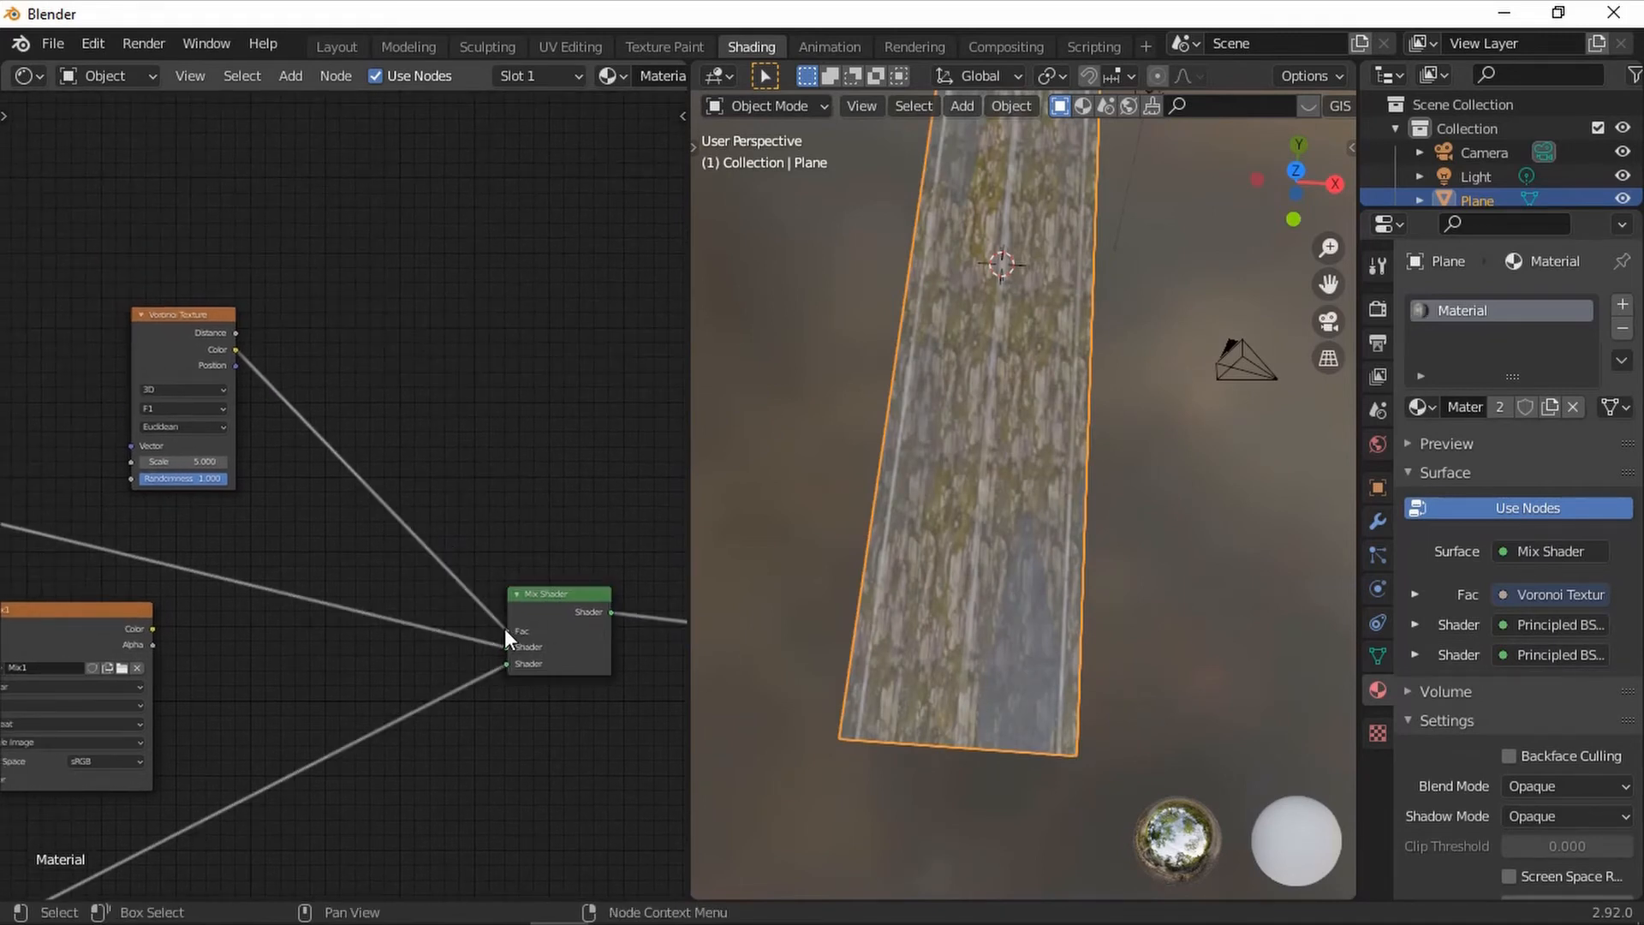
pyautogui.moveTo(507, 631); pyautogui.dragTo(394, 503)
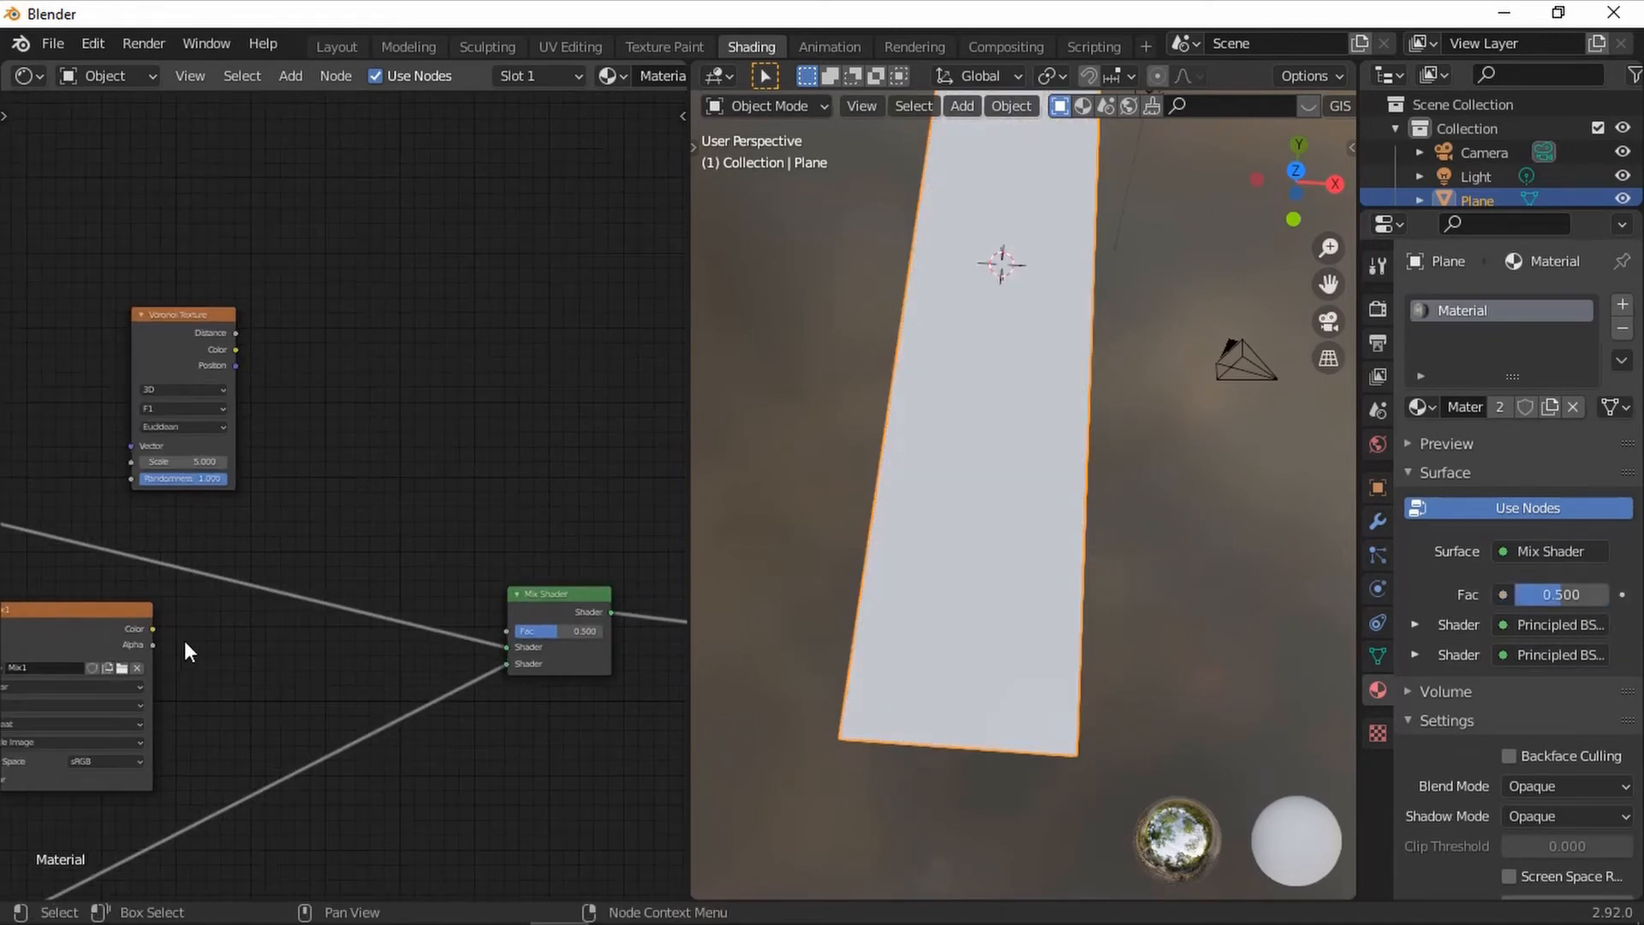
pyautogui.scroll(-1, 185, 634)
pyautogui.moveTo(167, 619); pyautogui.dragTo(501, 628)
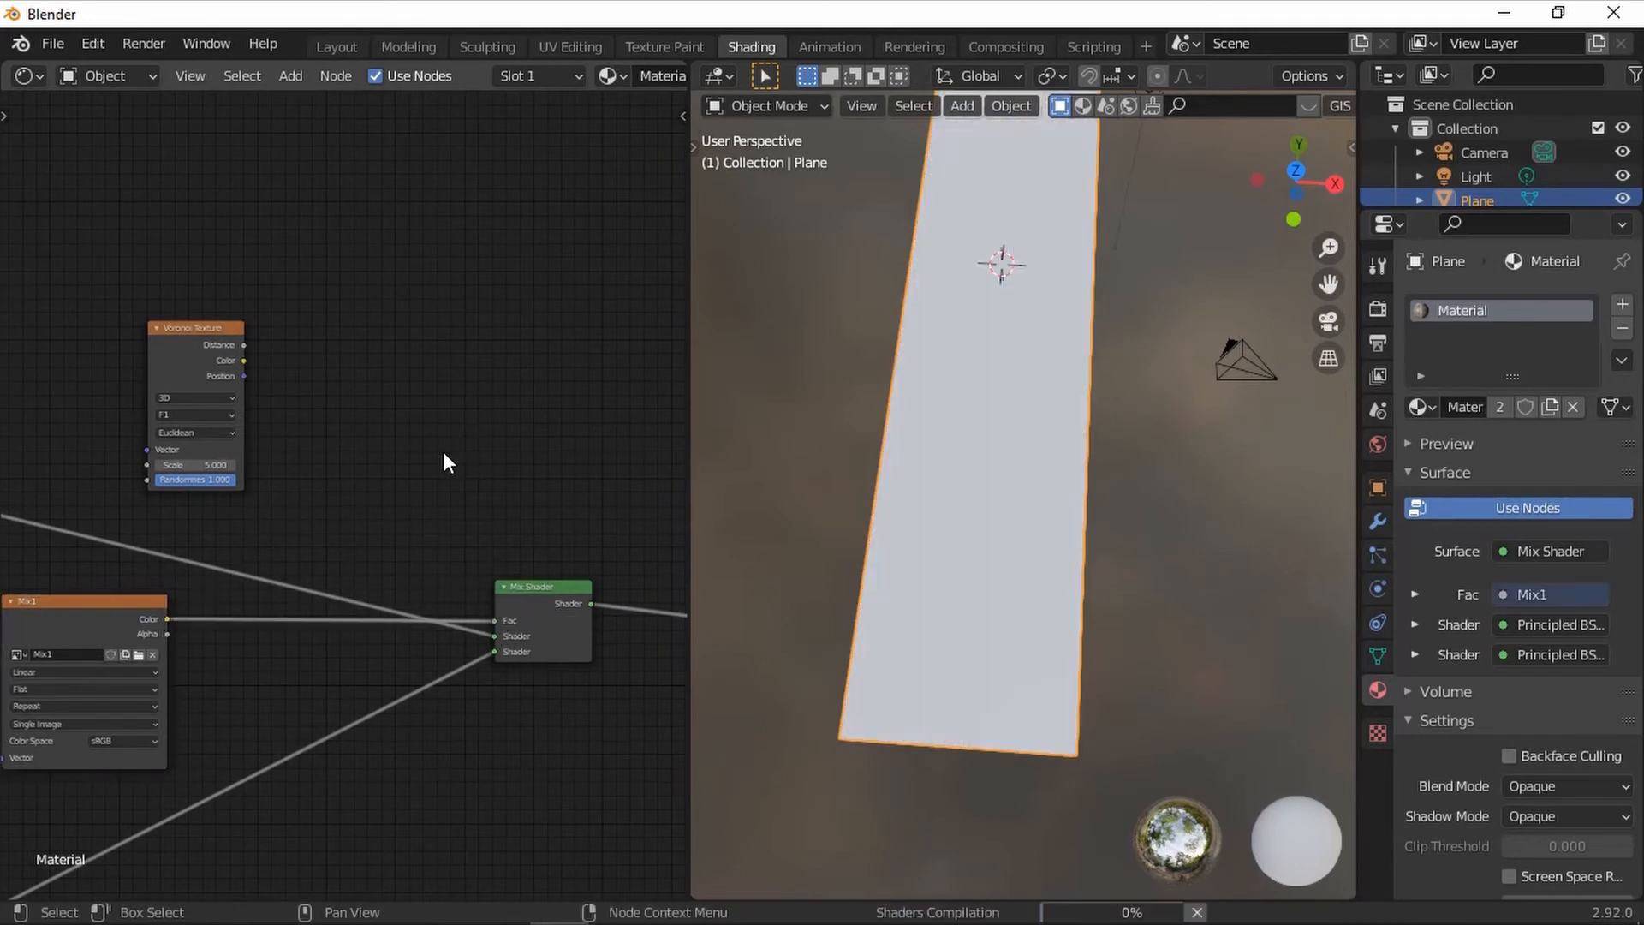
# Step: Examine the road and rock Principled BSDF branches and the Mix1 mask node feeding the Mix Shader
pyautogui.scroll(-1, 337, 512)
pyautogui.moveTo(337, 511); pyautogui.dragTo(647, 294, button='middle')
pyautogui.scroll(-4, 445, 421)
pyautogui.click(381, 430)
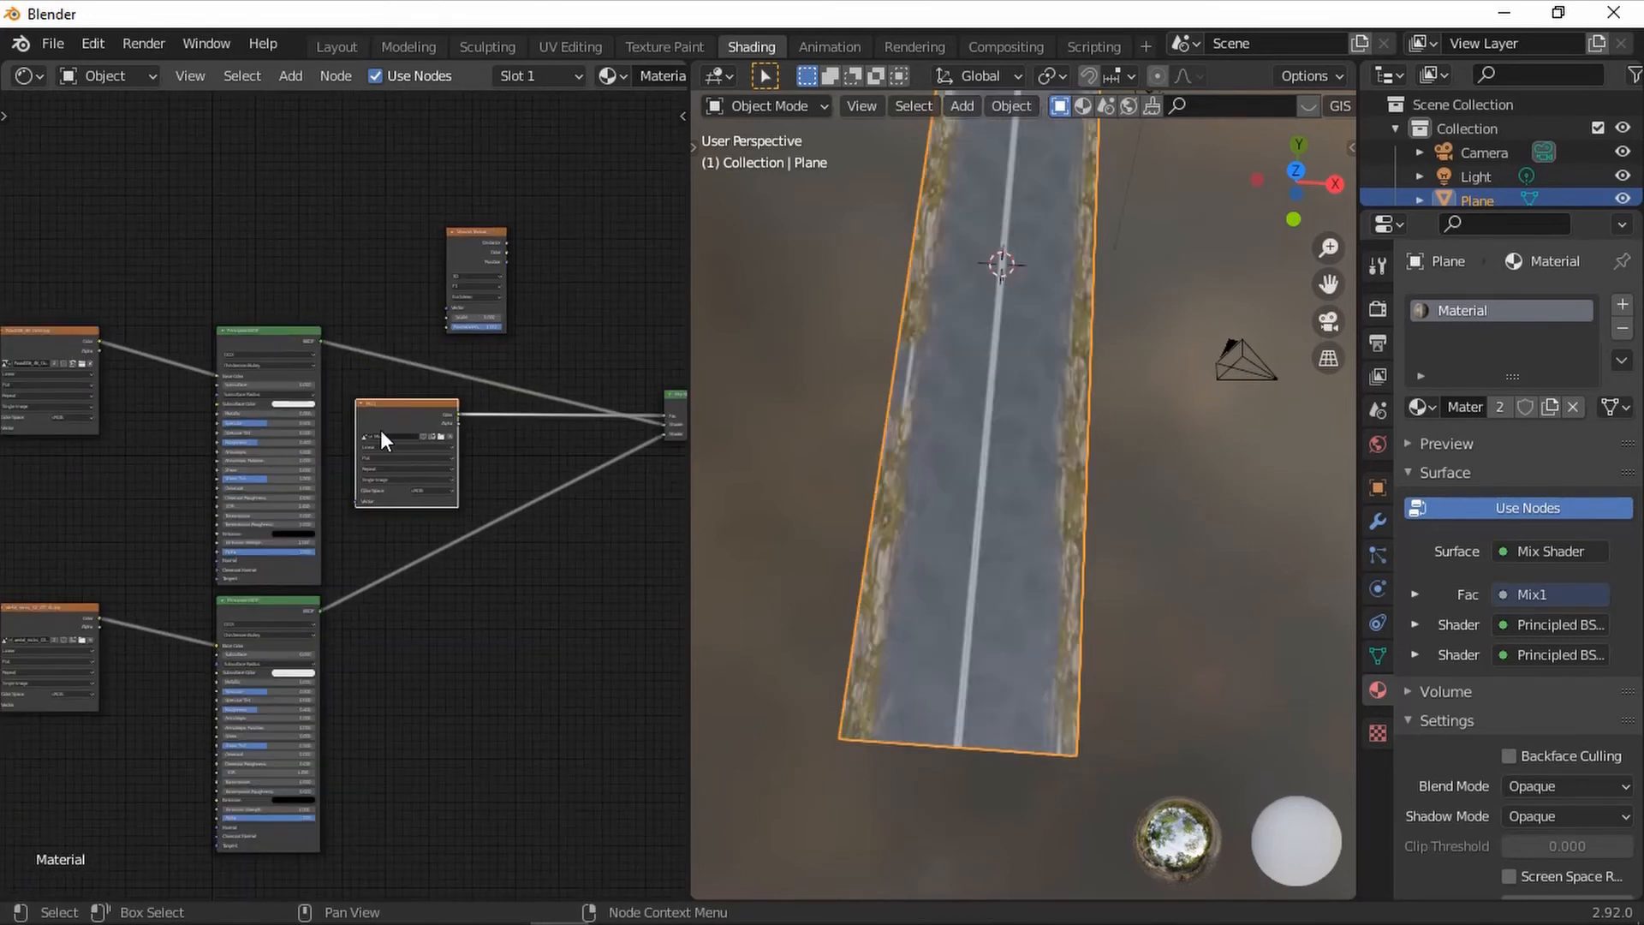
pyautogui.moveTo(14, 603); pyautogui.dragTo(398, 836)
pyautogui.moveTo(12, 187); pyautogui.dragTo(282, 432)
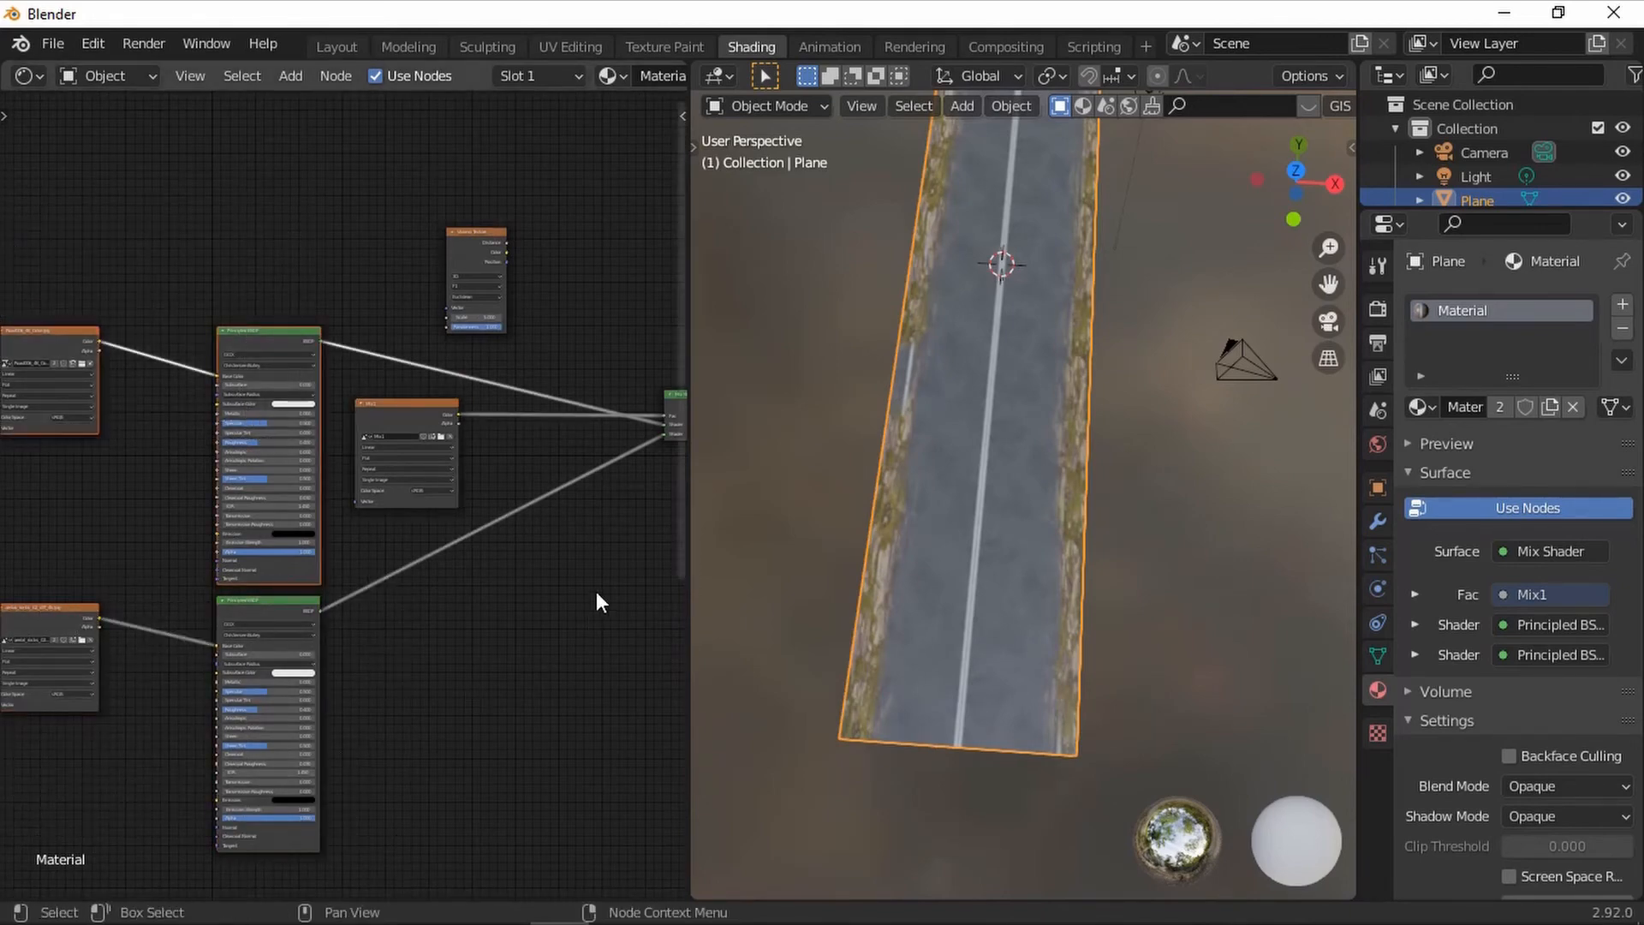
pyautogui.moveTo(596, 591); pyautogui.dragTo(396, 724, button='middle')
pyautogui.scroll(2, 430, 669)
pyautogui.scroll(2, 472, 577)
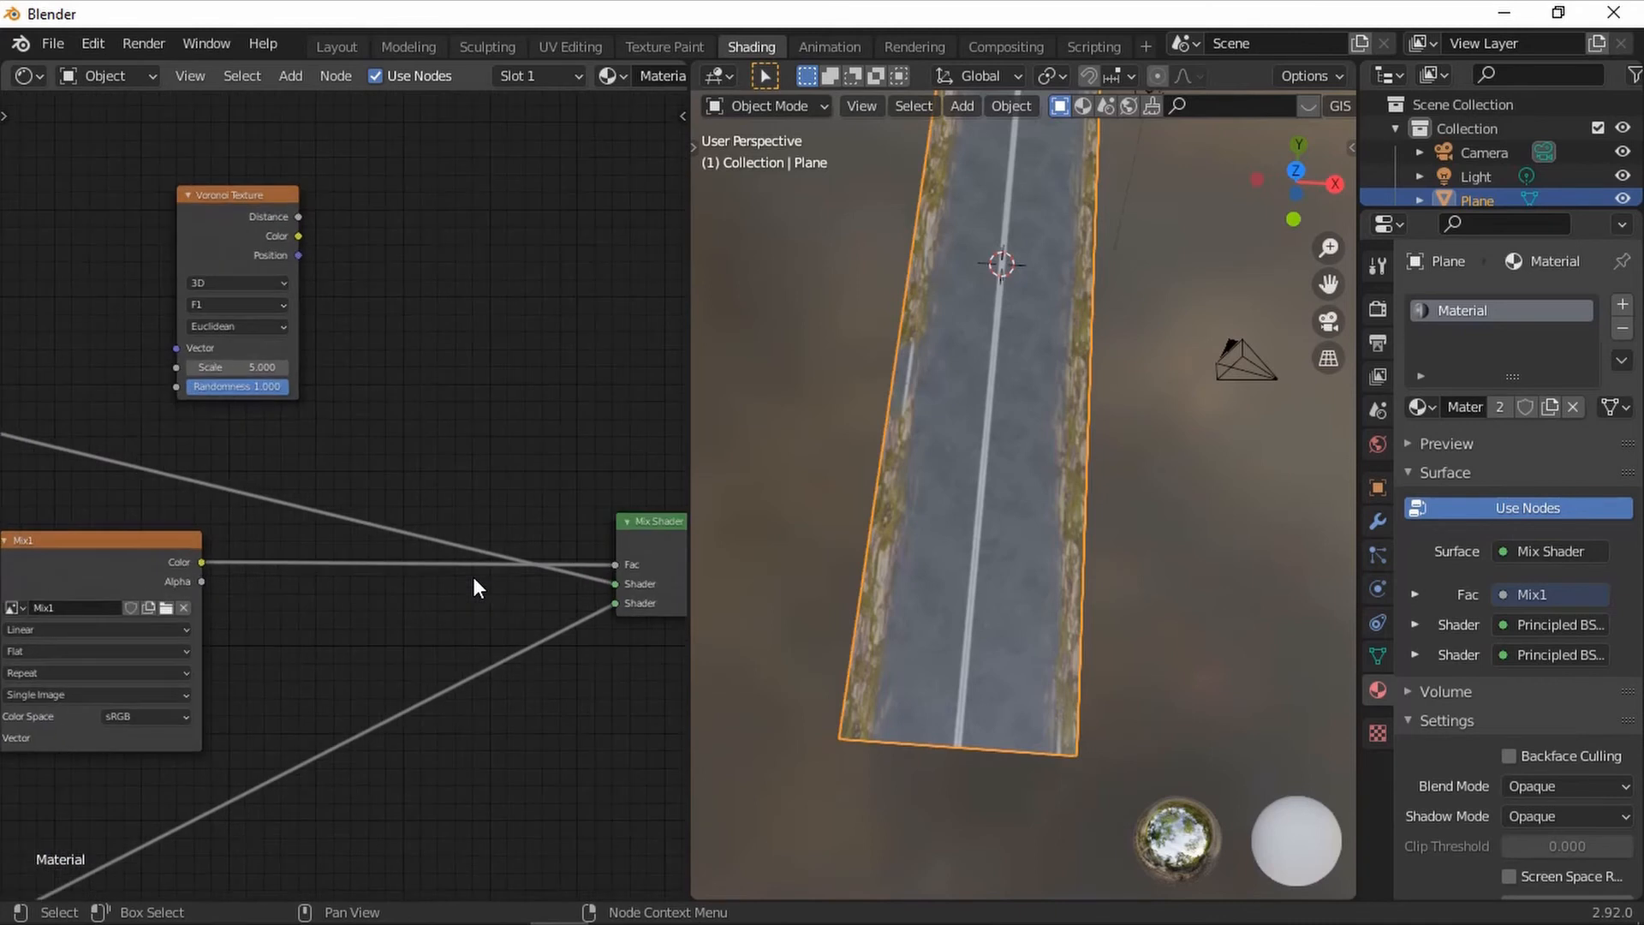
# Step: Add a Noise Texture node beside the Voronoi Texture node
pyautogui.scroll(-2, 281, 358)
pyautogui.hotkey('shift', 'a')
pyautogui.click(514, 287)
pyautogui.write('noise')
pyautogui.press('Return')
pyautogui.click(65, 240)
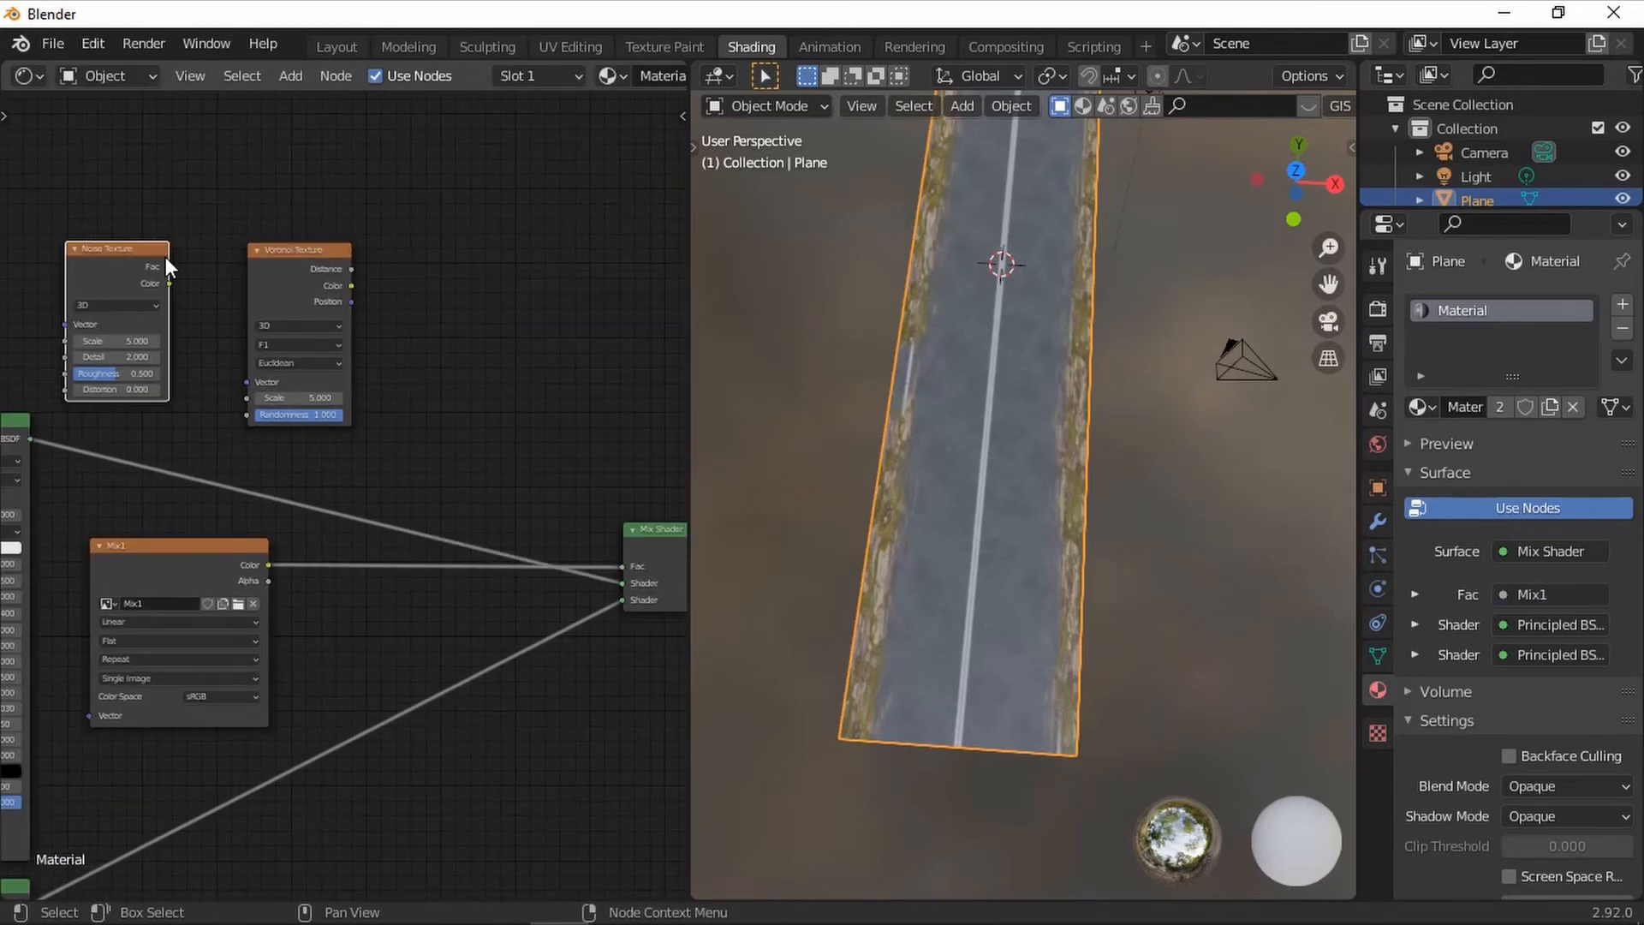
# Step: Connect the Noise Texture's Fac output to the Mix Shader's factor input and inspect the blend on the plane
pyautogui.moveTo(169, 266); pyautogui.dragTo(623, 566)
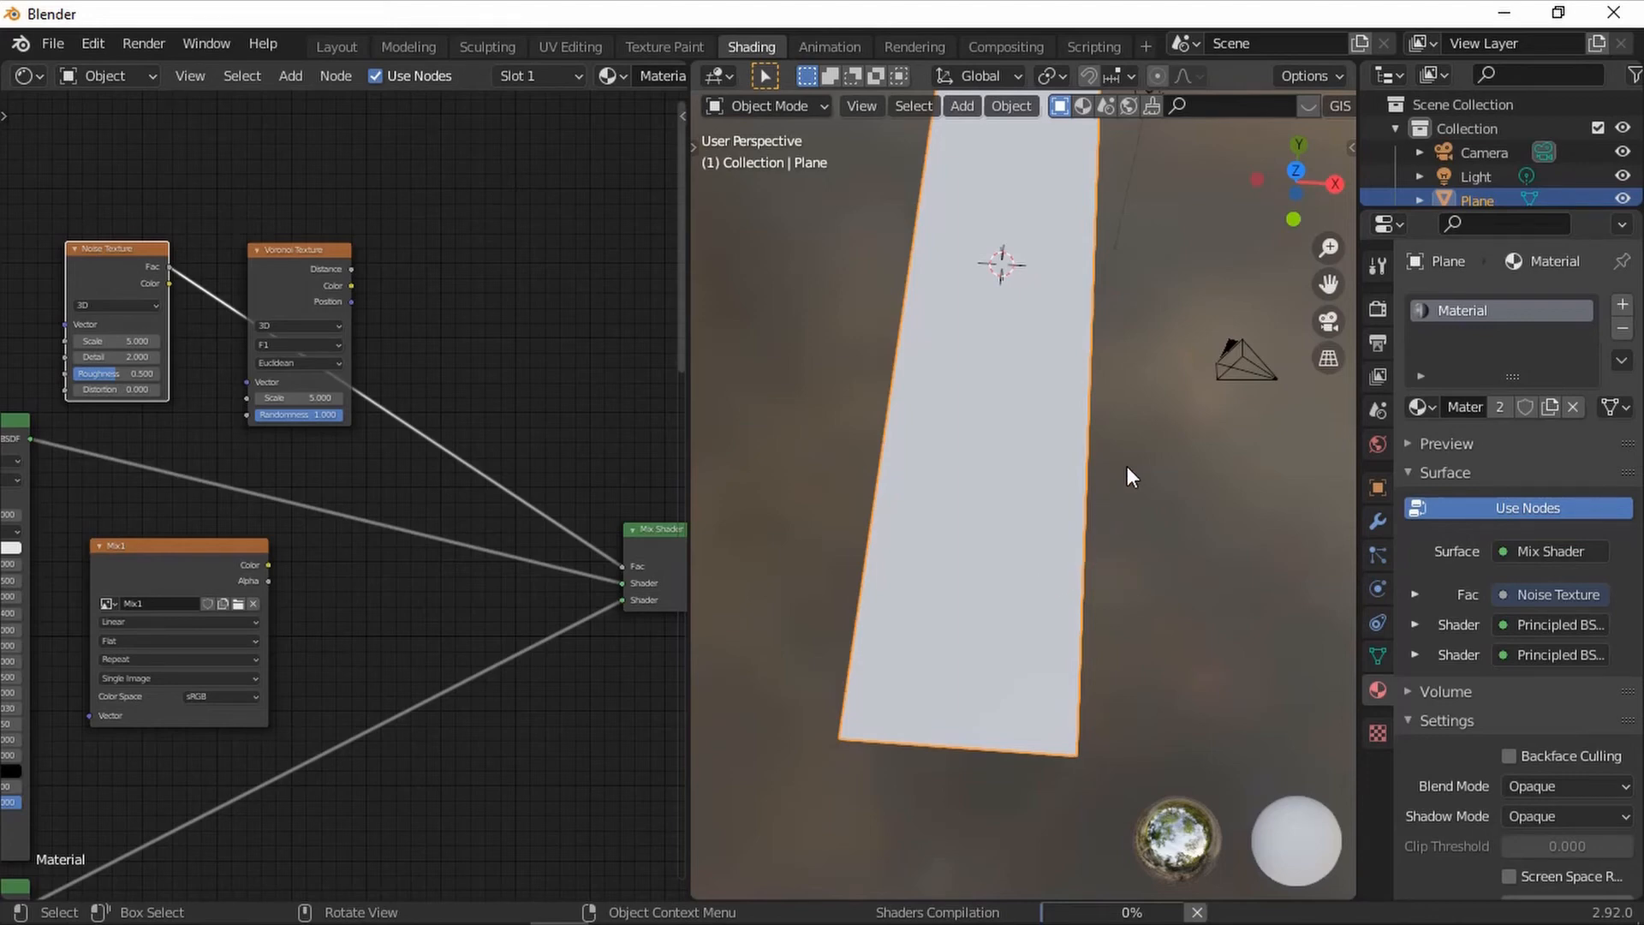
pyautogui.moveTo(1089, 534); pyautogui.dragTo(977, 444, button='middle')
pyautogui.scroll(6, 1115, 466)
pyautogui.moveTo(1010, 454); pyautogui.dragTo(1007, 514, button='middle')
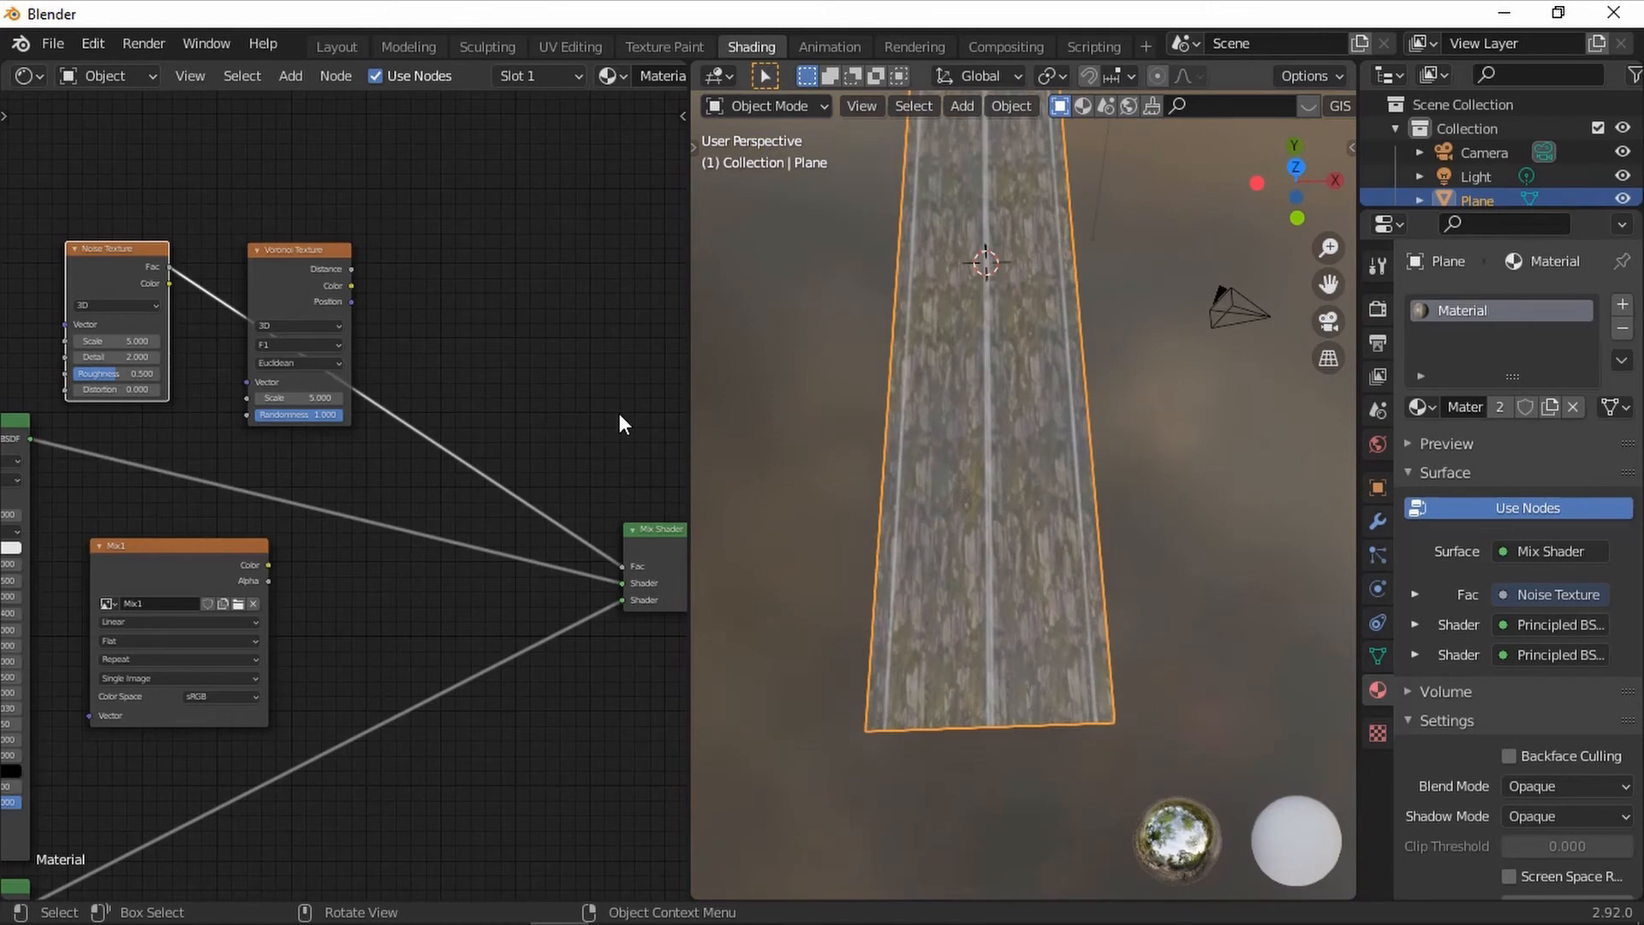
# Step: Set the Noise Texture's scale to -2.200 and its roughness to 1.000
pyautogui.scroll(4, 514, 411)
pyautogui.scroll(2, 338, 501)
pyautogui.moveTo(296, 545); pyautogui.dragTo(272, 545)
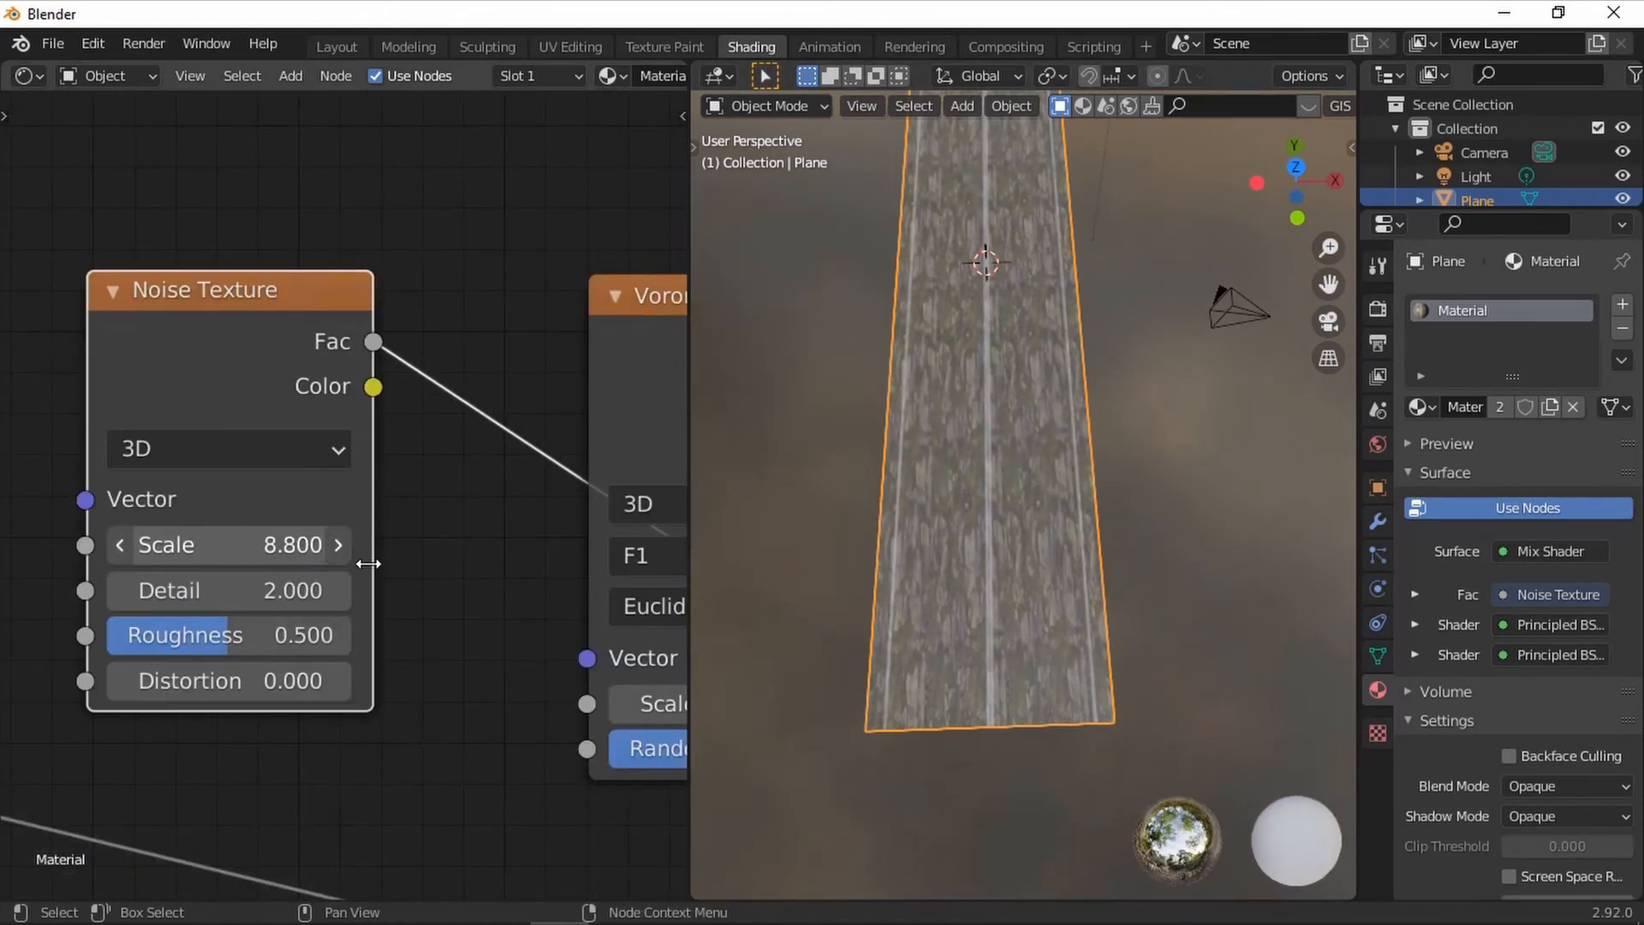
pyautogui.moveTo(22, 635); pyautogui.dragTo(756, 621)
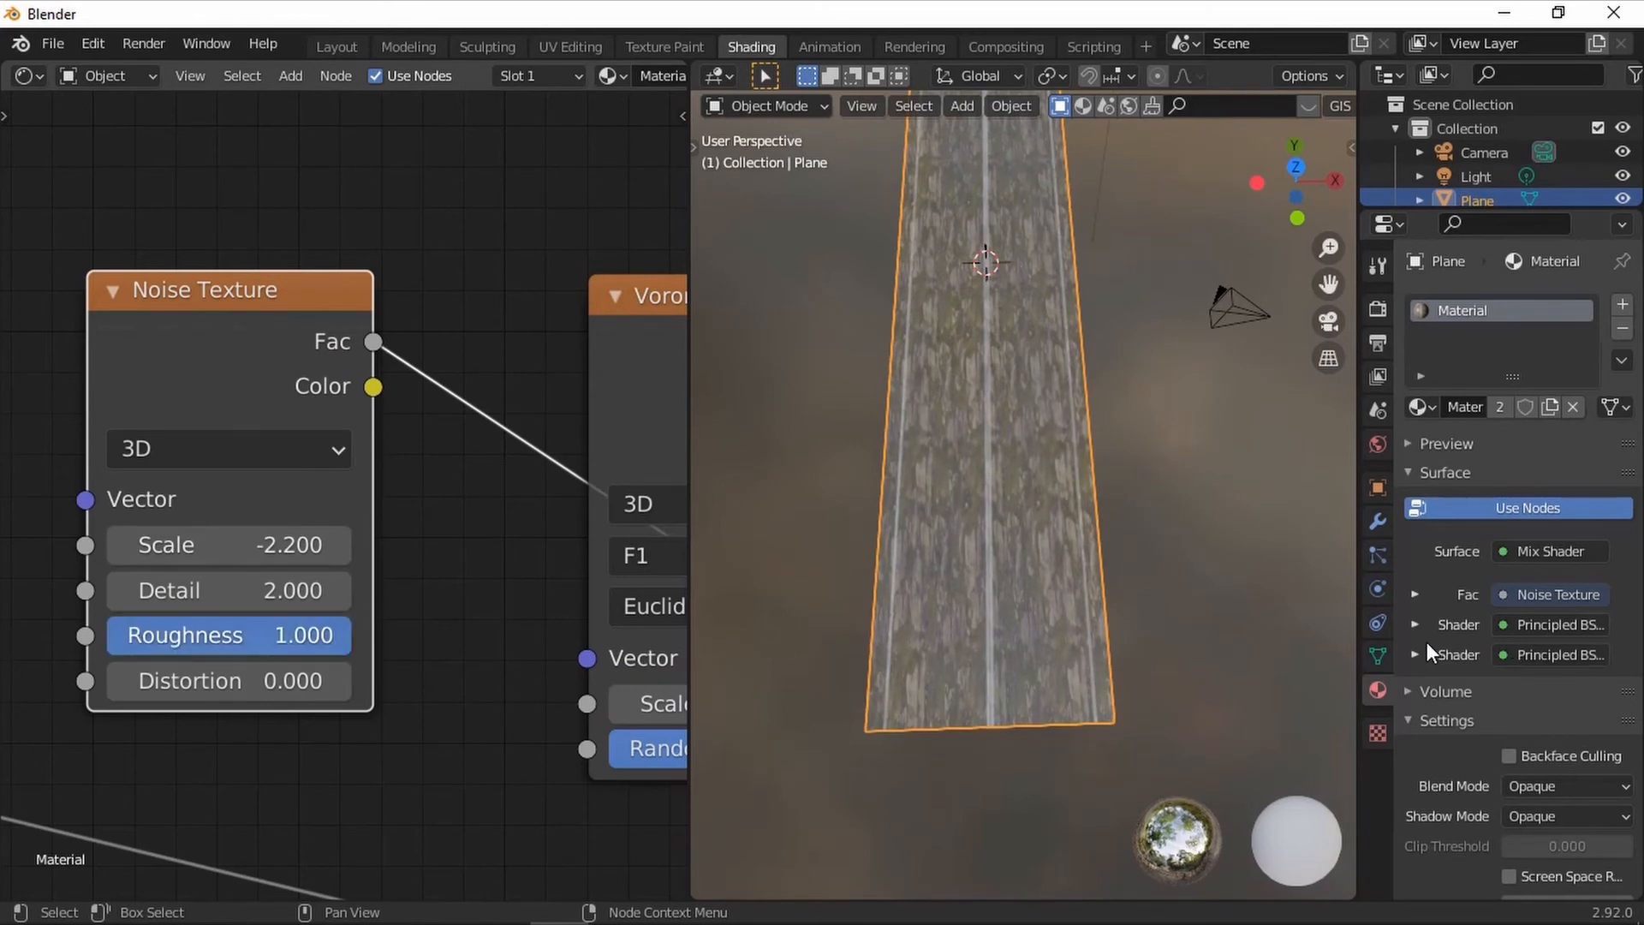
# Step: Preview the Noise Texture's Fac output on its own across the whole plane
pyautogui.keyDown('ctrl'); pyautogui.keyDown('shift'); pyautogui.click(252, 308); pyautogui.keyUp('shift'); pyautogui.keyUp('ctrl')
pyautogui.scroll(-3, 1026, 434)
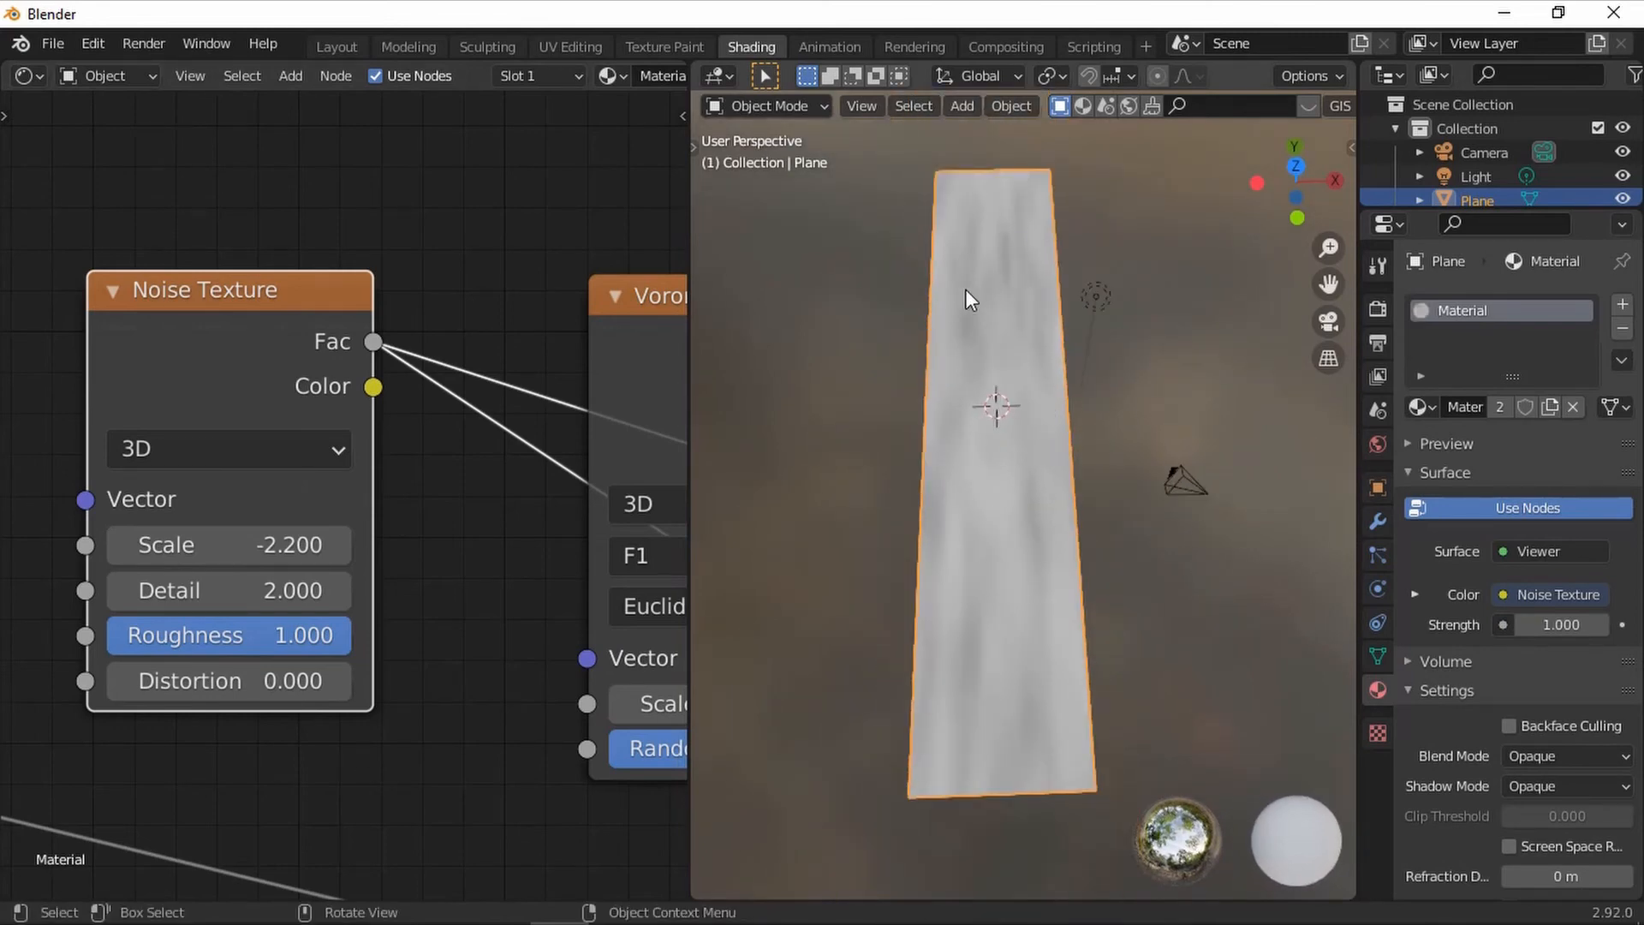
pyautogui.scroll(-8, 476, 467)
pyautogui.moveTo(370, 481); pyautogui.dragTo(253, 327, button='middle')
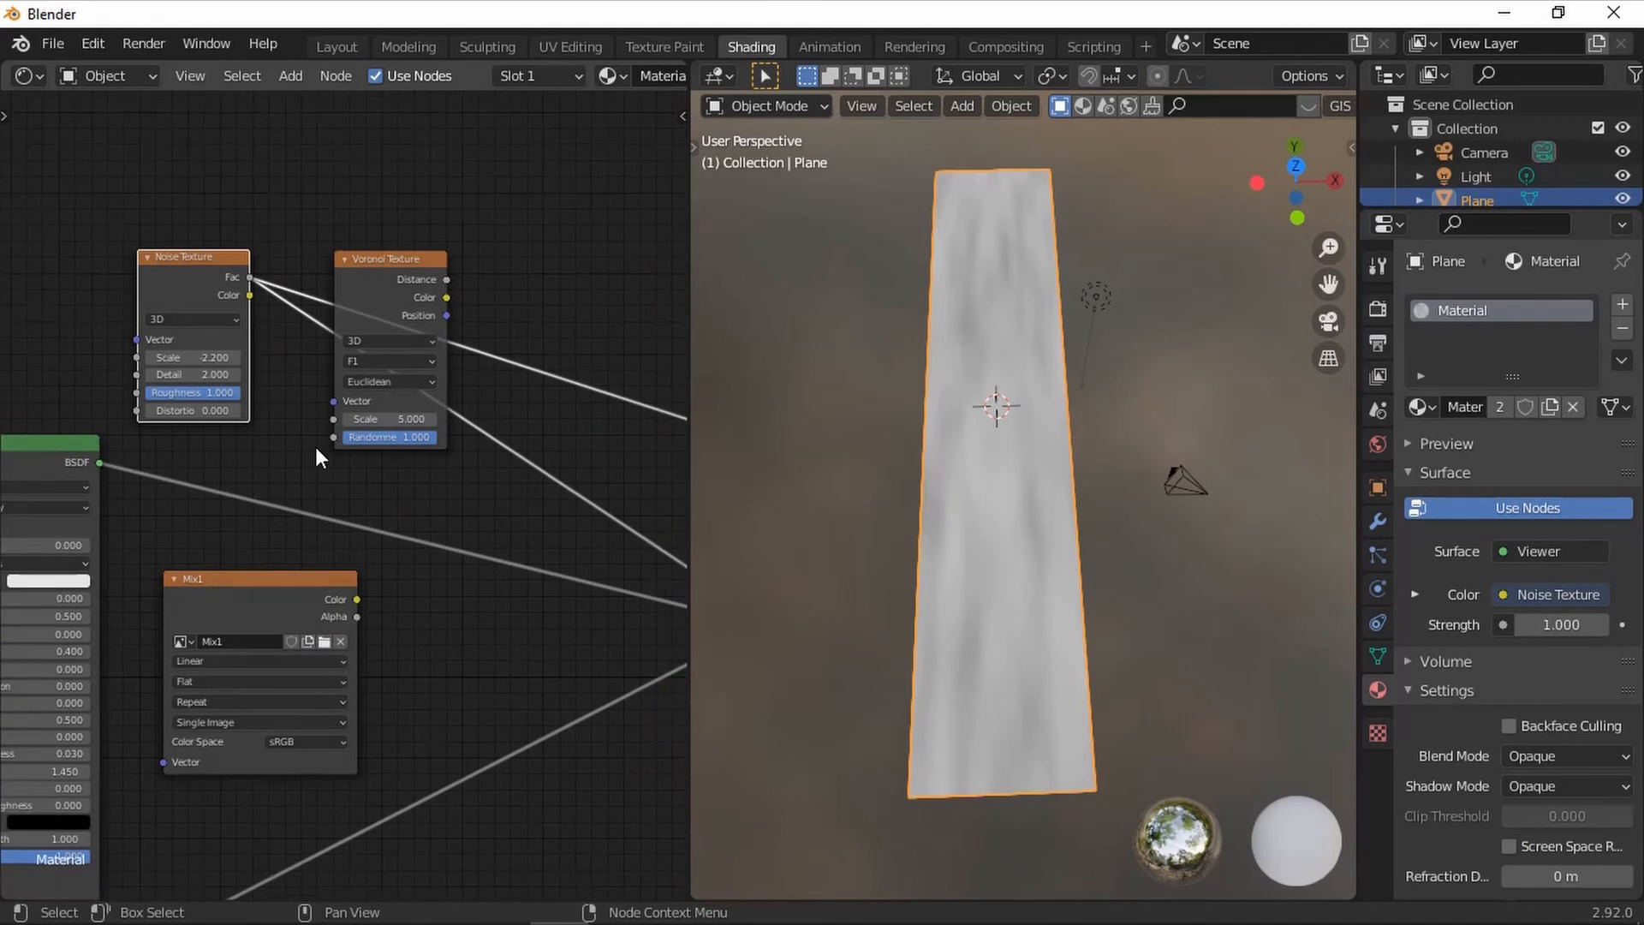
# Step: Reconnect the Mix1 image's Color output to the Mix Shader's factor and send the Mix Shader to the material output
pyautogui.moveTo(511, 551); pyautogui.dragTo(314, 450, button='middle')
pyautogui.moveTo(164, 486); pyautogui.dragTo(543, 497)
pyautogui.moveTo(534, 470); pyautogui.dragTo(378, 490, button='middle')
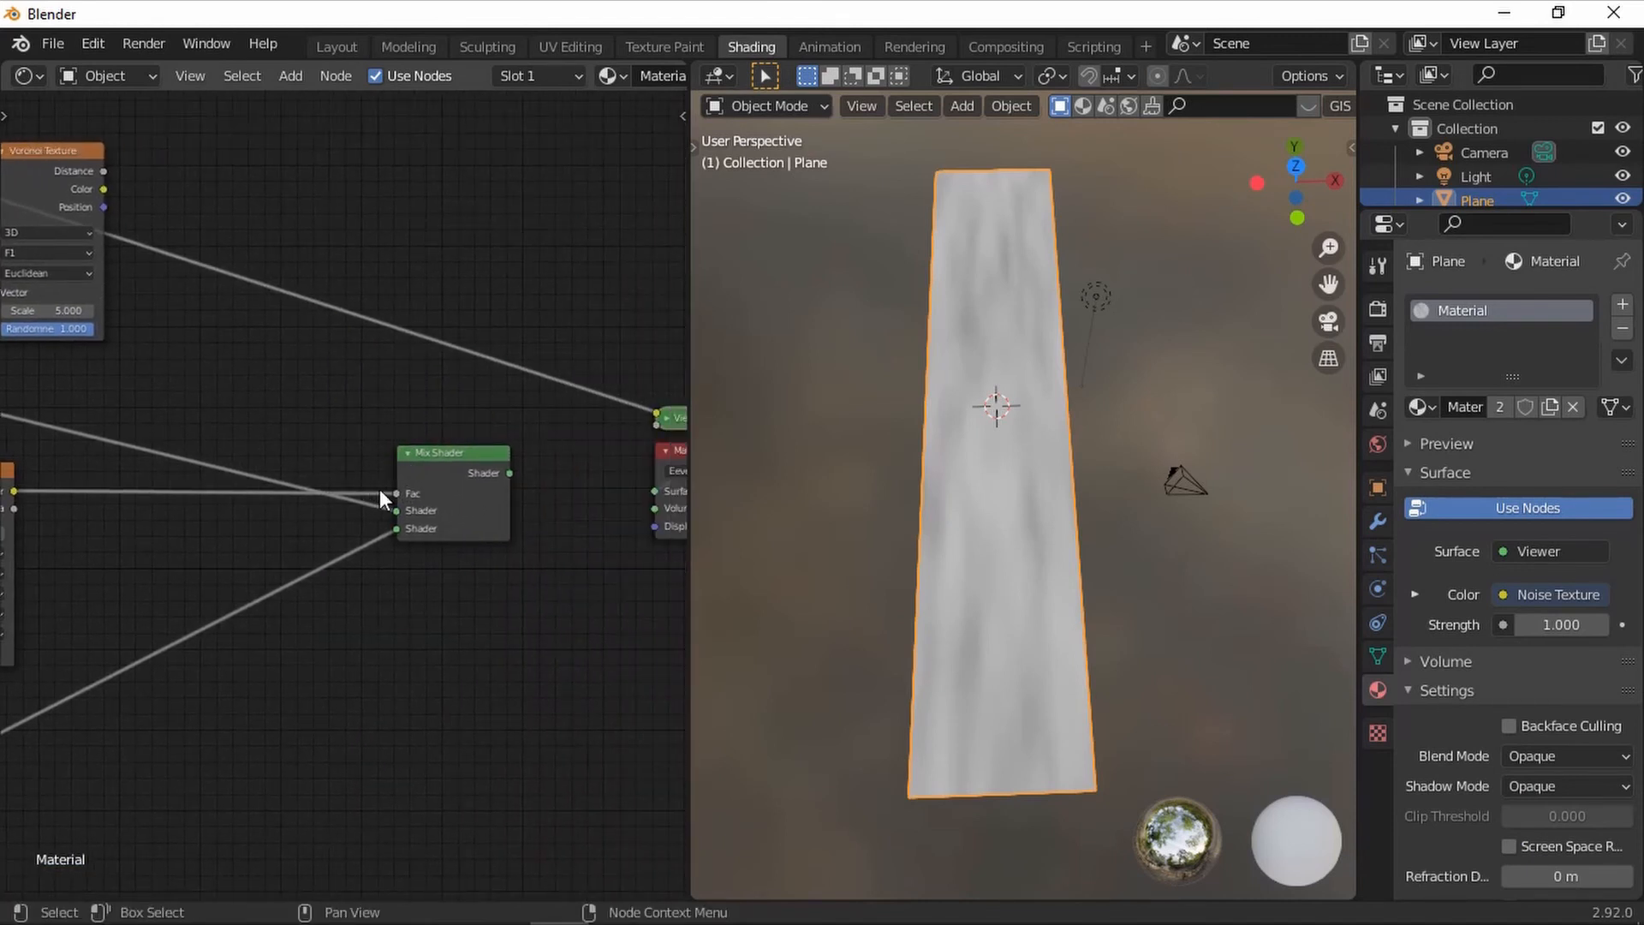
pyautogui.keyDown('ctrl'); pyautogui.keyDown('shift'); pyautogui.click(437, 479); pyautogui.keyUp('shift'); pyautogui.keyUp('ctrl')
pyautogui.moveTo(397, 494); pyautogui.dragTo(528, 517)
pyautogui.moveTo(15, 492); pyautogui.dragTo(149, 403)
pyautogui.moveTo(264, 306); pyautogui.dragTo(397, 494)
pyautogui.moveTo(145, 535); pyautogui.dragTo(373, 479, button='middle')
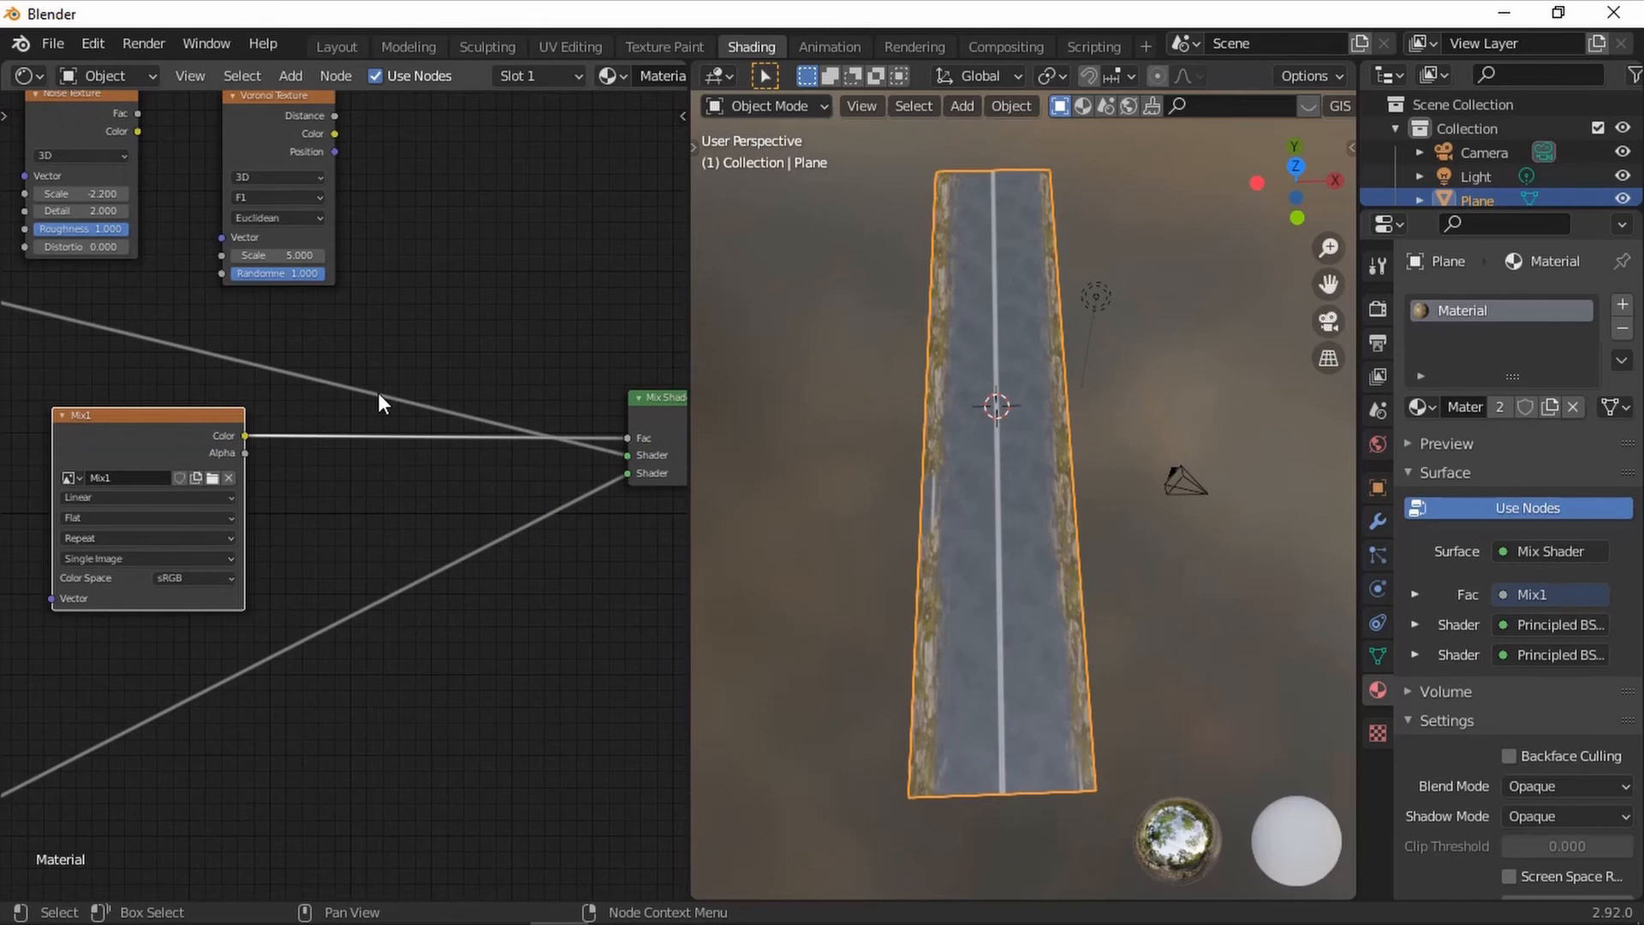
# Step: Look over the complete Principled BSDF node setup blended by the Mix1 mask, from the texture coordinates to the Material Output
pyautogui.scroll(-3, 628, 500)
pyautogui.moveTo(617, 496); pyautogui.dragTo(236, 488, button='middle')
pyautogui.scroll(-2, 378, 471)
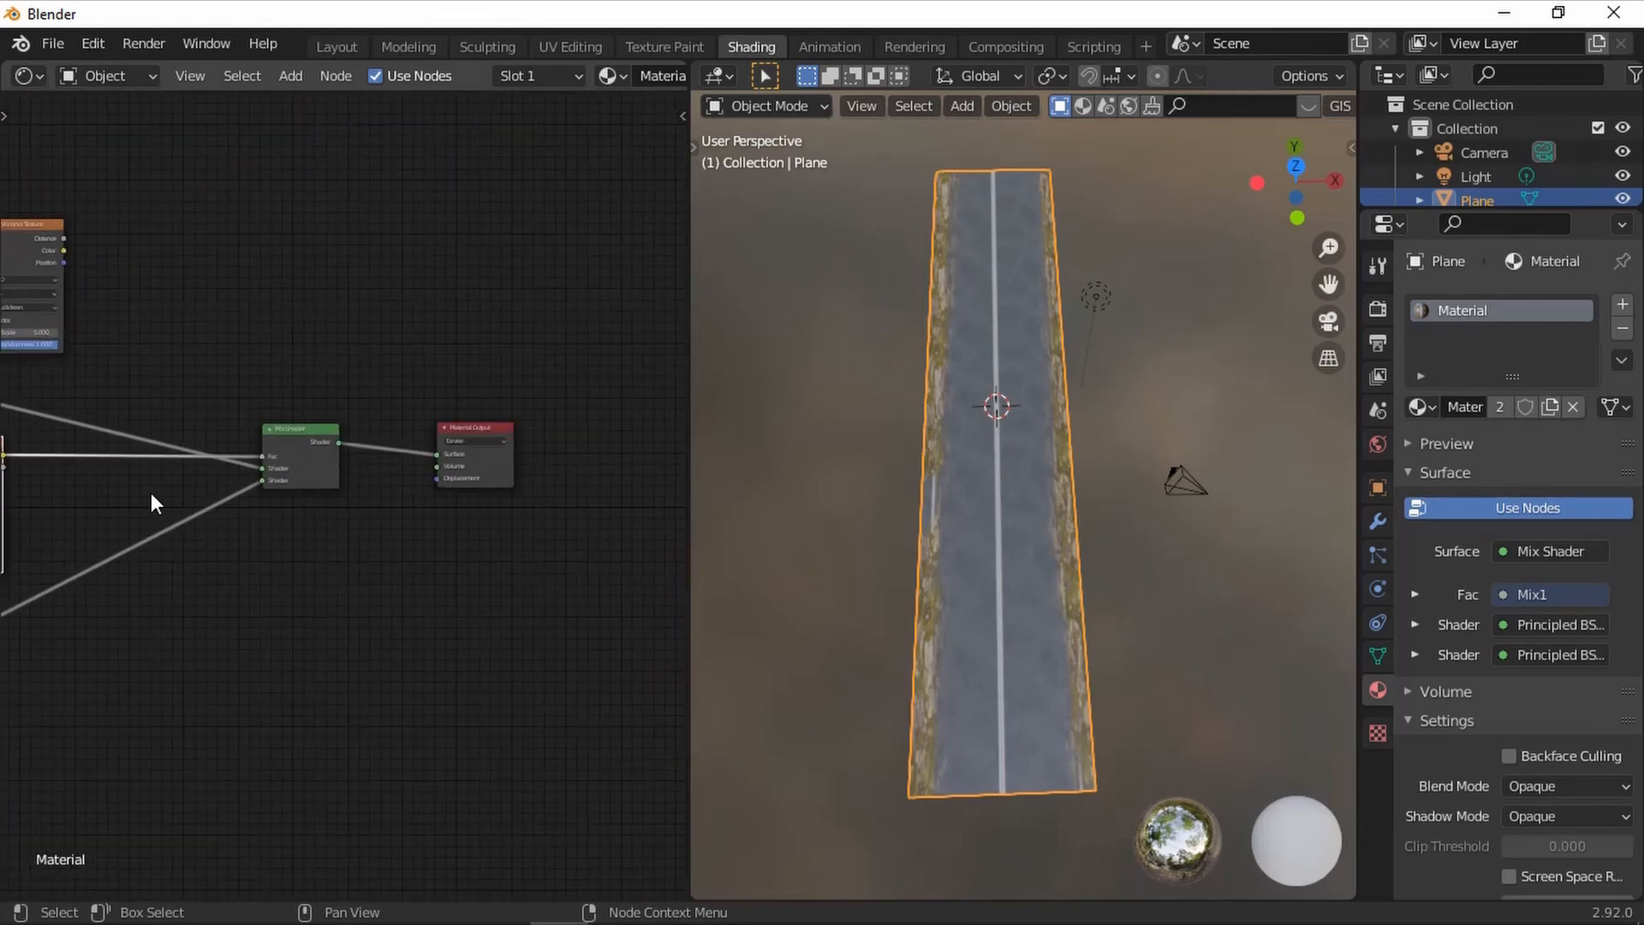
pyautogui.moveTo(118, 497); pyautogui.dragTo(462, 426, button='middle')
pyautogui.scroll(2, 460, 423)
pyautogui.moveTo(237, 542); pyautogui.dragTo(496, 396, button='middle')
pyautogui.scroll(-3, 588, 480)
pyautogui.click(588, 480)
pyautogui.scroll(-4, 439, 446)
pyautogui.scroll(-1, 440, 445)
pyautogui.moveTo(338, 415); pyautogui.dragTo(394, 458, button='middle')
pyautogui.scroll(-2, 394, 457)
pyautogui.moveTo(58, 384); pyautogui.dragTo(658, 641)
pyautogui.moveTo(587, 538); pyautogui.dragTo(482, 307, button='middle')
pyautogui.click(421, 461)
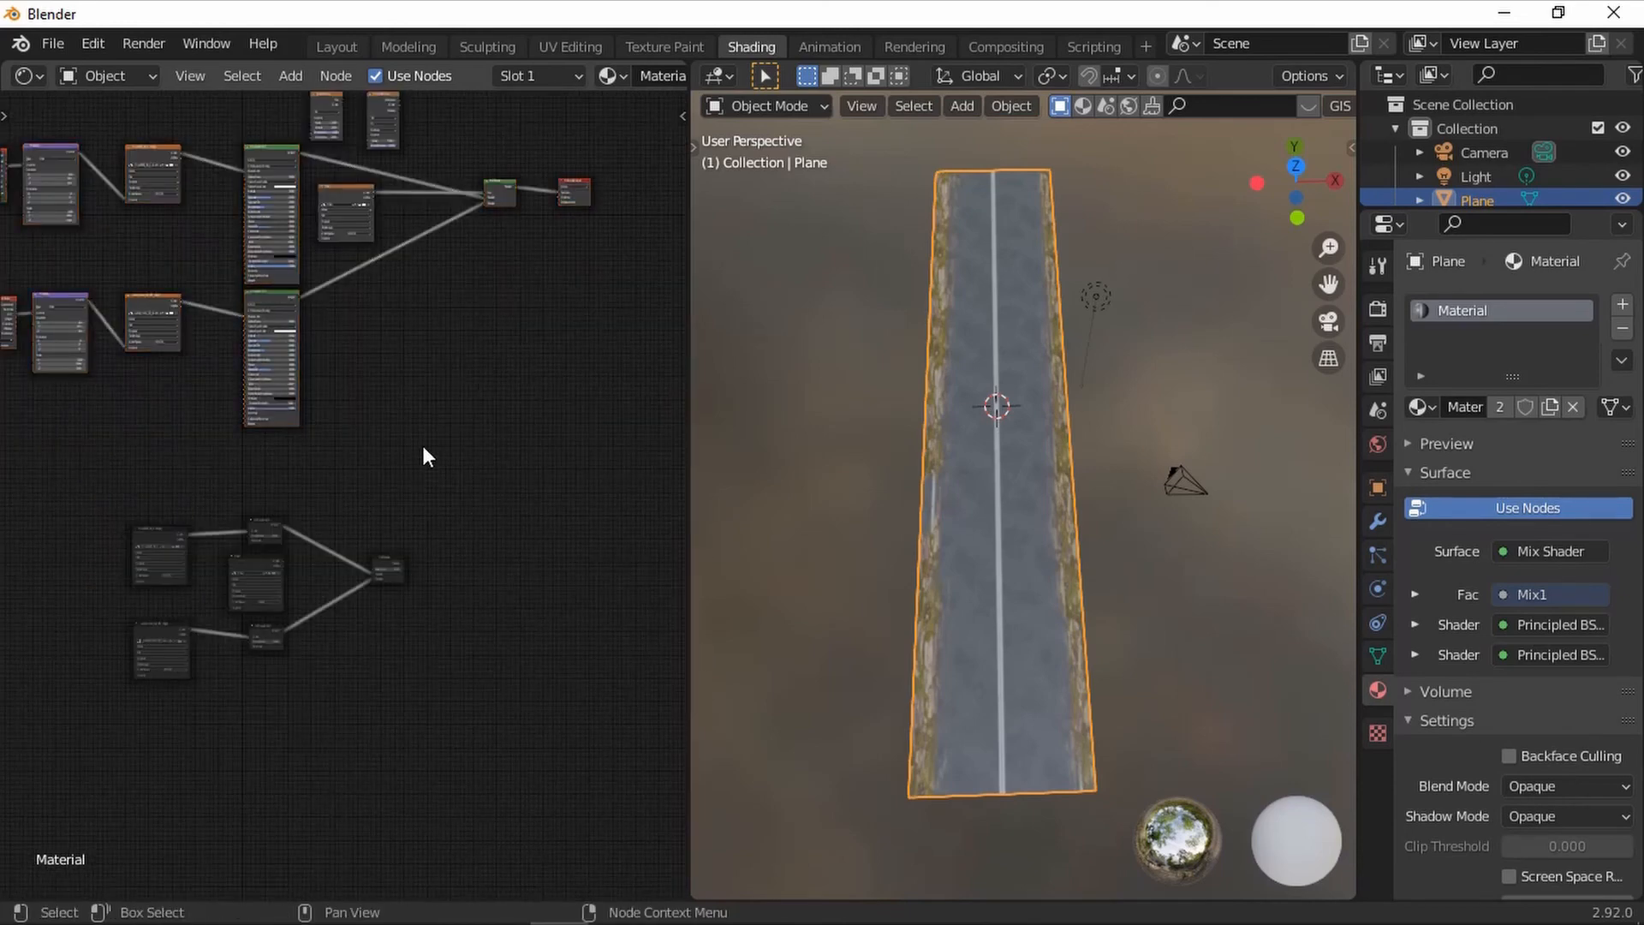
# Step: Select the muted node group with the two Diffuse BSDFs, the Mix2 image and its Mix Shader, and unmute it
pyautogui.scroll(1, 422, 461)
pyautogui.moveTo(428, 422); pyautogui.dragTo(594, 279, button='middle')
pyautogui.moveTo(202, 349); pyautogui.dragTo(635, 598)
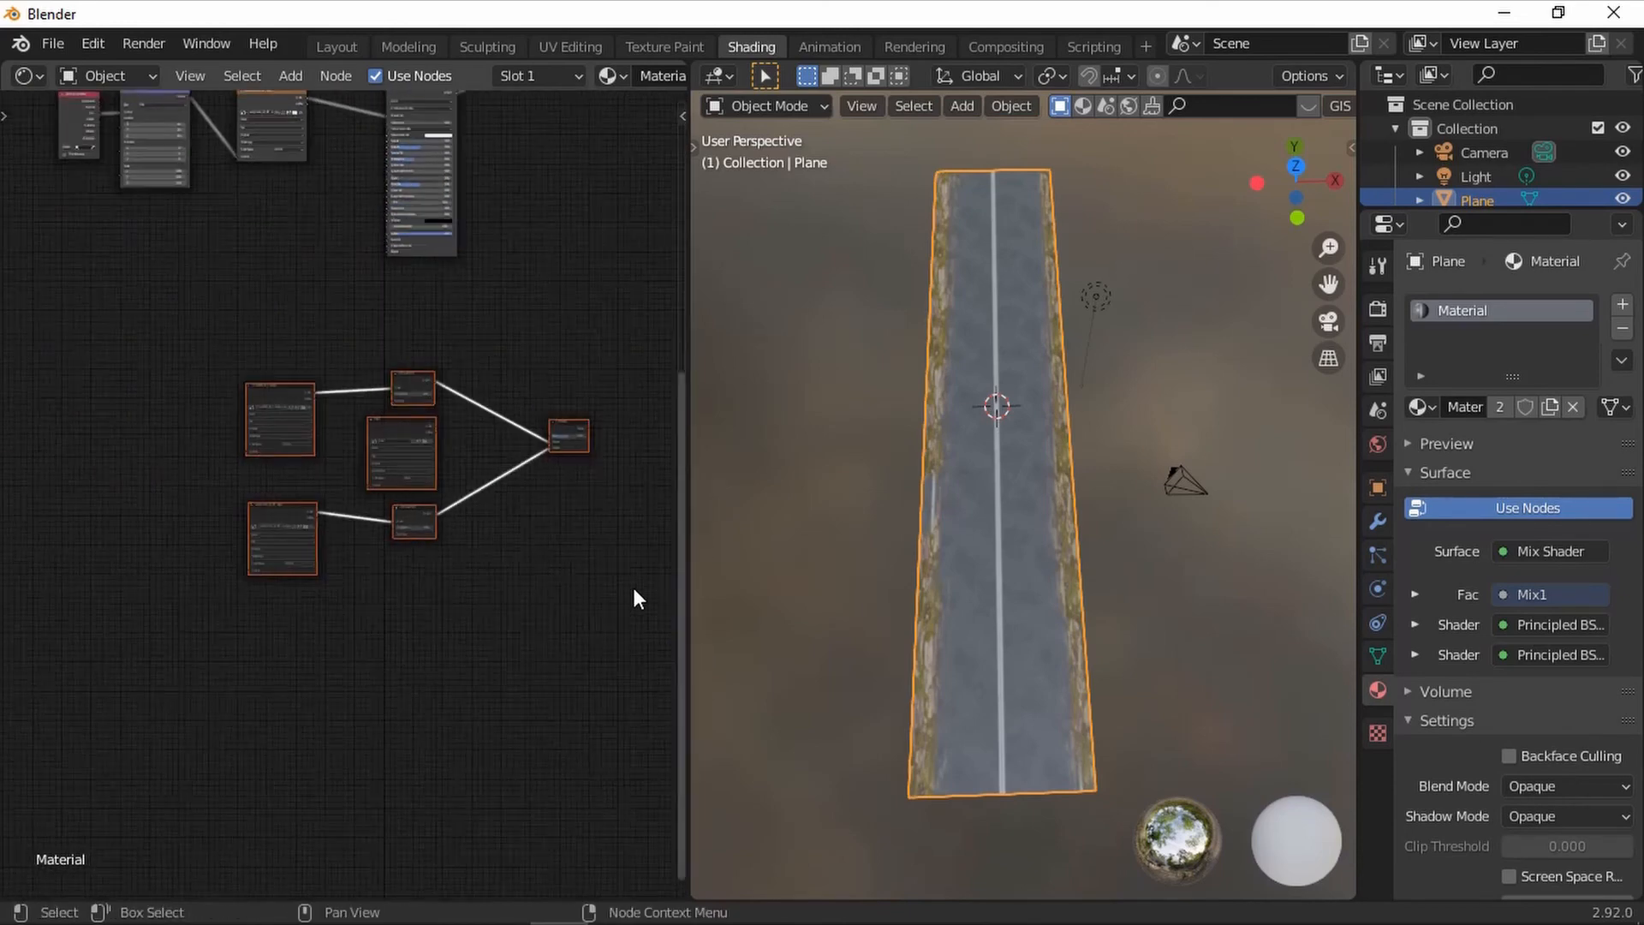
pyautogui.scroll(2, 635, 597)
pyautogui.moveTo(634, 597); pyautogui.dragTo(549, 618, button='middle')
pyautogui.scroll(2, 576, 569)
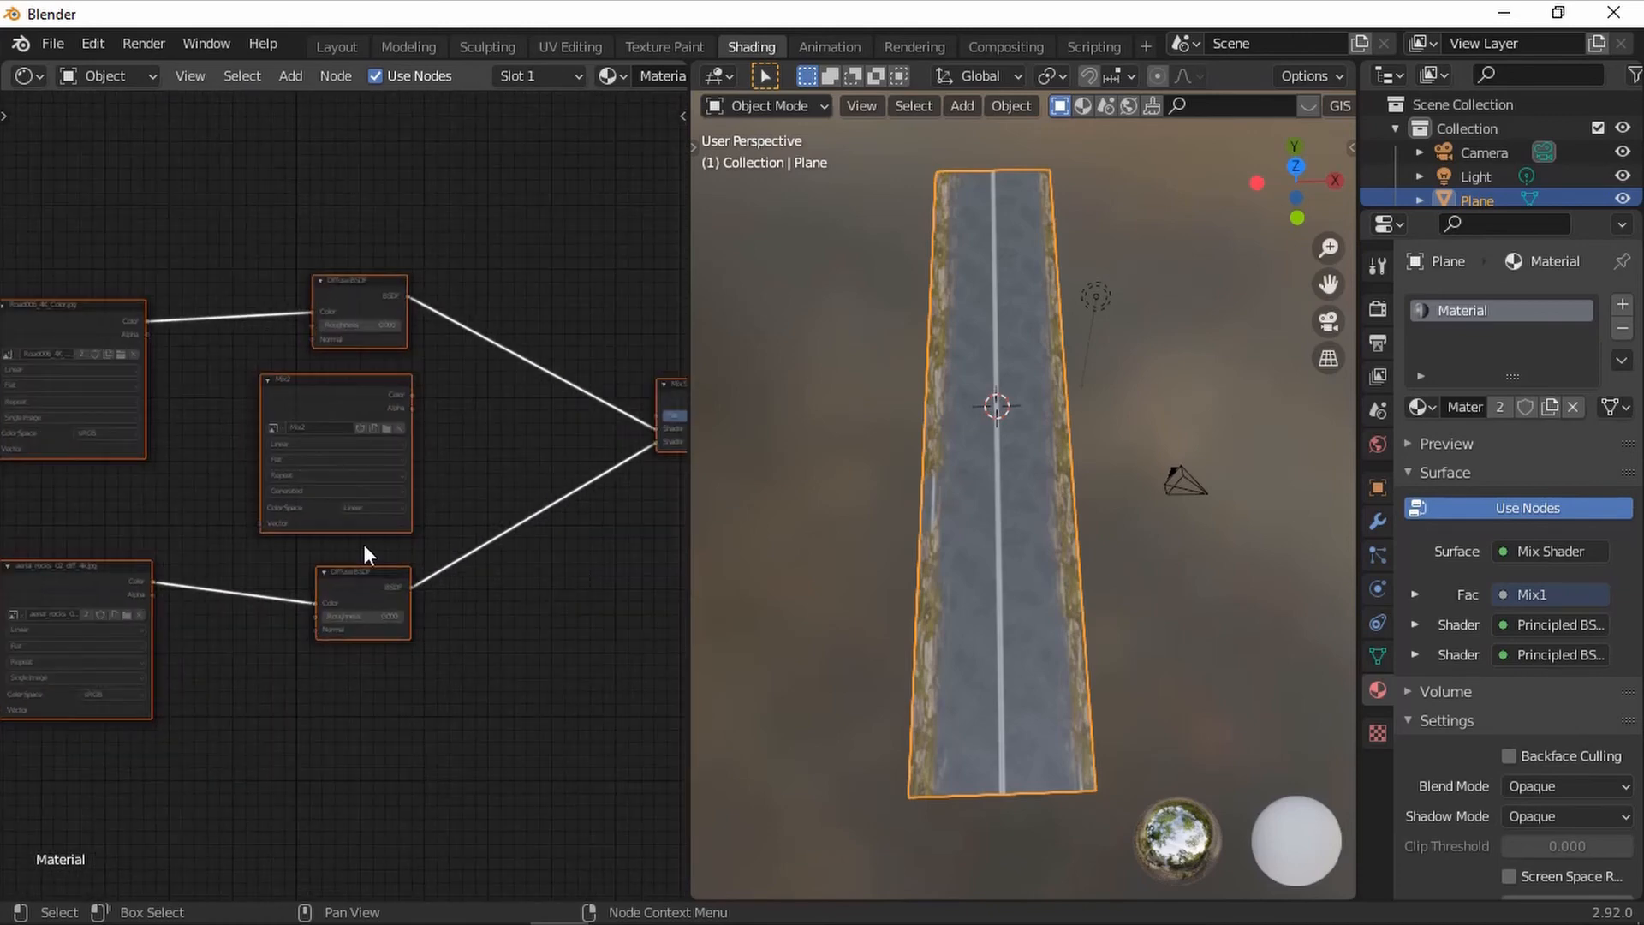
pyautogui.scroll(-1, 610, 542)
pyautogui.click(622, 524)
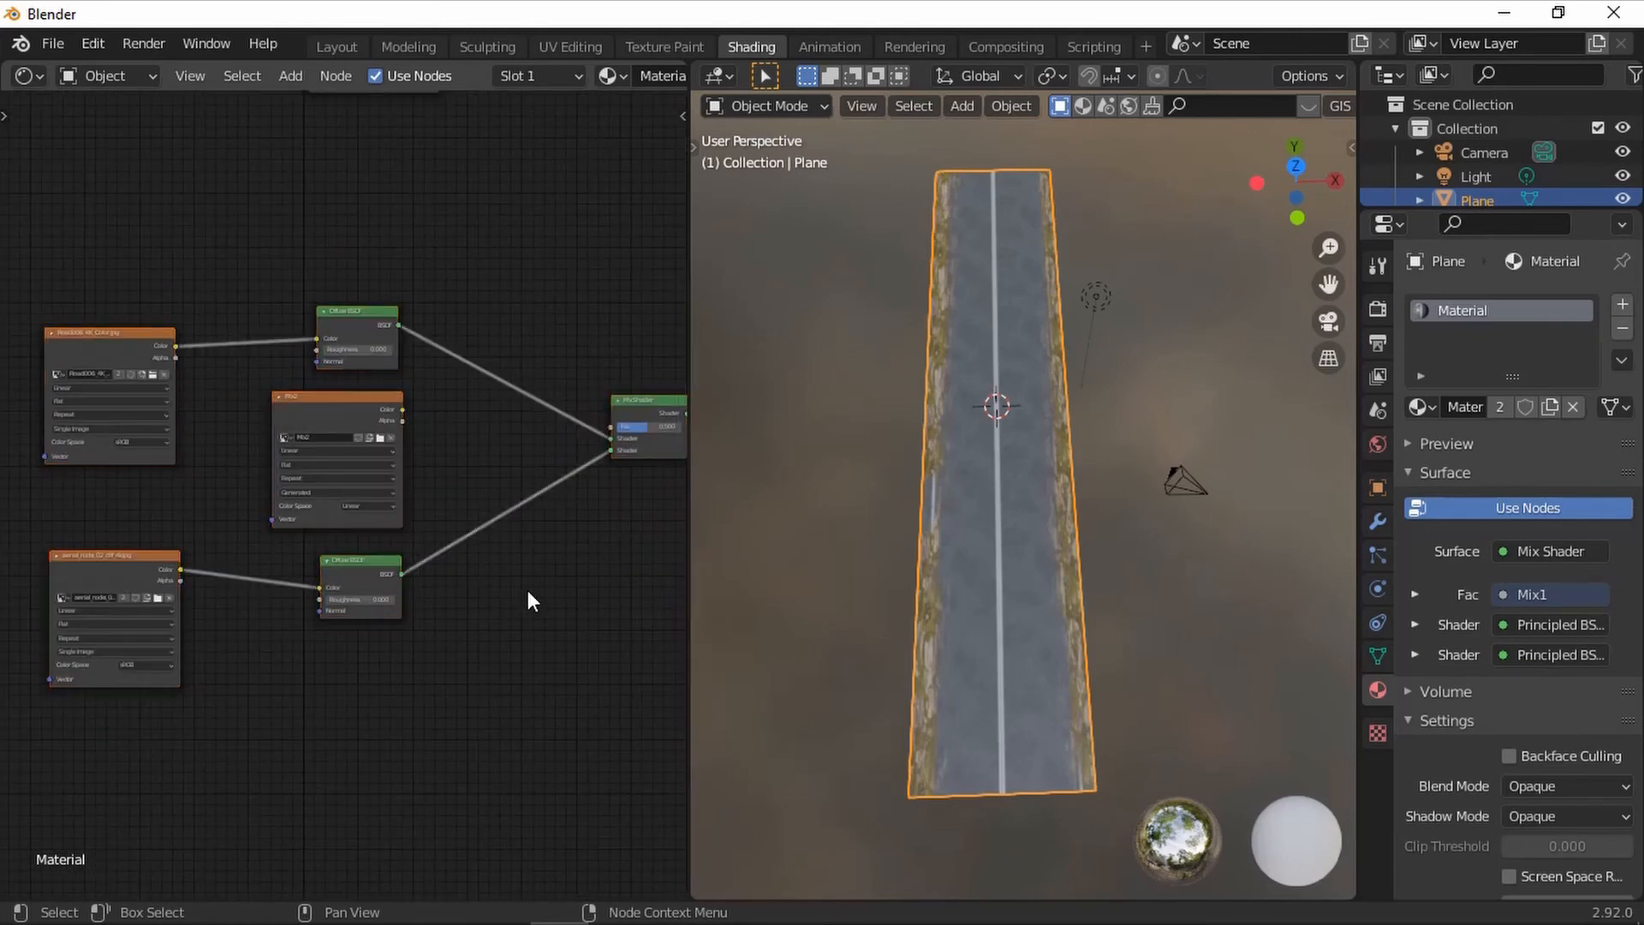
# Step: Move the Material Output node down to the Diffuse BSDF group and connect that group's Mix Shader to its Surface input
pyautogui.moveTo(539, 563); pyautogui.dragTo(196, 554, button='middle')
pyautogui.scroll(-7, 358, 445)
pyautogui.moveTo(383, 146); pyautogui.dragTo(357, 377, button='middle')
pyautogui.scroll(-4, 356, 450)
pyautogui.moveTo(460, 322); pyautogui.dragTo(383, 609)
pyautogui.click(375, 595)
pyautogui.moveTo(366, 580); pyautogui.dragTo(429, 446, button='middle')
pyautogui.scroll(7, 435, 426)
pyautogui.moveTo(418, 522)
pyautogui.mouseDown()
pyautogui.moveTo(484, 505)
pyautogui.moveTo(392, 514)
pyautogui.moveTo(407, 516)
pyautogui.mouseUp()
pyautogui.moveTo(615, 478); pyautogui.dragTo(599, 497)
pyautogui.moveTo(474, 463); pyautogui.dragTo(464, 373, button='middle')
pyautogui.scroll(2, 433, 419)
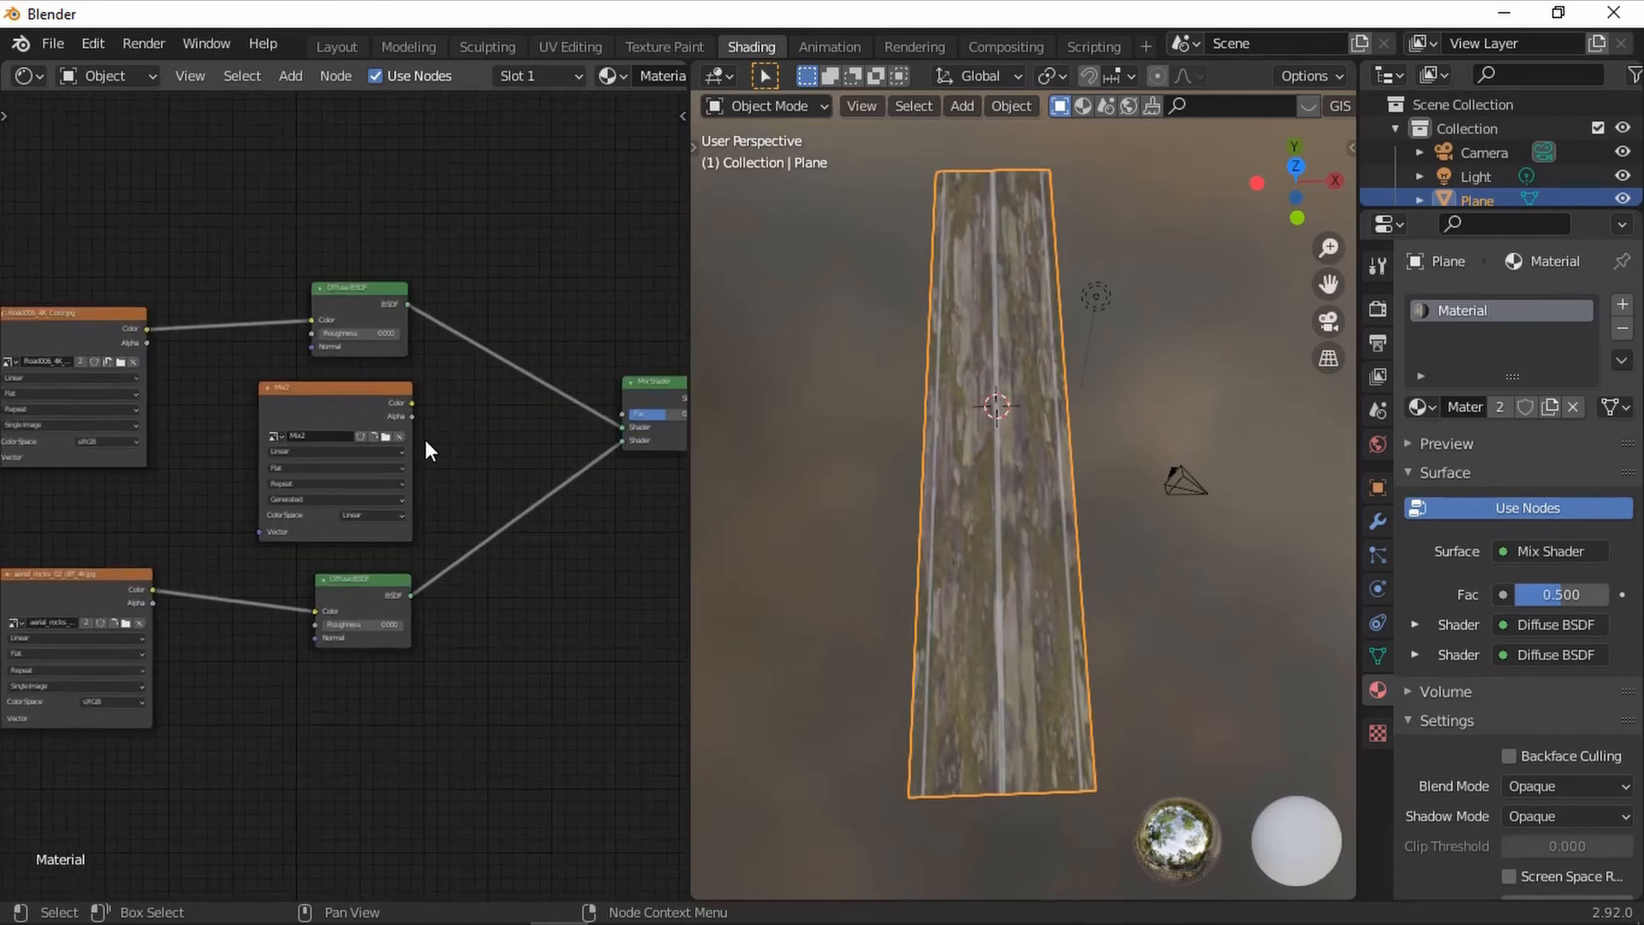
# Step: Connect the Mix2 image's Color output to the factor input of the Diffuse BSDF group's Mix Shader
pyautogui.moveTo(425, 441); pyautogui.dragTo(481, 442, button='middle')
pyautogui.moveTo(148, 597); pyautogui.dragTo(243, 543, button='middle')
pyautogui.scroll(1, 330, 484)
pyautogui.moveTo(556, 477); pyautogui.dragTo(206, 591, button='middle')
pyautogui.scroll(-2, 372, 483)
pyautogui.moveTo(271, 442); pyautogui.dragTo(502, 398)
pyautogui.moveTo(501, 454); pyautogui.dragTo(500, 456)
pyautogui.moveTo(382, 284); pyautogui.dragTo(438, 358, button='middle')
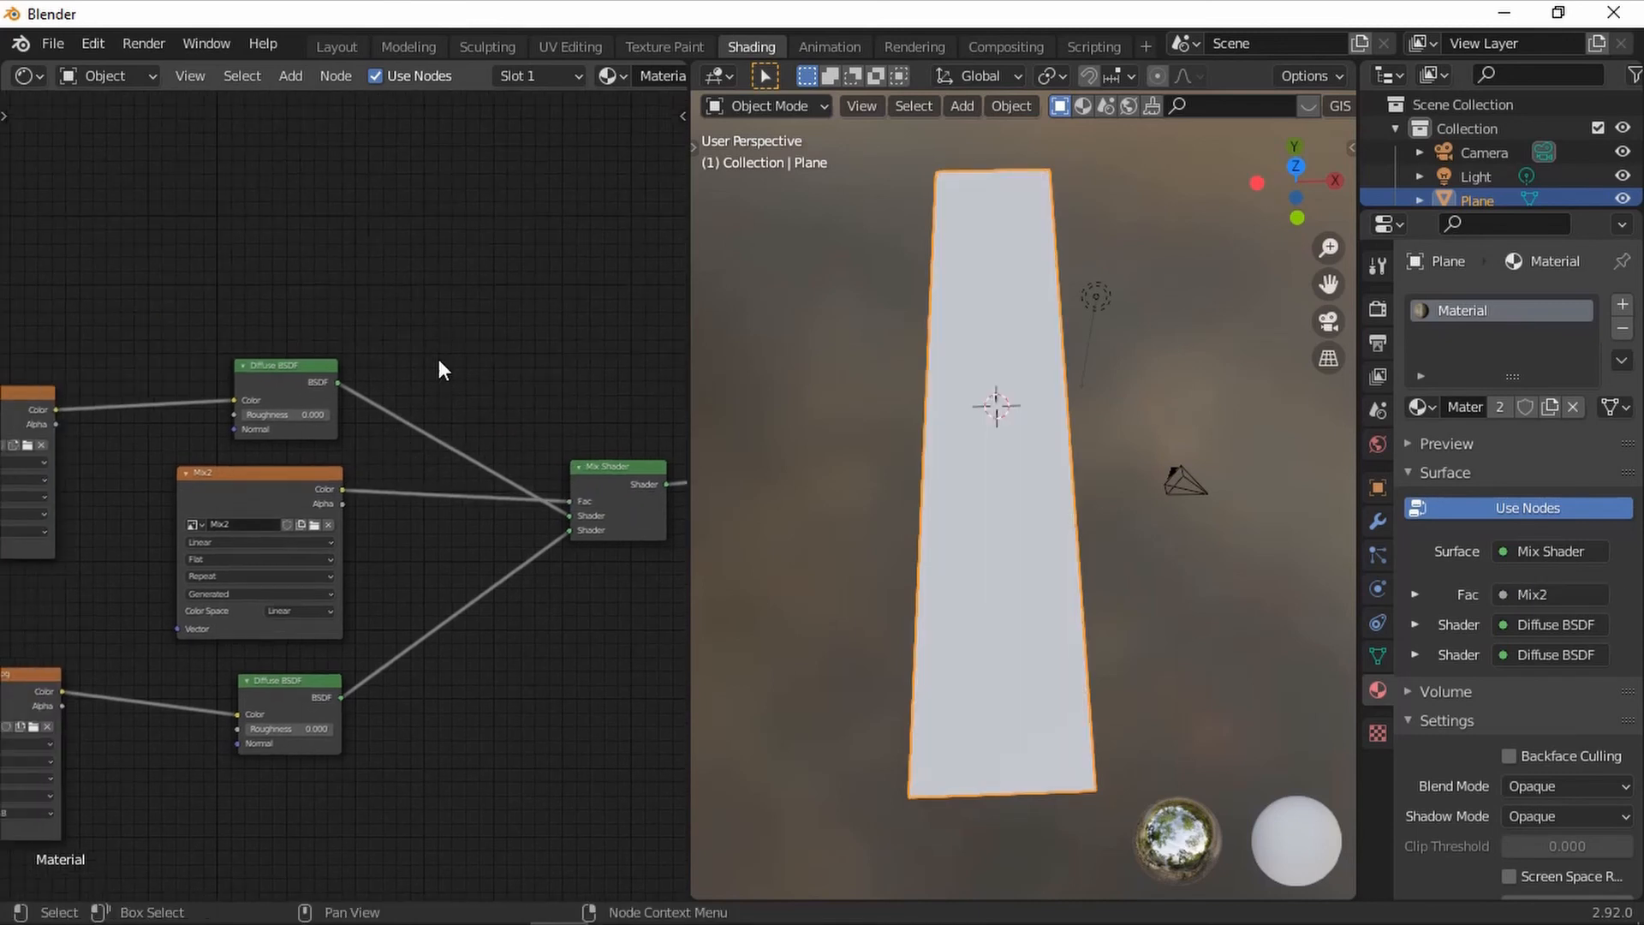
pyautogui.scroll(1, 279, 505)
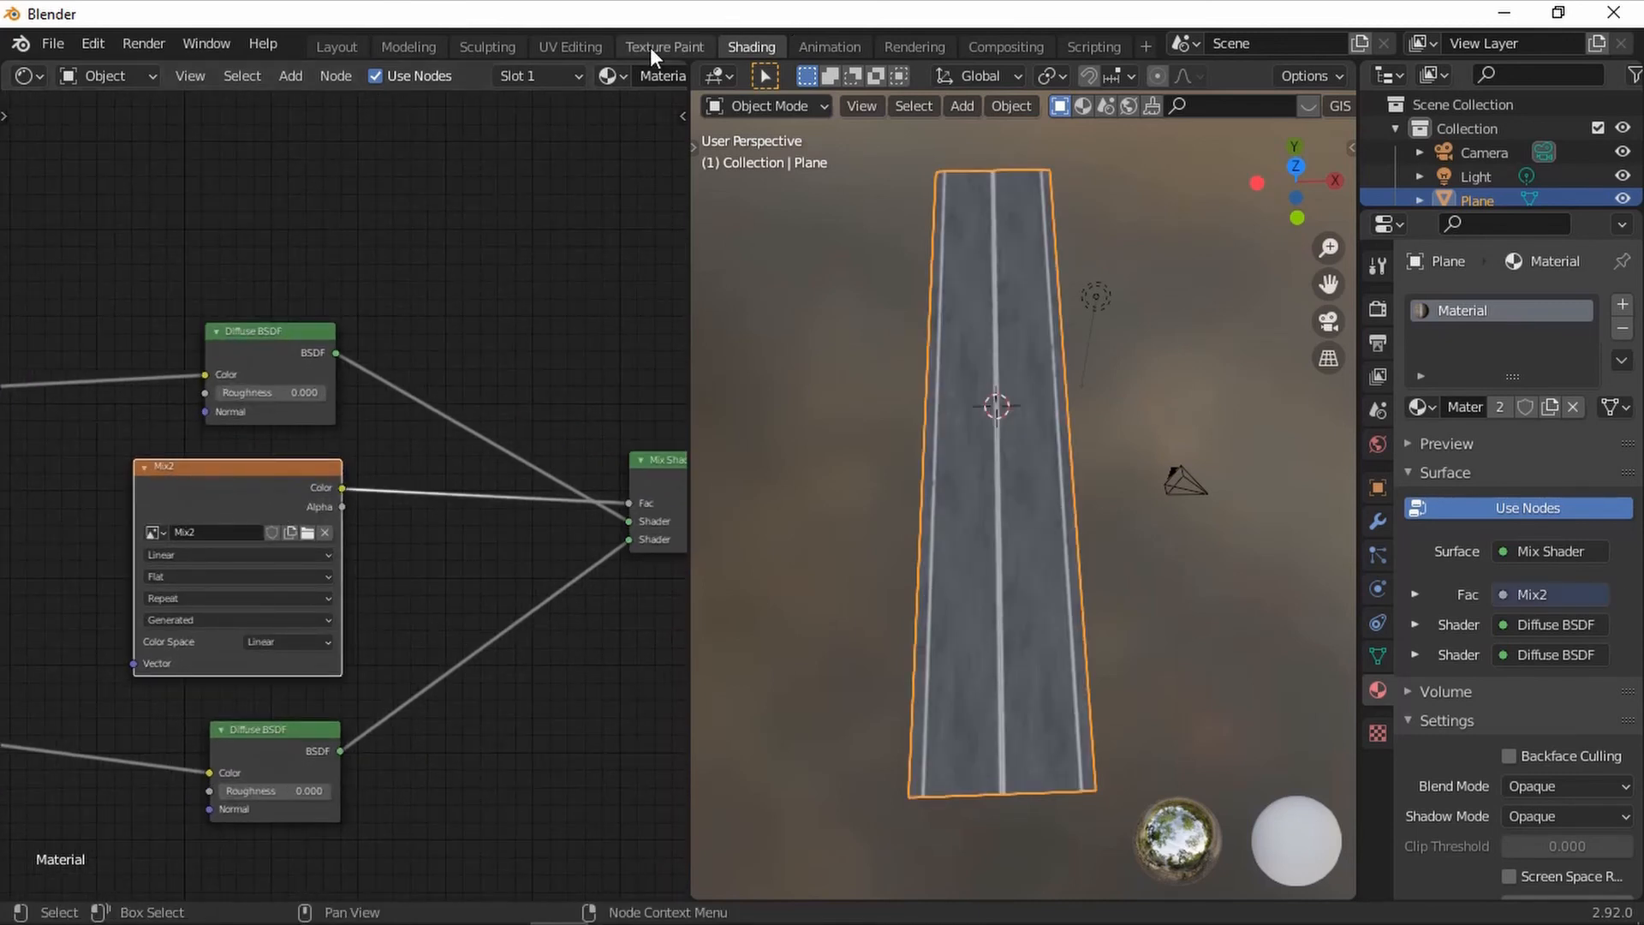
# Step: Paint freehand white strokes across the black Mix2 mask with the Draw brush in Texture Paint and inspect the blend in the Shading workspace
pyautogui.click(653, 47)
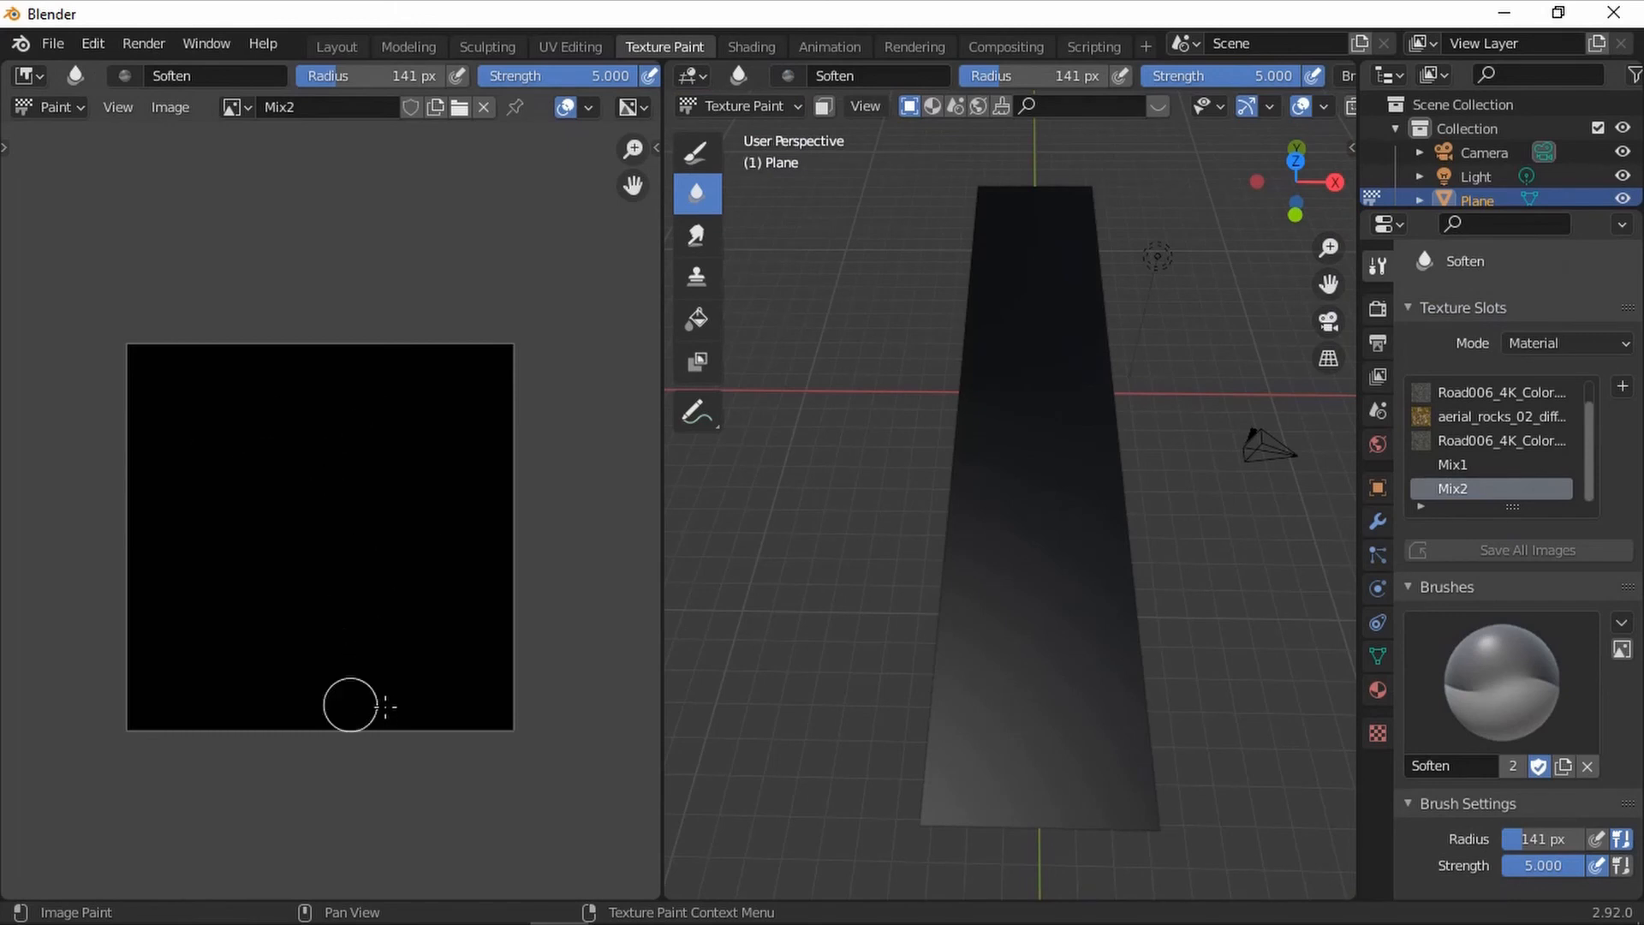
pyautogui.moveTo(385, 709); pyautogui.dragTo(418, 583)
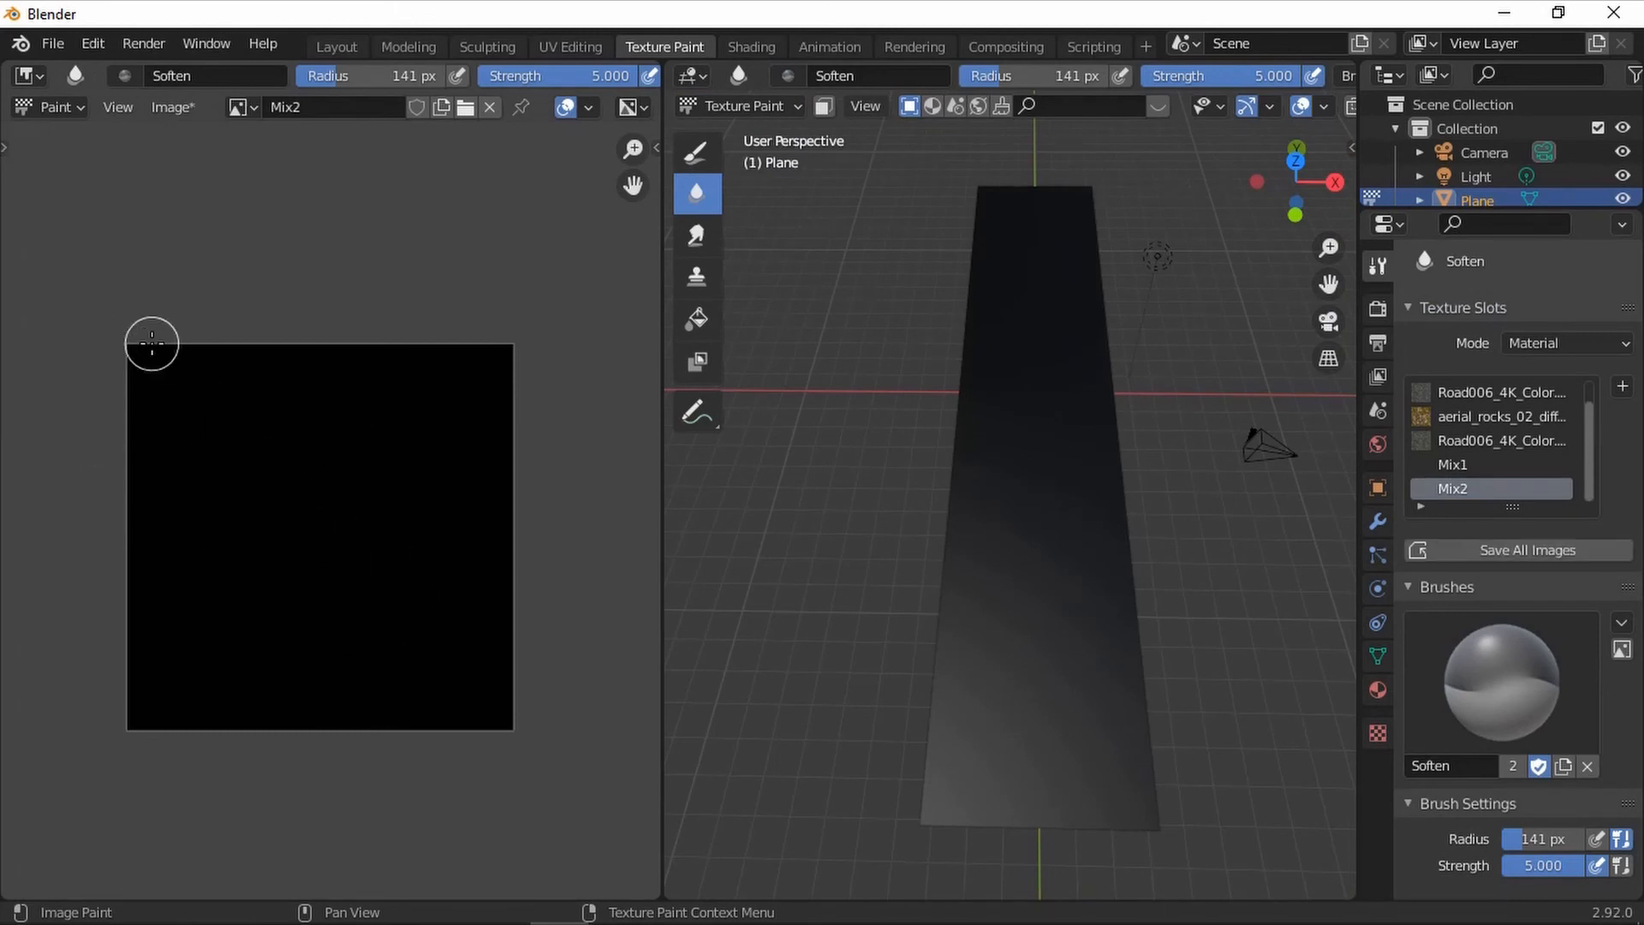
pyautogui.click(32, 152)
pyautogui.moveTo(320, 455)
pyautogui.mouseDown()
pyautogui.moveTo(250, 514)
pyautogui.moveTo(371, 668)
pyautogui.moveTo(420, 692)
pyautogui.moveTo(477, 459)
pyautogui.moveTo(246, 393)
pyautogui.moveTo(175, 409)
pyautogui.mouseUp()
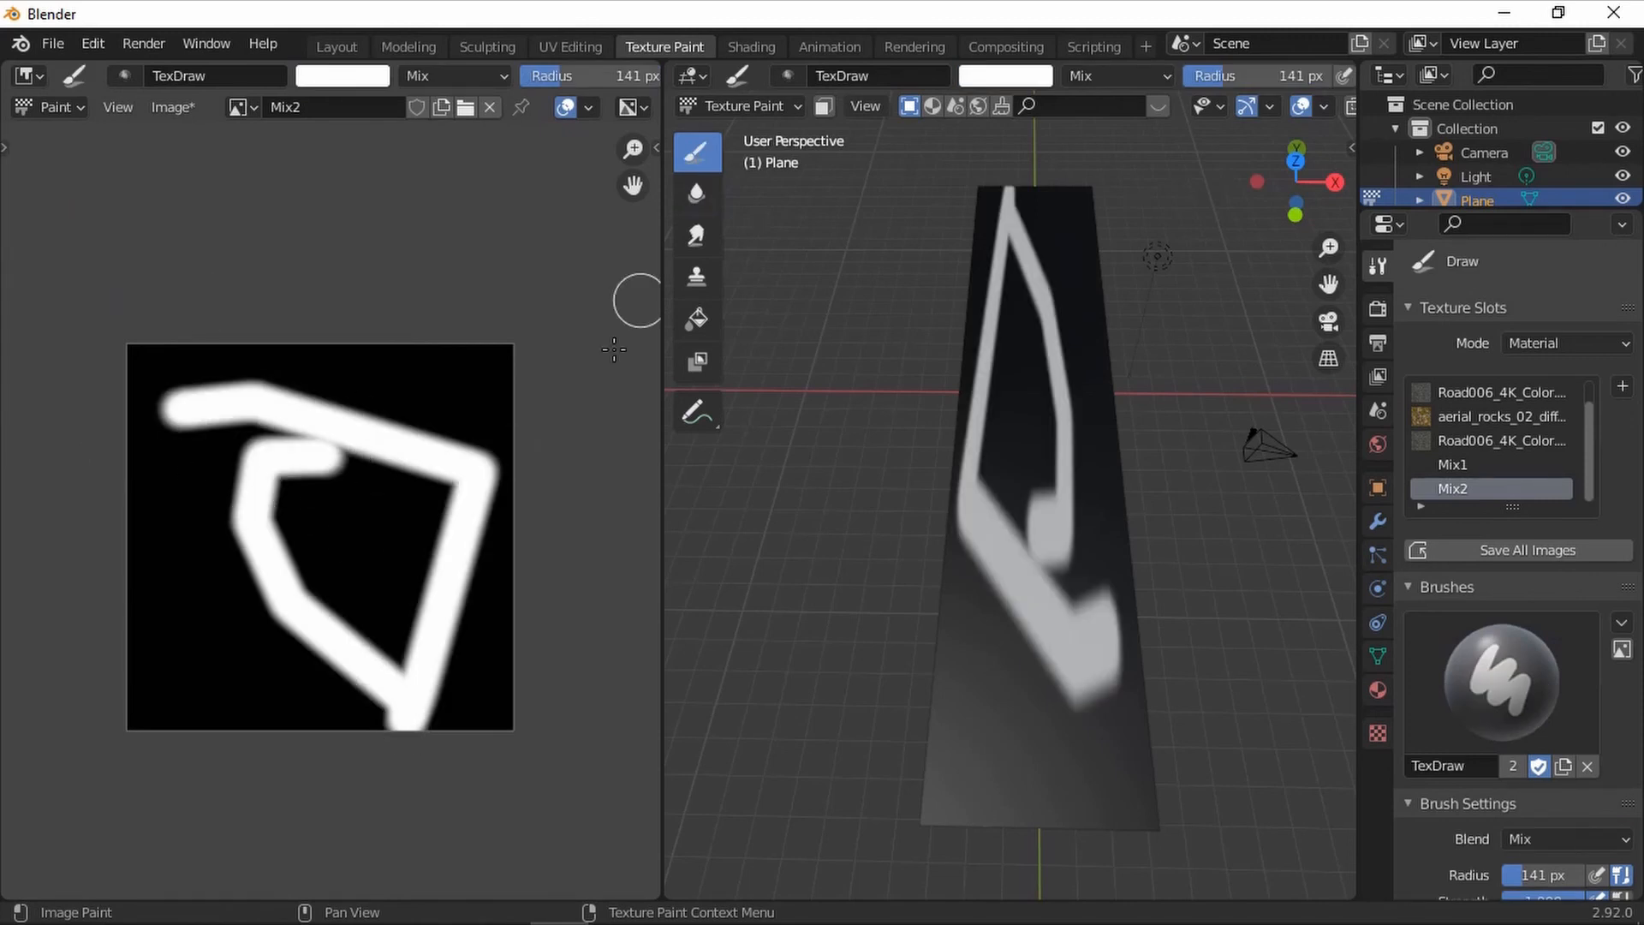
pyautogui.click(742, 47)
pyautogui.scroll(2, 1036, 615)
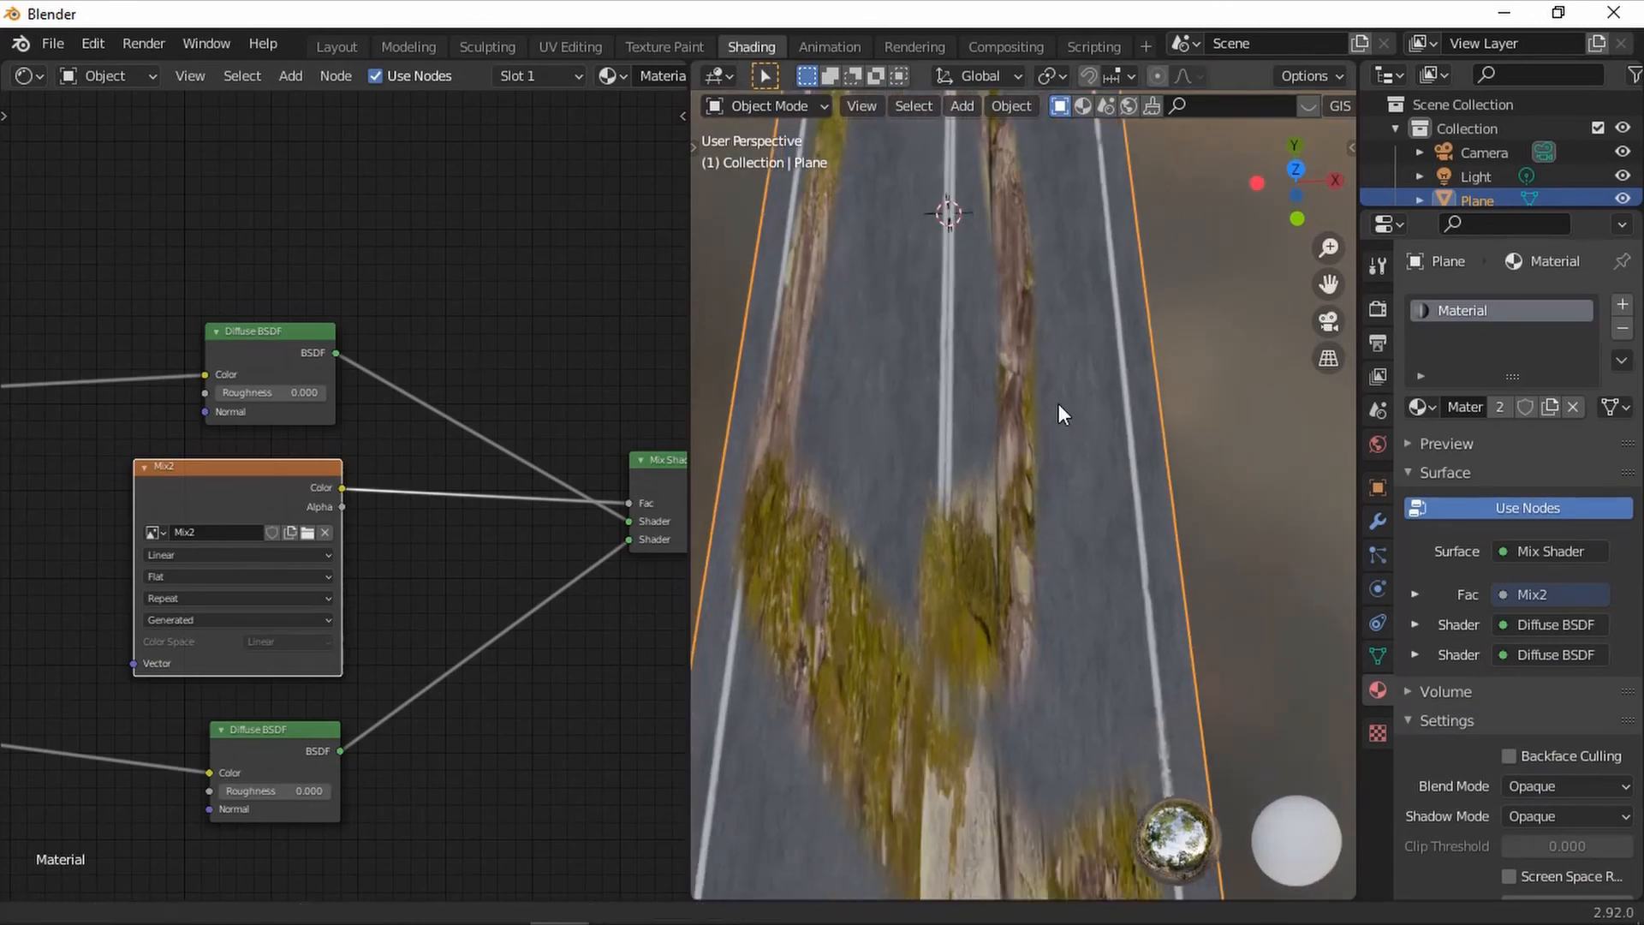
pyautogui.keyDown('shift'); pyautogui.moveTo(1055, 454); pyautogui.dragTo(1101, 129, button='middle'); pyautogui.keyUp('shift')
# Step: Set the roughness of the road texture's Diffuse BSDF, above the Mix2 node, to 1.000
pyautogui.scroll(-1, 423, 688)
pyautogui.moveTo(528, 699); pyautogui.dragTo(329, 632, button='middle')
pyautogui.moveTo(542, 537); pyautogui.dragTo(445, 599, button='middle')
pyautogui.scroll(2, 439, 606)
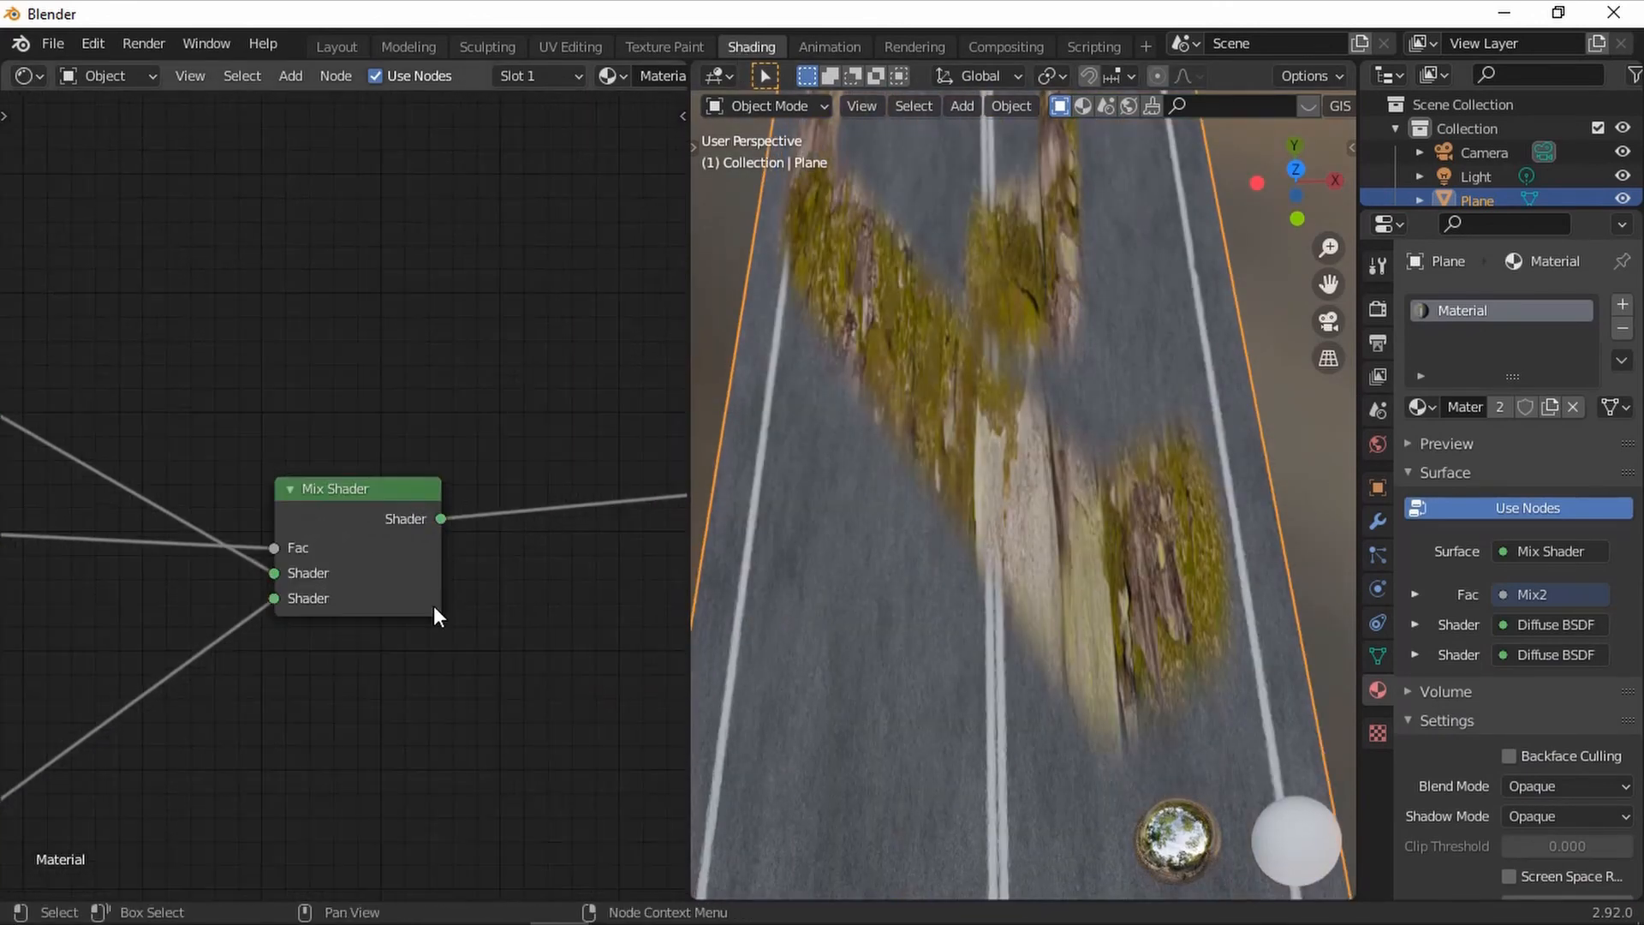
pyautogui.scroll(-2, 230, 629)
pyautogui.moveTo(230, 628); pyautogui.dragTo(449, 594, button='middle')
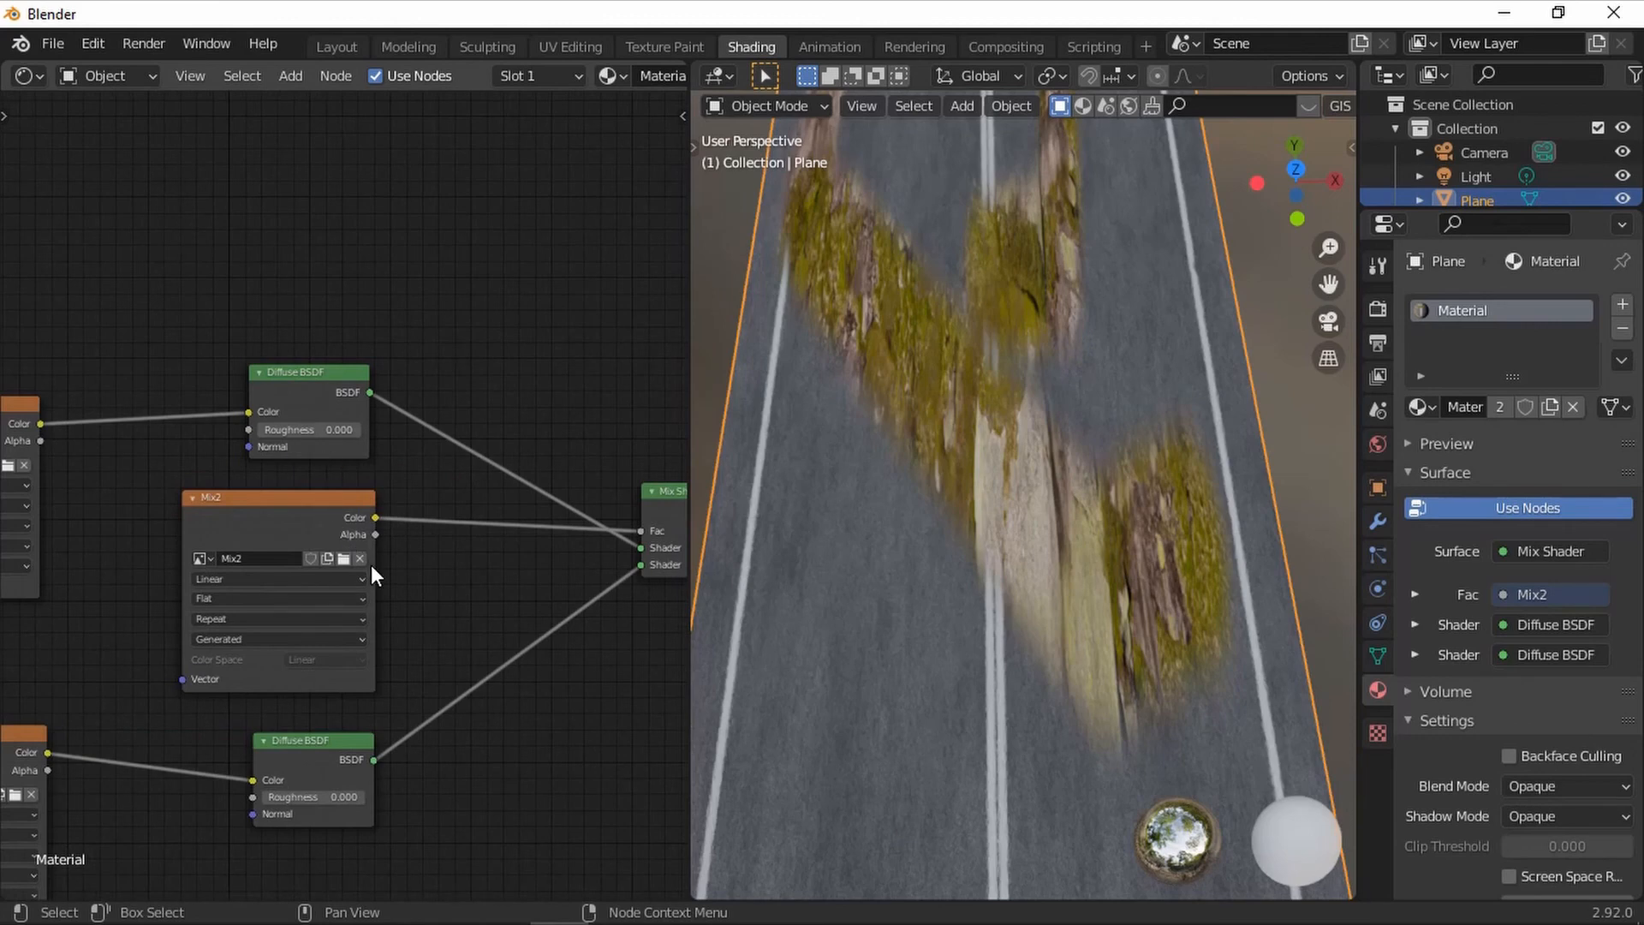
pyautogui.scroll(3, 371, 564)
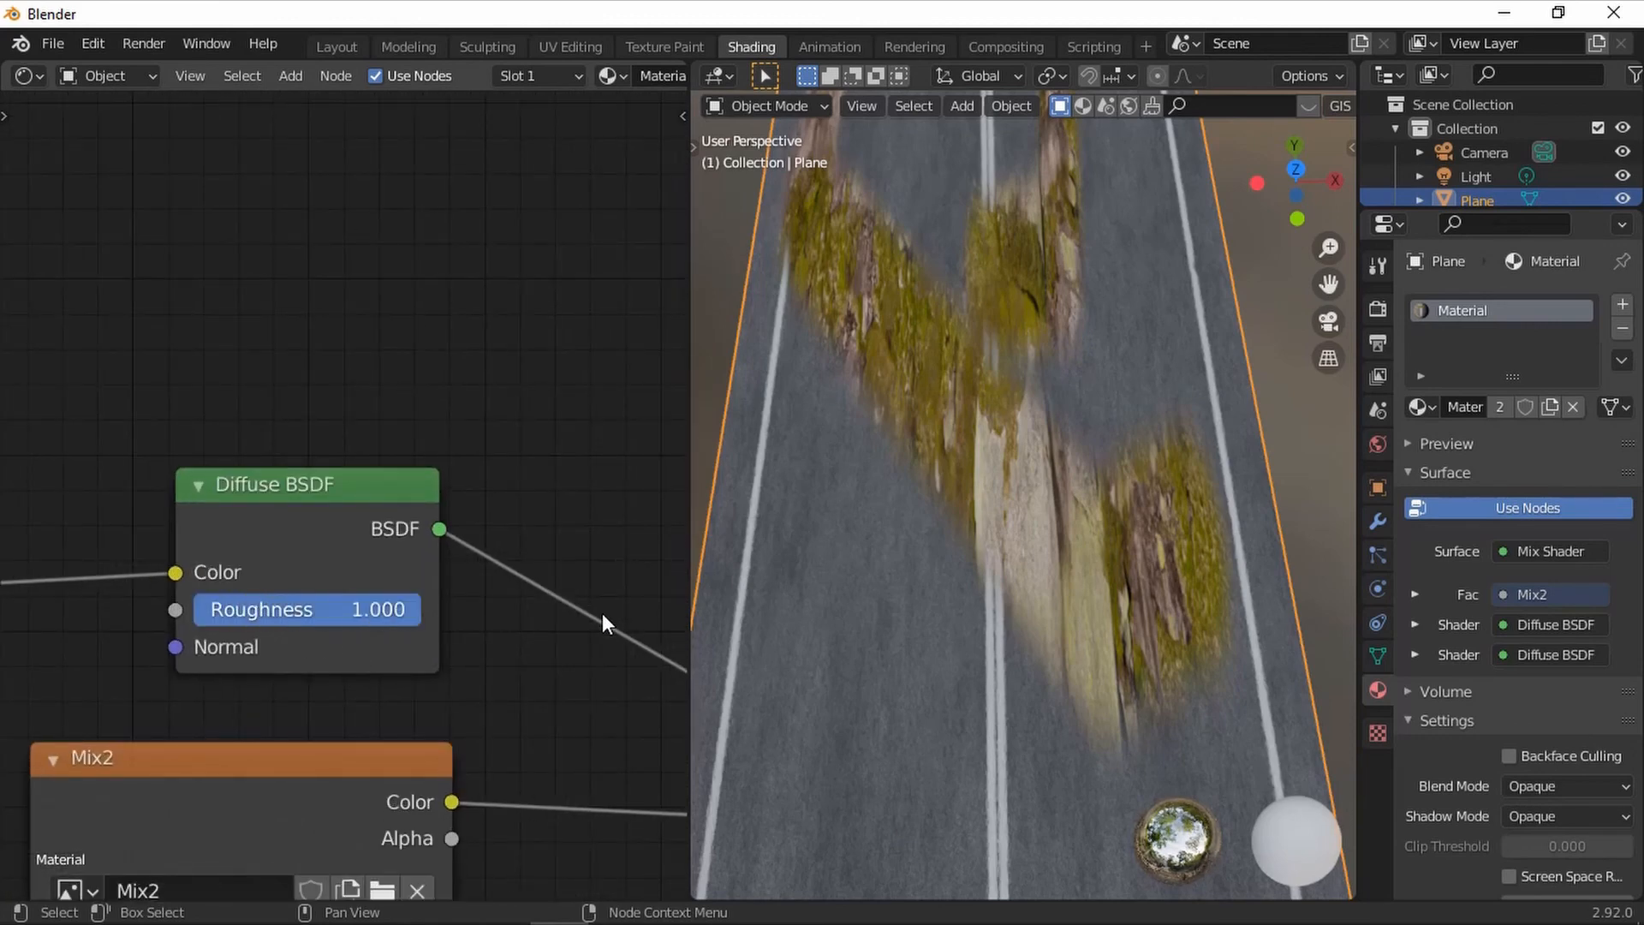
# Step: Examine the Diffuse BSDF group around the Mix2 node and the painted rock-and-road blend on the whole plane
pyautogui.scroll(-5, 383, 789)
pyautogui.moveTo(341, 892); pyautogui.dragTo(394, 424, button='middle')
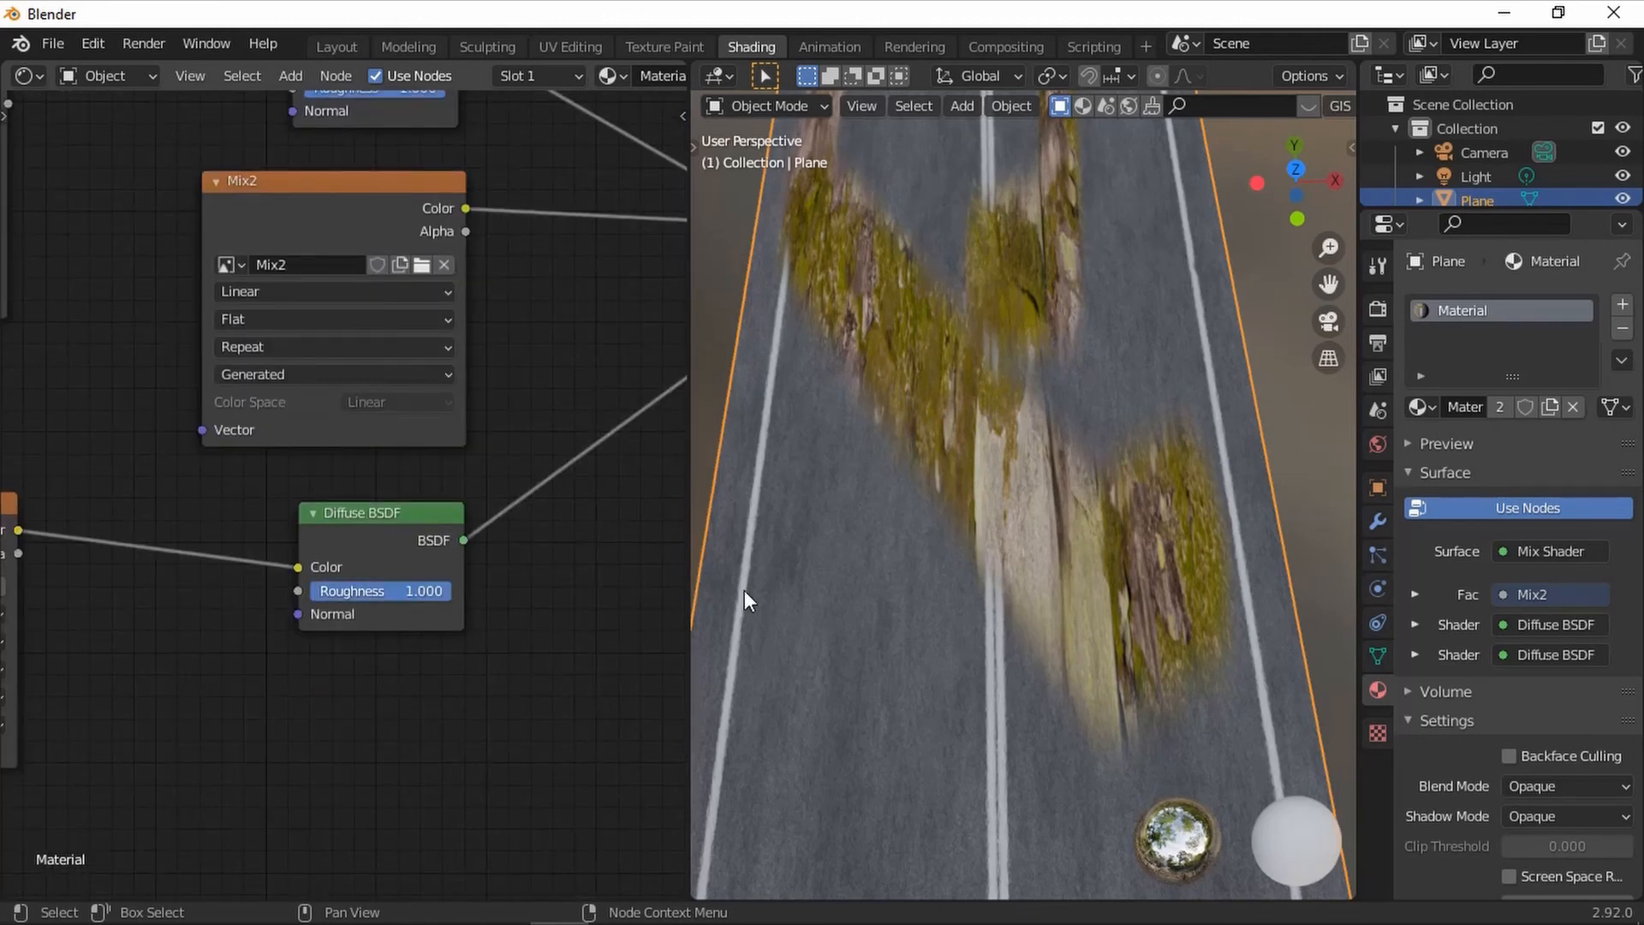
pyautogui.scroll(-5, 1031, 597)
pyautogui.moveTo(1047, 579); pyautogui.dragTo(1010, 586, button='middle')
pyautogui.scroll(3, 1010, 586)
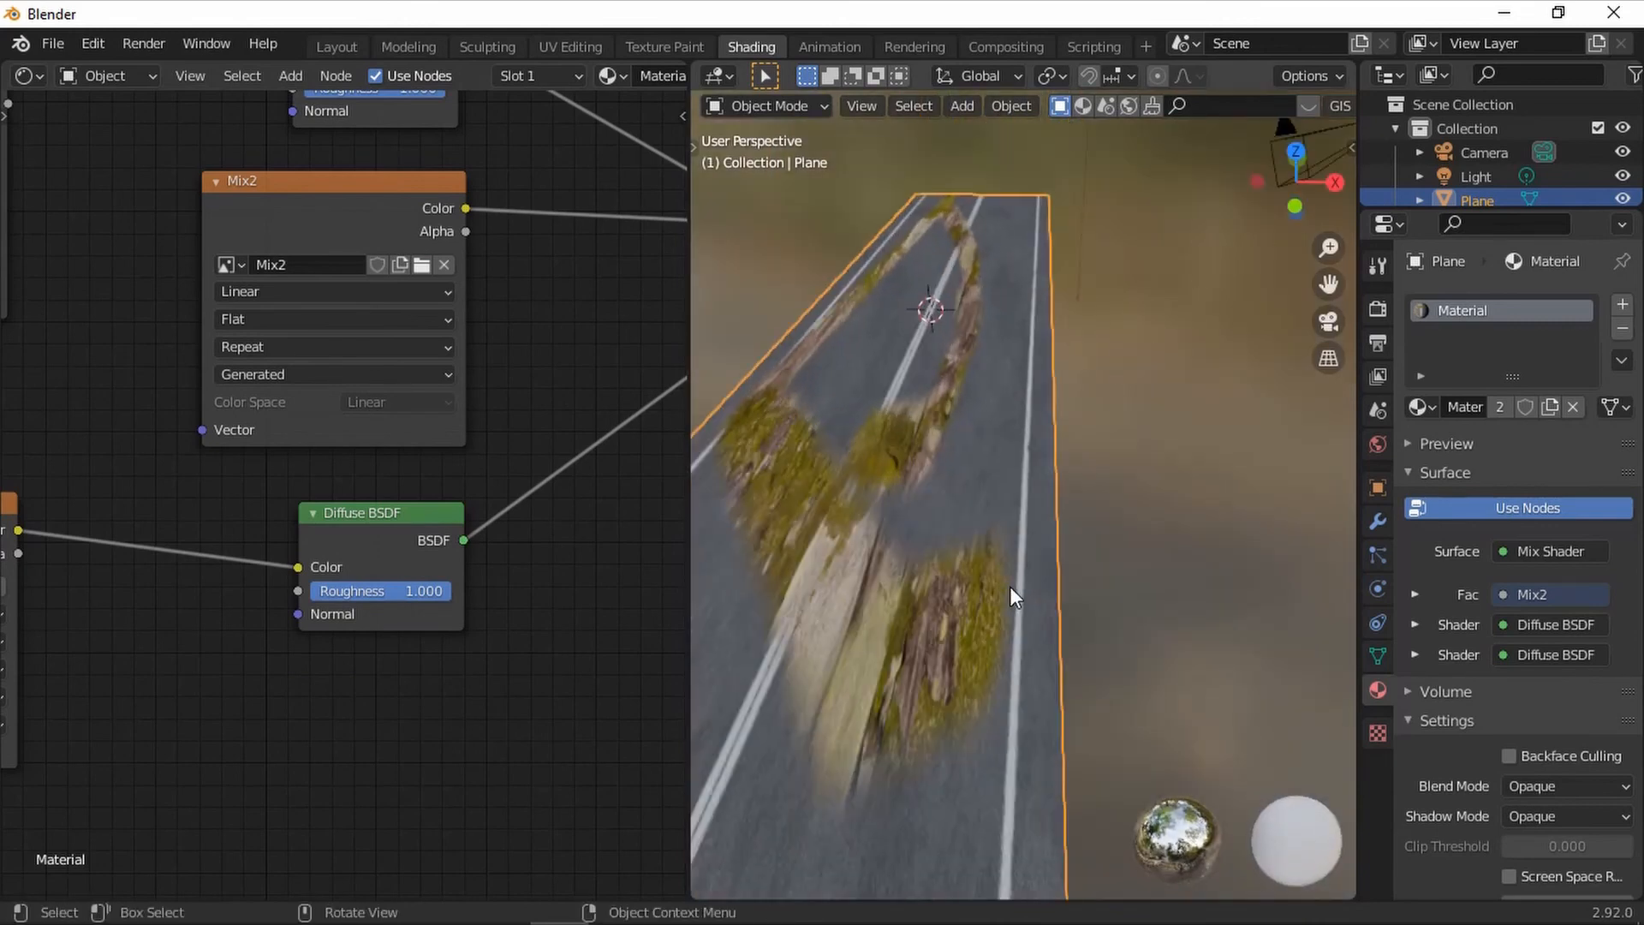
pyautogui.scroll(-6, 1009, 585)
# Step: Compare the Principled BSDF node group, with its Mix1 mask and unused procedural textures, against the simpler Diffuse BSDF group
pyautogui.moveTo(522, 448); pyautogui.dragTo(406, 675, button='middle')
pyautogui.scroll(-6, 402, 685)
pyautogui.moveTo(428, 420); pyautogui.dragTo(456, 701, button='middle')
pyautogui.scroll(-6, 459, 573)
pyautogui.moveTo(453, 392); pyautogui.dragTo(451, 696, button='middle')
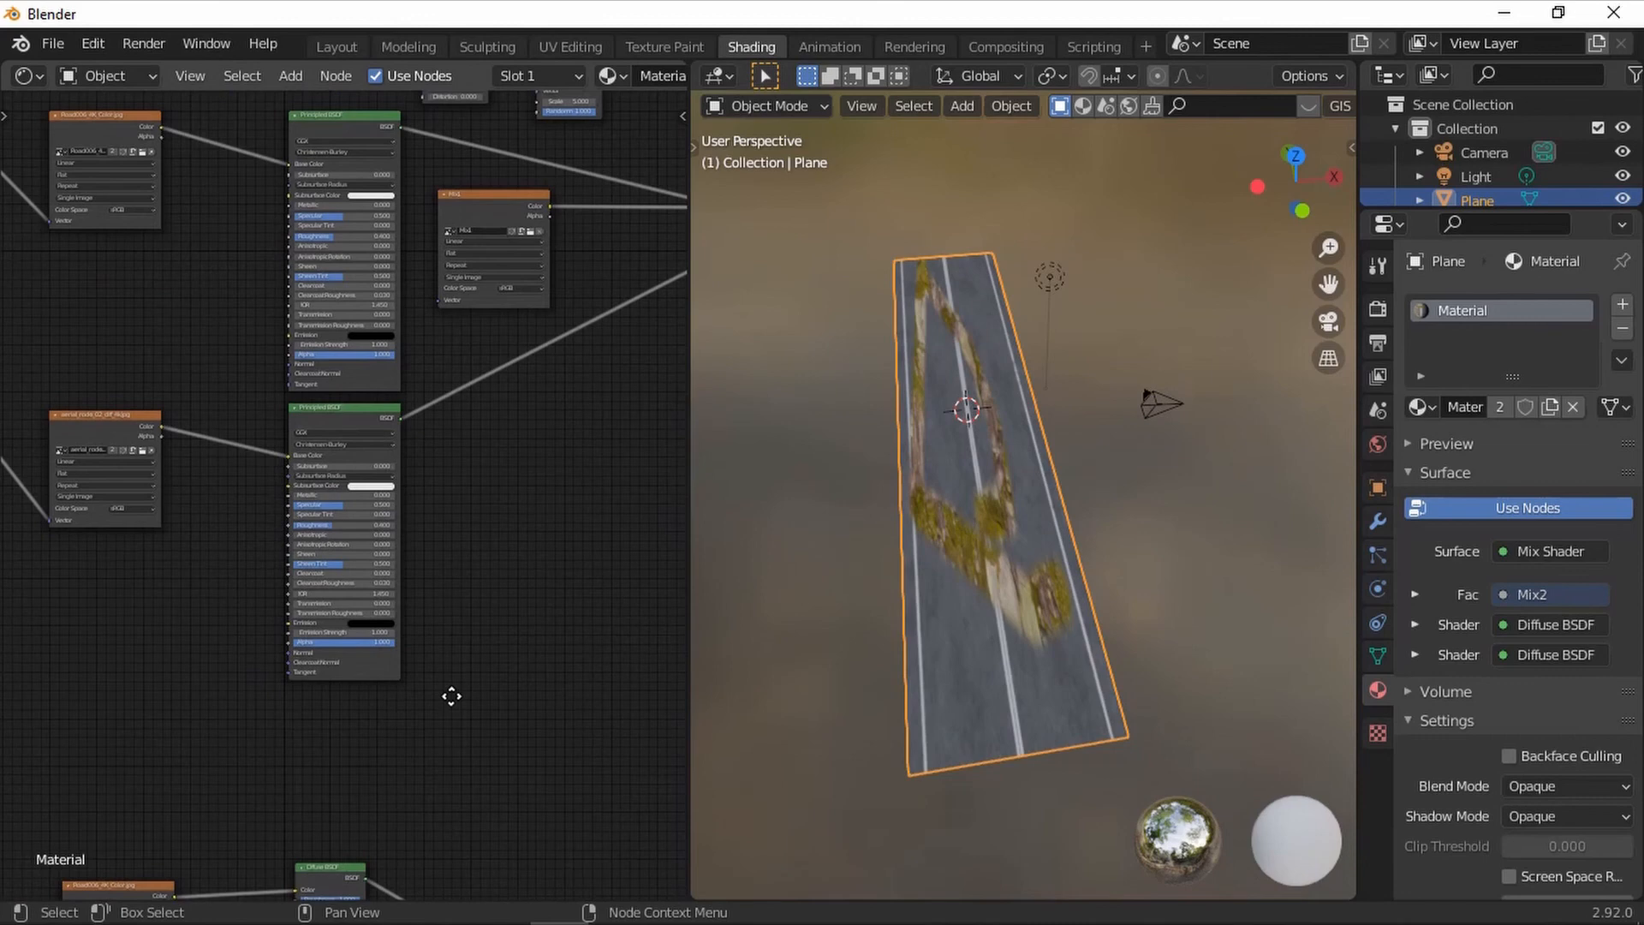
pyautogui.moveTo(182, 325); pyautogui.dragTo(260, 433, button='middle')
pyautogui.moveTo(466, 320); pyautogui.dragTo(272, 336, button='middle')
pyautogui.scroll(-5, 351, 659)
pyautogui.moveTo(339, 824); pyautogui.dragTo(348, 661, button='middle')
pyautogui.scroll(5, 348, 661)
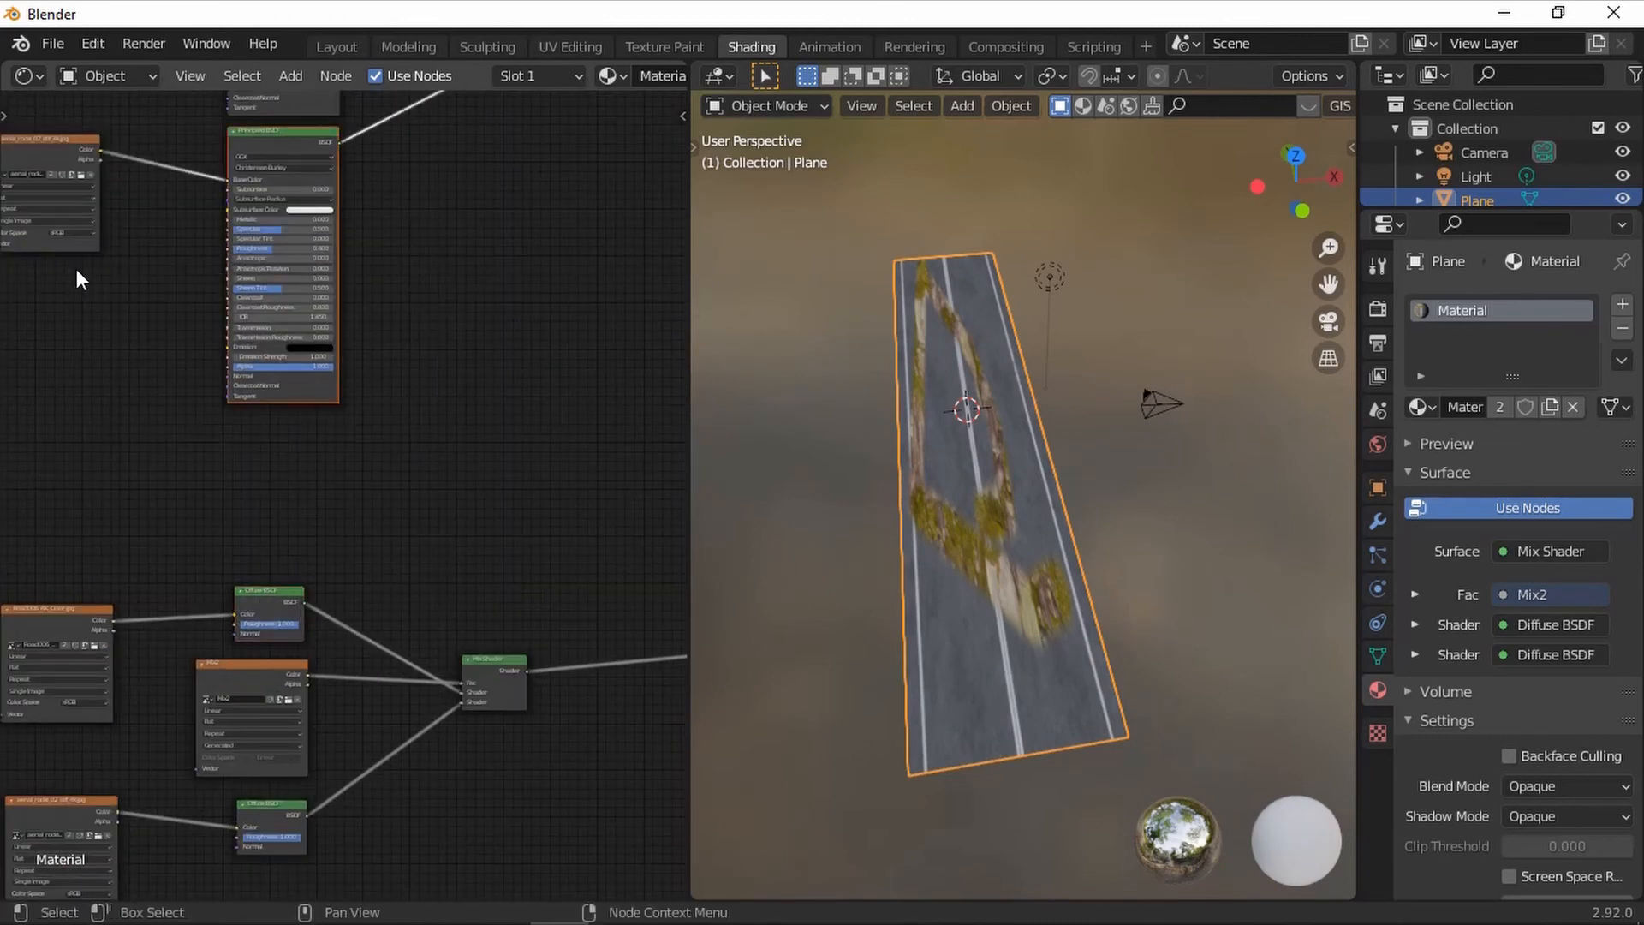
pyautogui.moveTo(487, 360); pyautogui.dragTo(480, 746, button='middle')
pyautogui.scroll(-5, 483, 651)
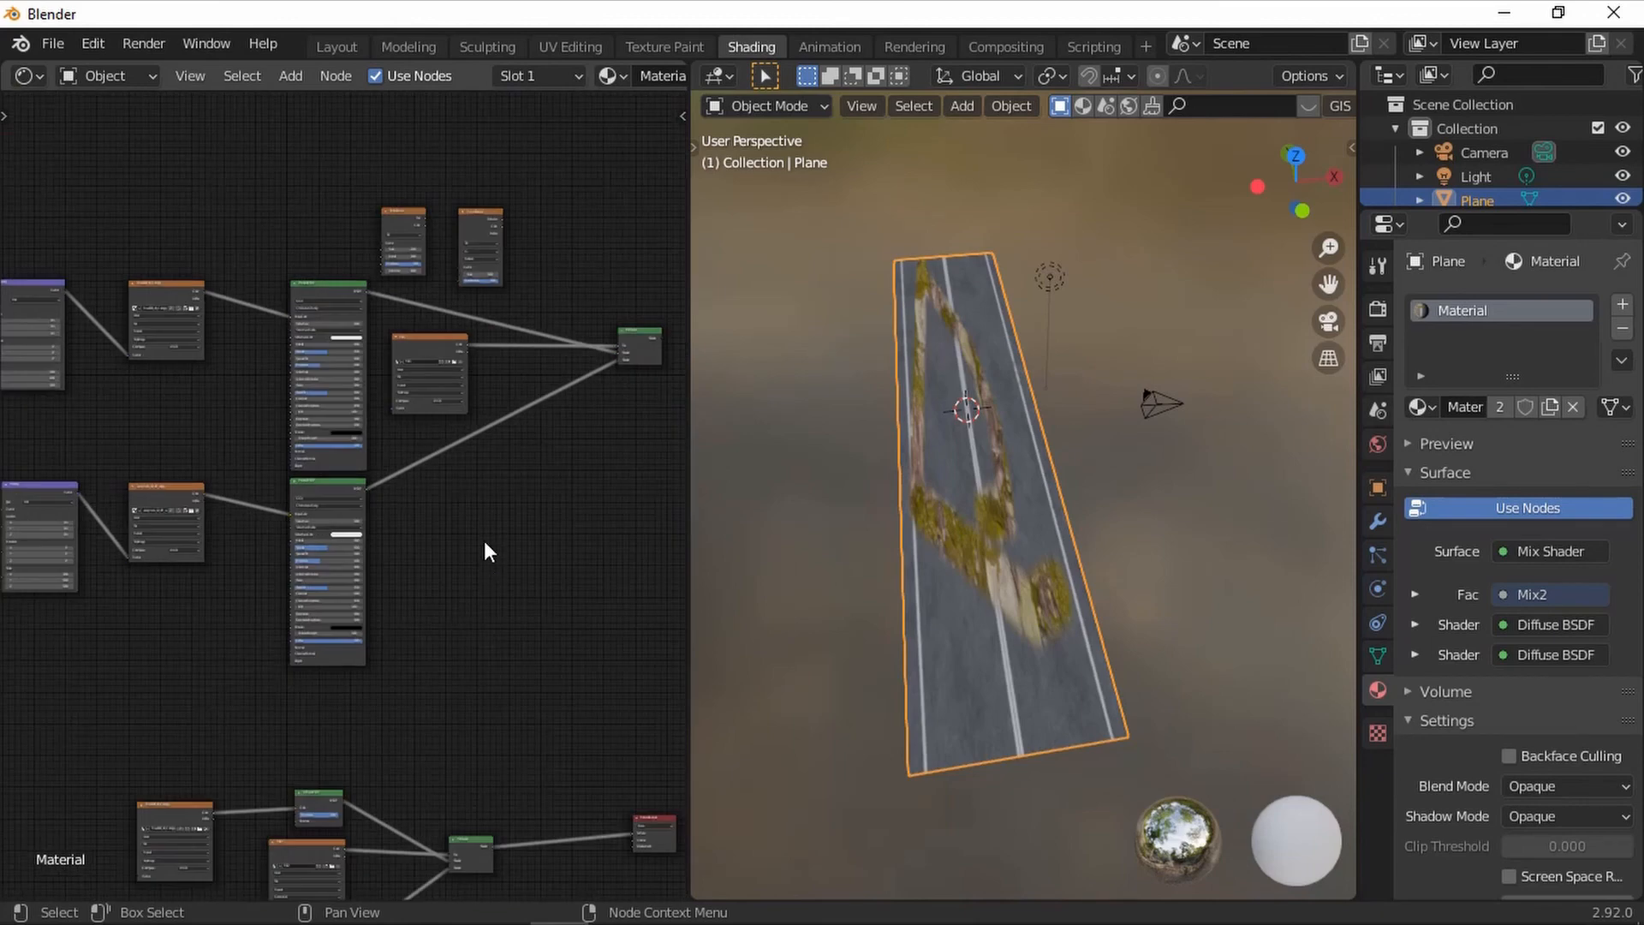
pyautogui.moveTo(485, 538); pyautogui.dragTo(481, 614, button='middle')
pyautogui.scroll(3, 472, 655)
pyautogui.moveTo(414, 700); pyautogui.dragTo(411, 583, button='middle')
pyautogui.scroll(5, 403, 623)
pyautogui.moveTo(521, 531); pyautogui.dragTo(517, 668, button='middle')
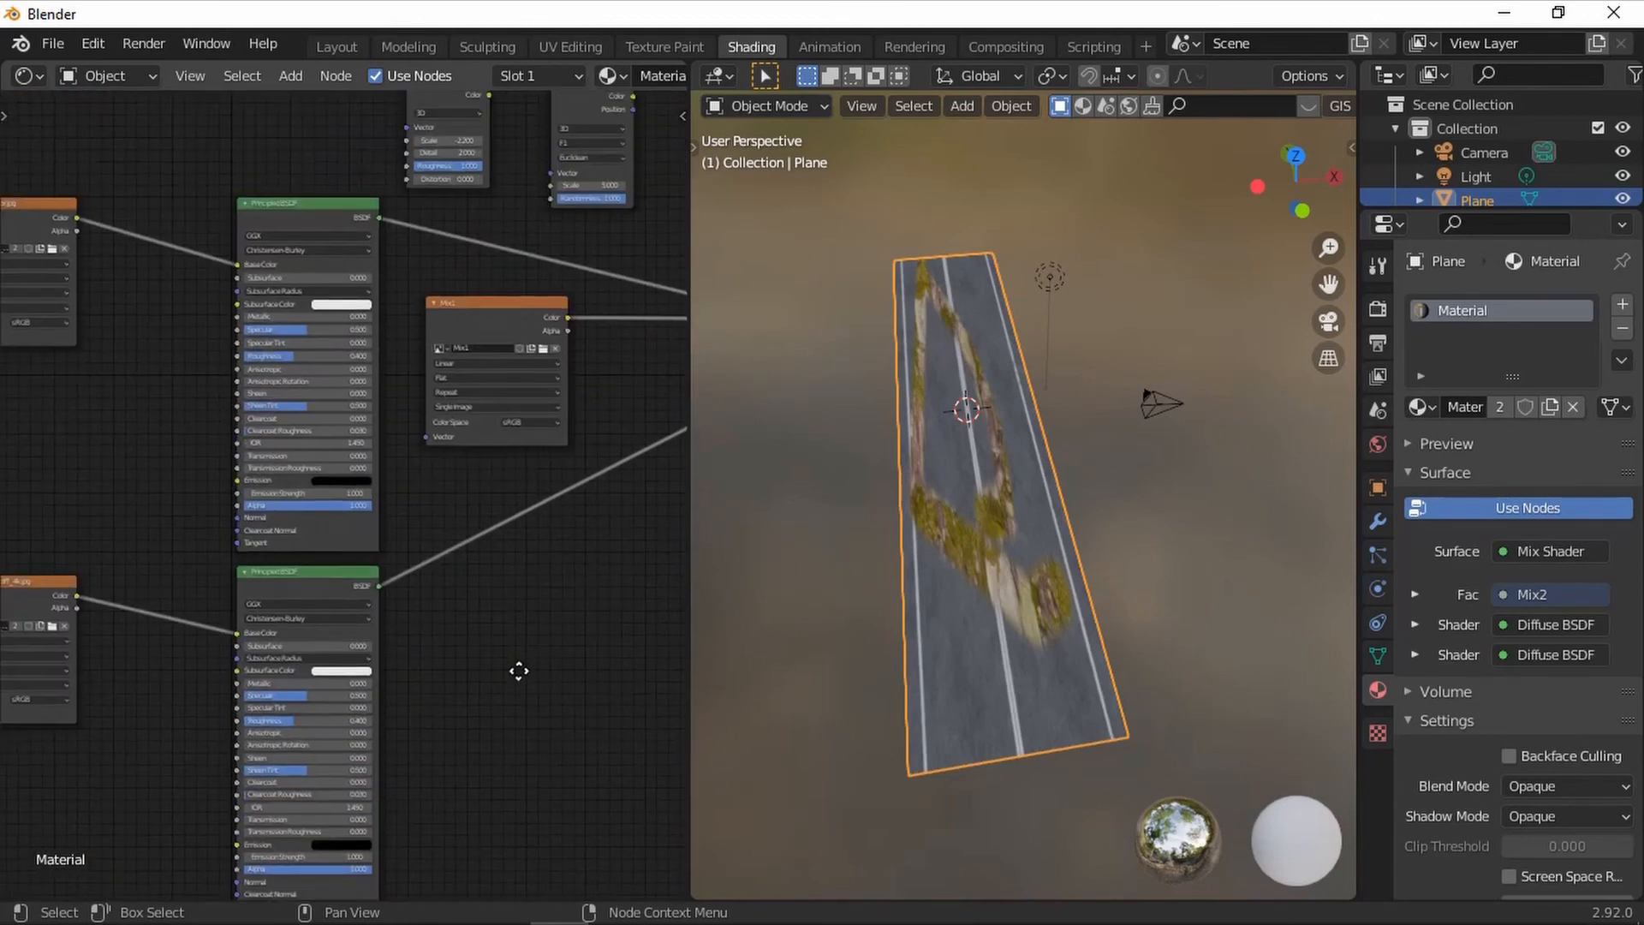
pyautogui.scroll(-8, 538, 536)
pyautogui.scroll(-2, 545, 526)
pyautogui.scroll(4, 470, 587)
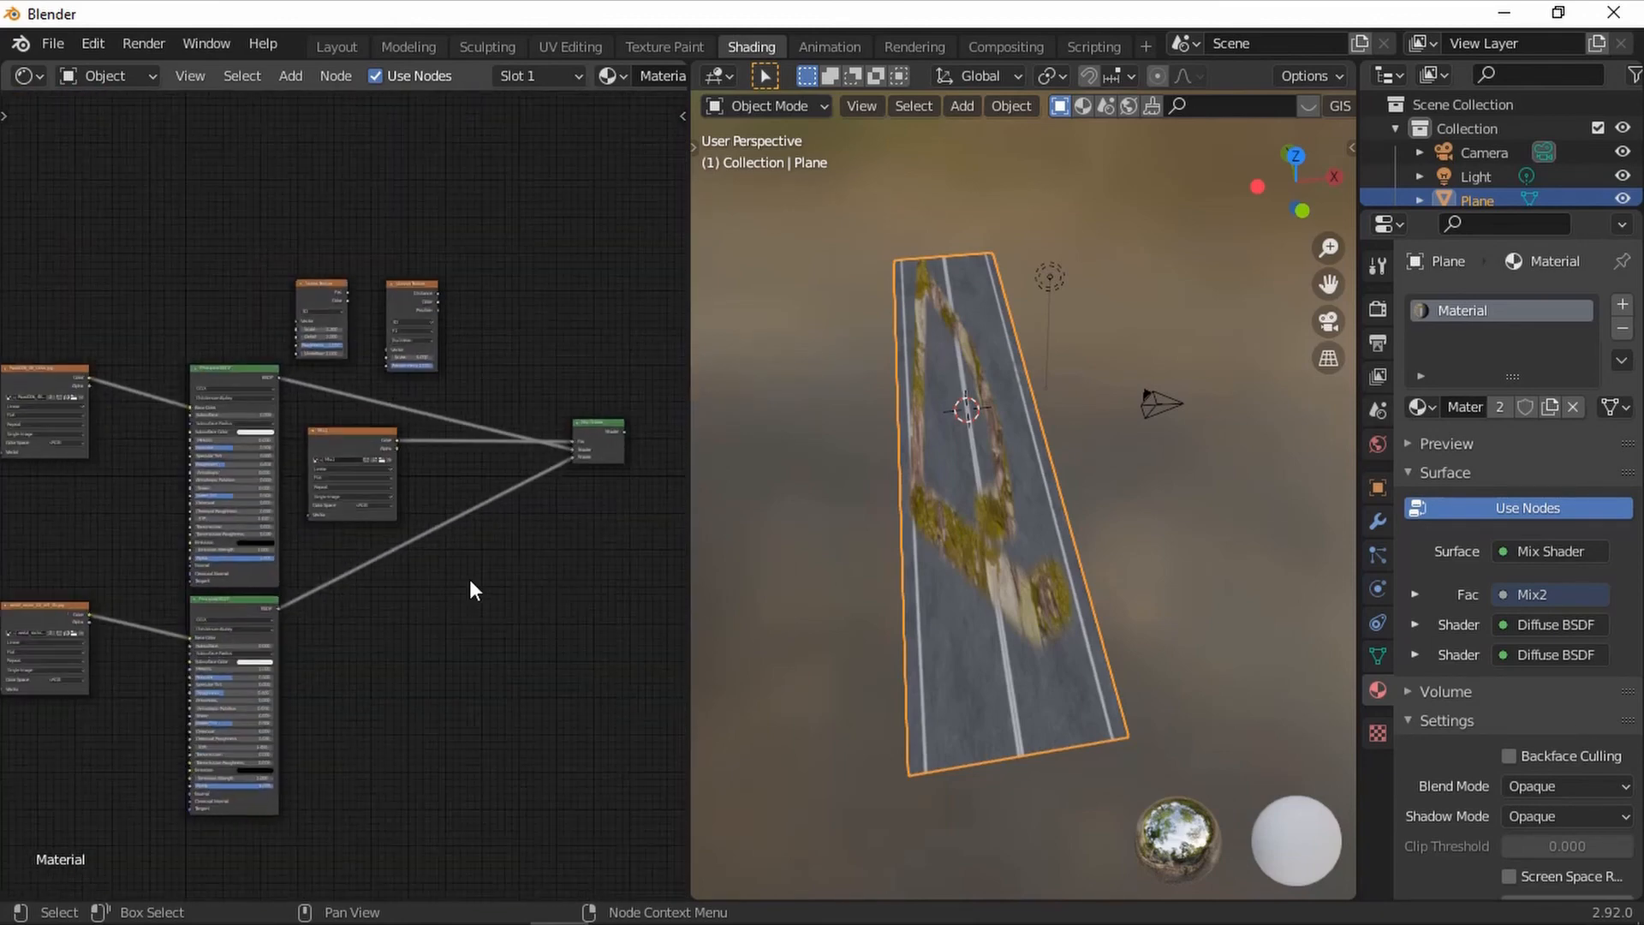